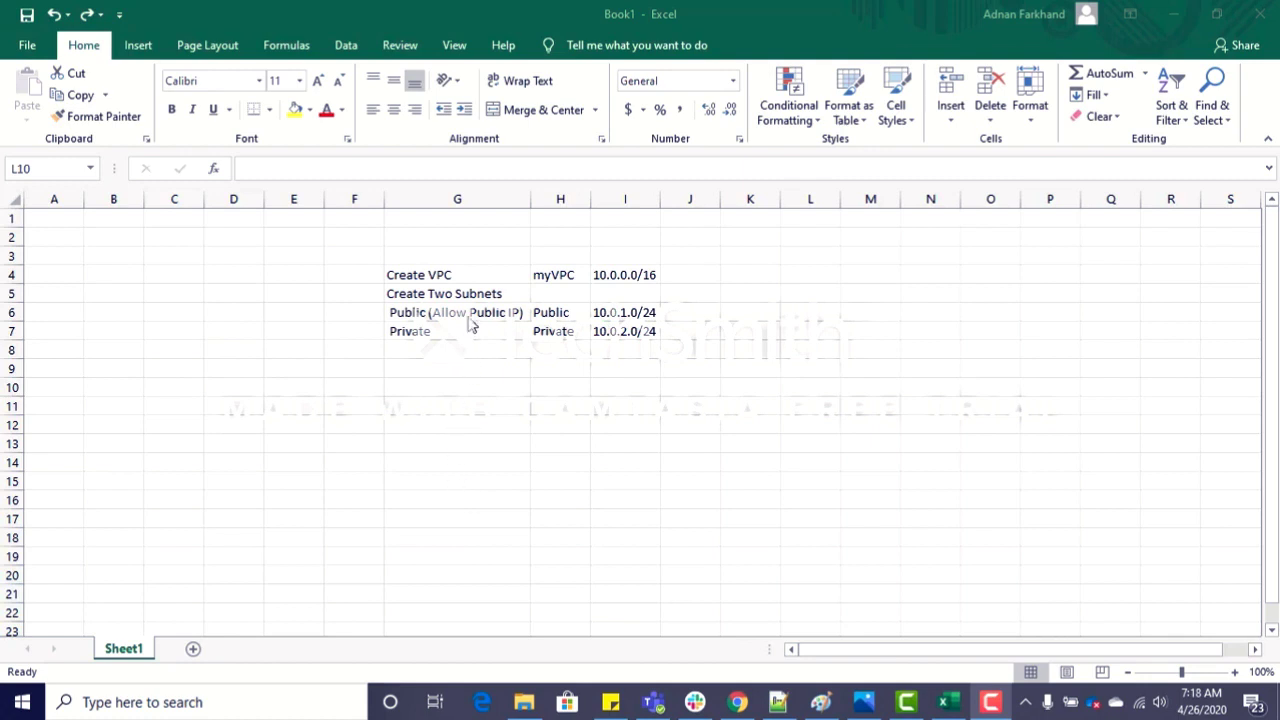
Step: Review the planned VPC name, its CIDR block and the public subnet entry in the planning sheet
{"action": "left_click", "coordinate": [537, 276]}
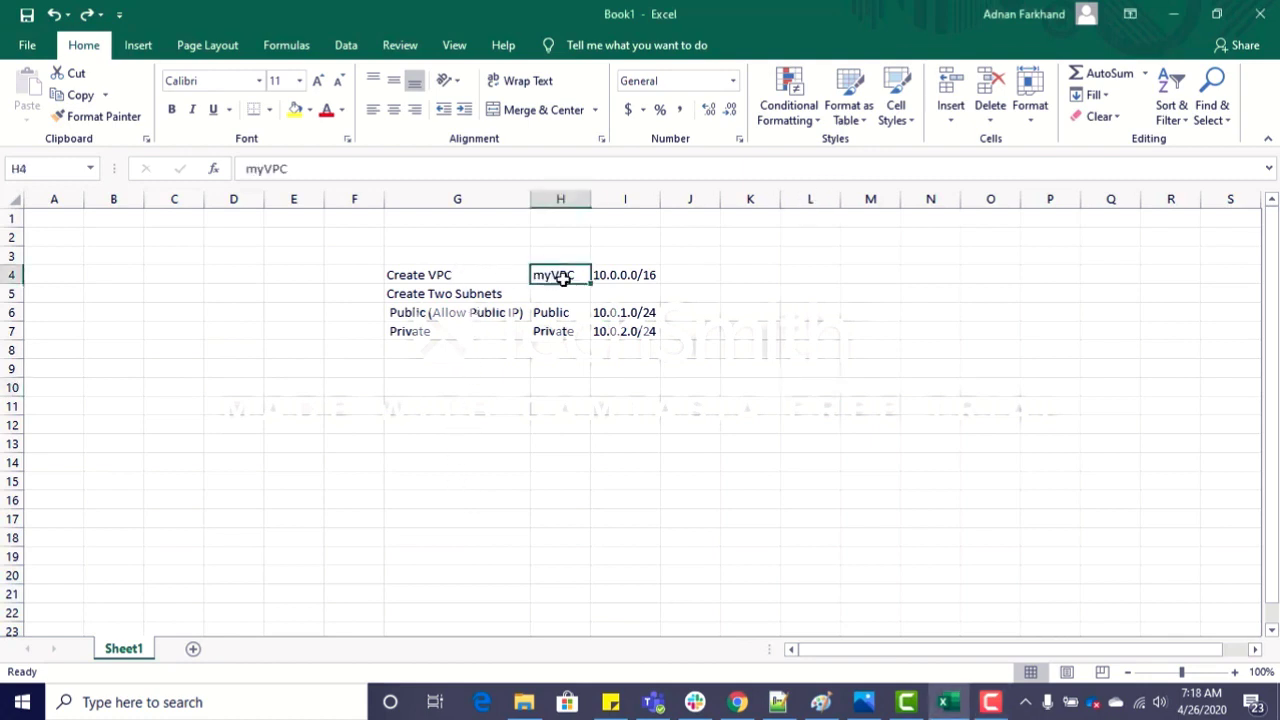
{"action": "left_click", "coordinate": [653, 279]}
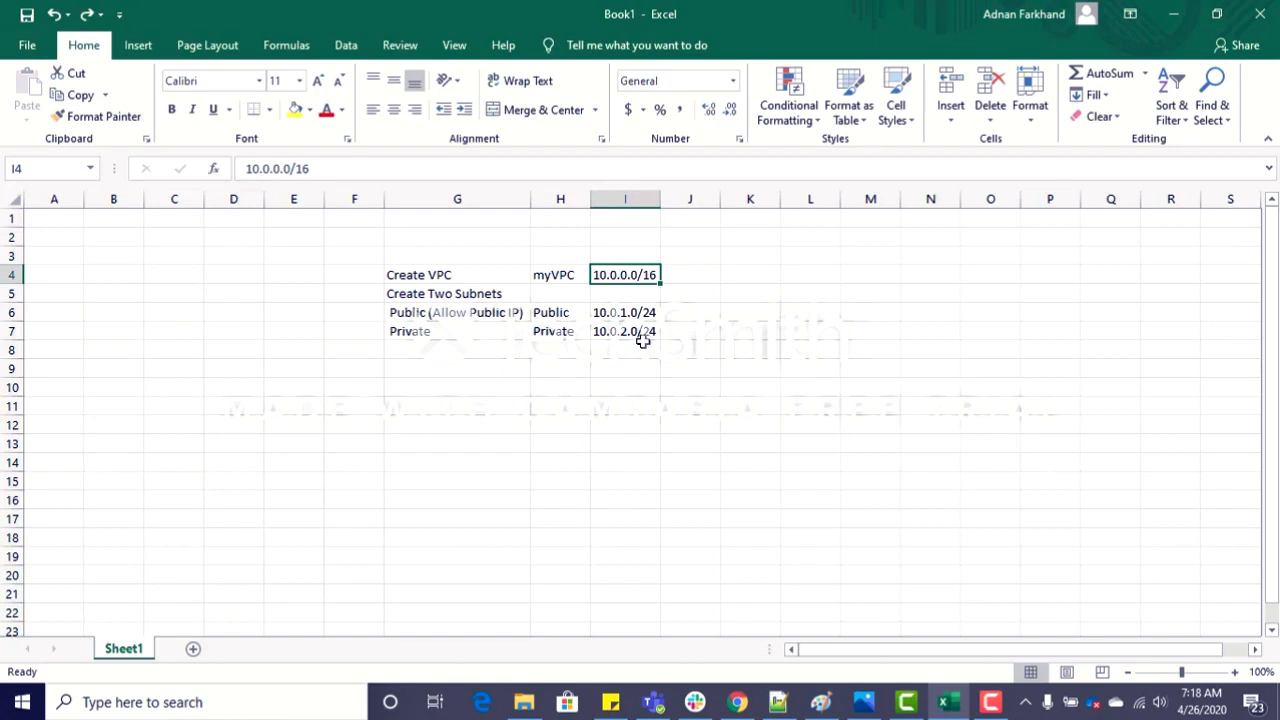
{"action": "left_click", "coordinate": [428, 318]}
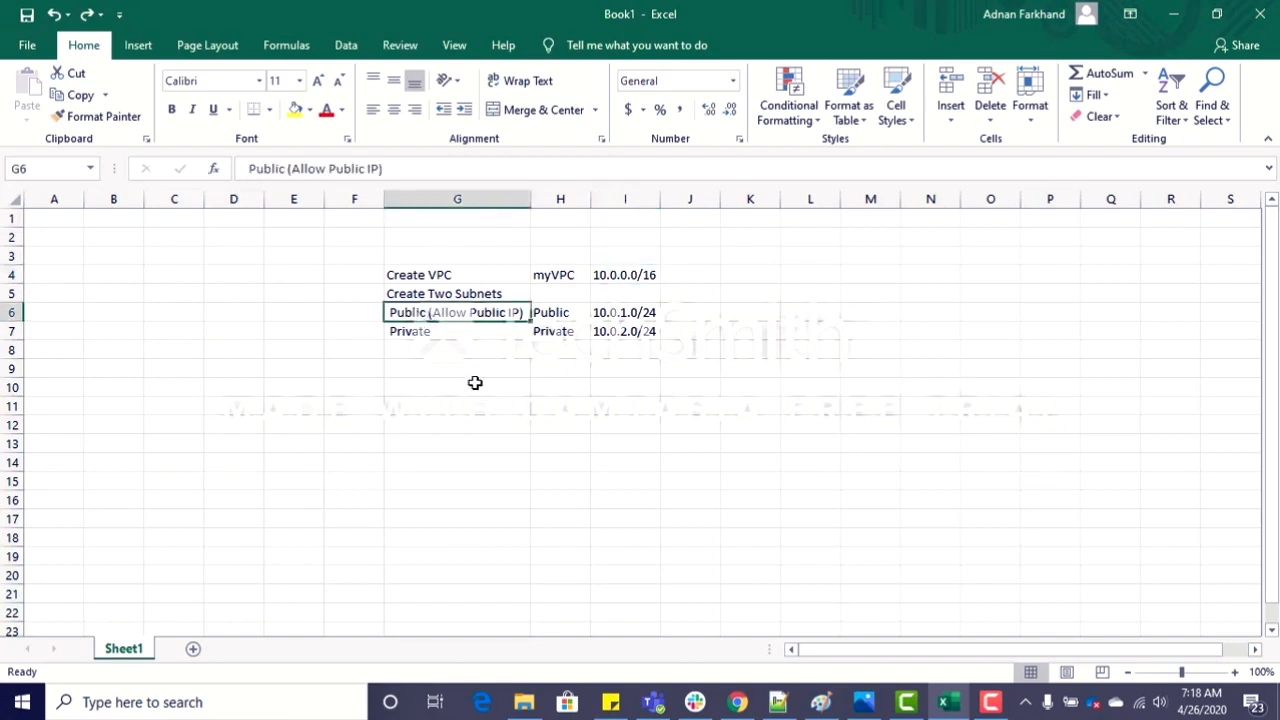
Step: Switch to the AWS console in Chrome and review the lists of VPCs, subnets and route tables
{"action": "key", "text": "alt"}
{"action": "left_click", "coordinate": [740, 704]}
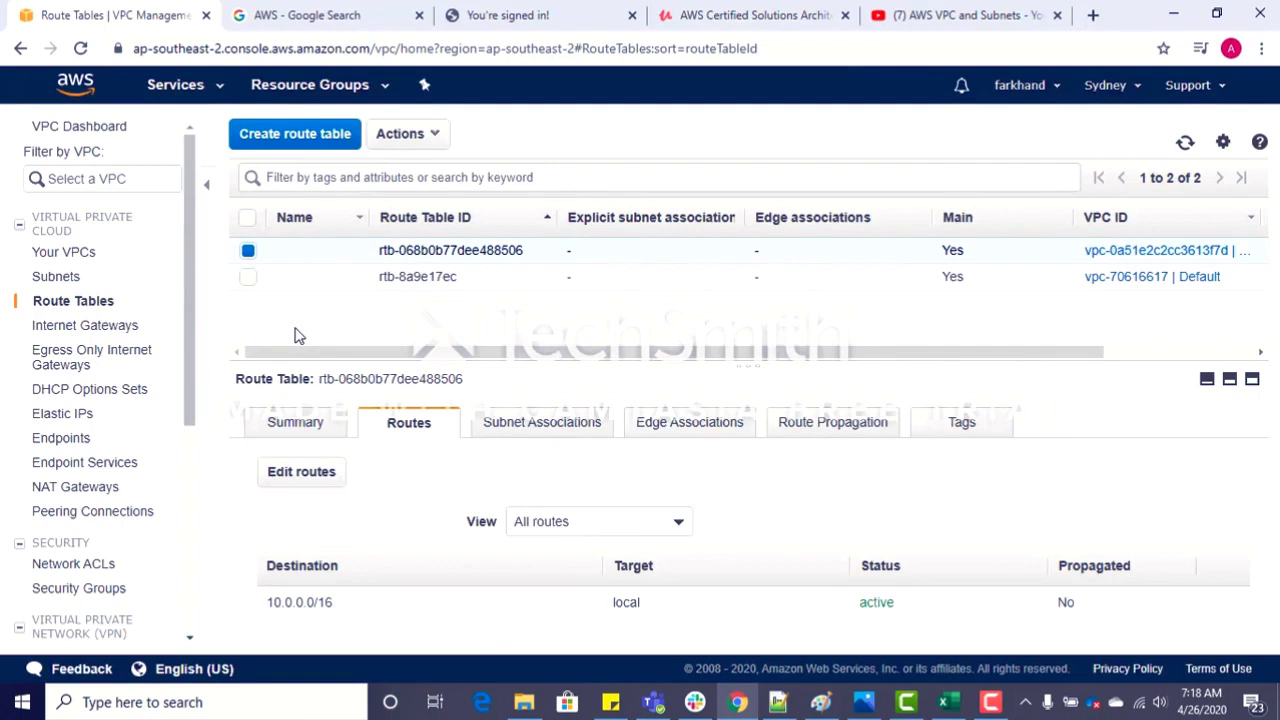
{"action": "left_click", "coordinate": [60, 255]}
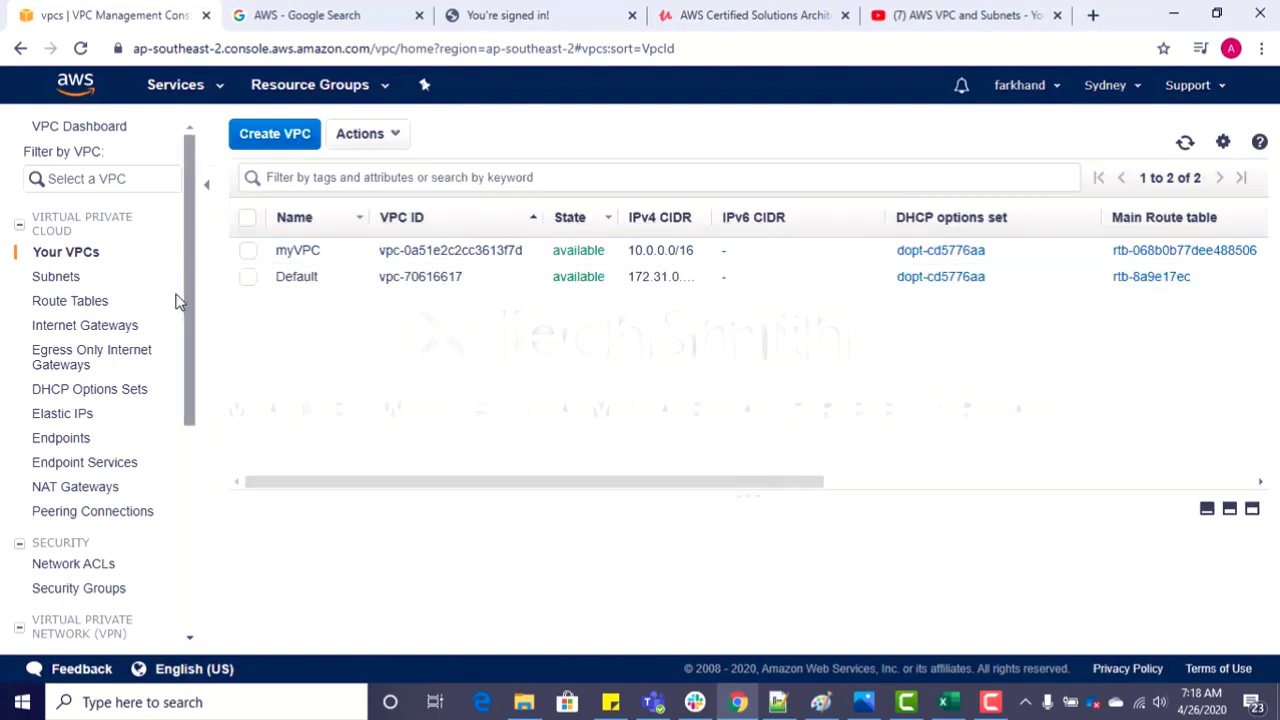
{"action": "left_click", "coordinate": [47, 279]}
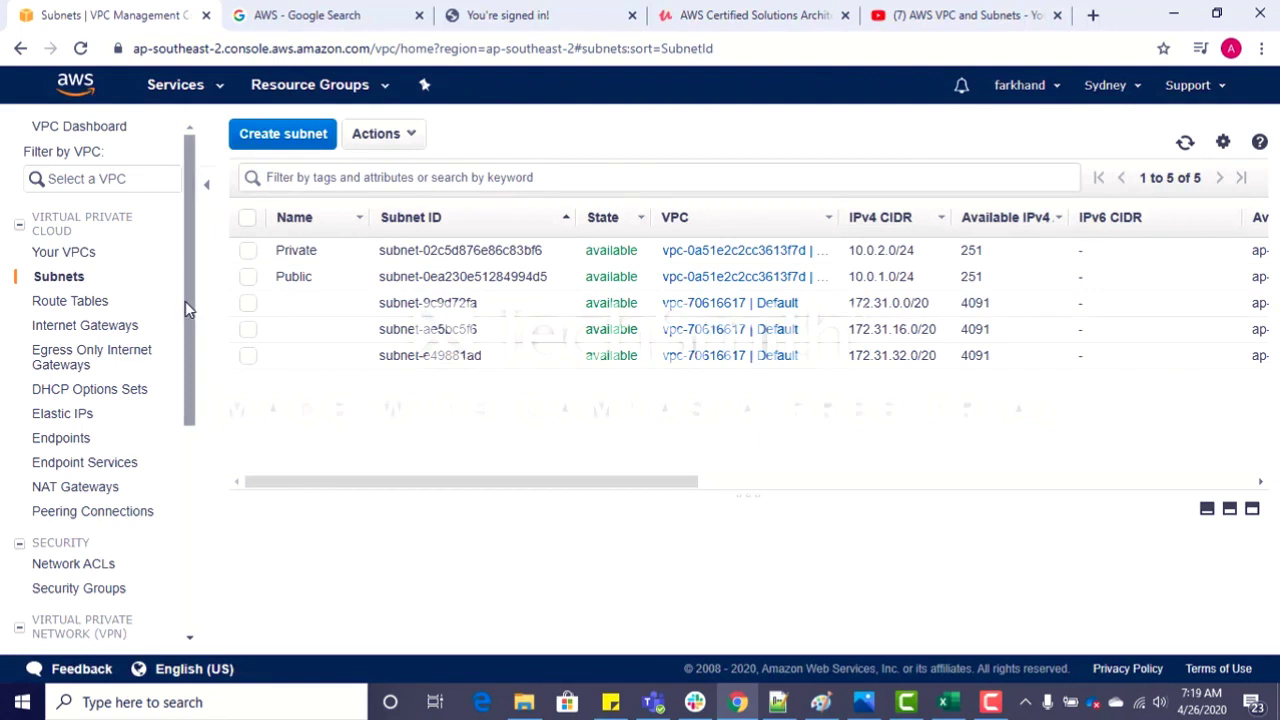
{"action": "left_click", "coordinate": [96, 303]}
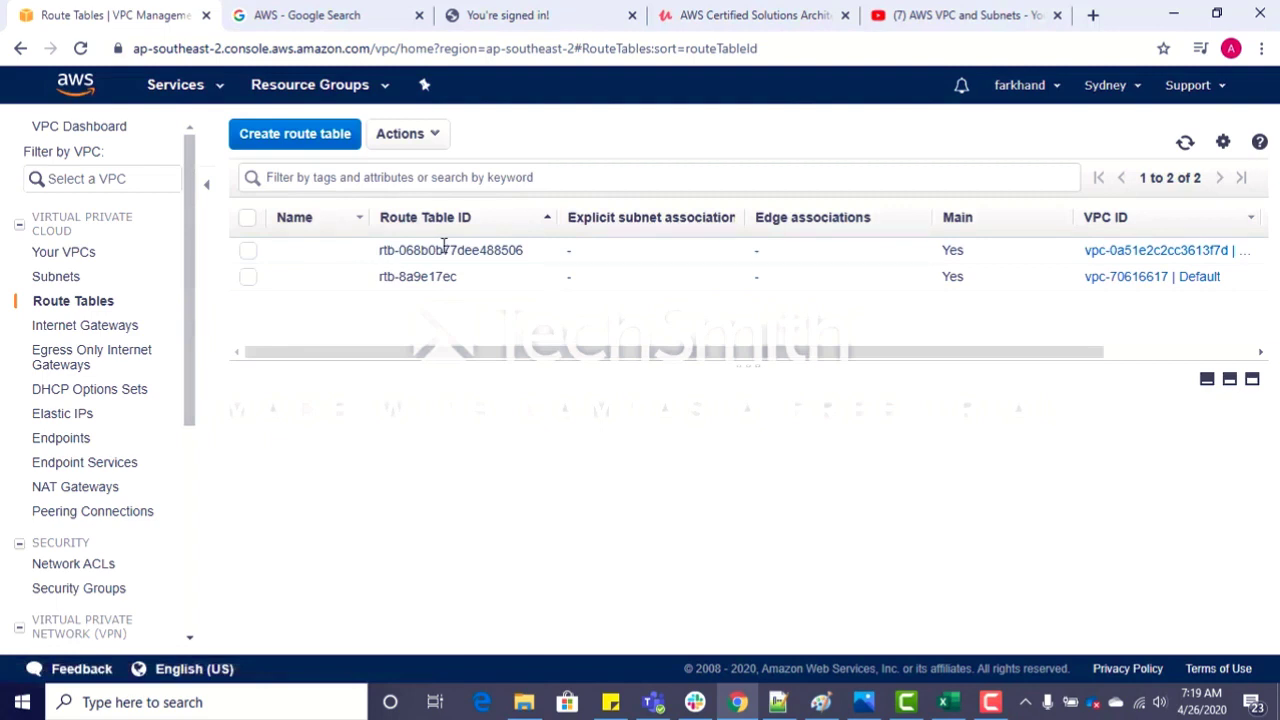
Step: Compare the VPC list with the route tables, widening the VPC ID column to identify the route table belonging to myVPC
{"action": "left_click", "coordinate": [80, 255]}
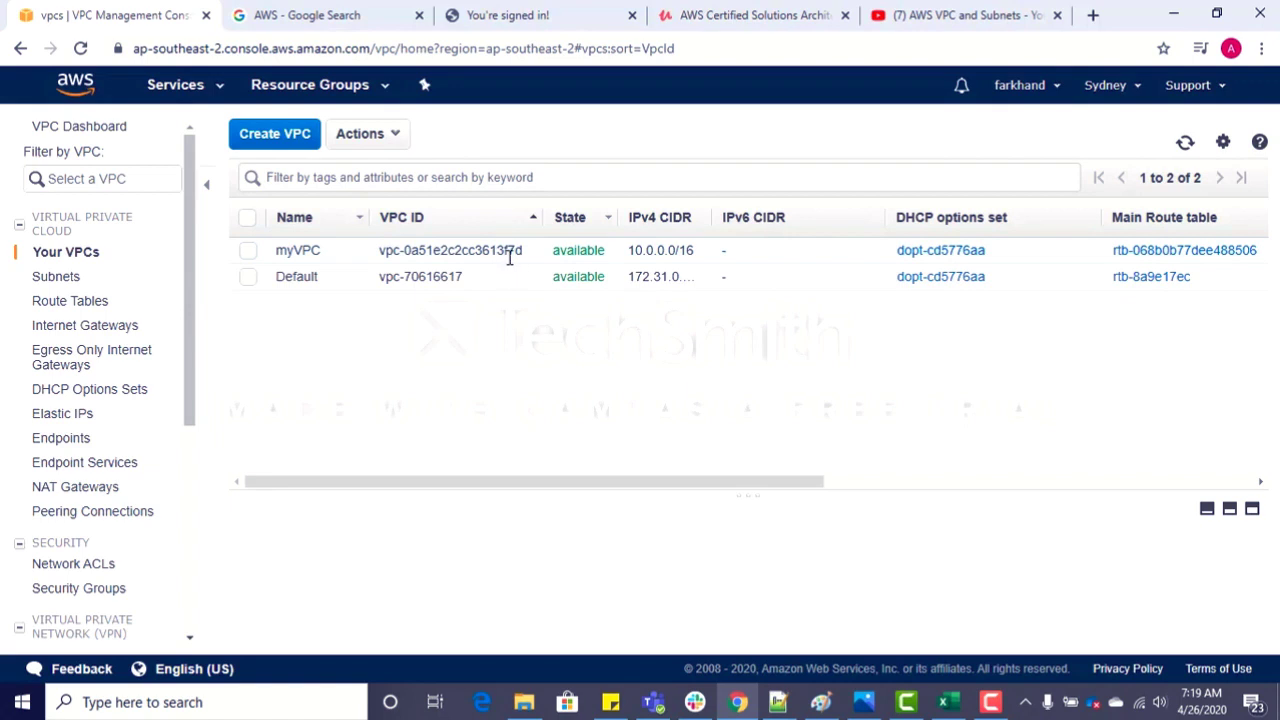
{"action": "left_click", "coordinate": [86, 318]}
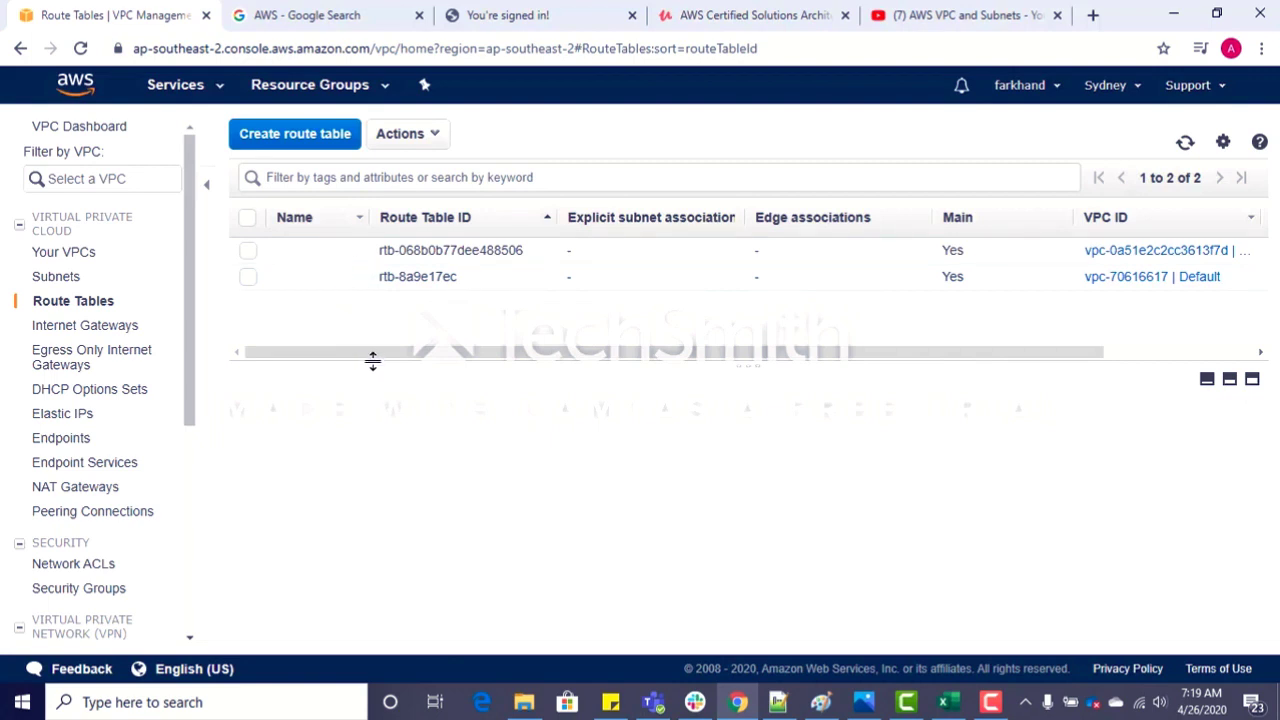
{"action": "left_click_drag", "start_coordinate": [371, 360], "coordinate": [566, 358]}
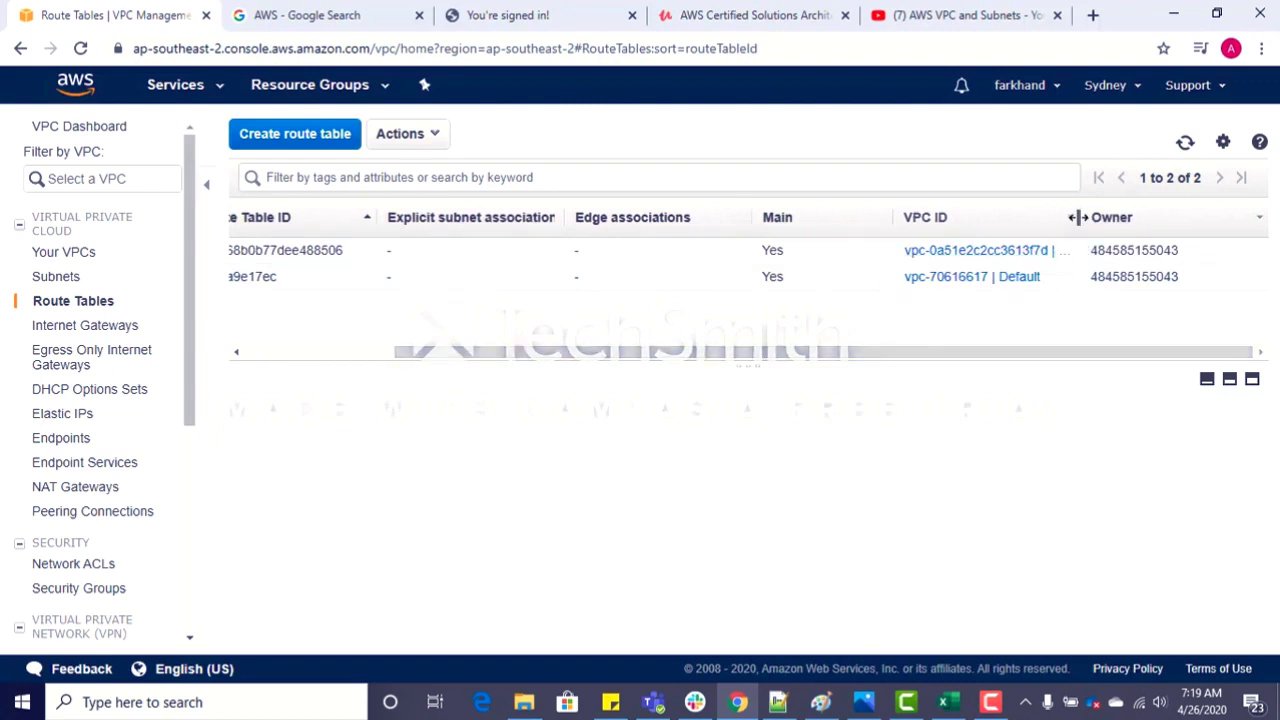
{"action": "left_click_drag", "start_coordinate": [1078, 216], "coordinate": [1134, 217]}
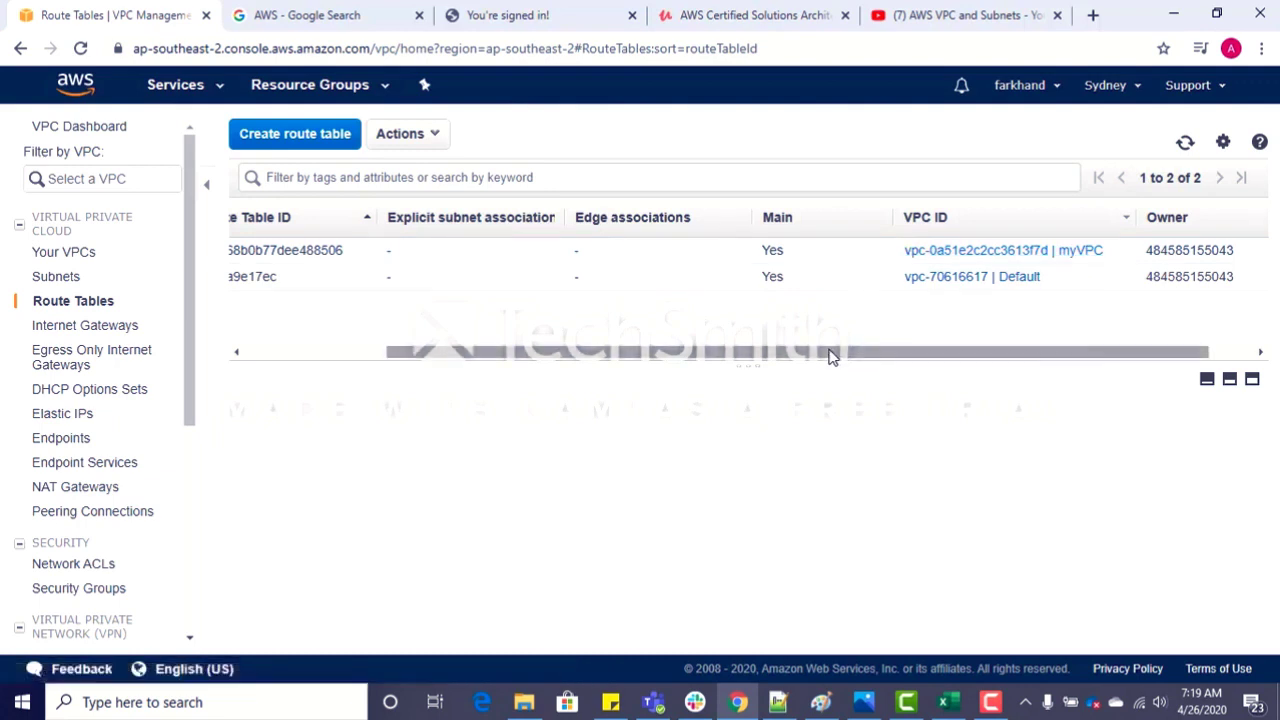
{"action": "left_click_drag", "start_coordinate": [831, 357], "coordinate": [598, 365]}
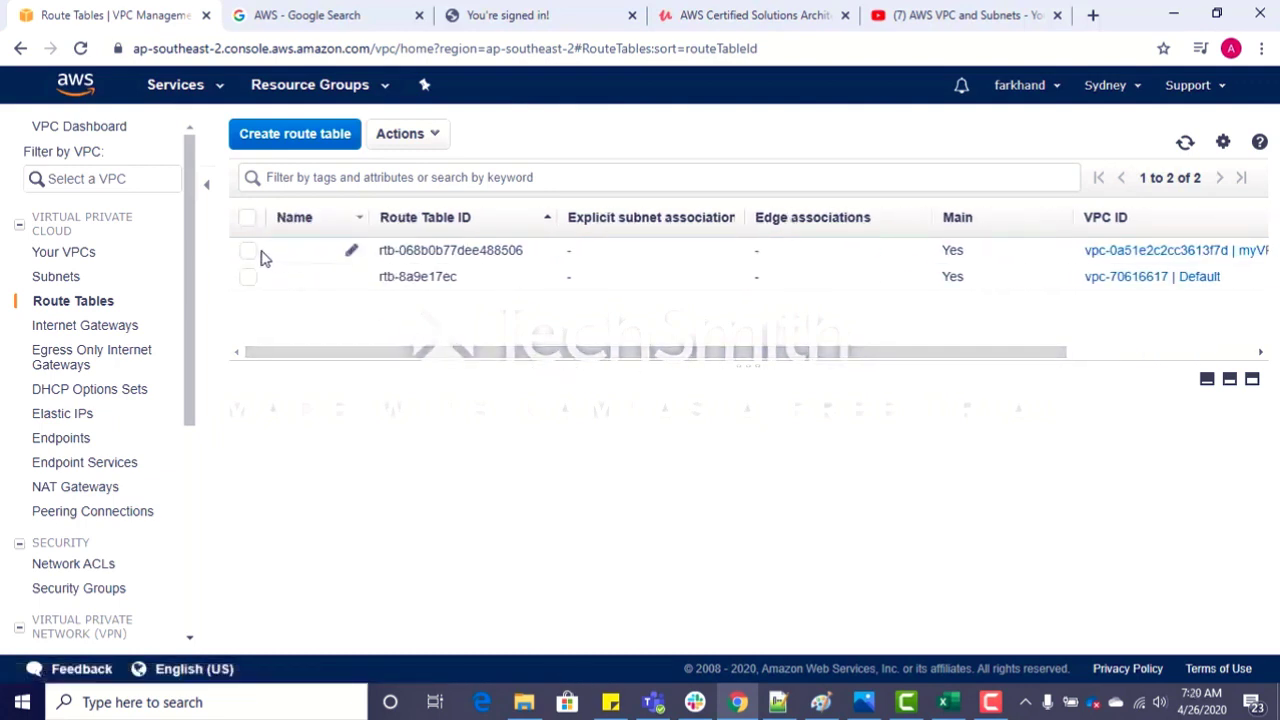
Step: Review the network ACLs and security groups that exist for the VPCs
{"action": "left_click_drag", "start_coordinate": [186, 265], "coordinate": [185, 378]}
{"action": "left_click", "coordinate": [88, 372]}
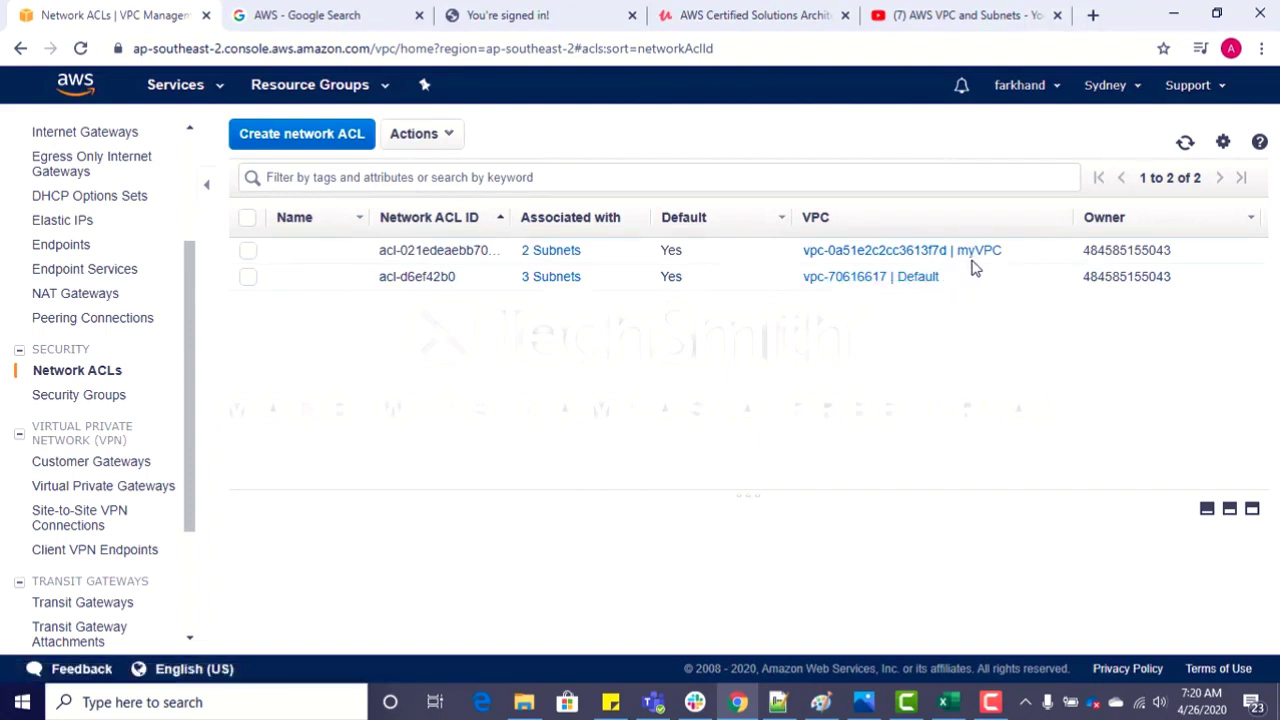
{"action": "left_click", "coordinate": [118, 400]}
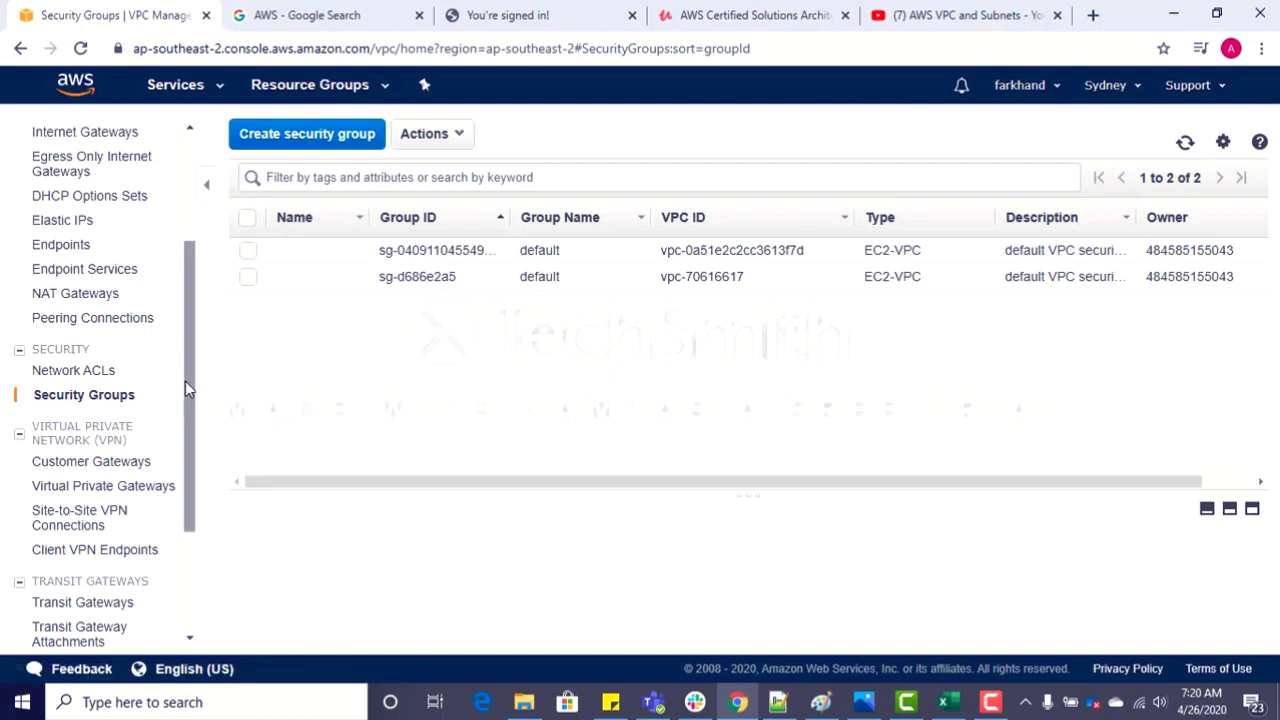
Step: Examine the existing internet gateway and widen the VPC column to read which VPC it is attached to
{"action": "left_click_drag", "start_coordinate": [185, 381], "coordinate": [185, 277]}
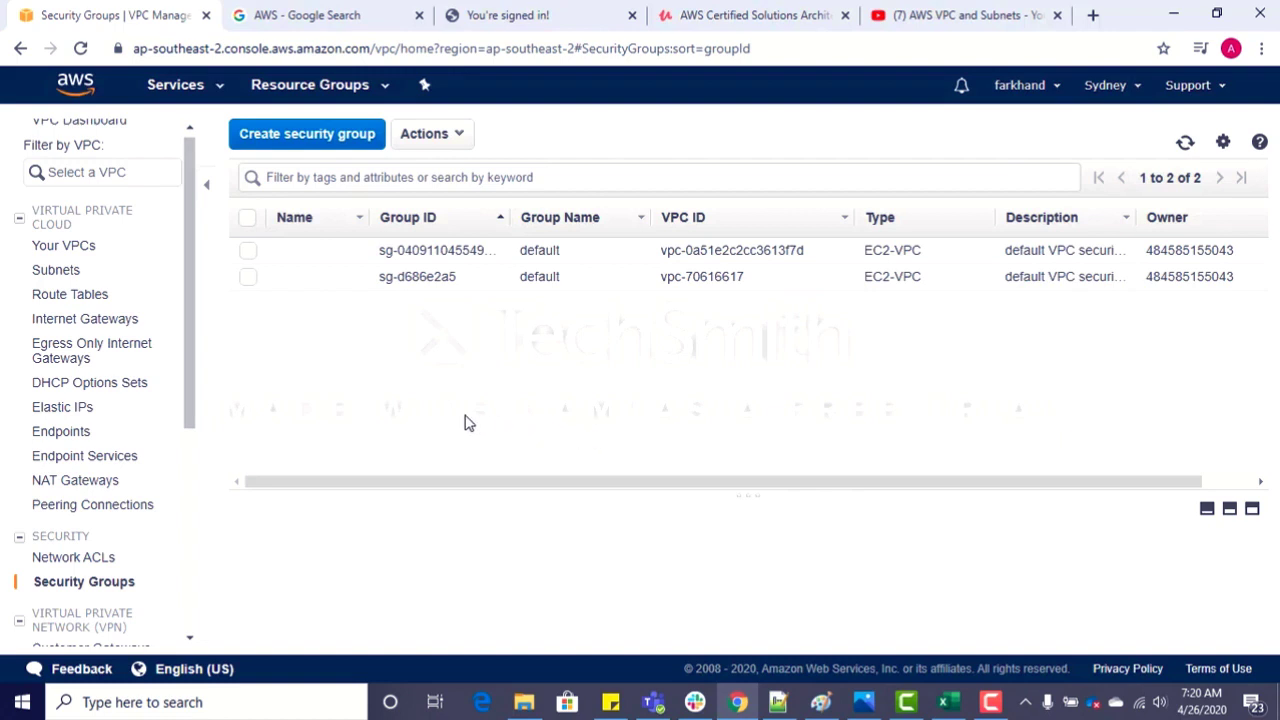
{"action": "left_click", "coordinate": [72, 329]}
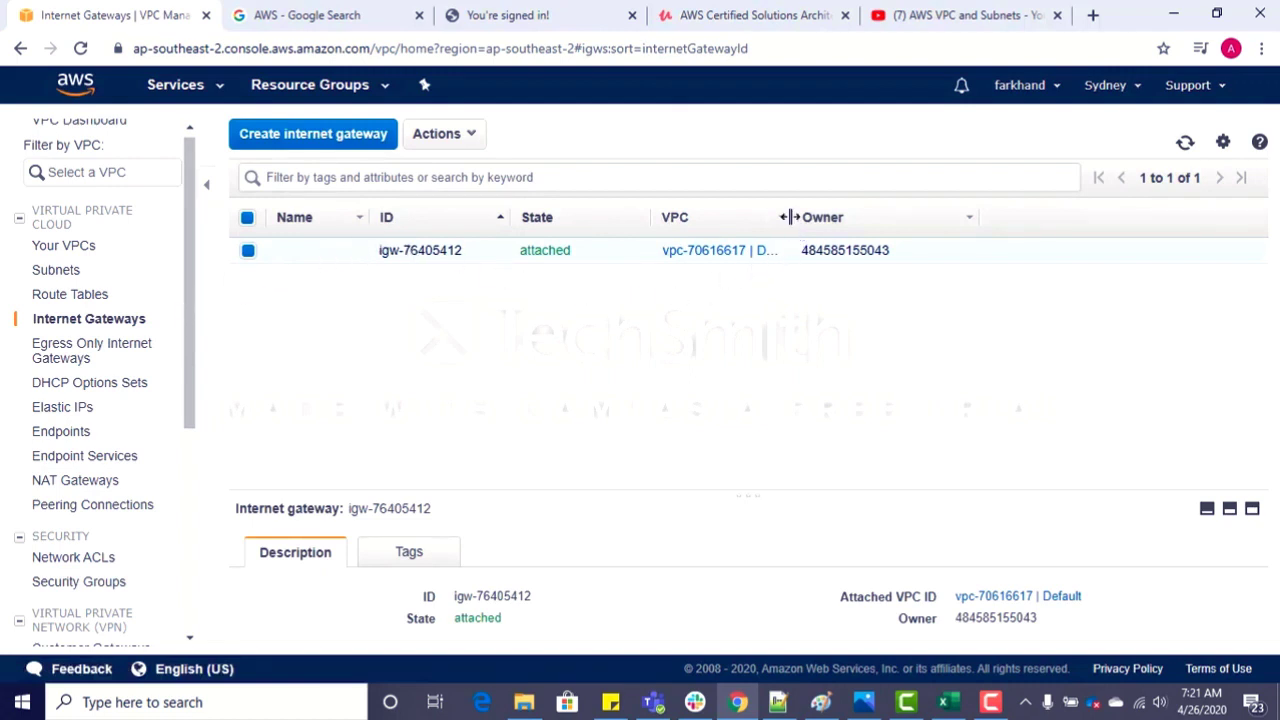
{"action": "left_click_drag", "start_coordinate": [790, 217], "coordinate": [910, 215]}
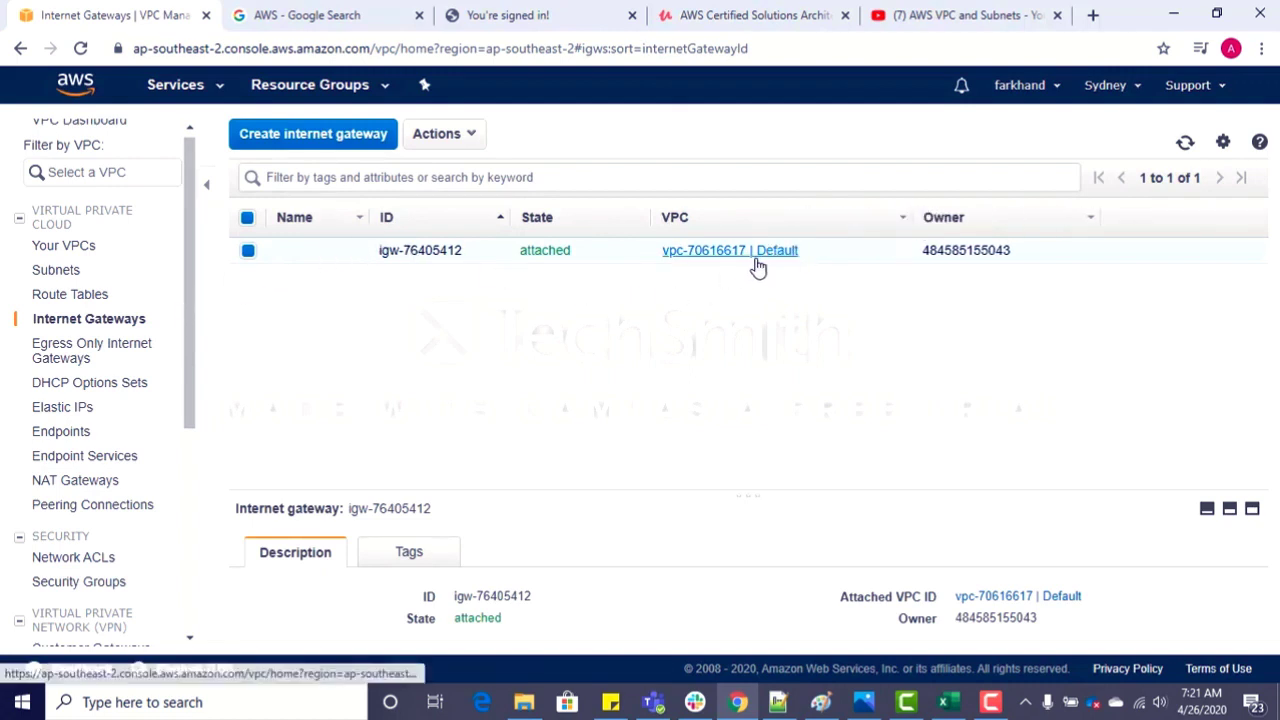
{"action": "mouse_move", "coordinate": [318, 270]}
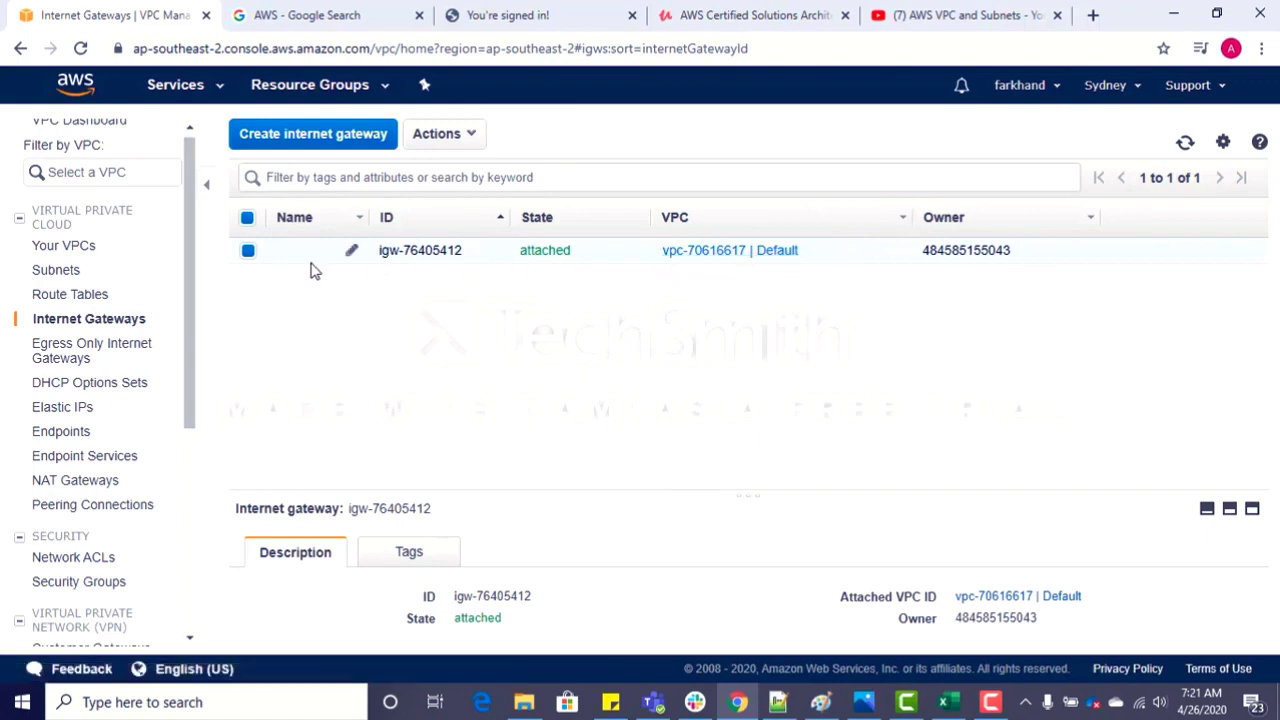
Step: Create an internet gateway with the name tag myInternetGateway and return to the gateway list
{"action": "left_click", "coordinate": [328, 140]}
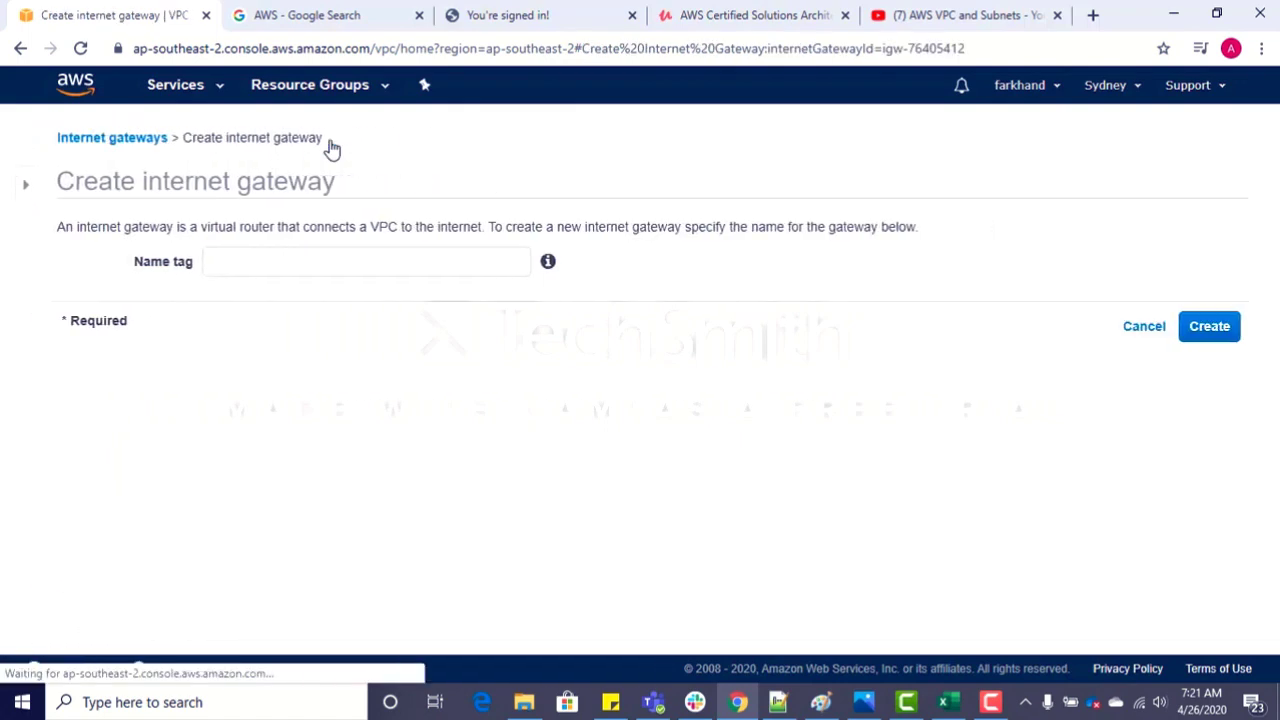
{"action": "left_click", "coordinate": [322, 261]}
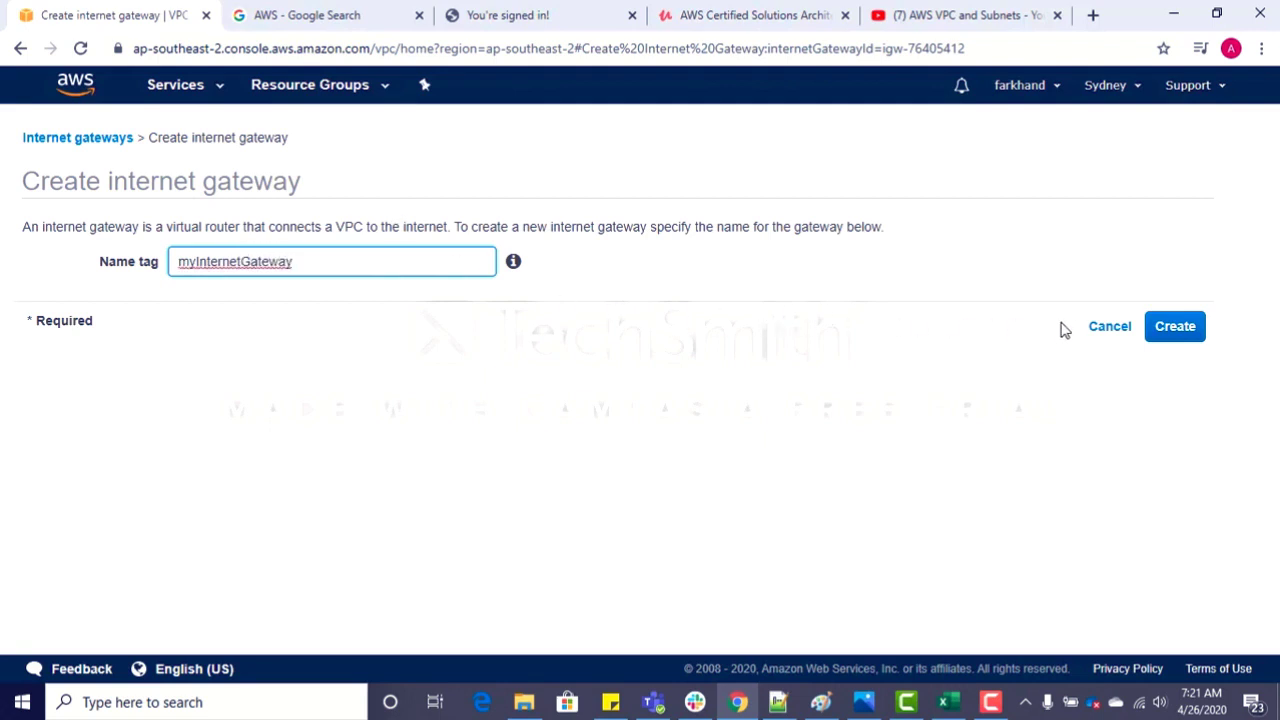
{"action": "left_click", "coordinate": [1174, 338]}
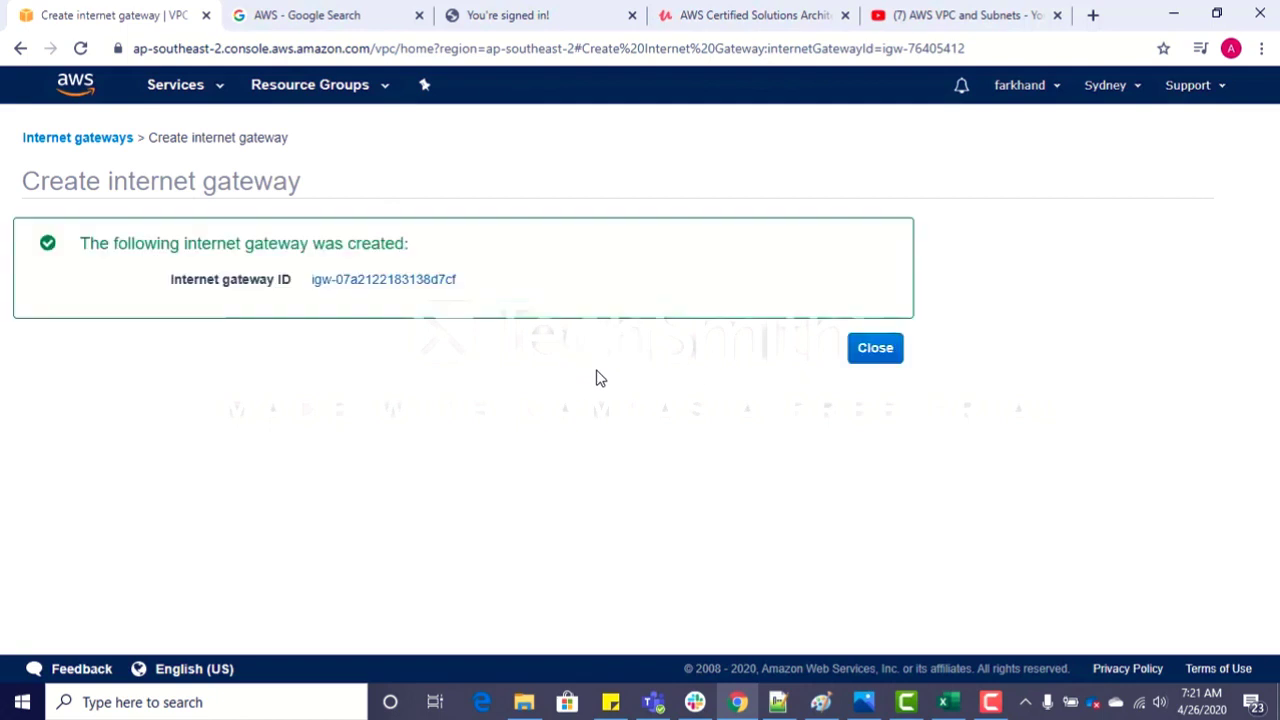
{"action": "left_click", "coordinate": [876, 349]}
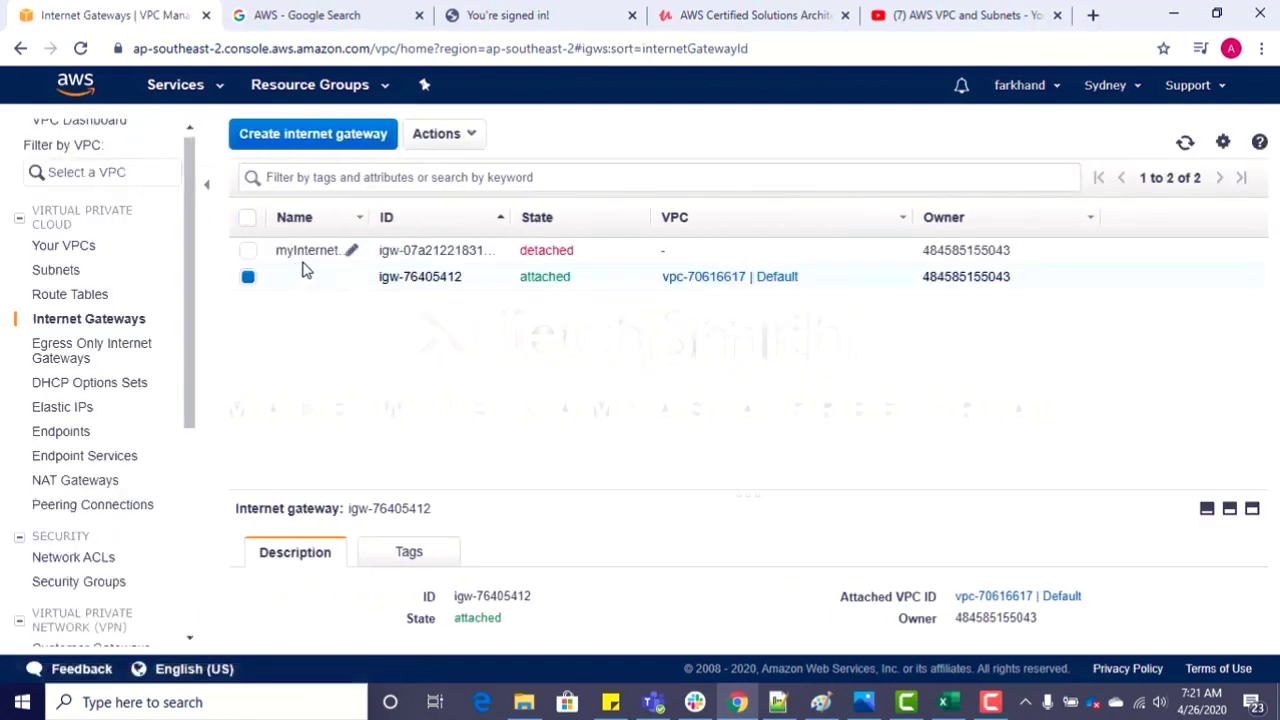
Step: Widen the gateway list's Name column and attach only myInternetGateway to the VPC myVPC
{"action": "left_click_drag", "start_coordinate": [368, 216], "coordinate": [420, 216]}
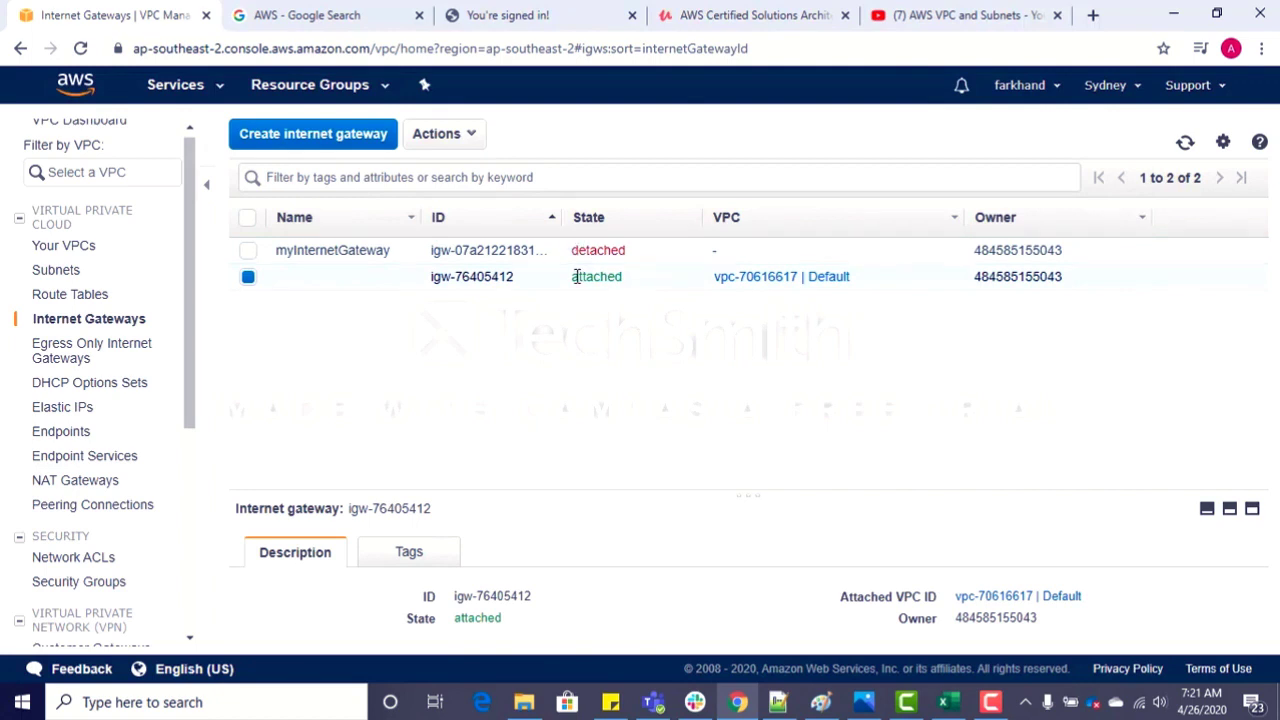
{"action": "left_click", "coordinate": [248, 251]}
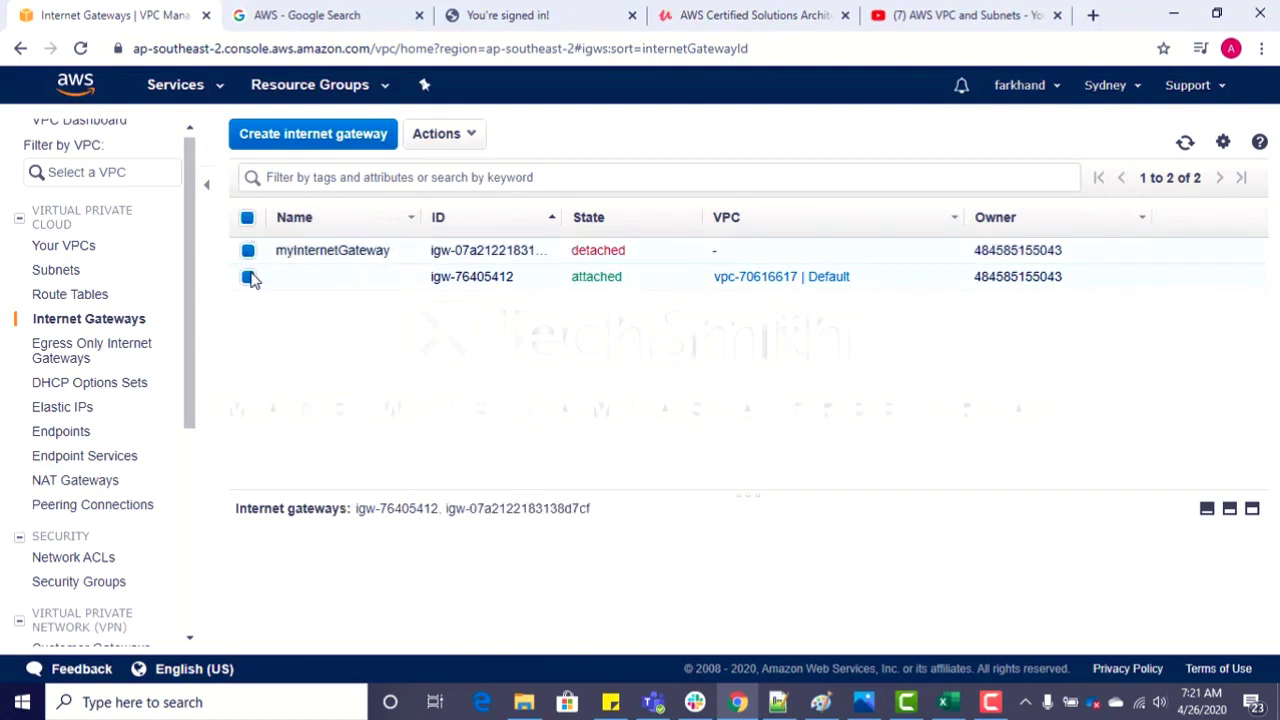
{"action": "left_click", "coordinate": [250, 279]}
{"action": "left_click", "coordinate": [446, 138]}
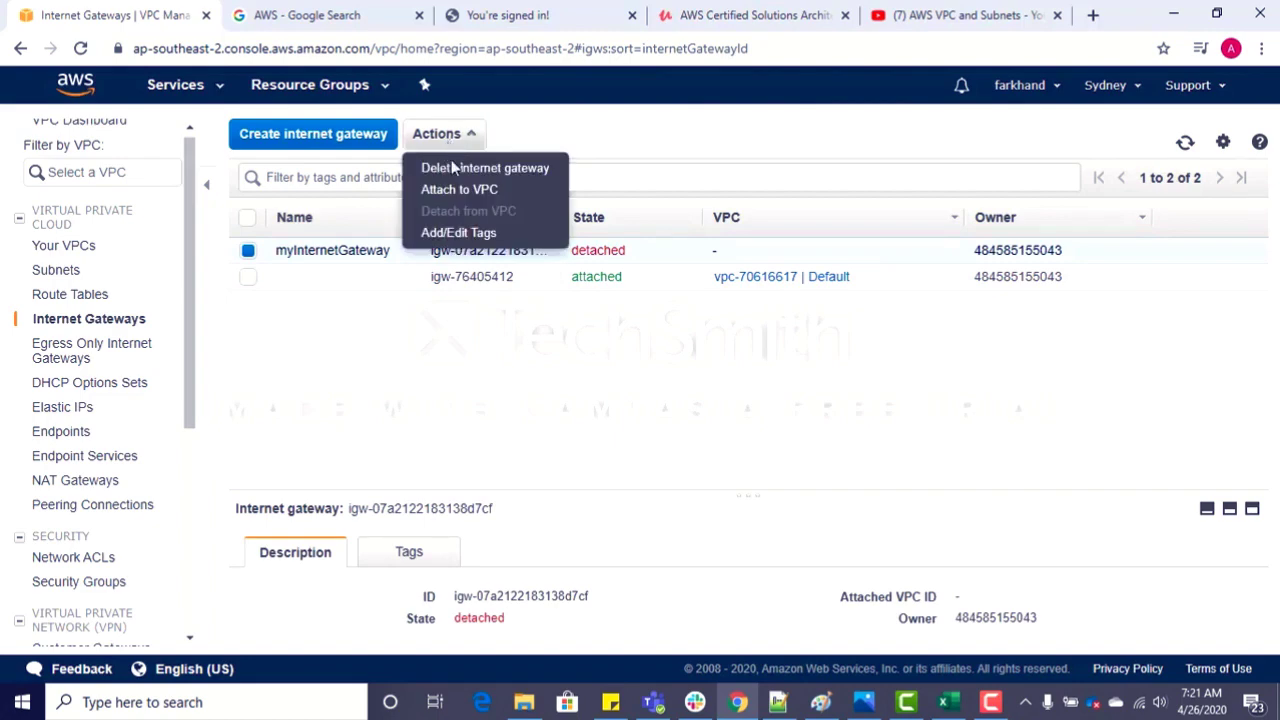
{"action": "left_click", "coordinate": [458, 190]}
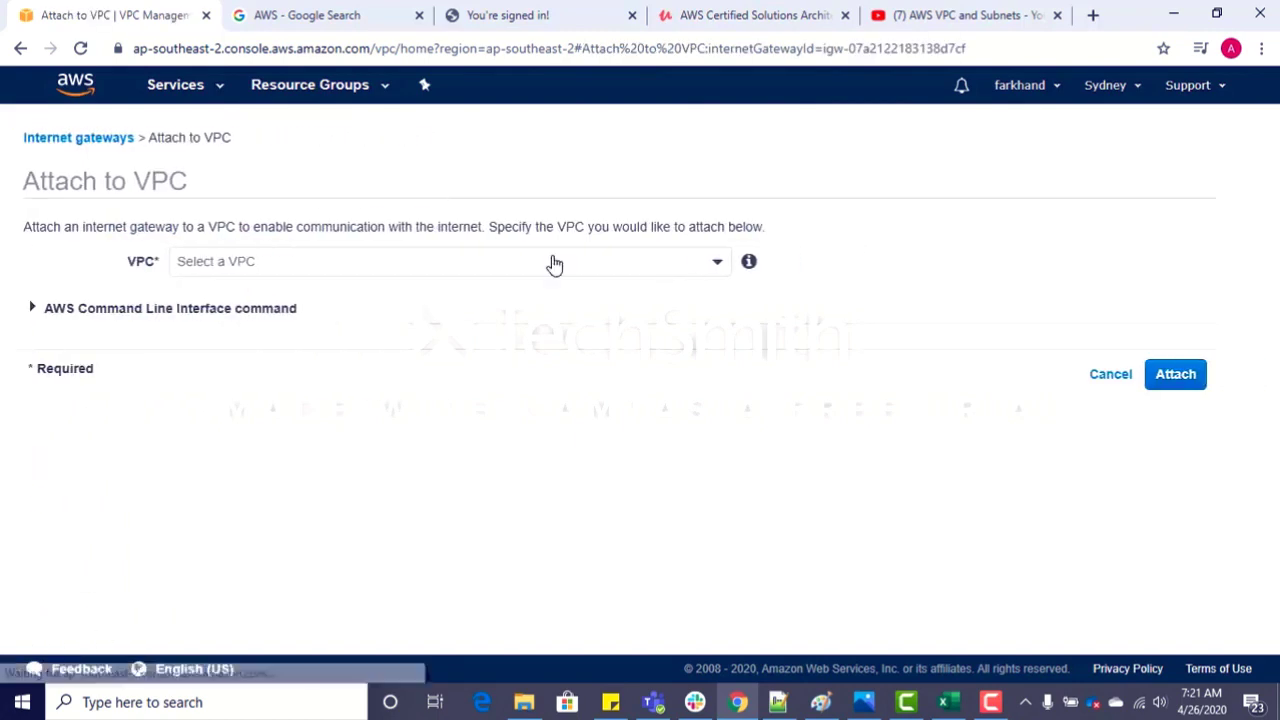
{"action": "left_click", "coordinate": [640, 268]}
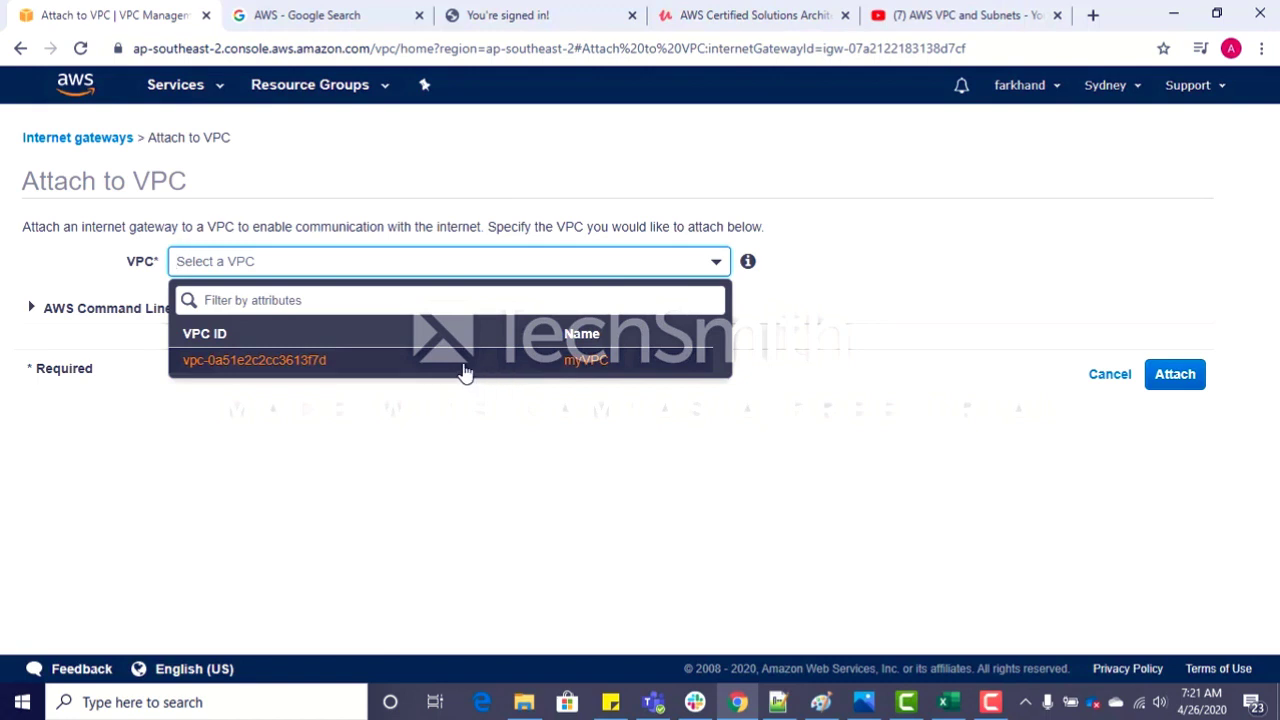
{"action": "left_click", "coordinate": [578, 362]}
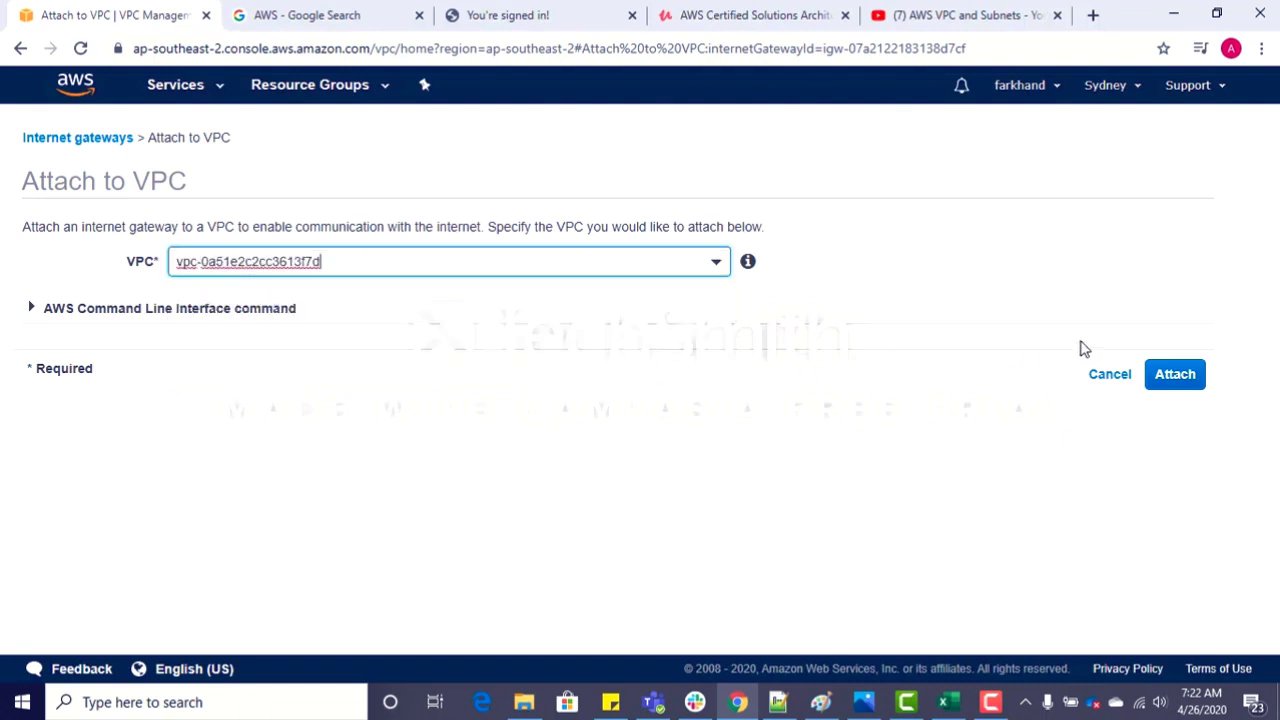
{"action": "left_click", "coordinate": [1186, 374]}
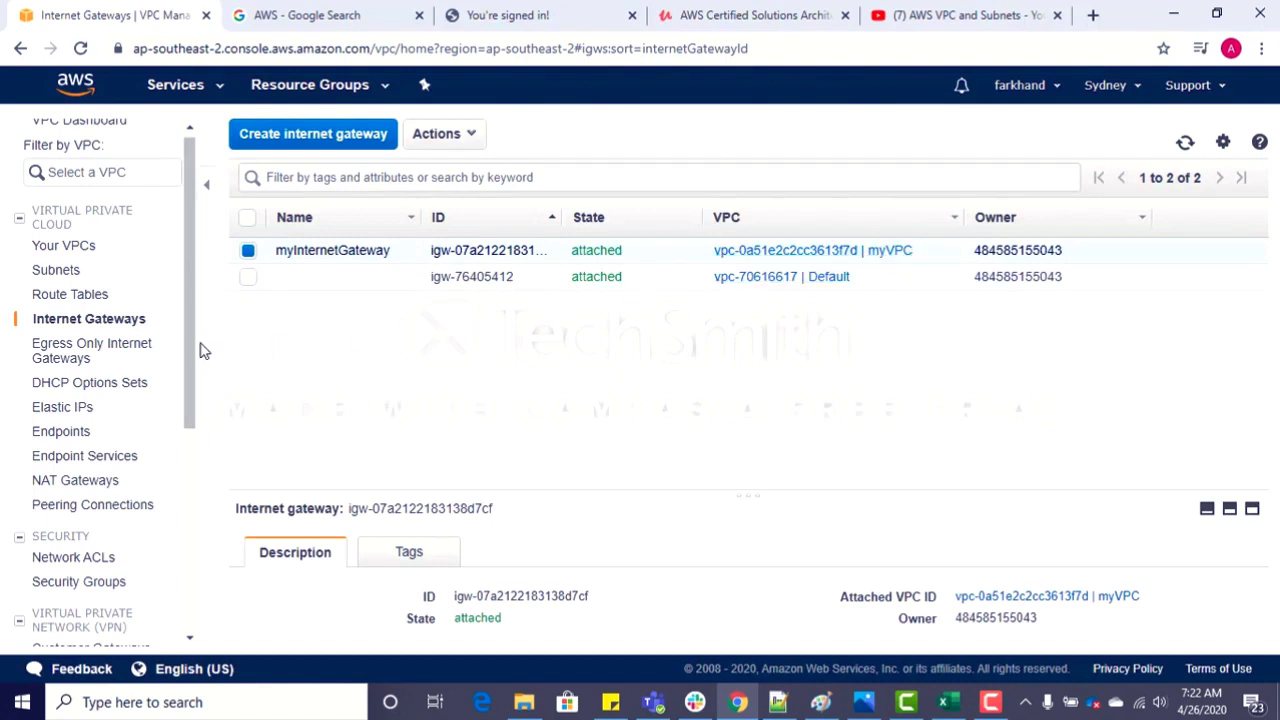
Step: Display the routes of the main route table belonging to myVPC
{"action": "left_click", "coordinate": [72, 296]}
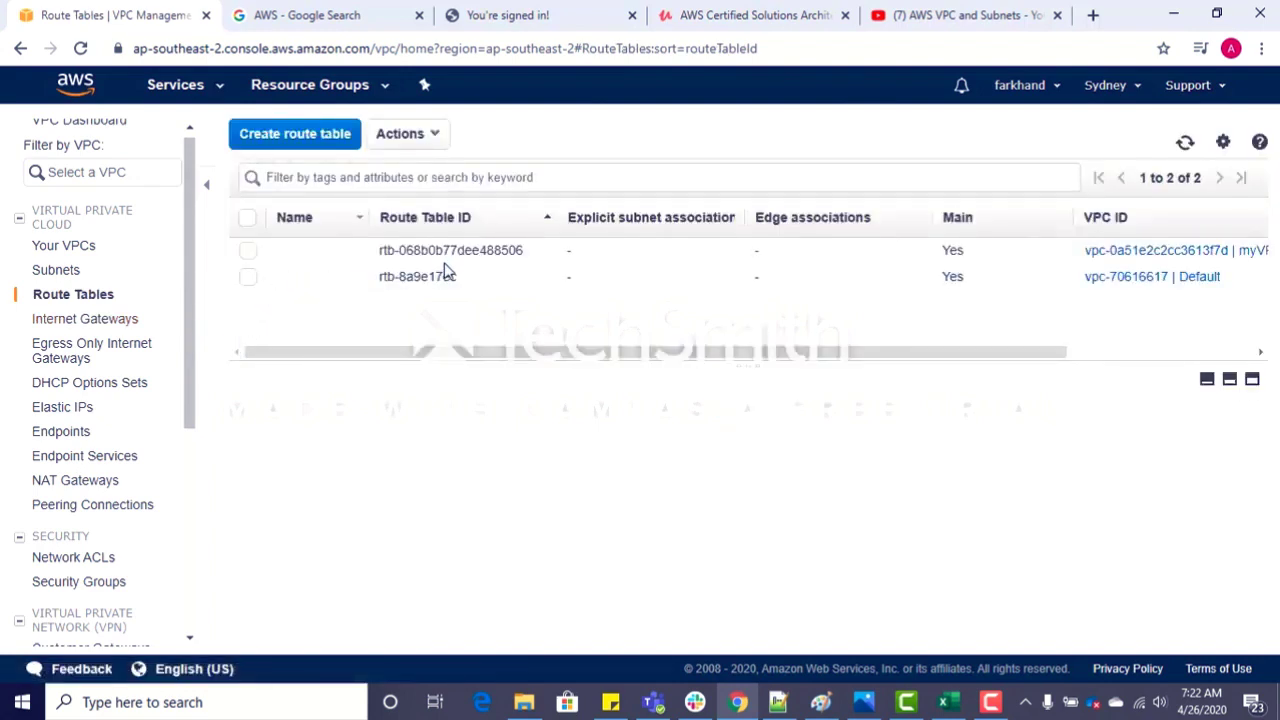
{"action": "left_click", "coordinate": [313, 258]}
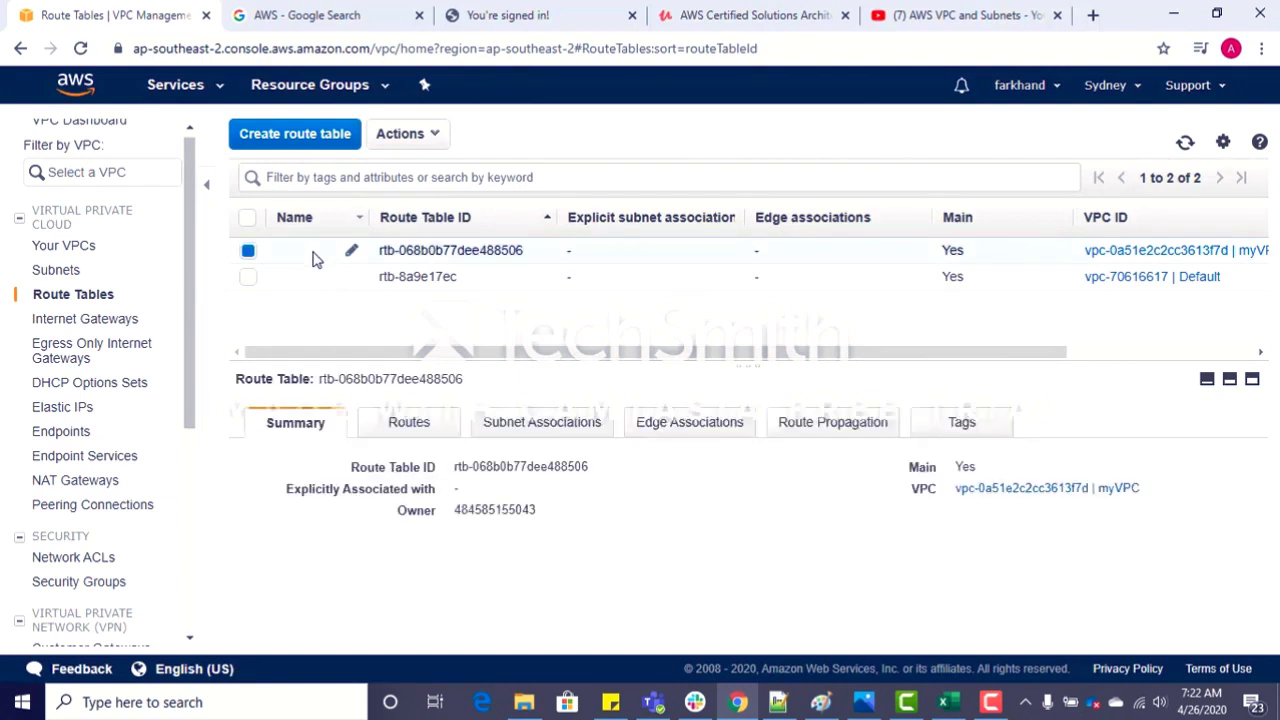
{"action": "left_click", "coordinate": [392, 440]}
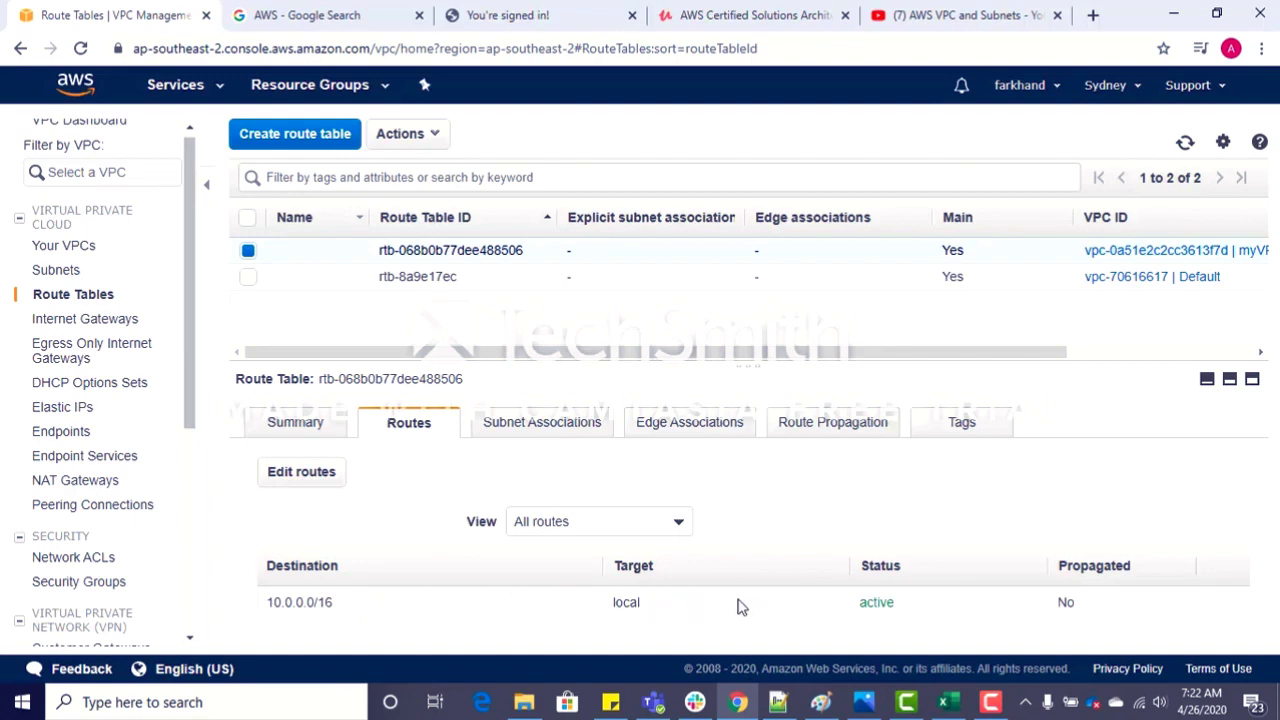
Step: Switch to the Excel planning sheet and check the CIDR blocks of myVPC and its public and private subnets
{"action": "key", "text": "alt+Tab"}
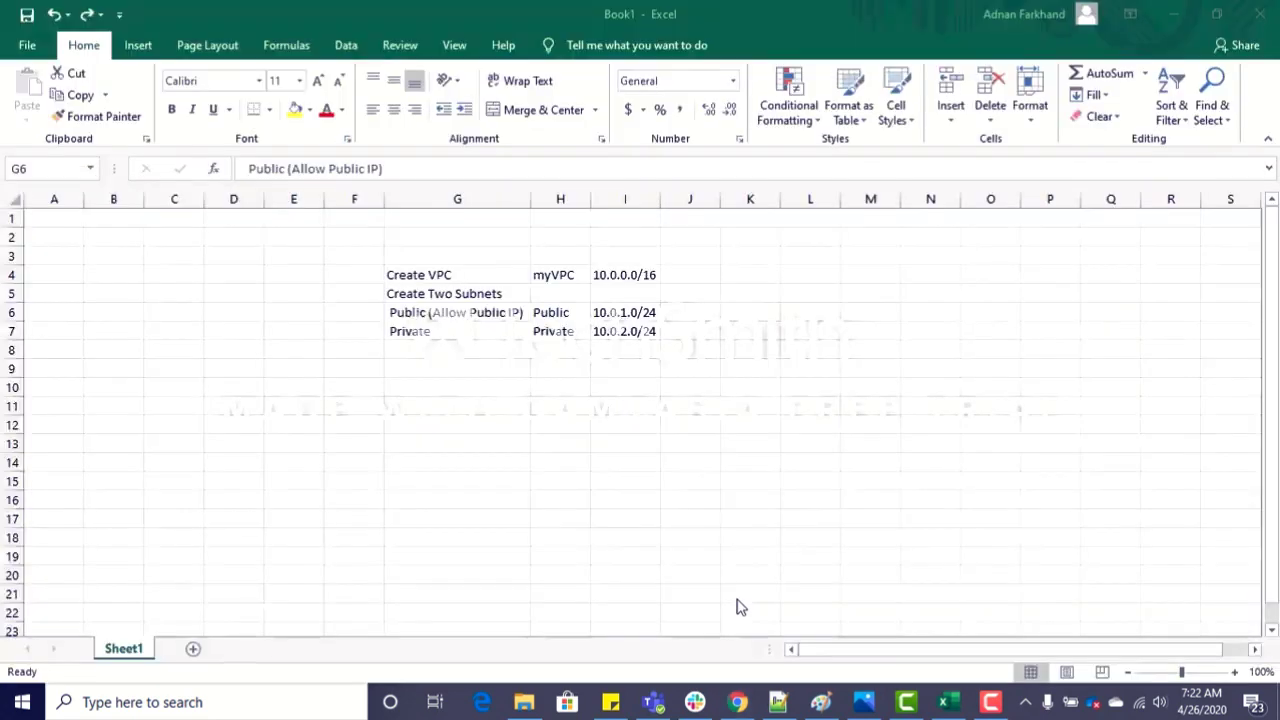
{"action": "left_click", "coordinate": [565, 276]}
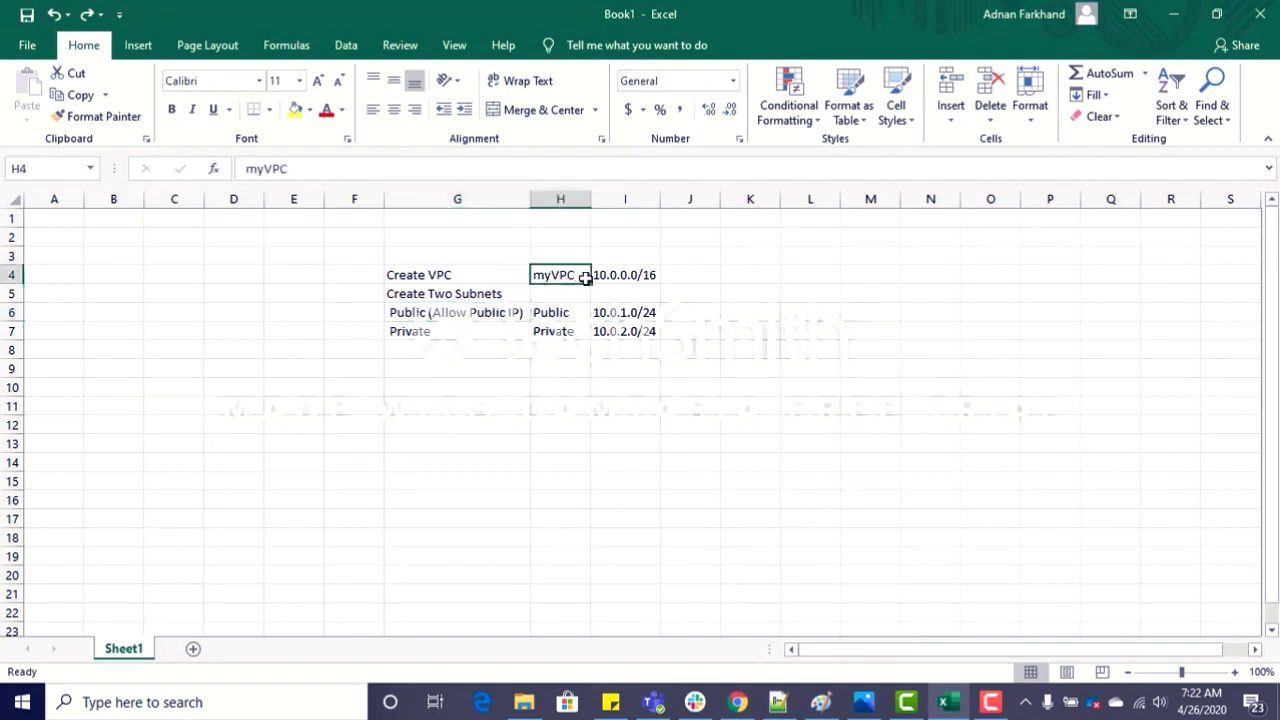
{"action": "left_click", "coordinate": [596, 275]}
{"action": "left_click", "coordinate": [624, 312]}
{"action": "left_click", "coordinate": [624, 331]}
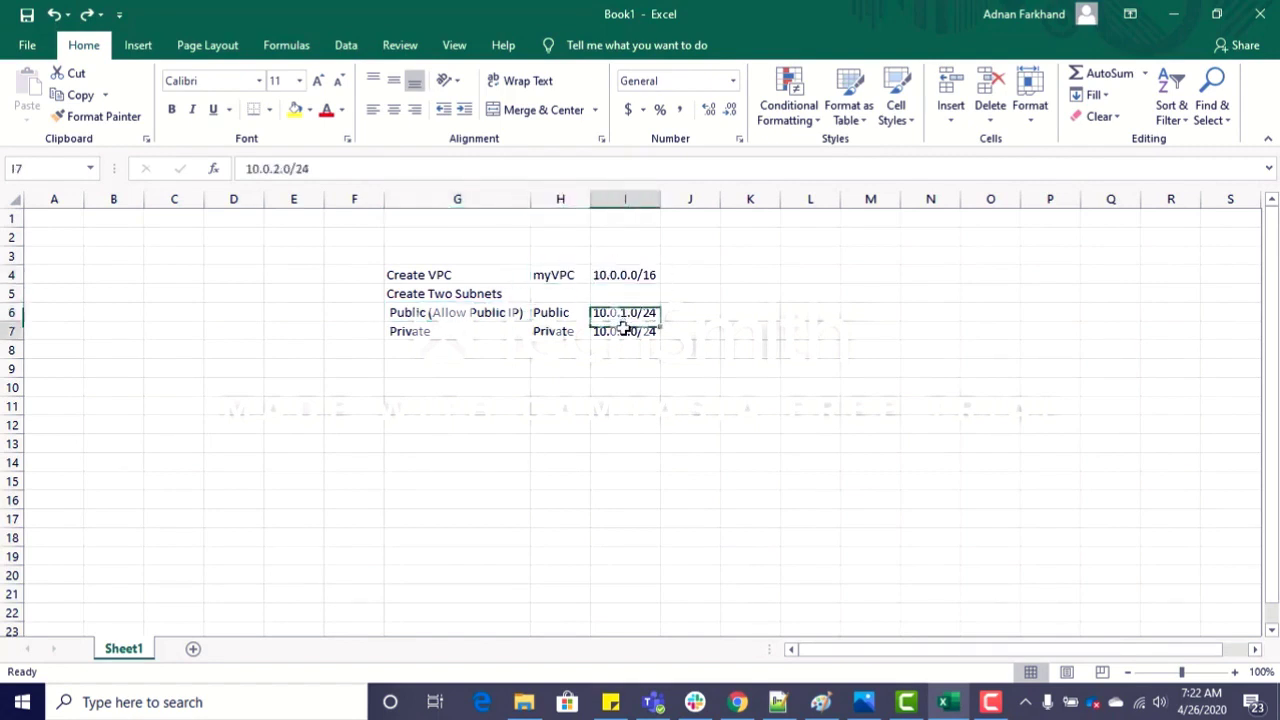
Step: Compare the CIDR block of myVPC with the public and private subnet CIDR blocks in the planning sheet
{"action": "left_click", "coordinate": [638, 275]}
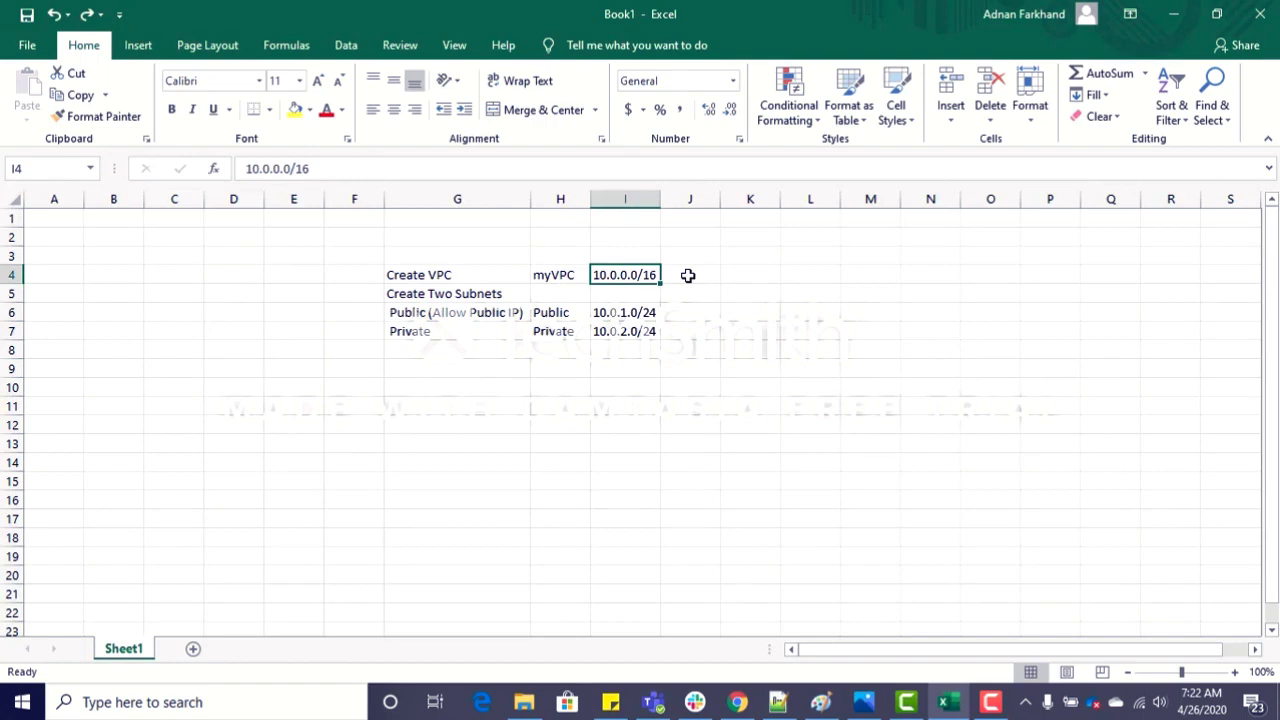
{"action": "left_click", "coordinate": [688, 275]}
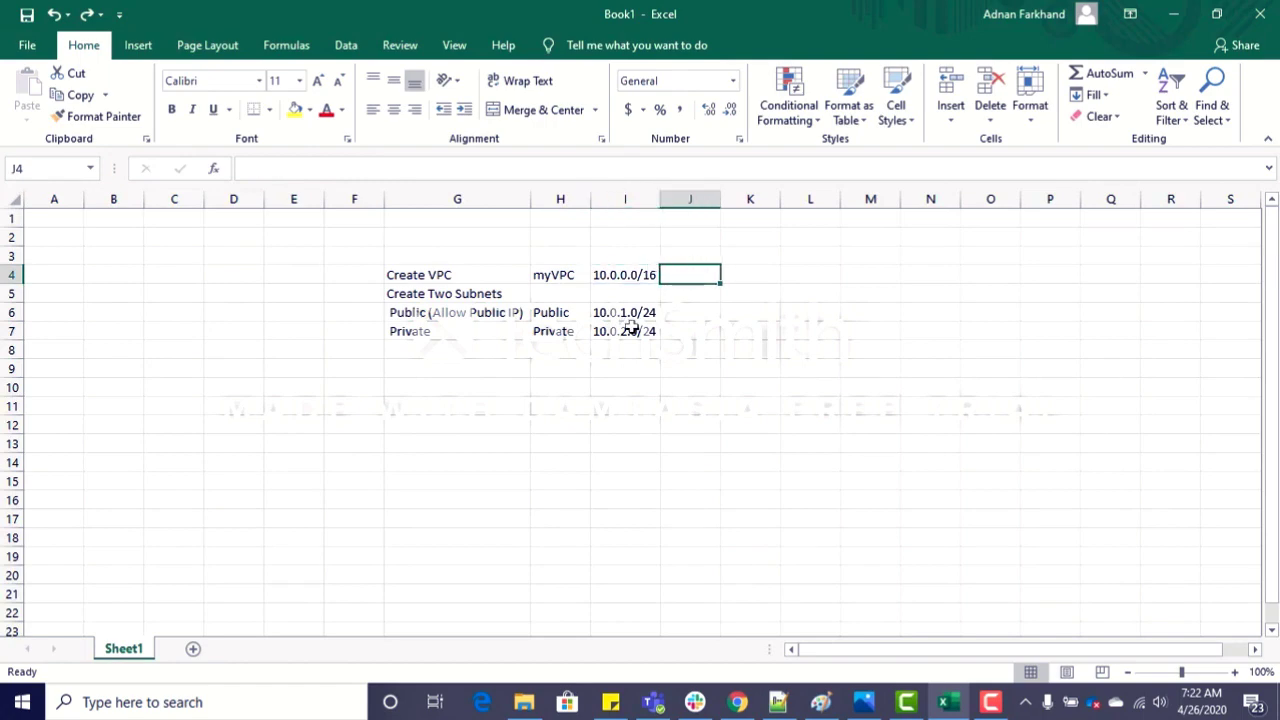
{"action": "key", "text": "alt+Tab"}
{"action": "key", "text": "alt+Tab"}
{"action": "left_click", "coordinate": [648, 313]}
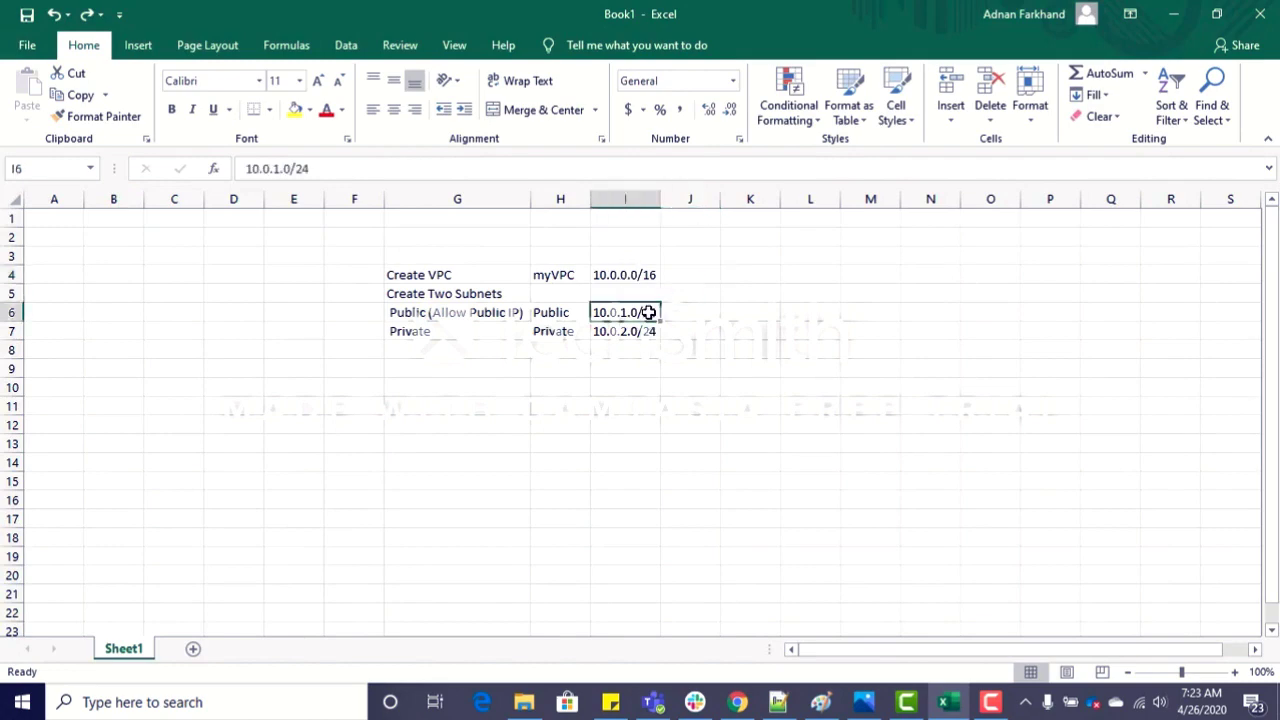
{"action": "left_click", "coordinate": [634, 331]}
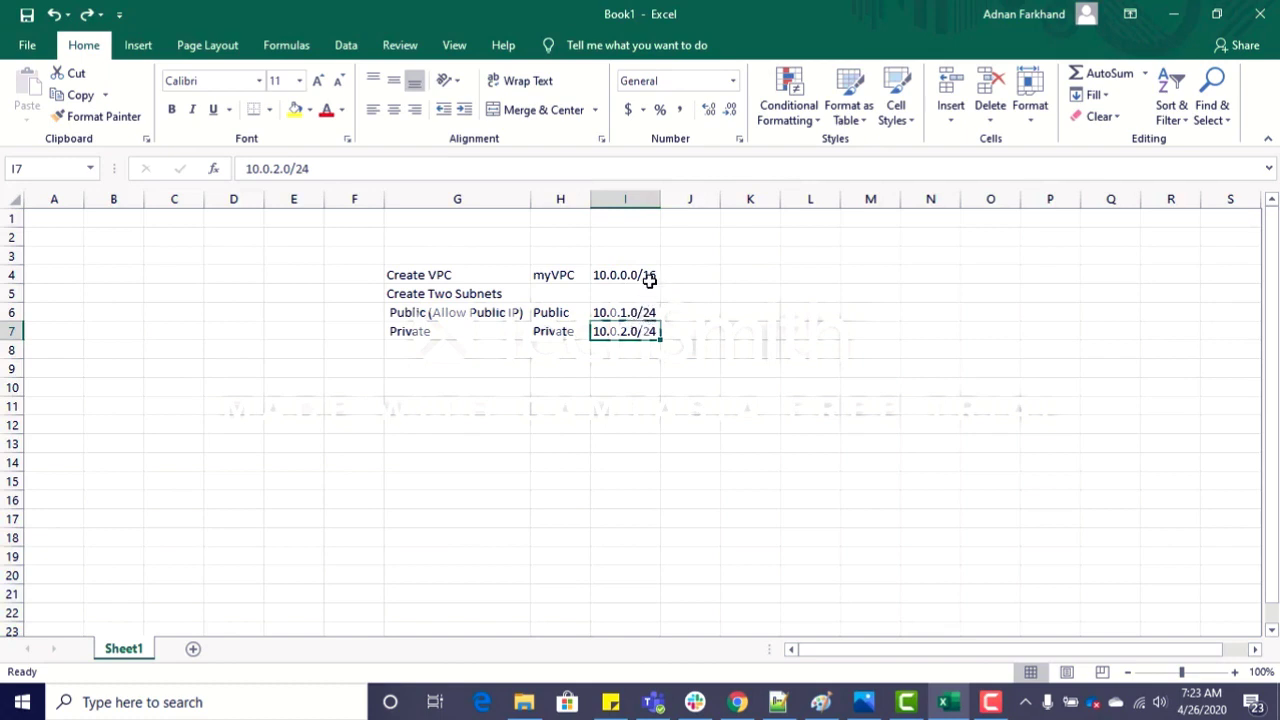
{"action": "left_click", "coordinate": [650, 276]}
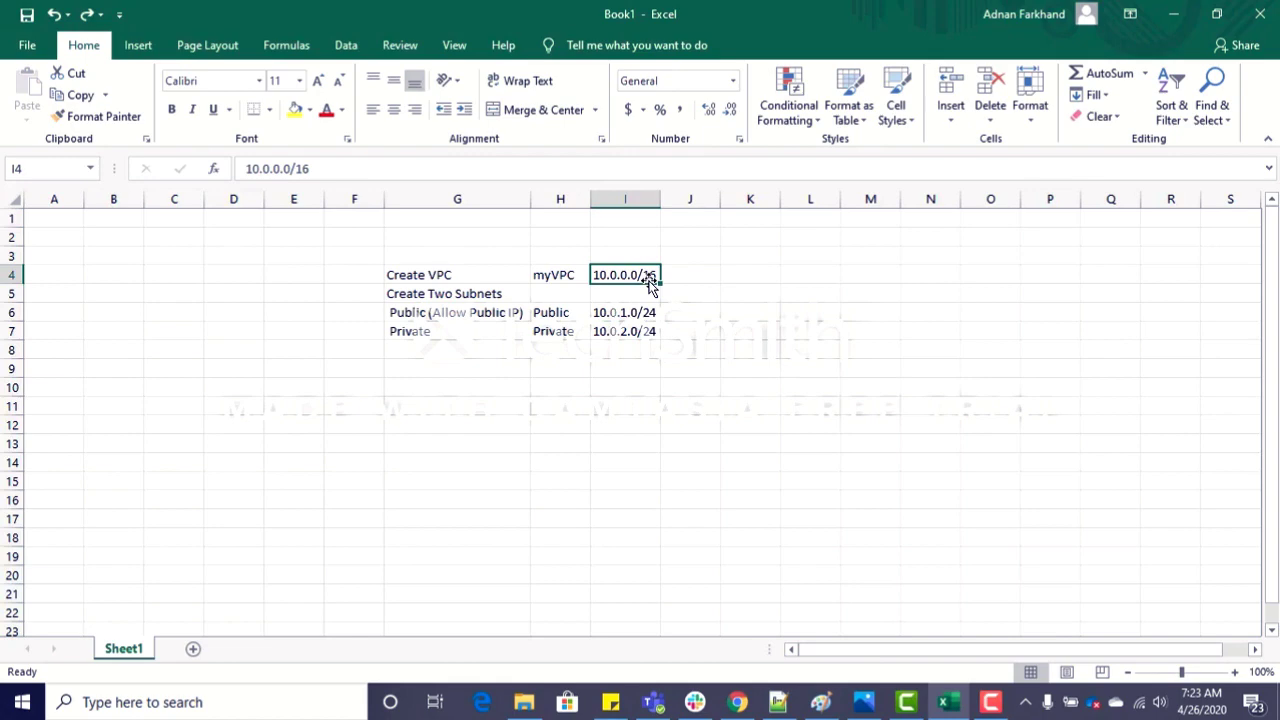
Step: Switch back to the AWS console in Chrome and review the subnet associations of myVPC's main route table
{"action": "key", "text": "alt+Tab"}
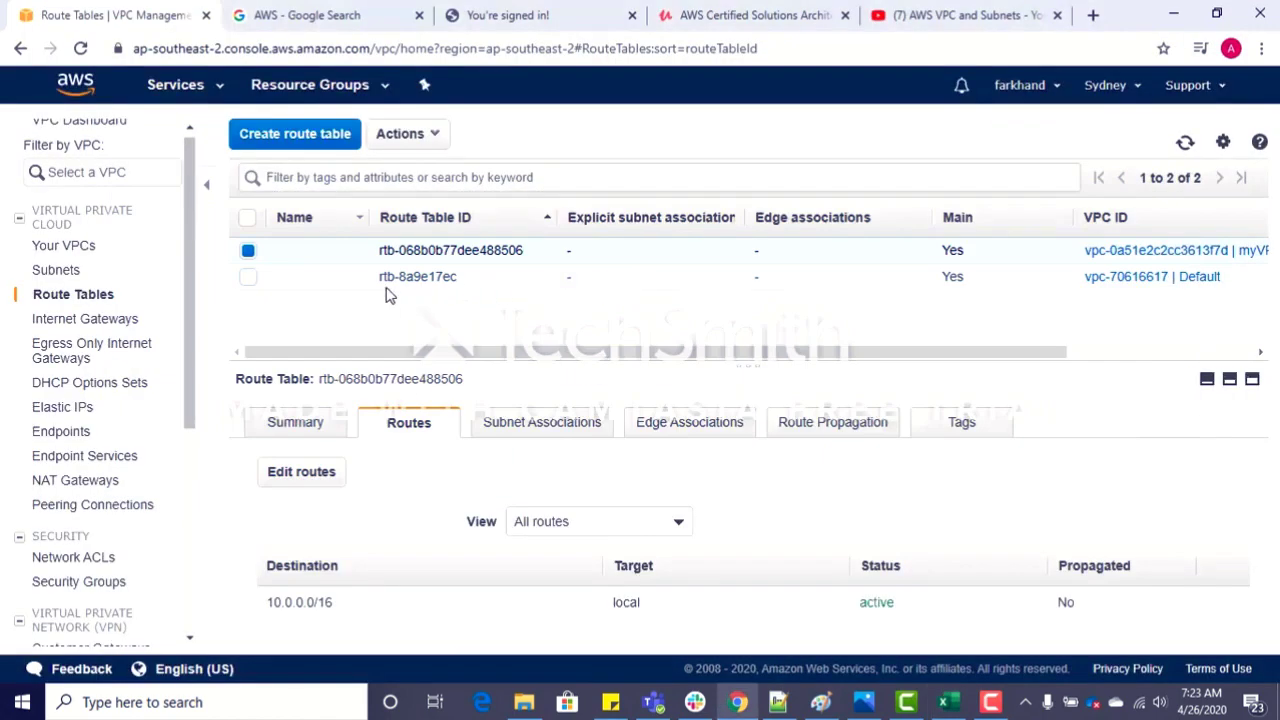
{"action": "left_click", "coordinate": [540, 424]}
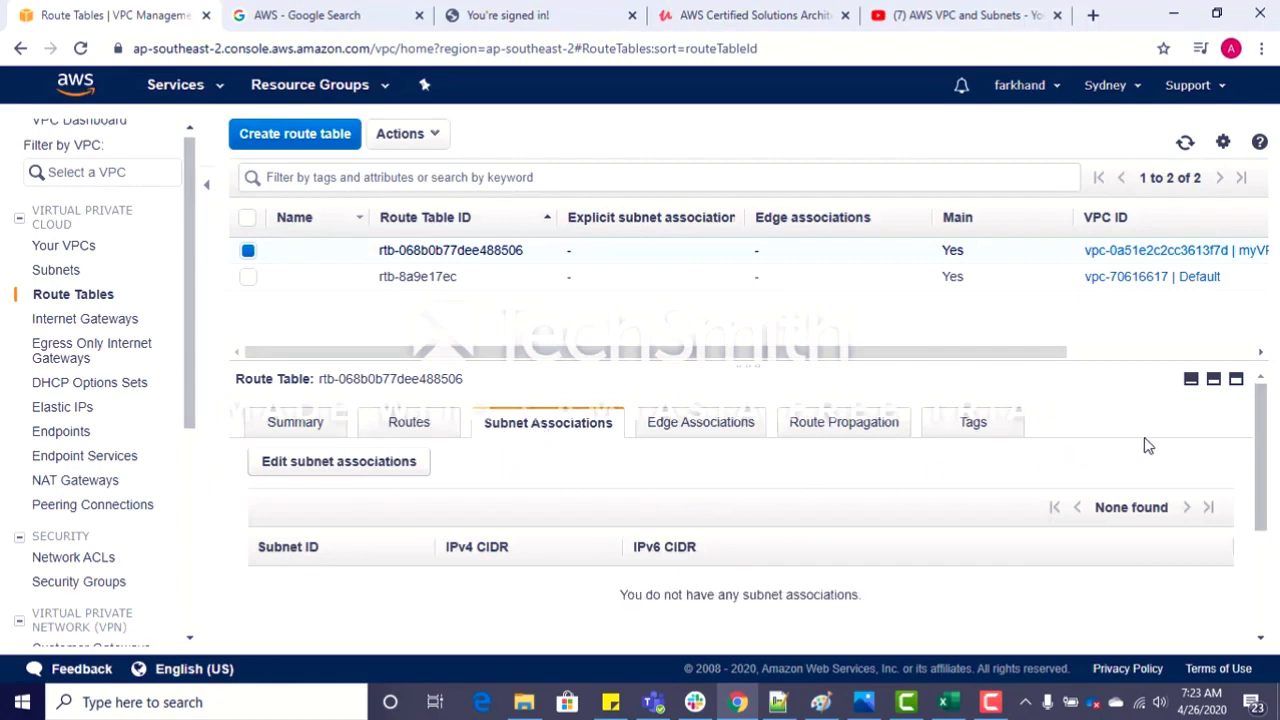
{"action": "left_click_drag", "start_coordinate": [1254, 448], "coordinate": [1262, 546]}
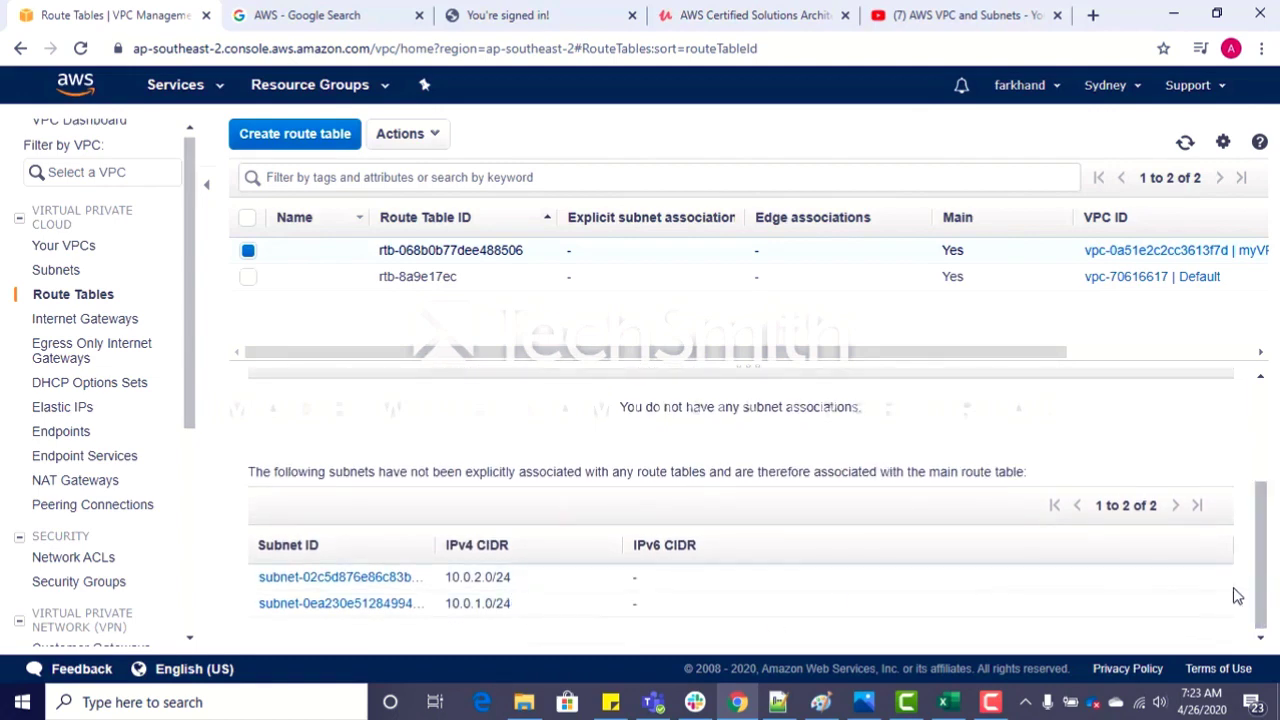
{"action": "left_click_drag", "start_coordinate": [1272, 586], "coordinate": [1266, 500]}
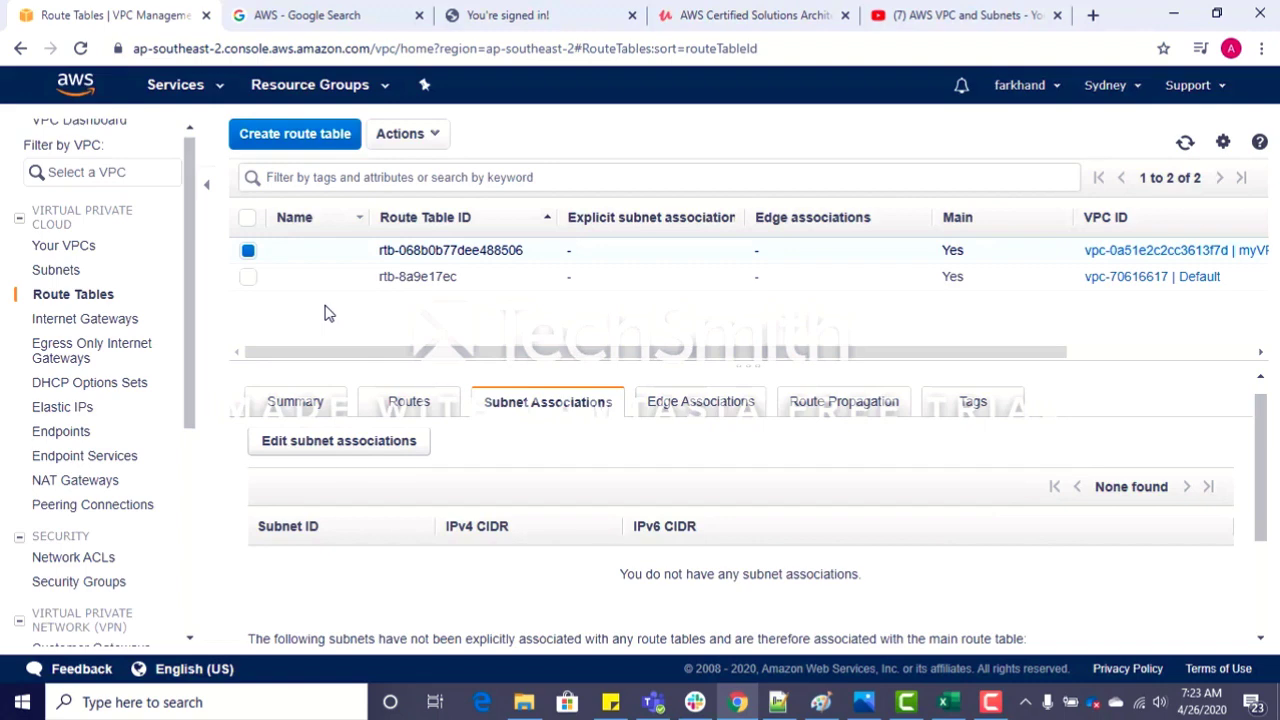
Step: Create a route table with the name tag Public in myVPC and return to the route table list
{"action": "left_click", "coordinate": [320, 148]}
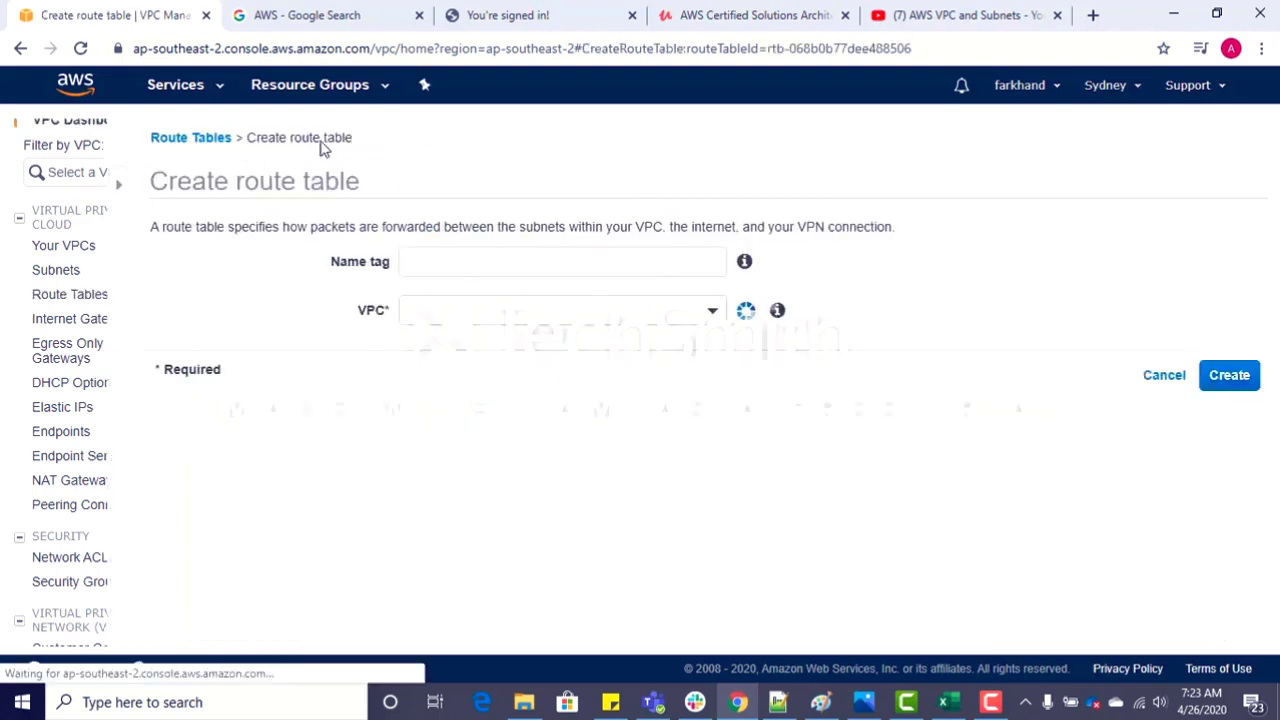
{"action": "left_click", "coordinate": [386, 254]}
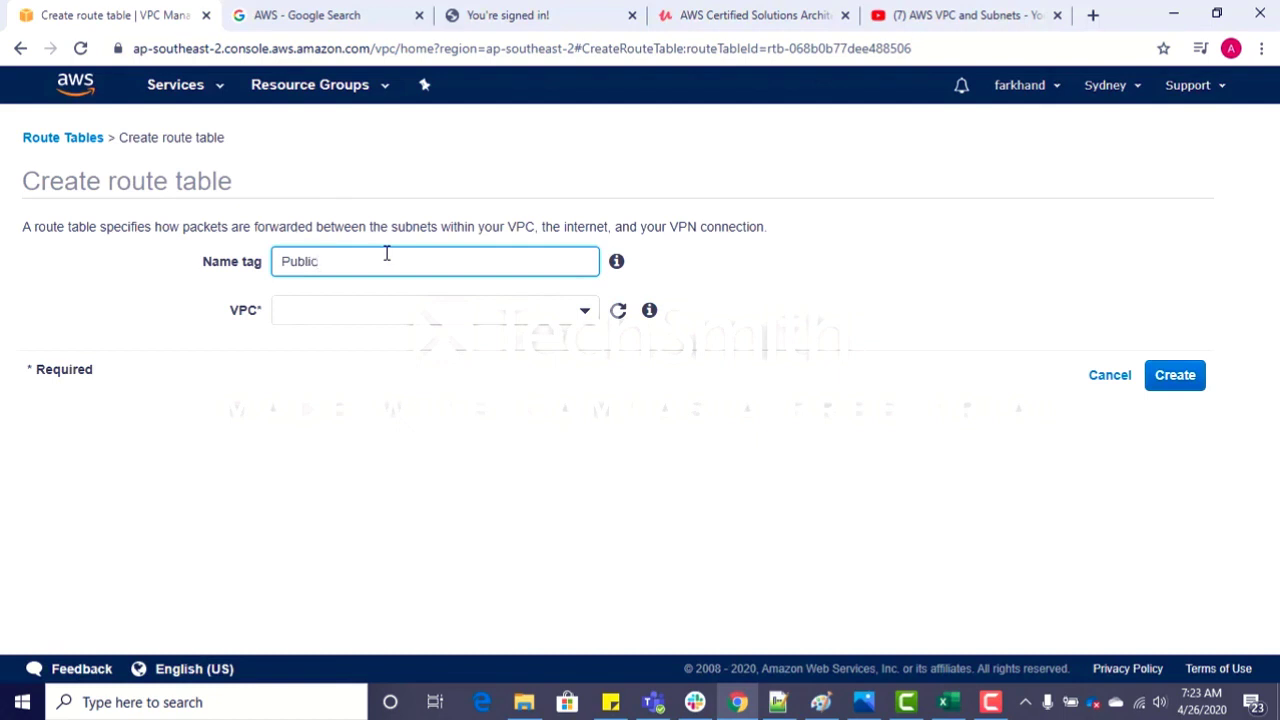
{"action": "left_click", "coordinate": [522, 316]}
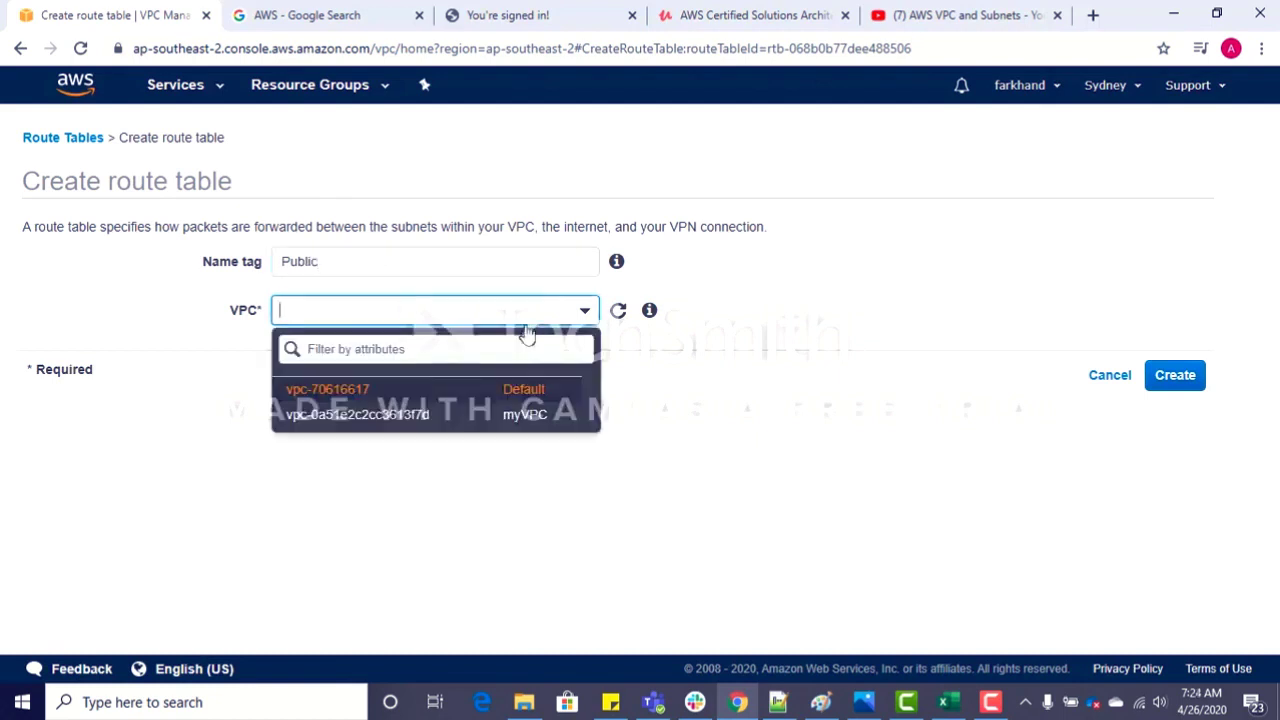
{"action": "left_click", "coordinate": [460, 415]}
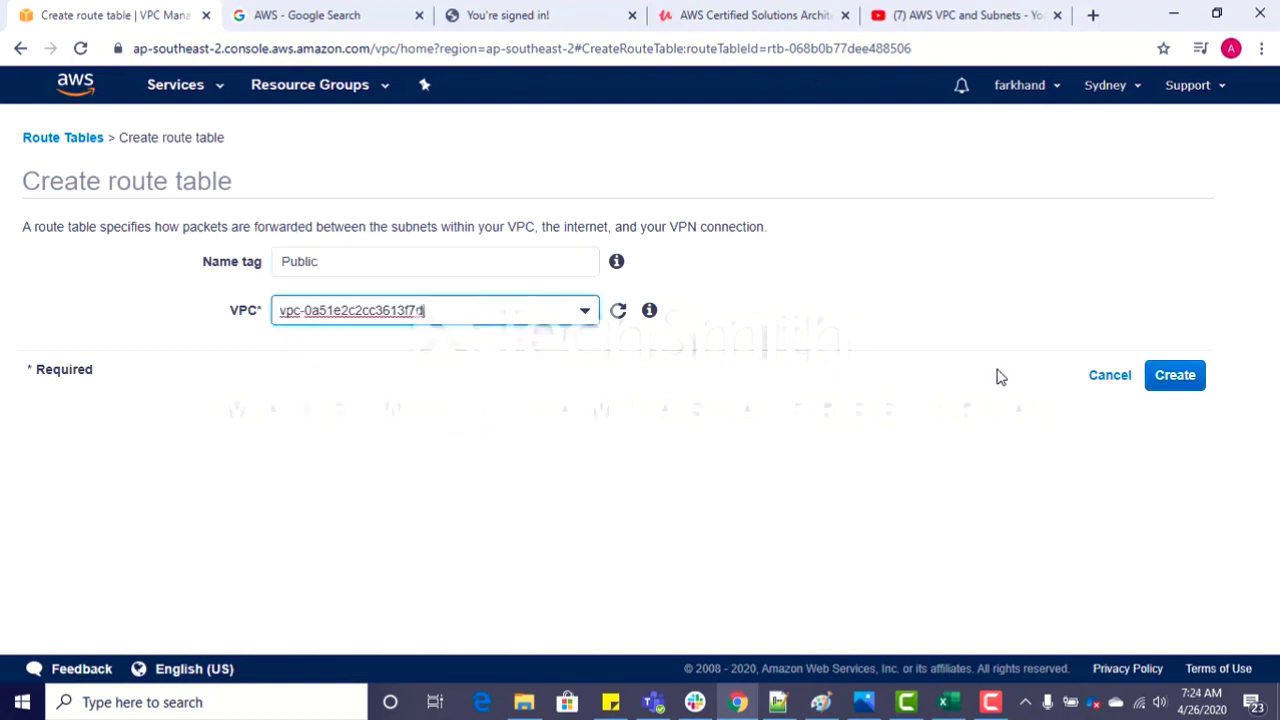
{"action": "left_click", "coordinate": [1180, 378]}
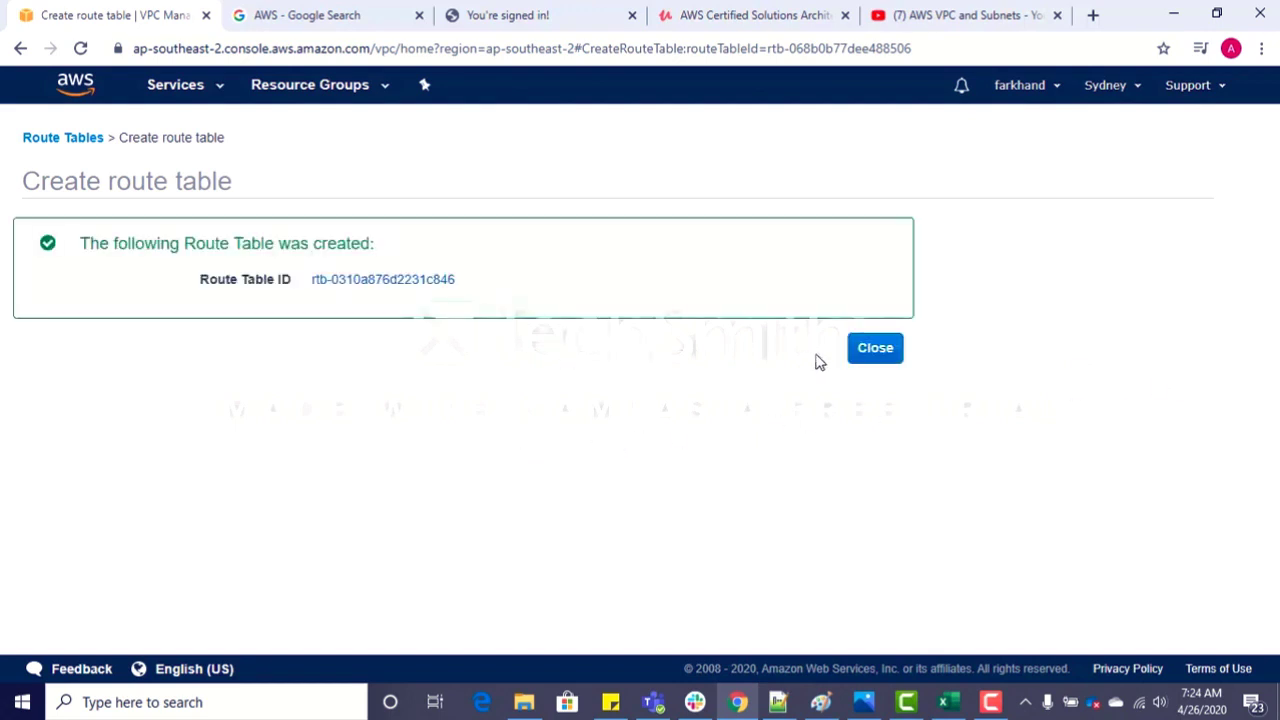
{"action": "left_click", "coordinate": [875, 348]}
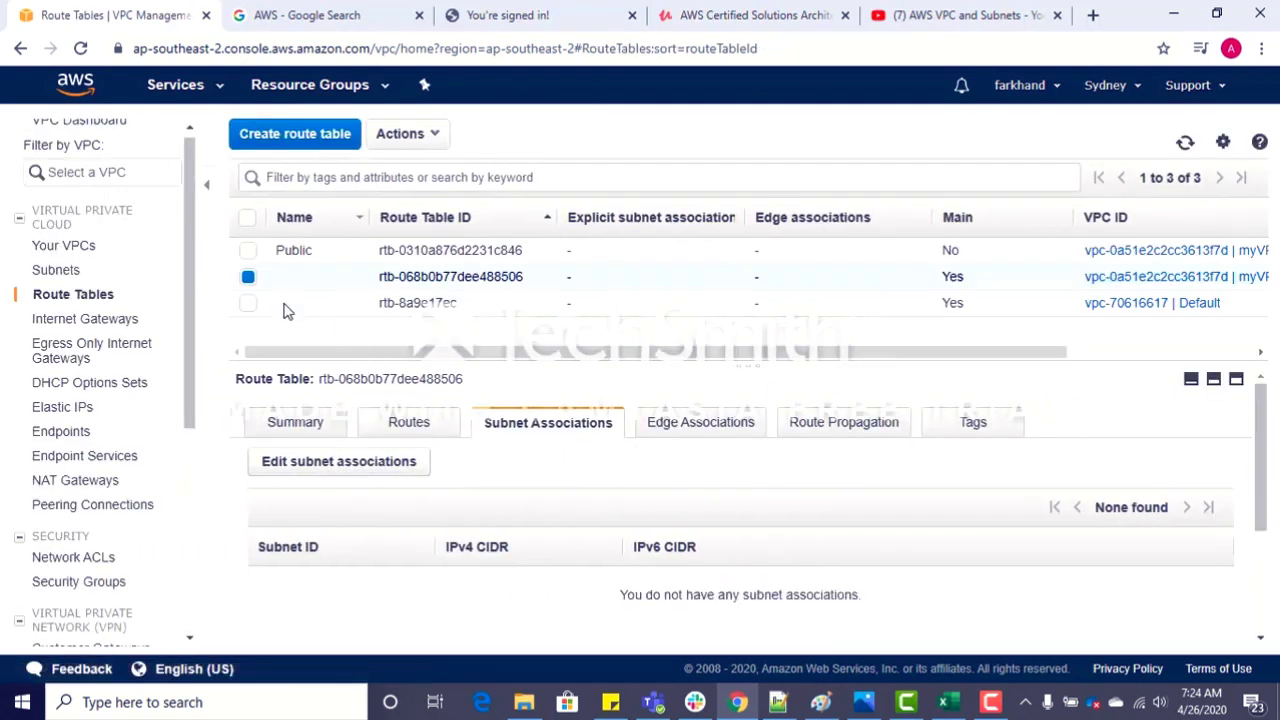
Step: Name the main route table of myVPC Private
{"action": "left_click", "coordinate": [351, 276]}
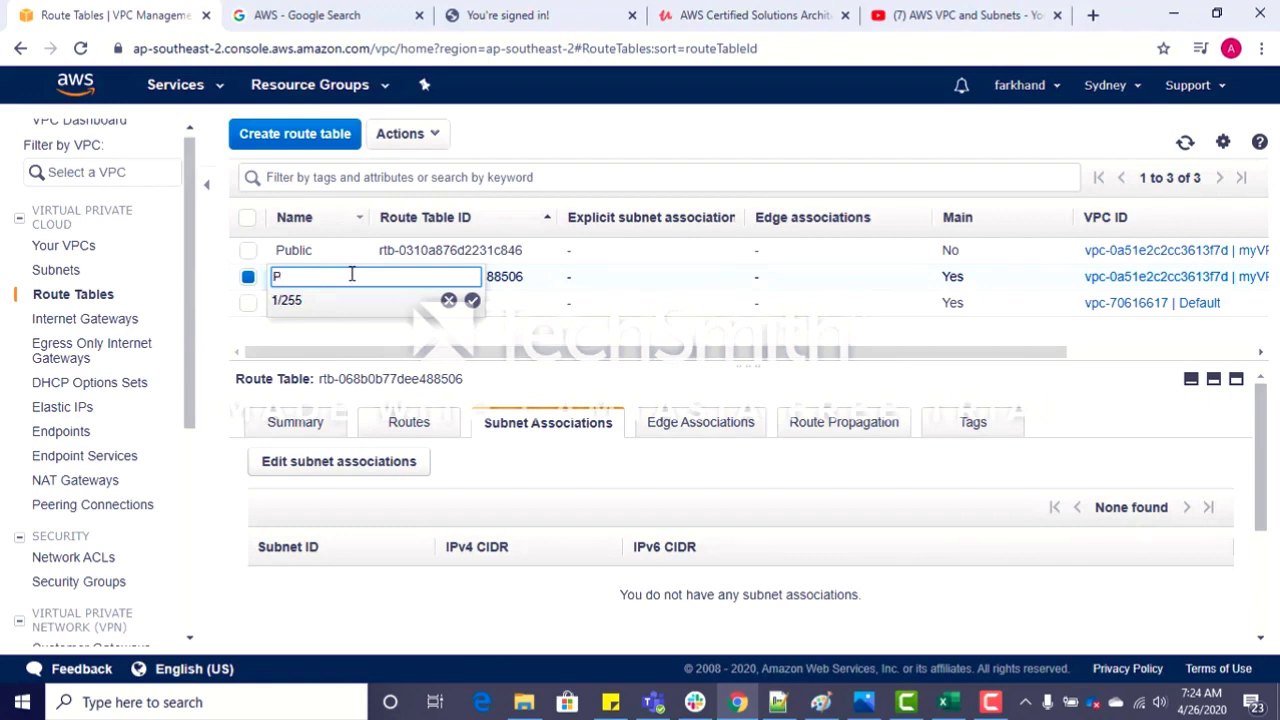
{"action": "type", "text": "Private"}
{"action": "key", "text": "Return"}
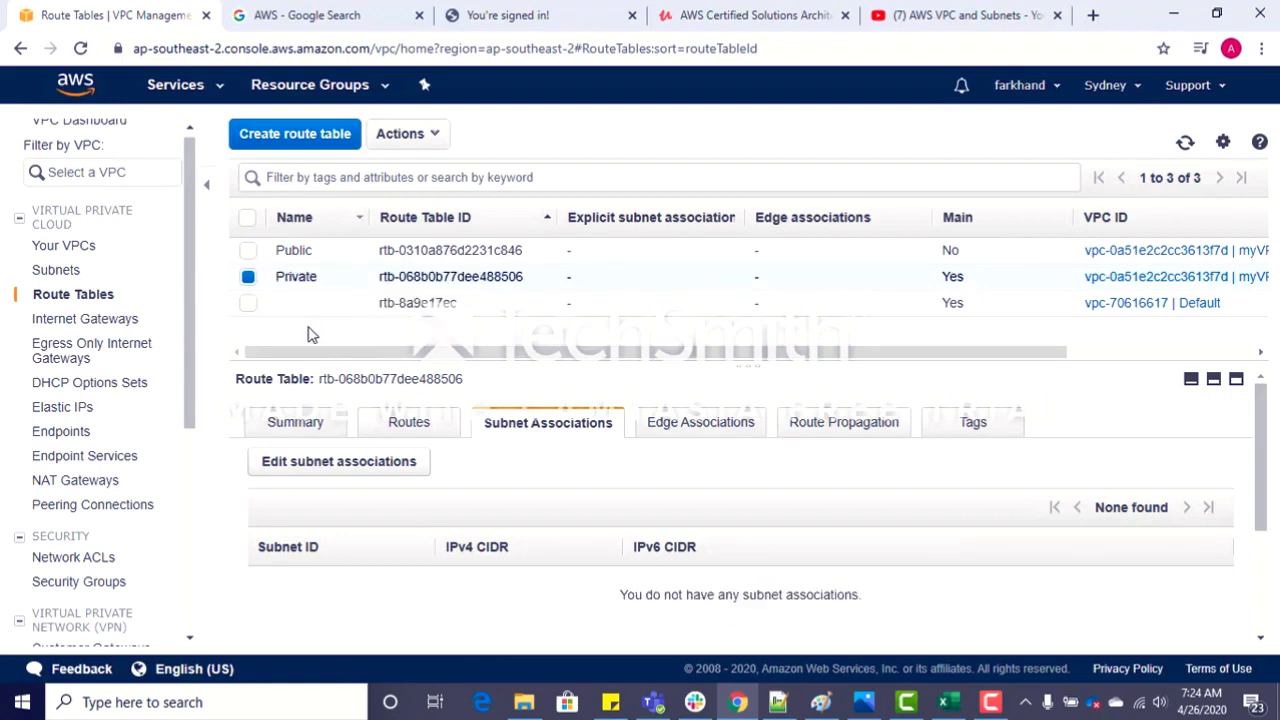
Step: Compare the Main setting of the Public and Private route tables, leaving only the Public one selected
{"action": "left_click", "coordinate": [322, 258]}
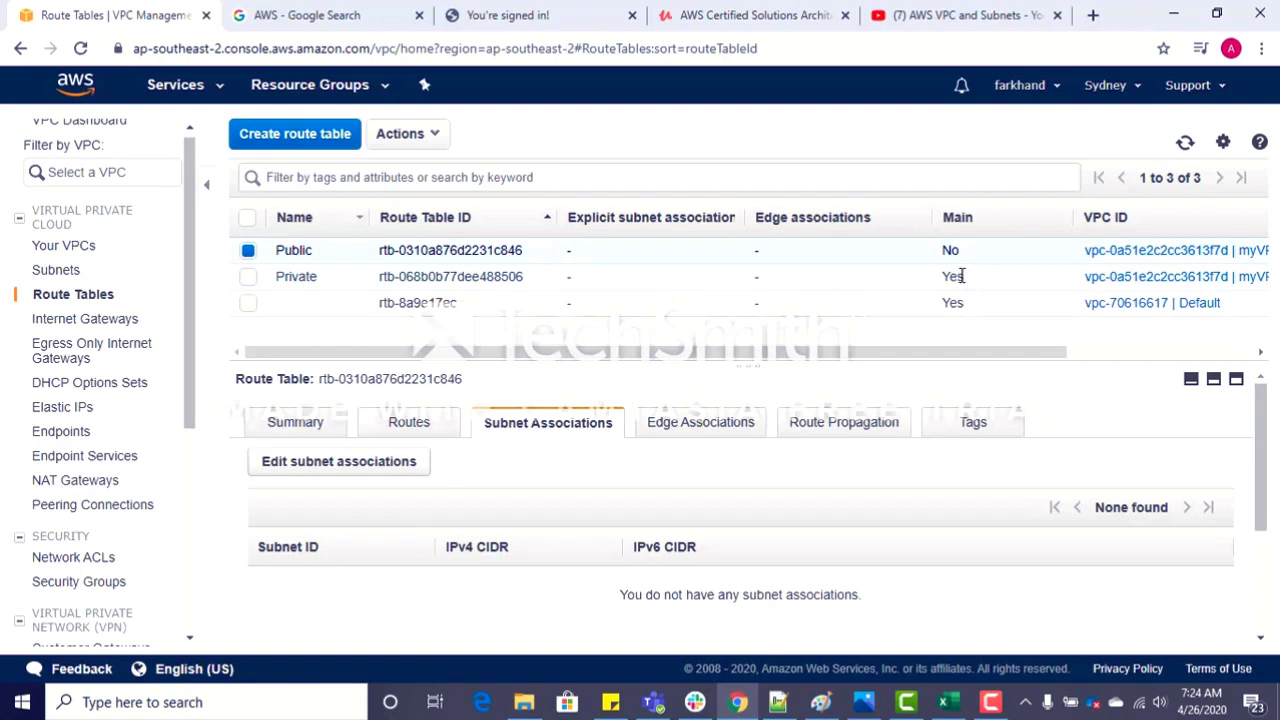
{"action": "left_click_drag", "start_coordinate": [962, 276], "coordinate": [944, 276]}
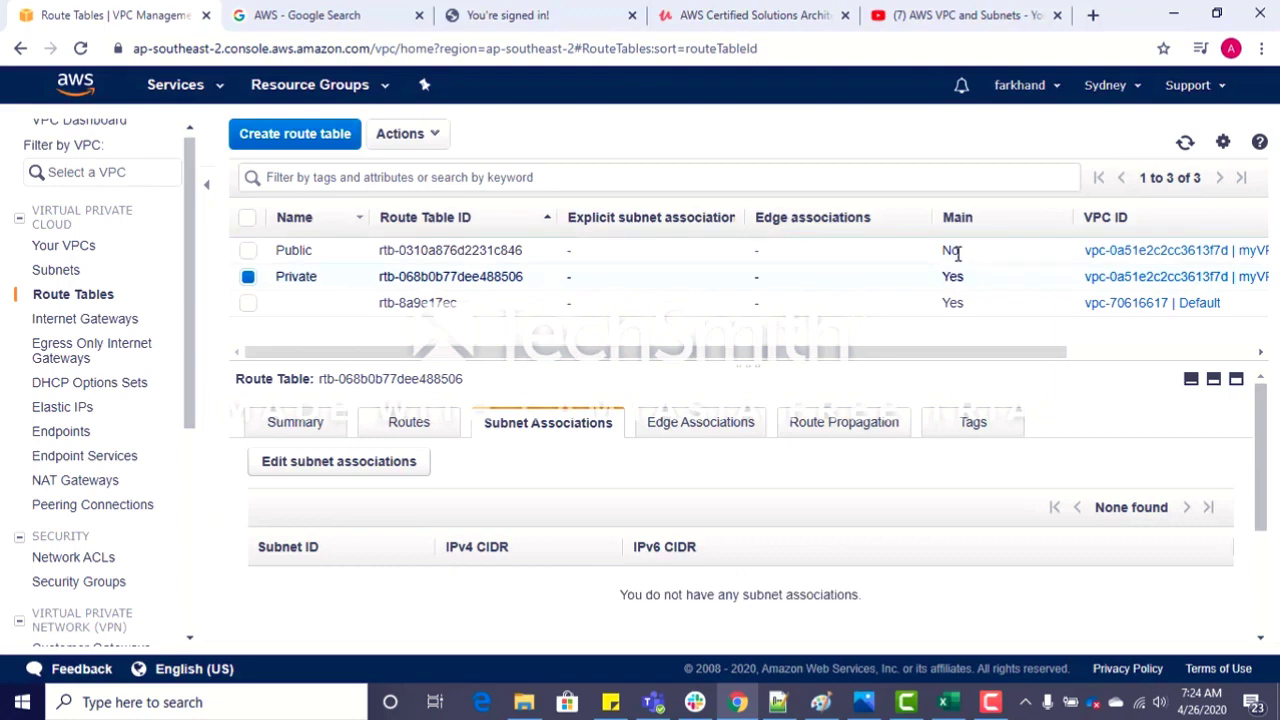
{"action": "left_click", "coordinate": [248, 251]}
{"action": "left_click", "coordinate": [249, 279]}
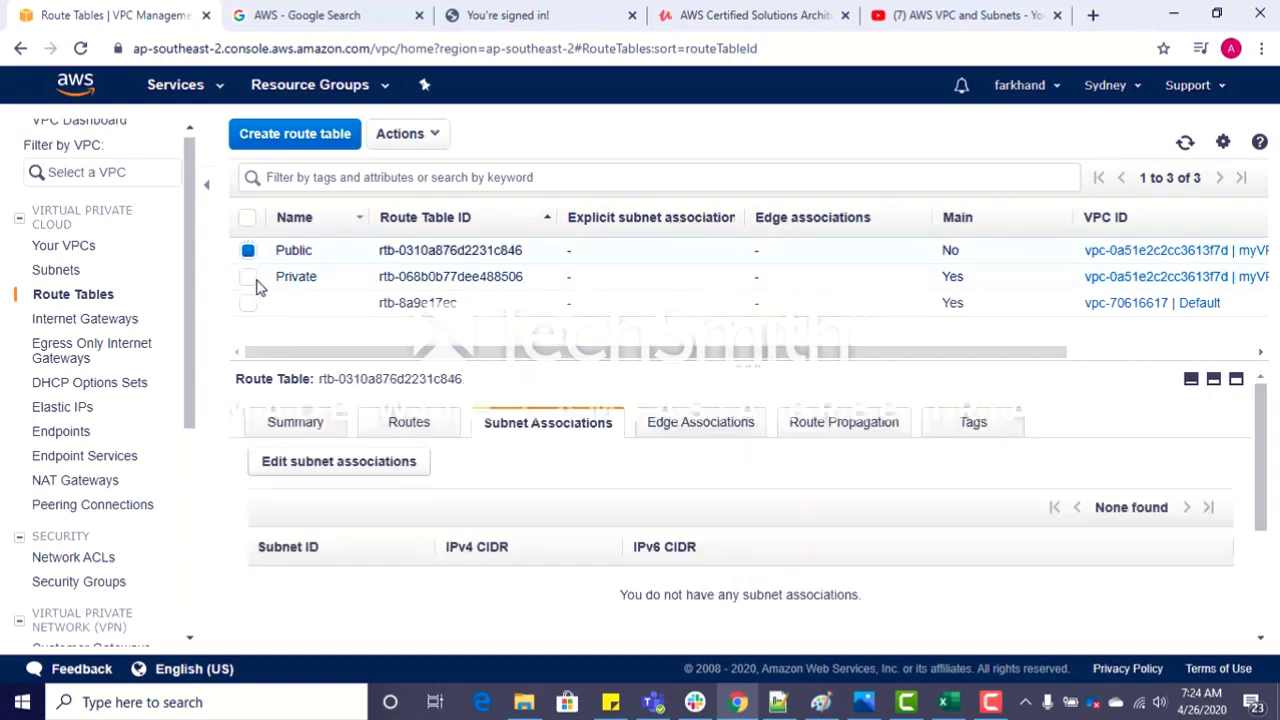
{"action": "left_click", "coordinate": [414, 423]}
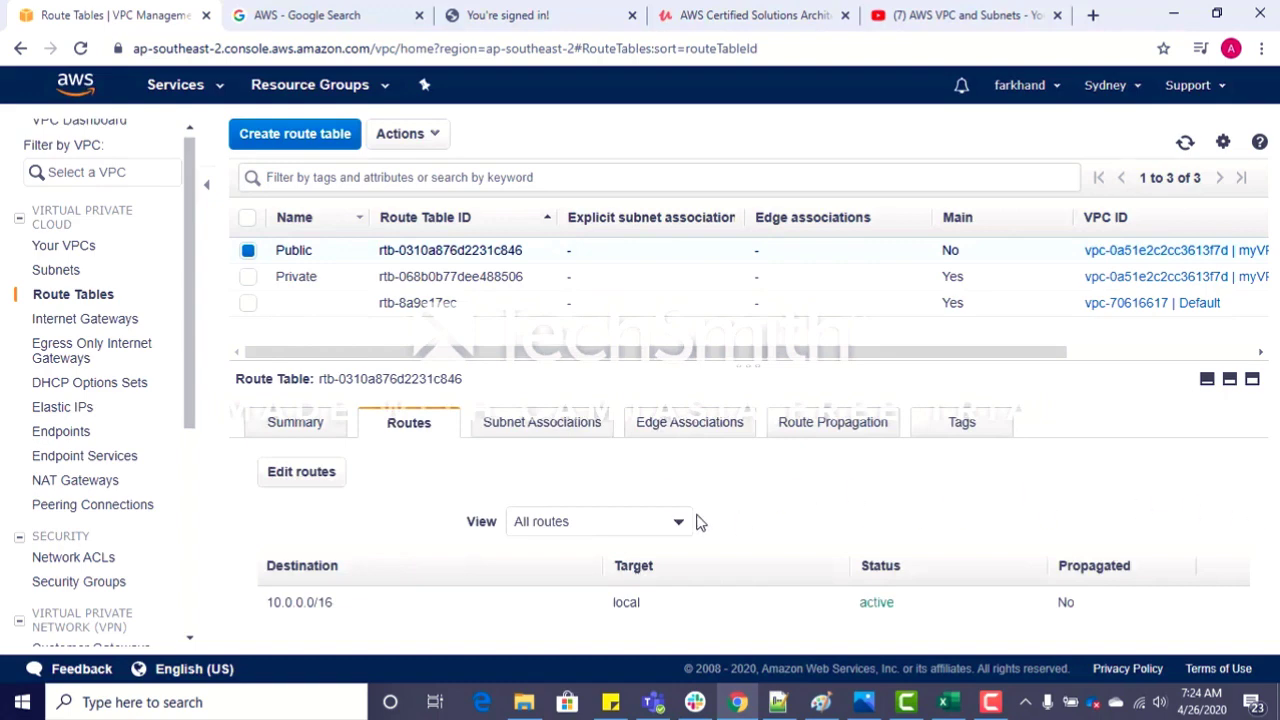
{"action": "left_click", "coordinate": [301, 472]}
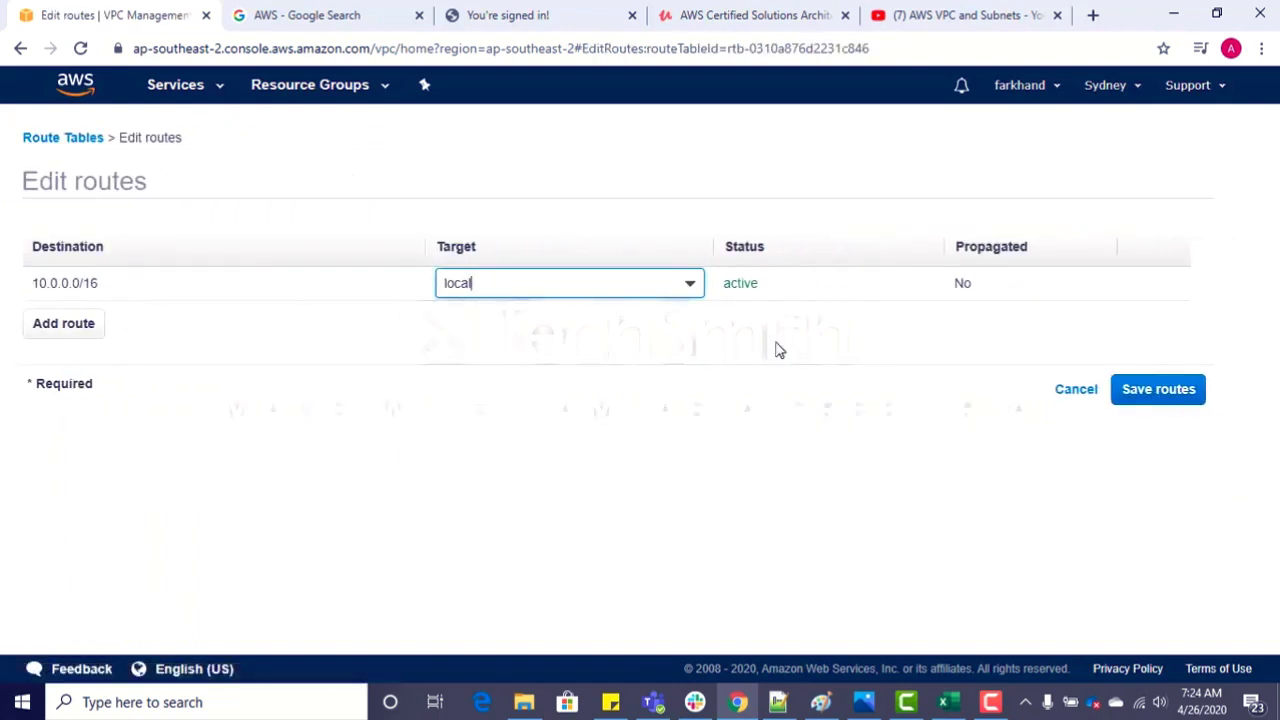
{"action": "left_click", "coordinate": [1070, 394]}
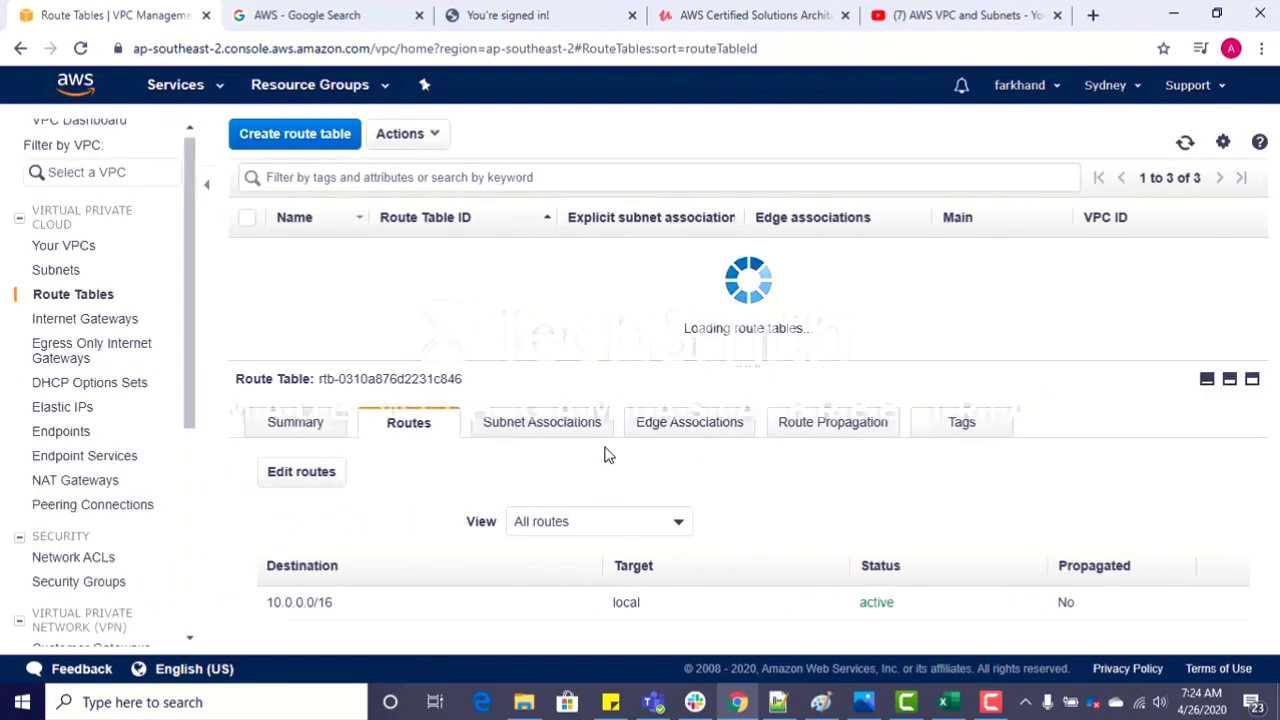
Step: Associate the Public subnet, 10.0.1.0/24, with the Public route table and save the association
{"action": "left_click", "coordinate": [541, 422]}
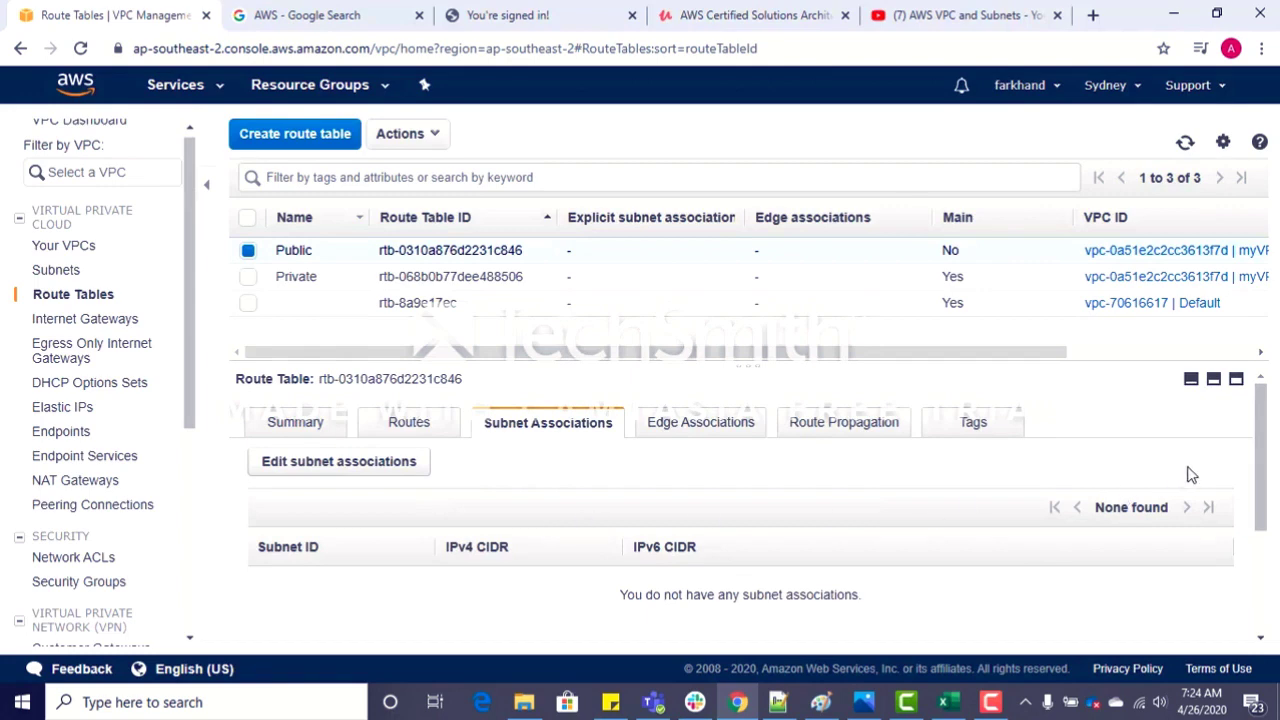
{"action": "left_click_drag", "start_coordinate": [1256, 455], "coordinate": [1258, 502]}
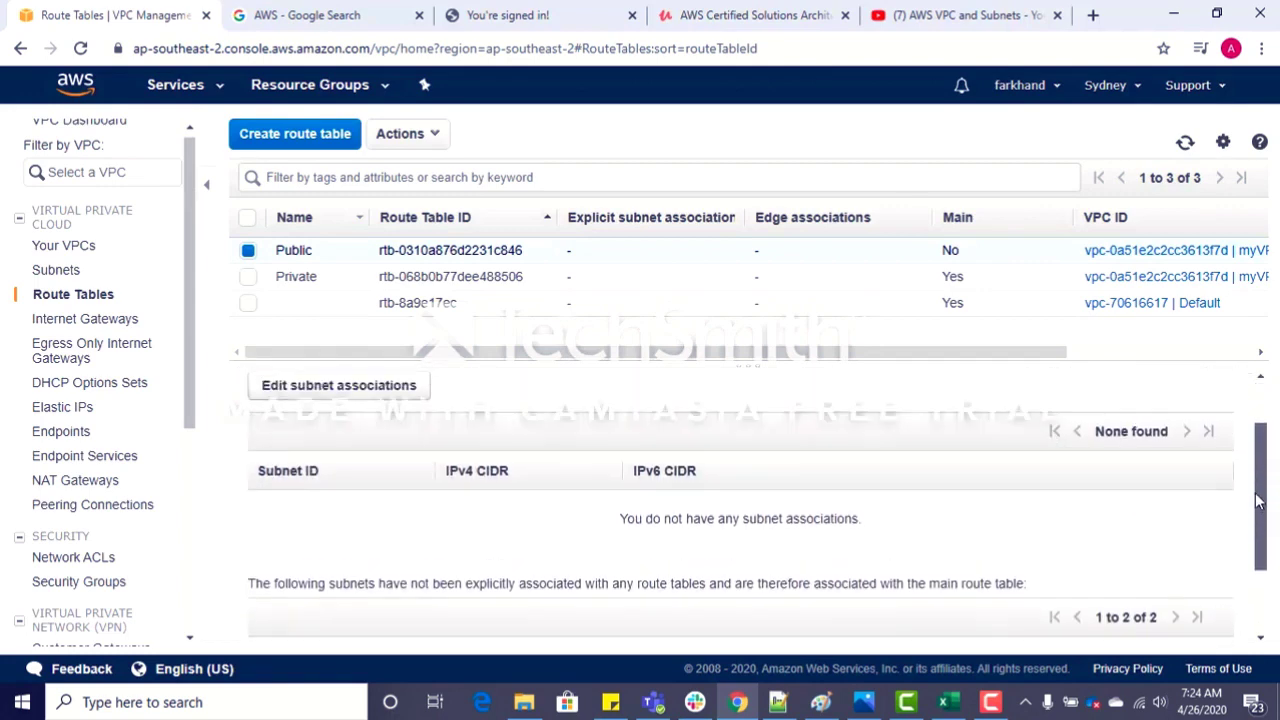
{"action": "left_click", "coordinate": [349, 390]}
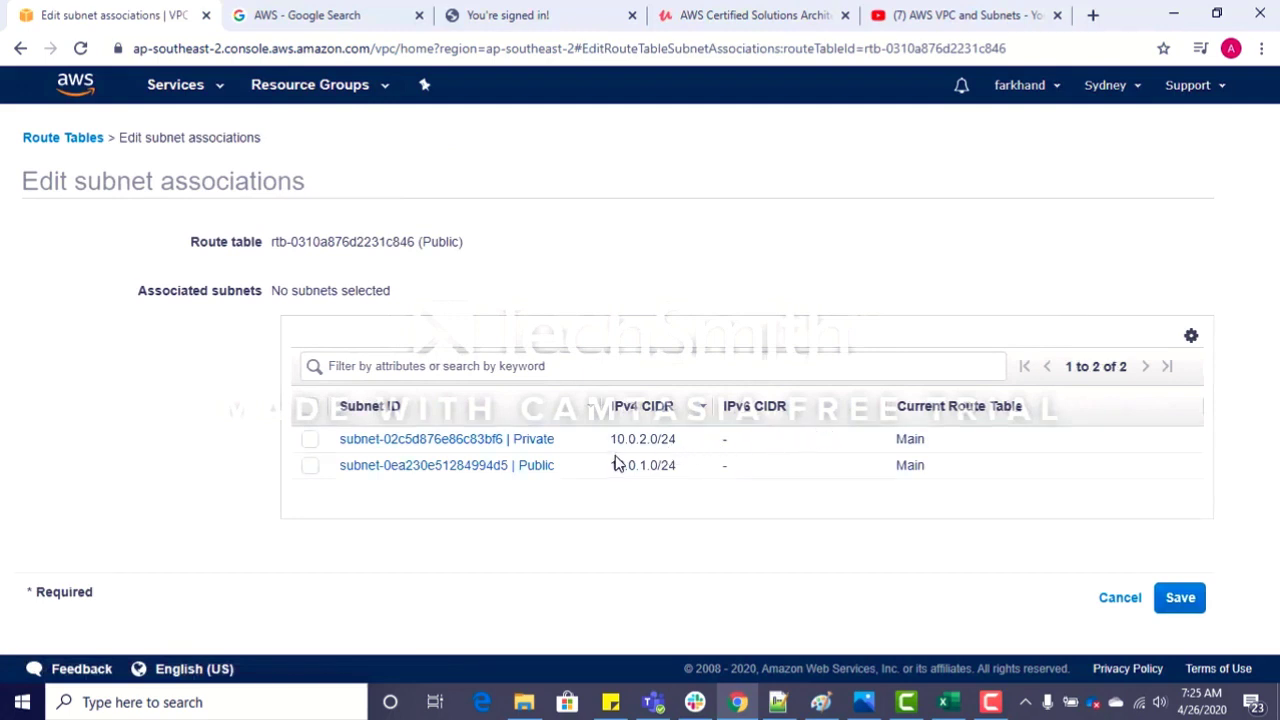
{"action": "left_click", "coordinate": [310, 468]}
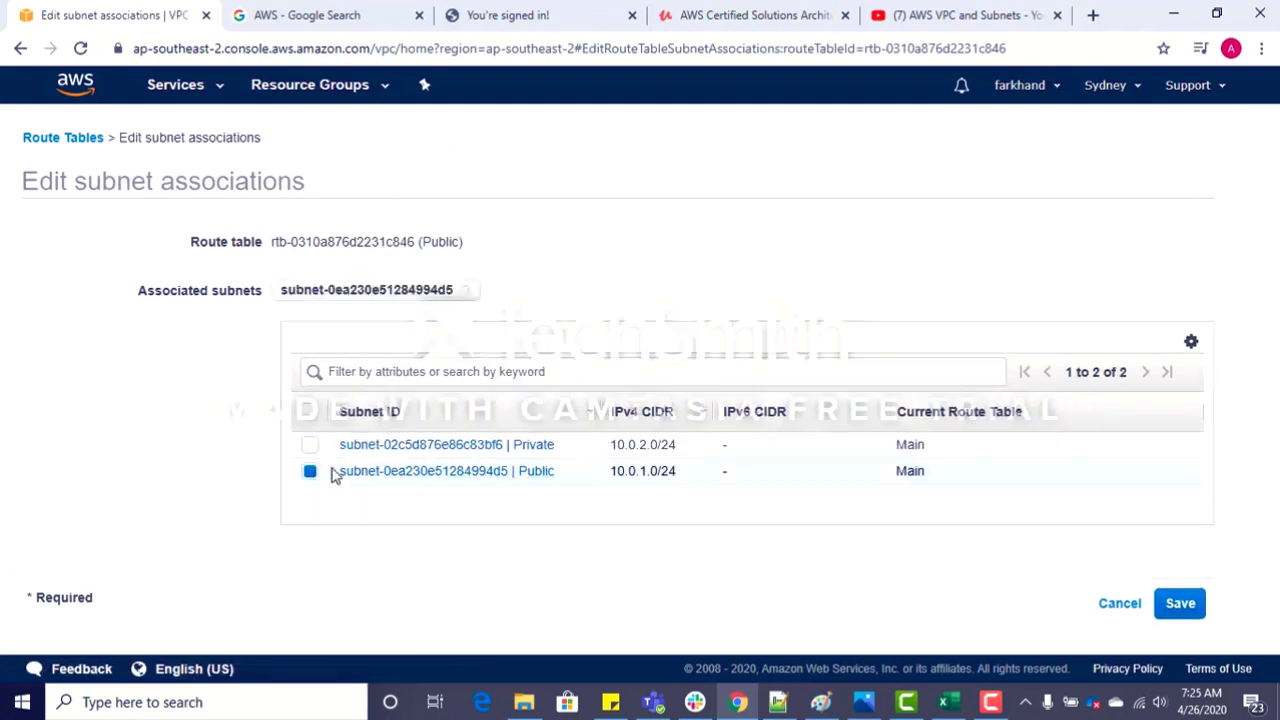
{"action": "left_click", "coordinate": [1180, 605]}
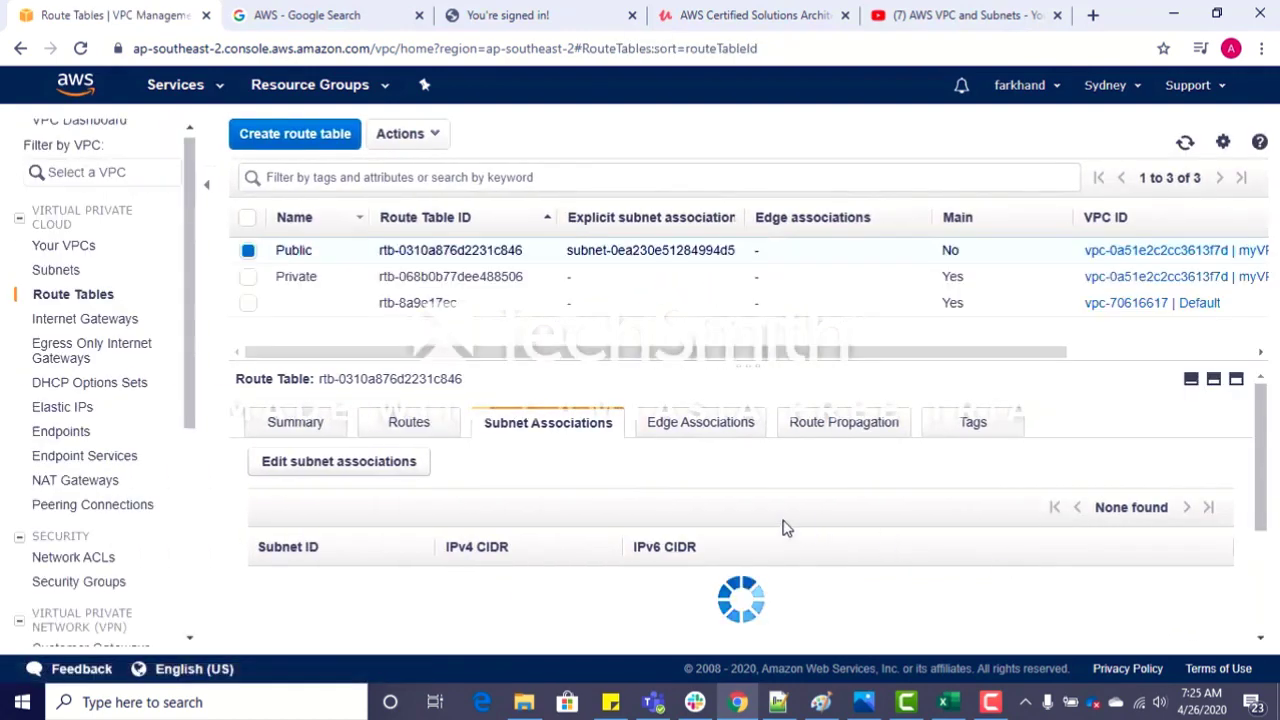
Step: Add a 0.0.0.0/0 route targeting the internet gateway myInternetGateway to the Public route table, save it and return to the list
{"action": "left_click", "coordinate": [411, 438]}
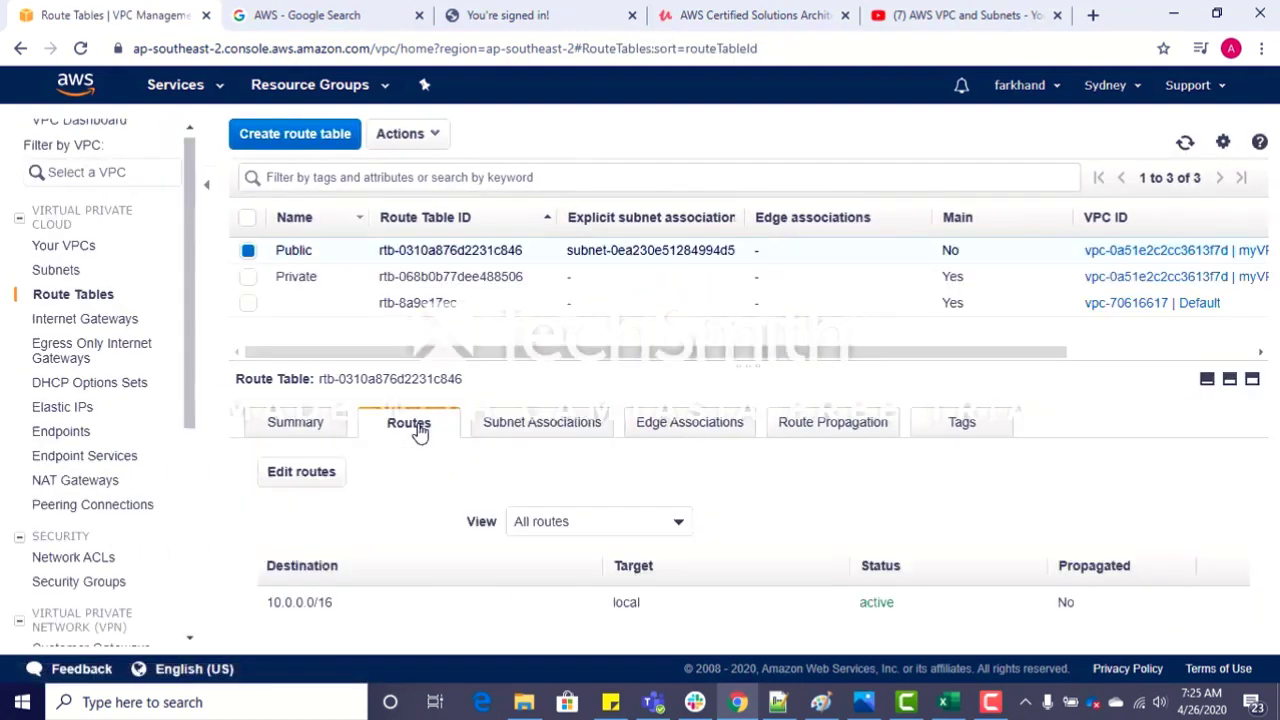
{"action": "left_click", "coordinate": [303, 471]}
{"action": "left_click", "coordinate": [58, 333]}
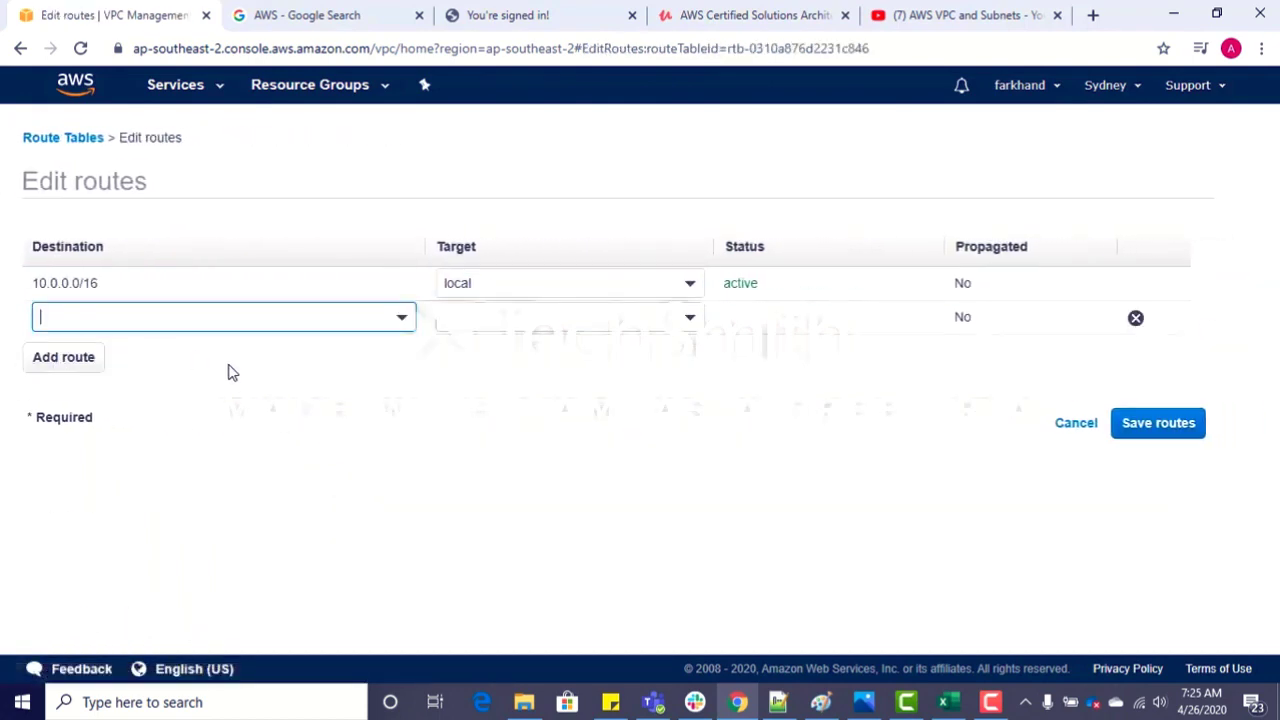
{"action": "left_click", "coordinate": [367, 314]}
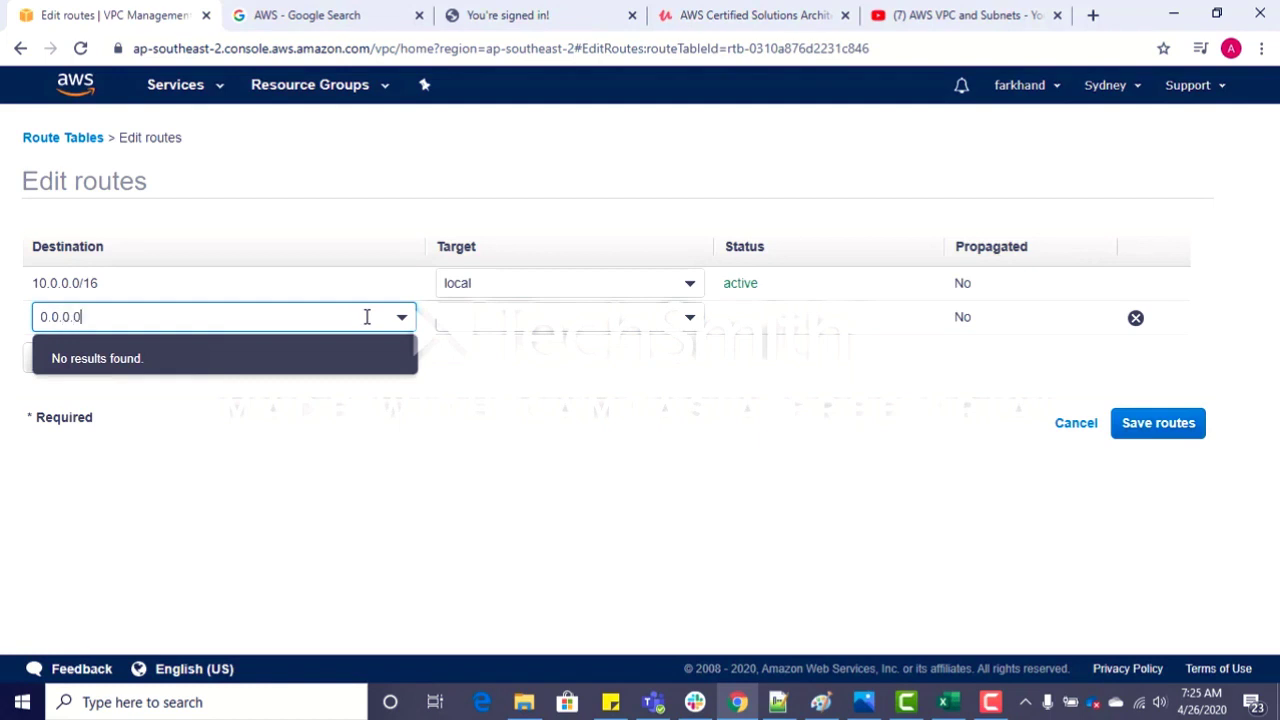
{"action": "left_click", "coordinate": [312, 361]}
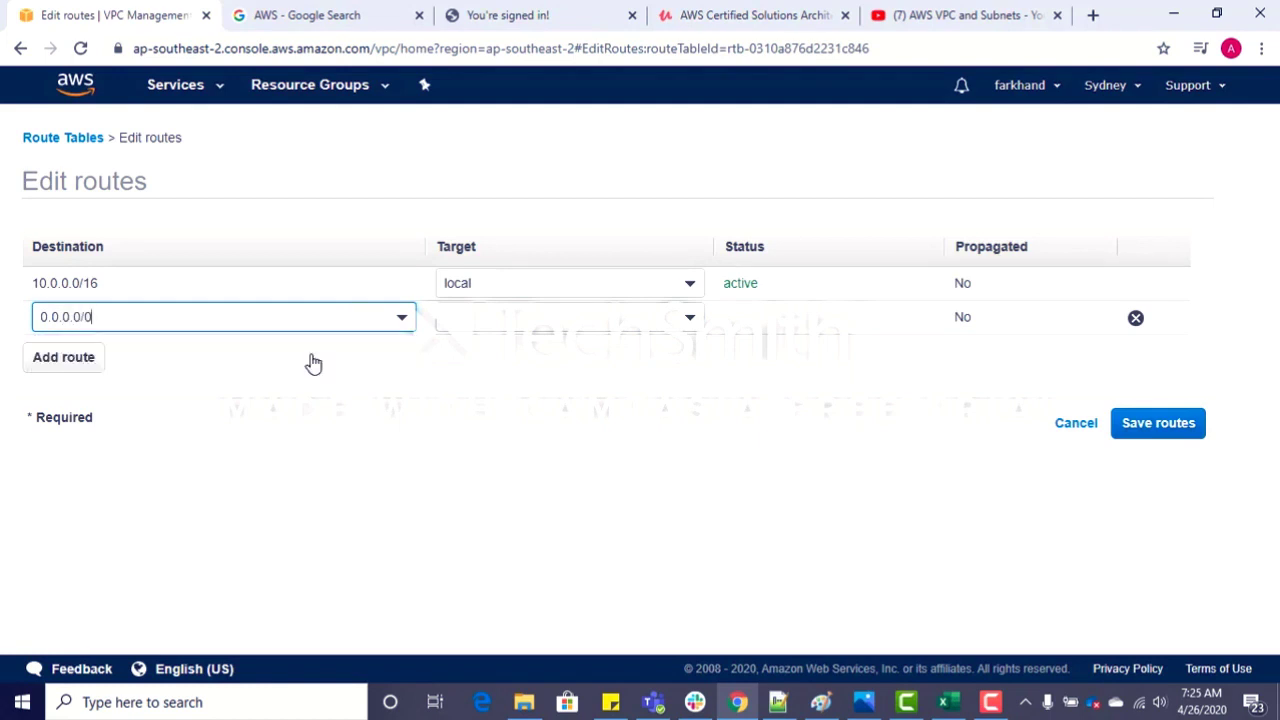
{"action": "left_click", "coordinate": [690, 318]}
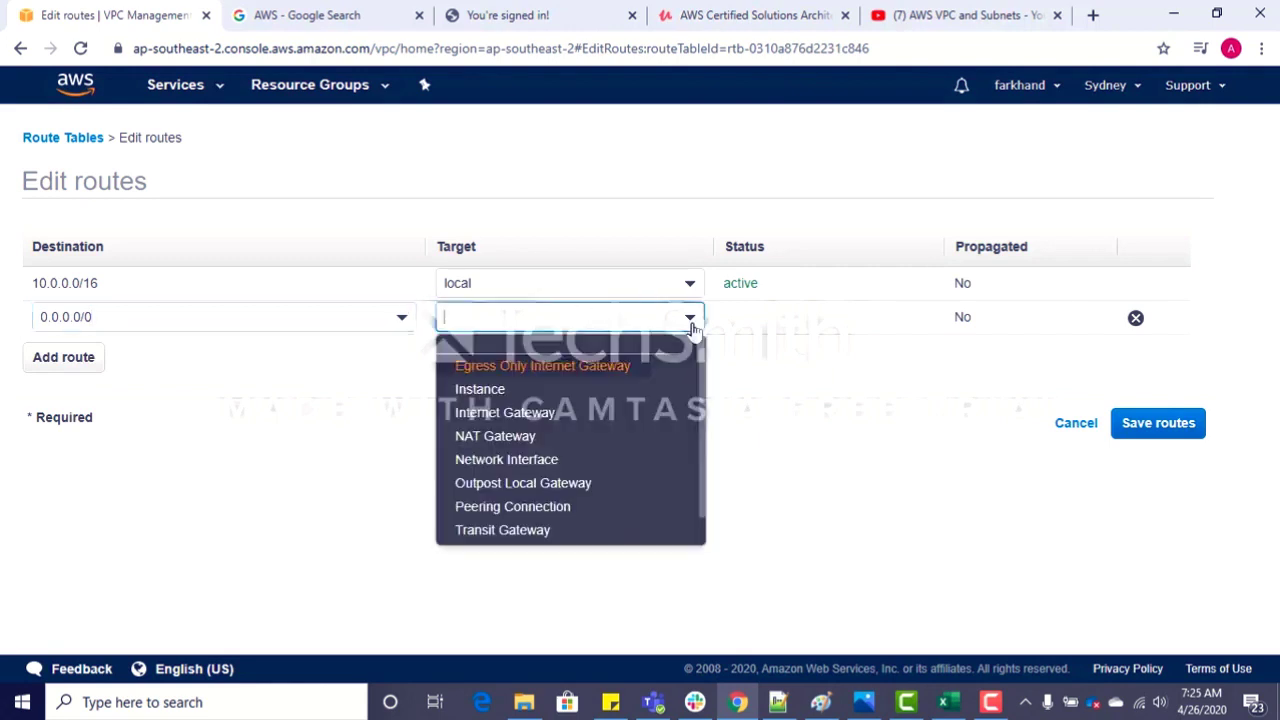
{"action": "left_click", "coordinate": [510, 420]}
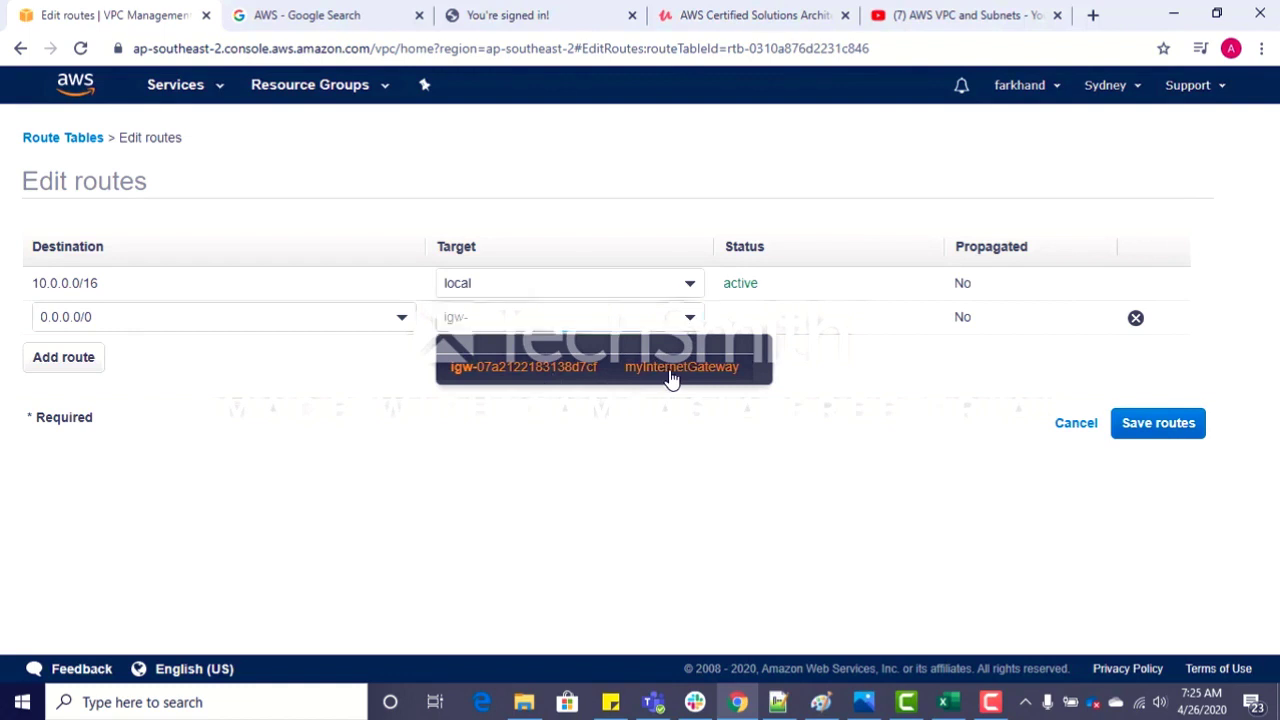
{"action": "left_click", "coordinate": [672, 376]}
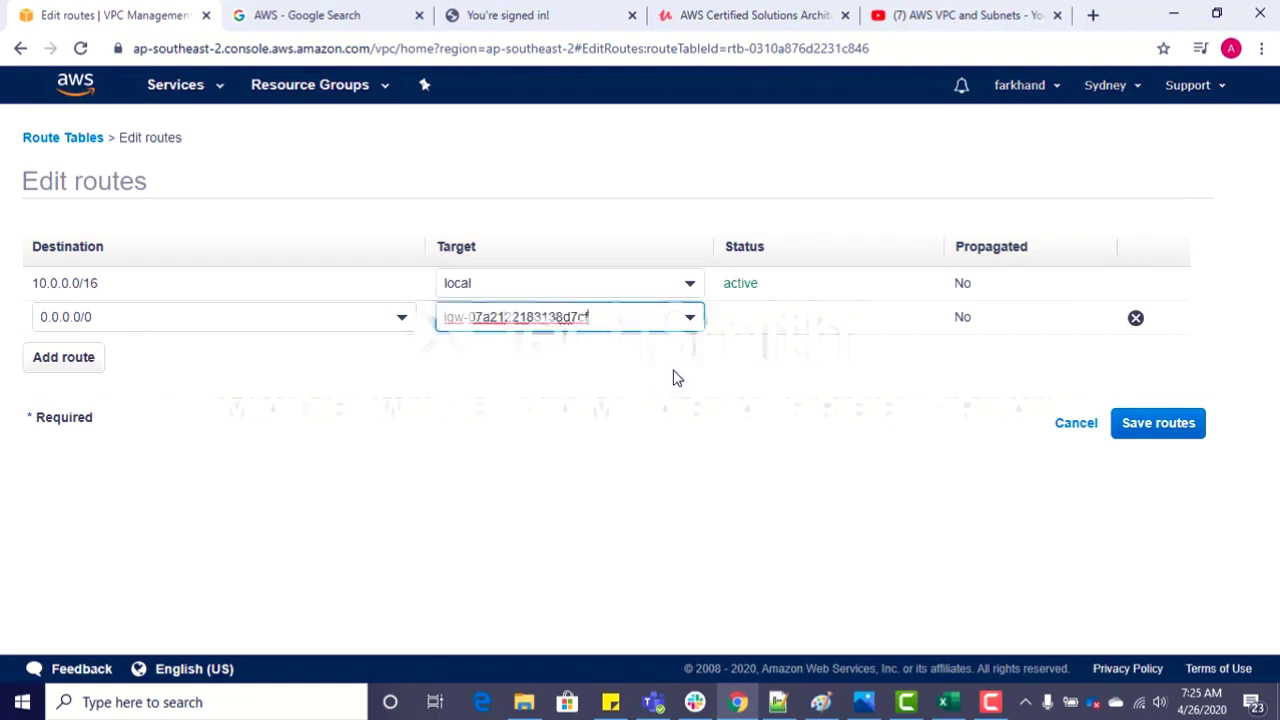
{"action": "left_click", "coordinate": [1182, 428]}
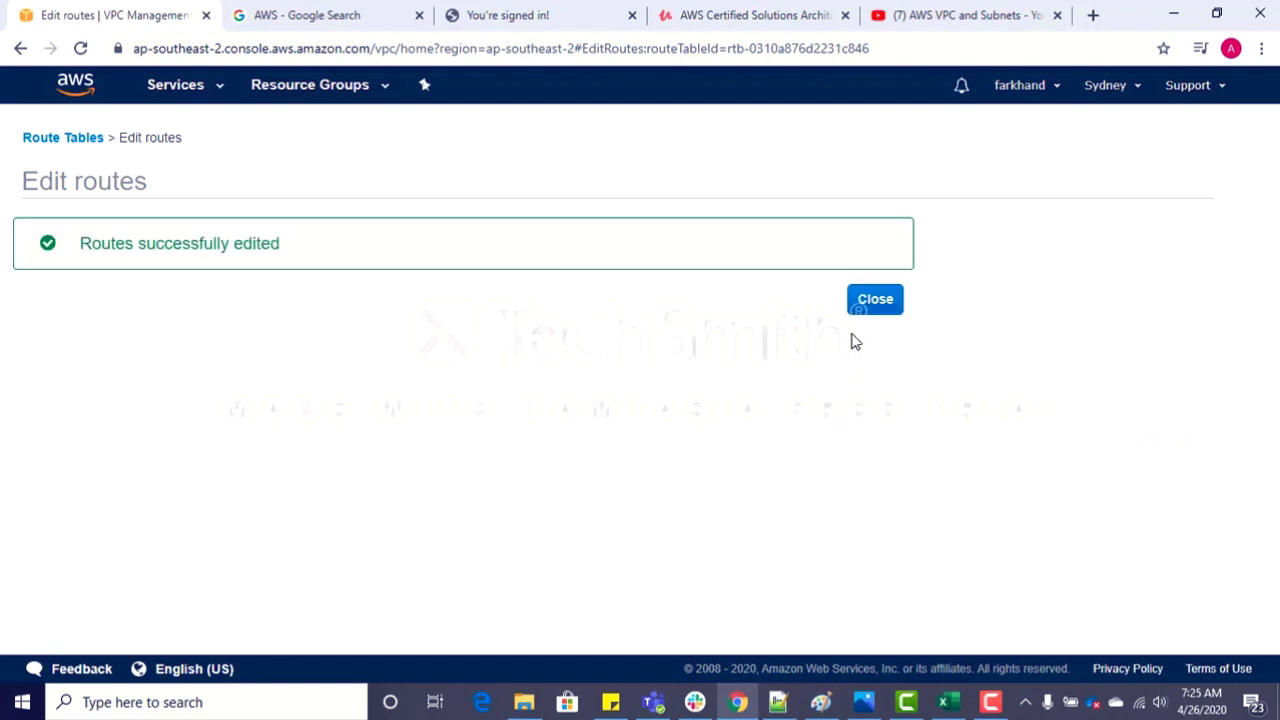
{"action": "left_click", "coordinate": [889, 299]}
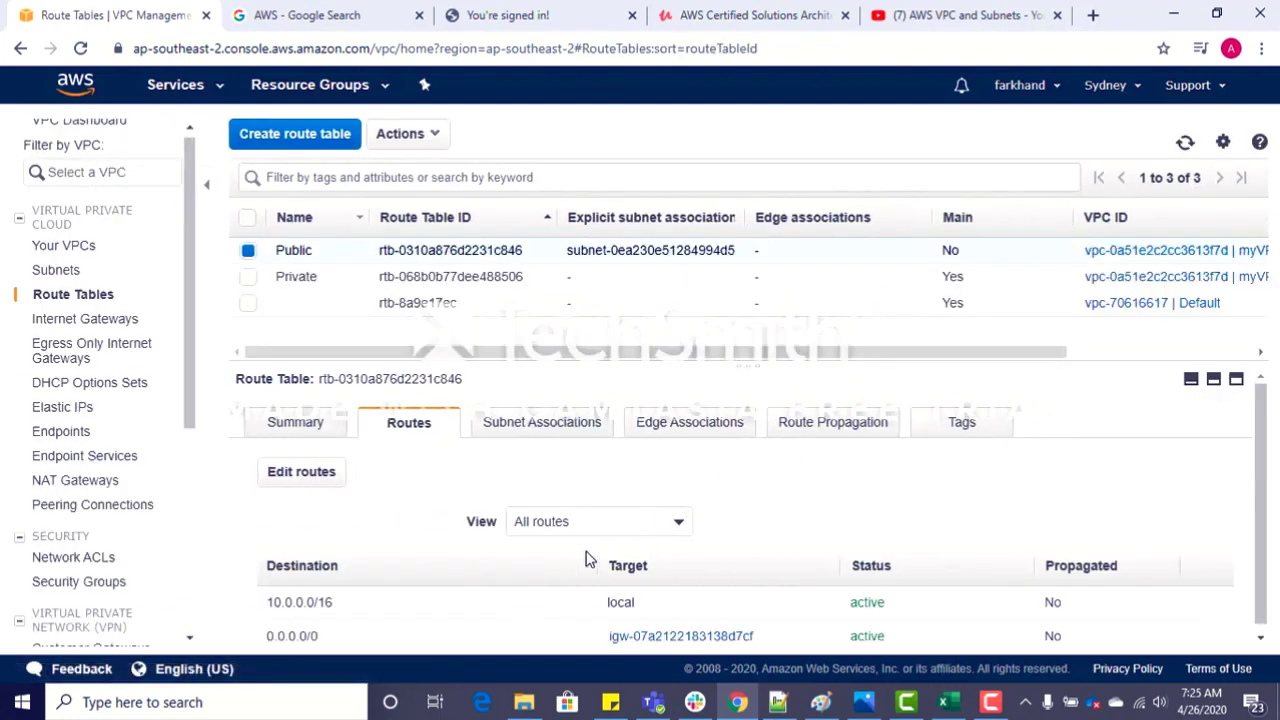
Step: Review the subnet associations and routes of the Public route table, and check the Private route table's subnet associations
{"action": "left_click", "coordinate": [536, 428]}
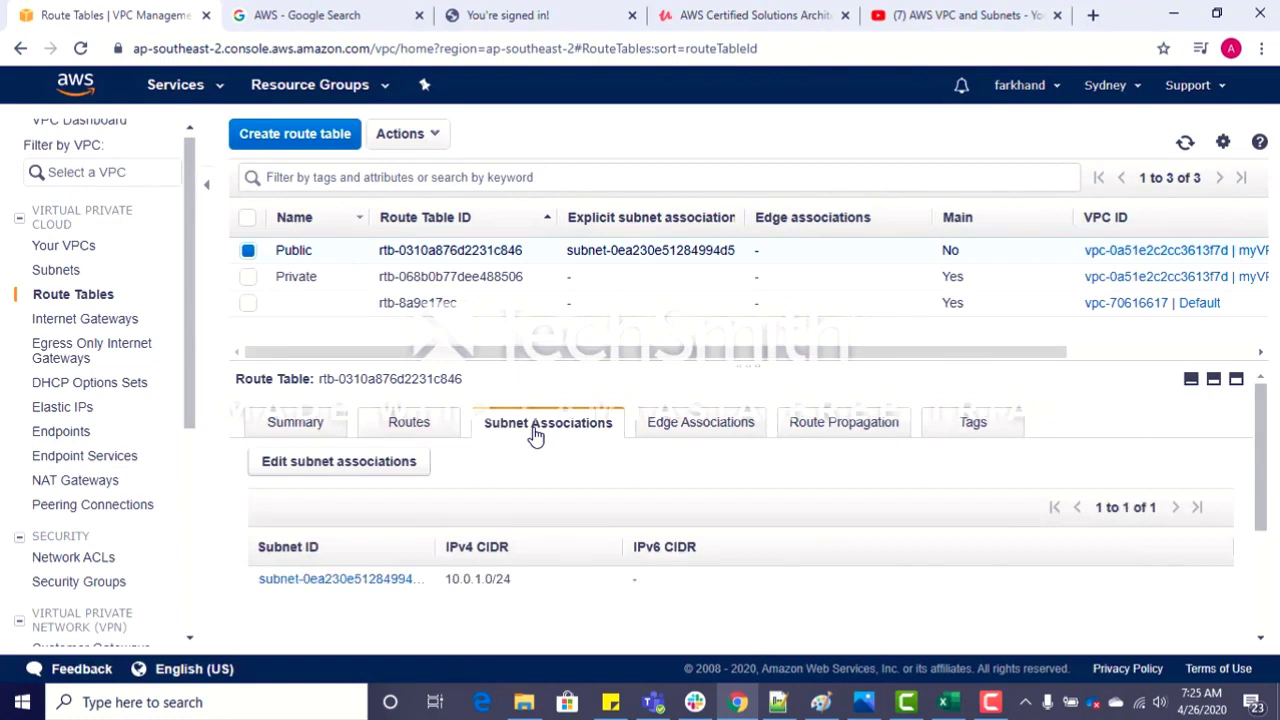
{"action": "left_click", "coordinate": [408, 430]}
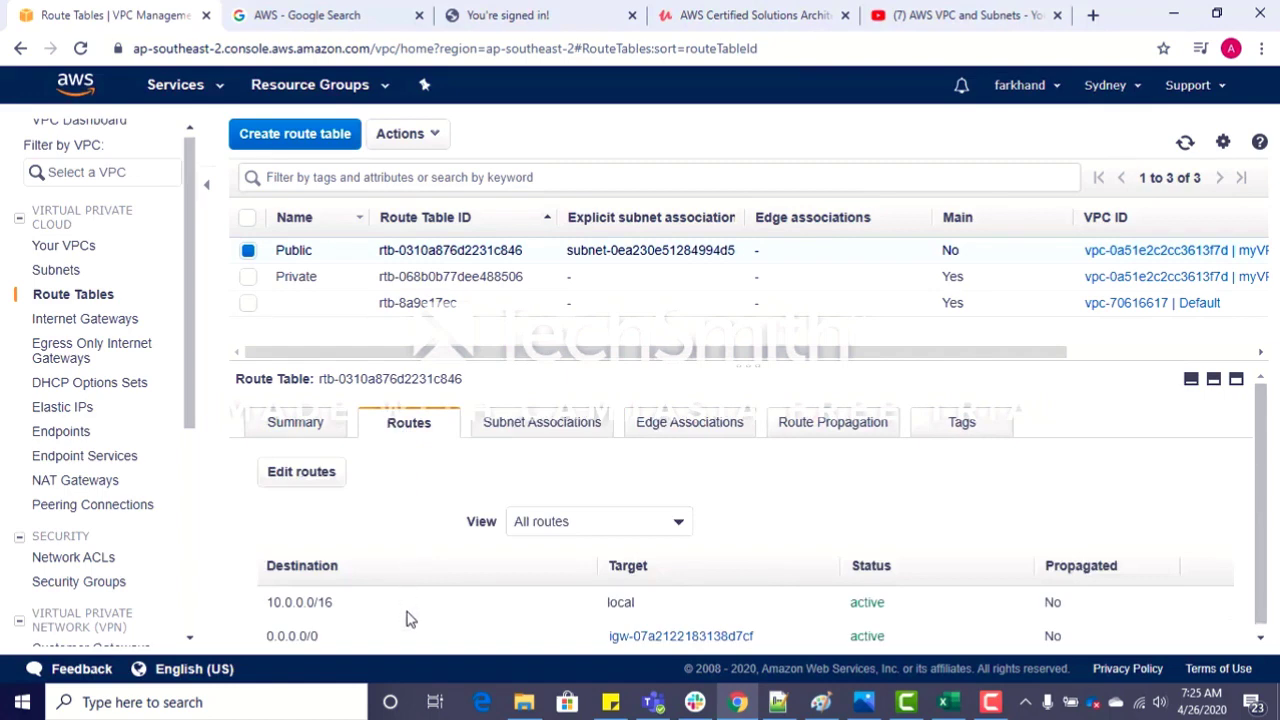
{"action": "scroll", "coordinate": [1273, 450], "scroll_direction": "down", "scroll_amount": 1}
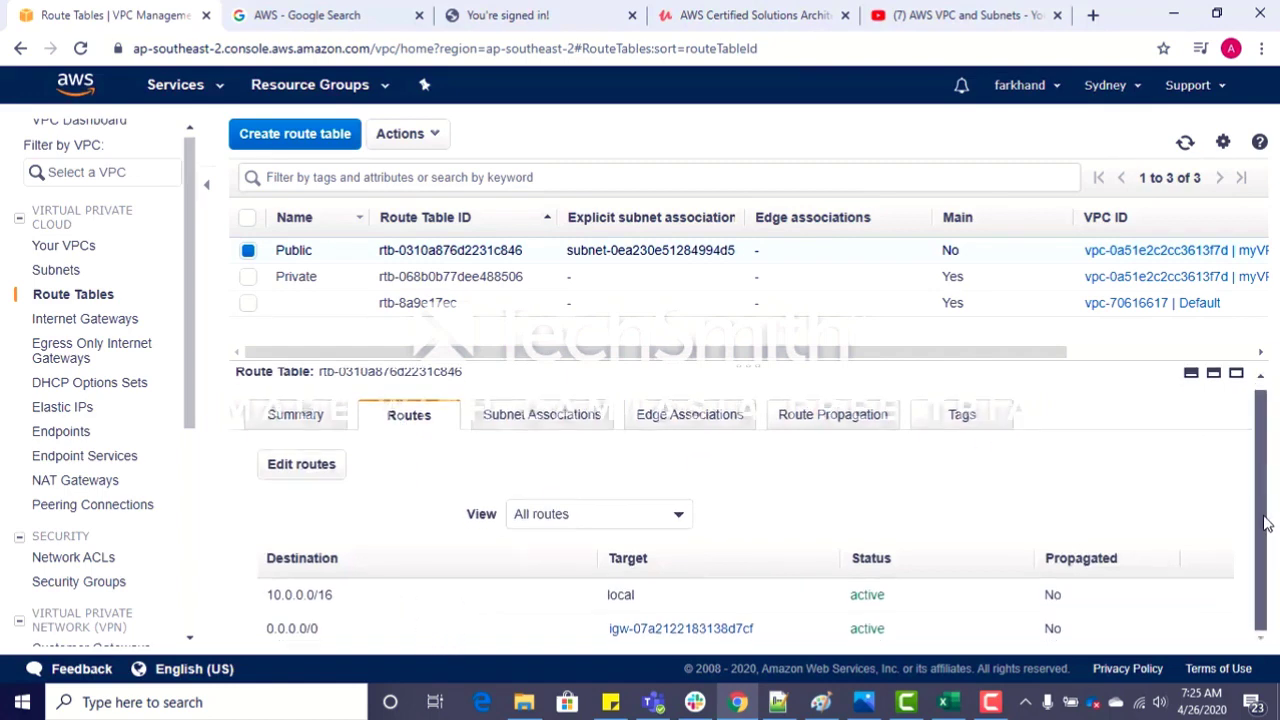
{"action": "left_click", "coordinate": [347, 279]}
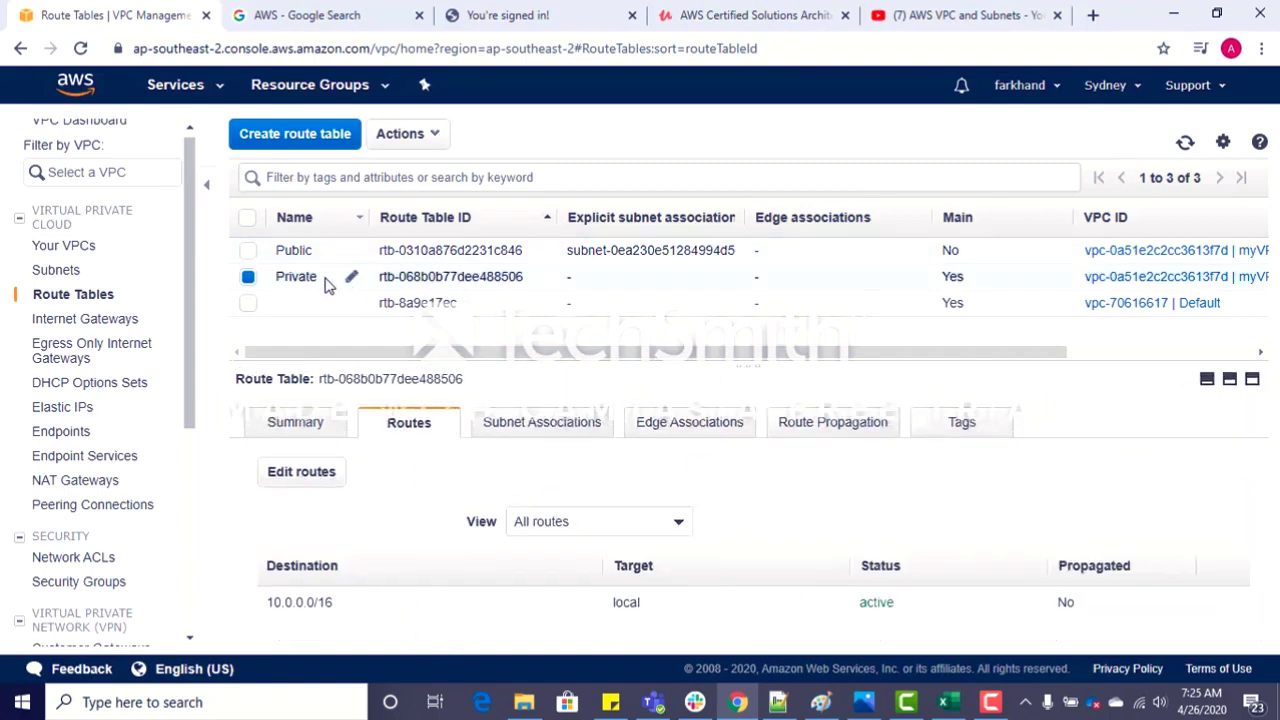
{"action": "left_click", "coordinate": [530, 430]}
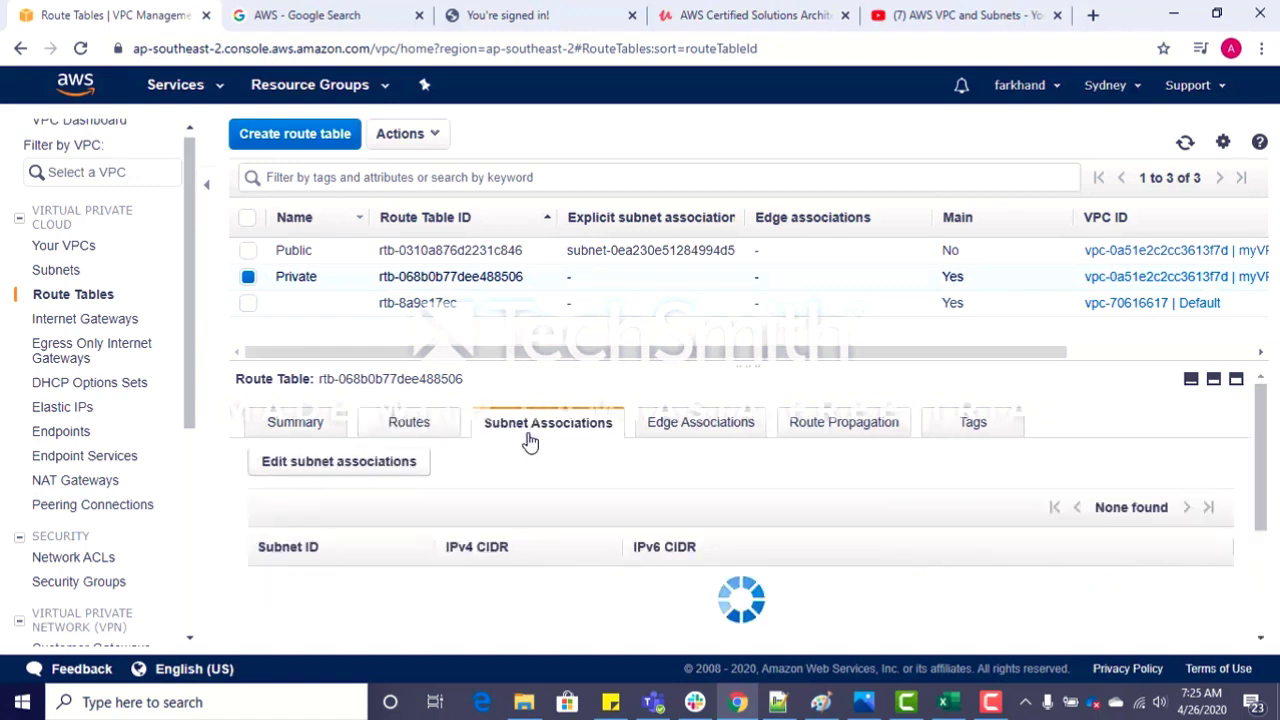
{"action": "left_click_drag", "start_coordinate": [1259, 482], "coordinate": [1262, 576]}
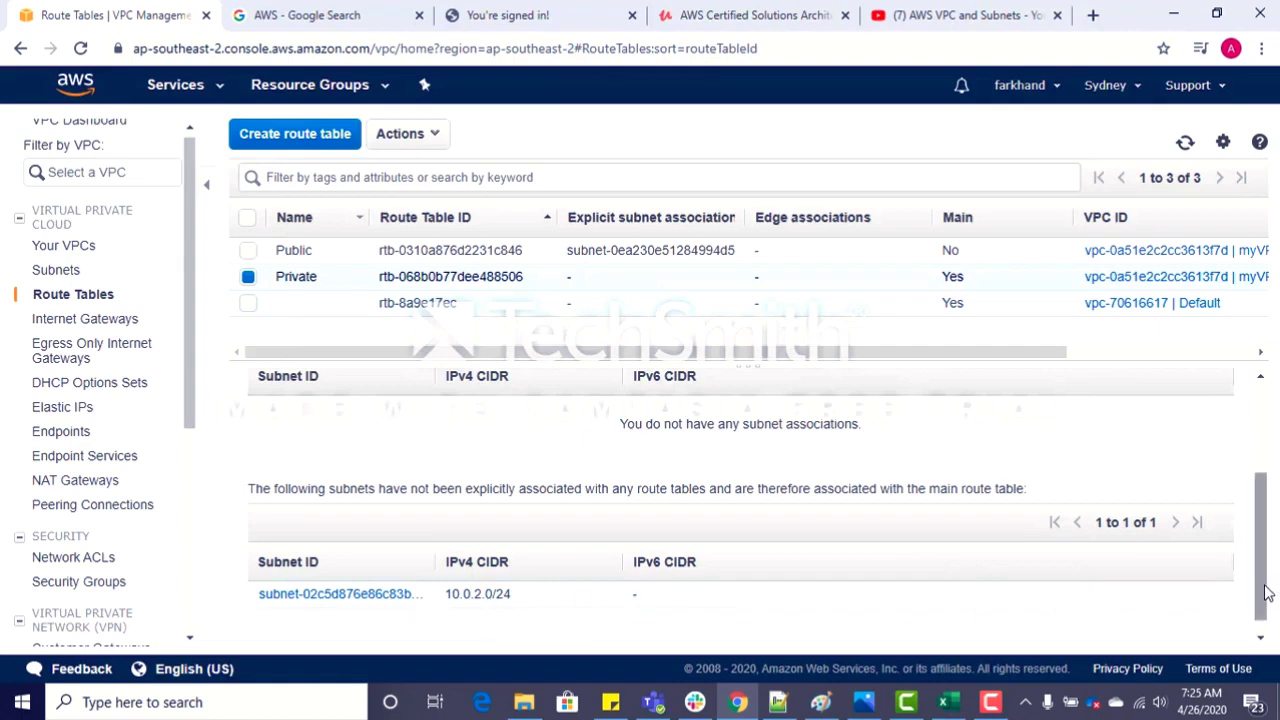
{"action": "left_click_drag", "start_coordinate": [1266, 592], "coordinate": [1264, 500]}
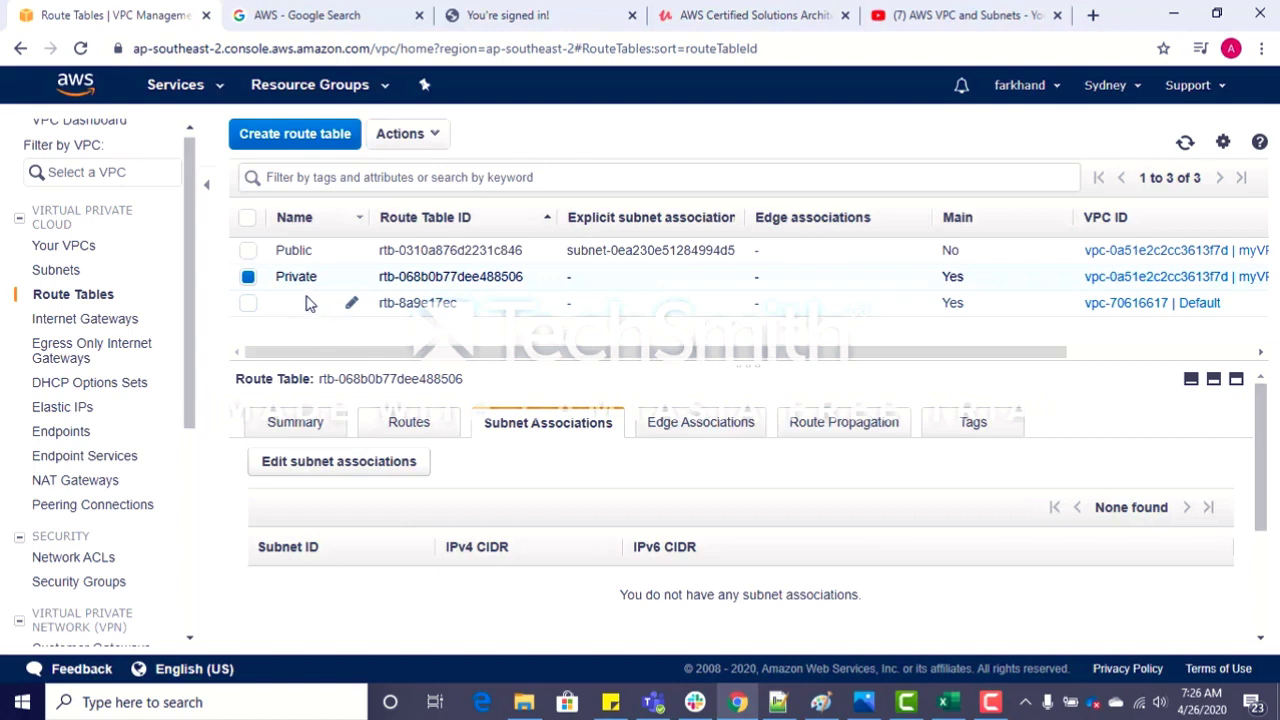
Step: Start launching an EC2 instance from the Microsoft Windows Server 2019 Base image, keeping the t2.micro type, and continue to the instance details
{"action": "left_click", "coordinate": [219, 95]}
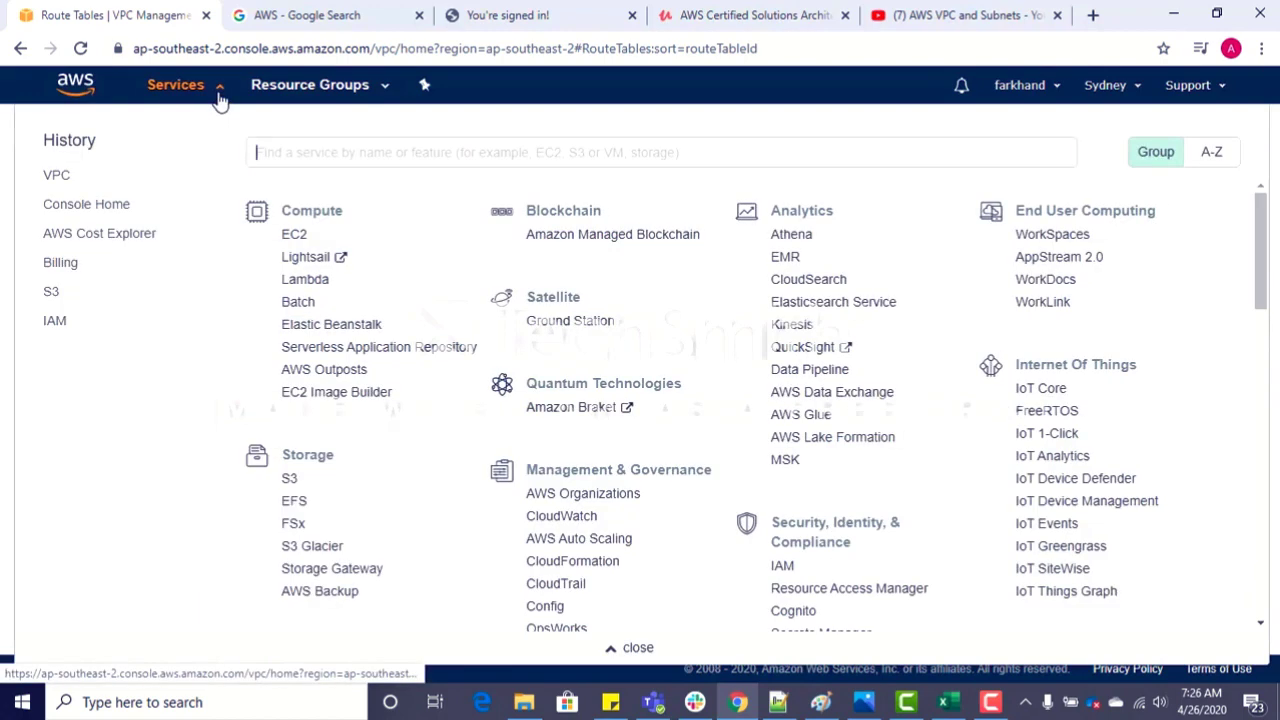
{"action": "left_click", "coordinate": [297, 238]}
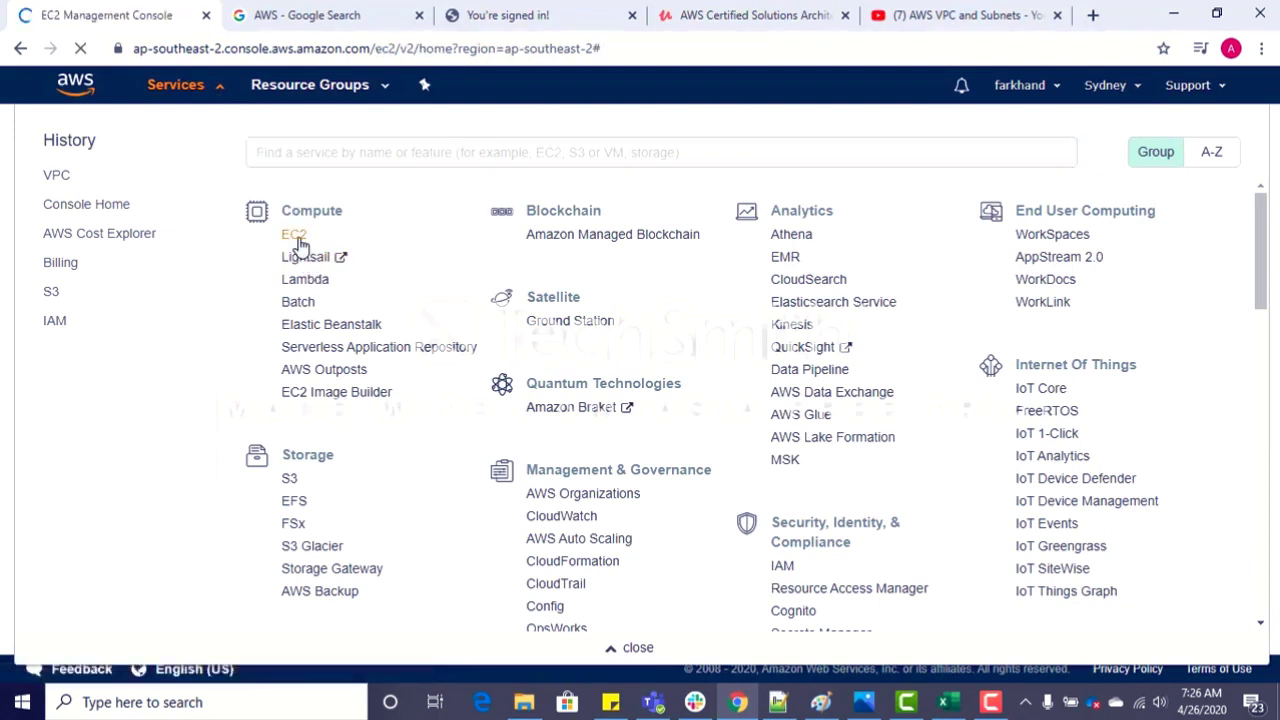
{"action": "left_click", "coordinate": [743, 328]}
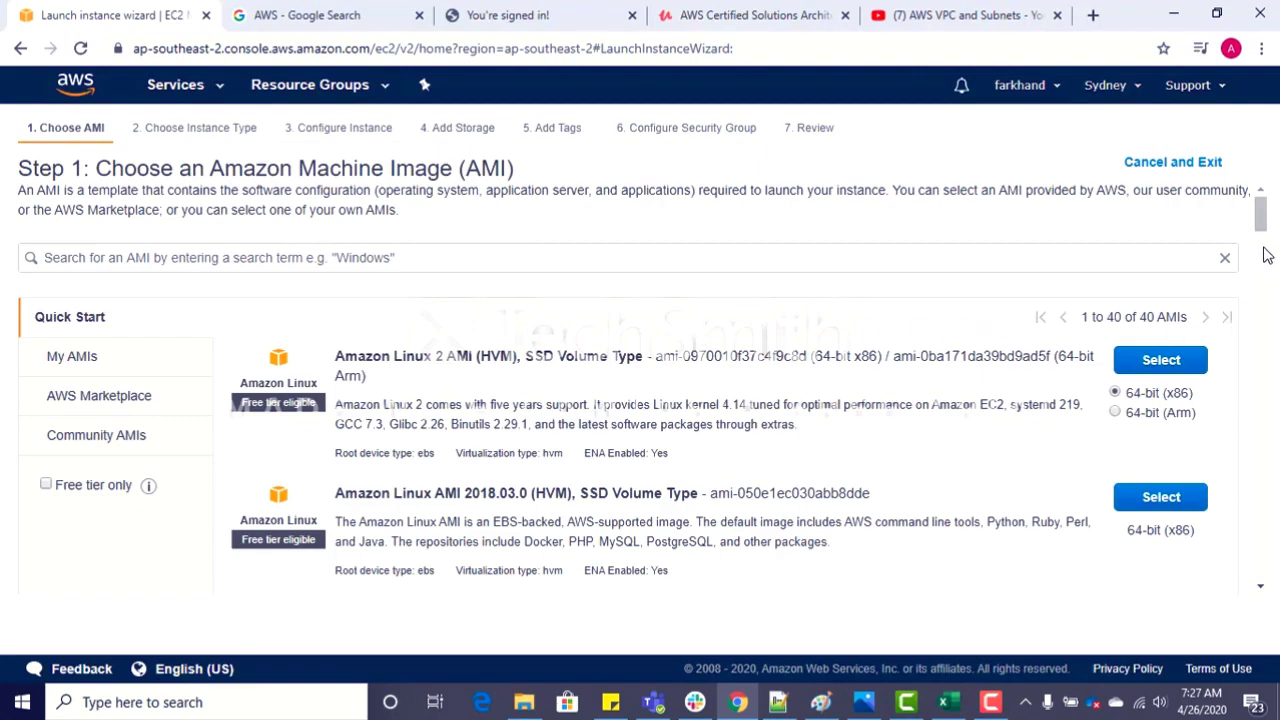
{"action": "left_click_drag", "start_coordinate": [1261, 210], "coordinate": [1267, 300]}
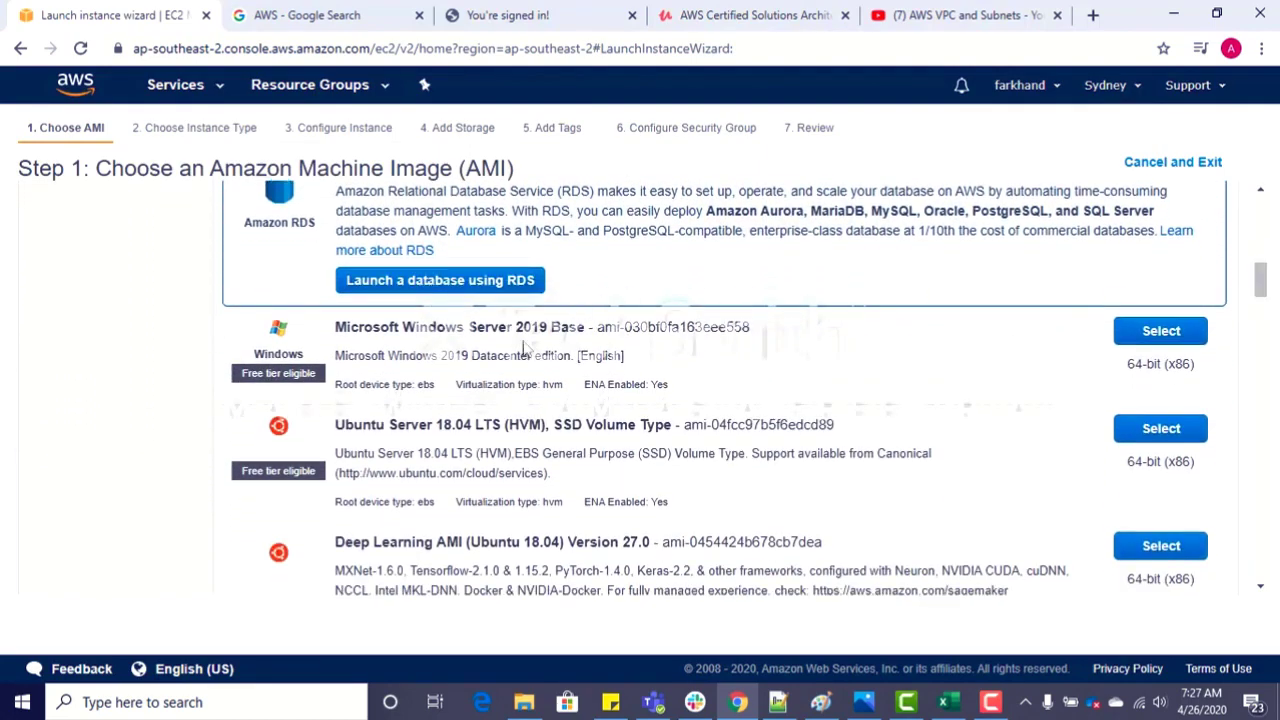
{"action": "left_click", "coordinate": [1172, 340]}
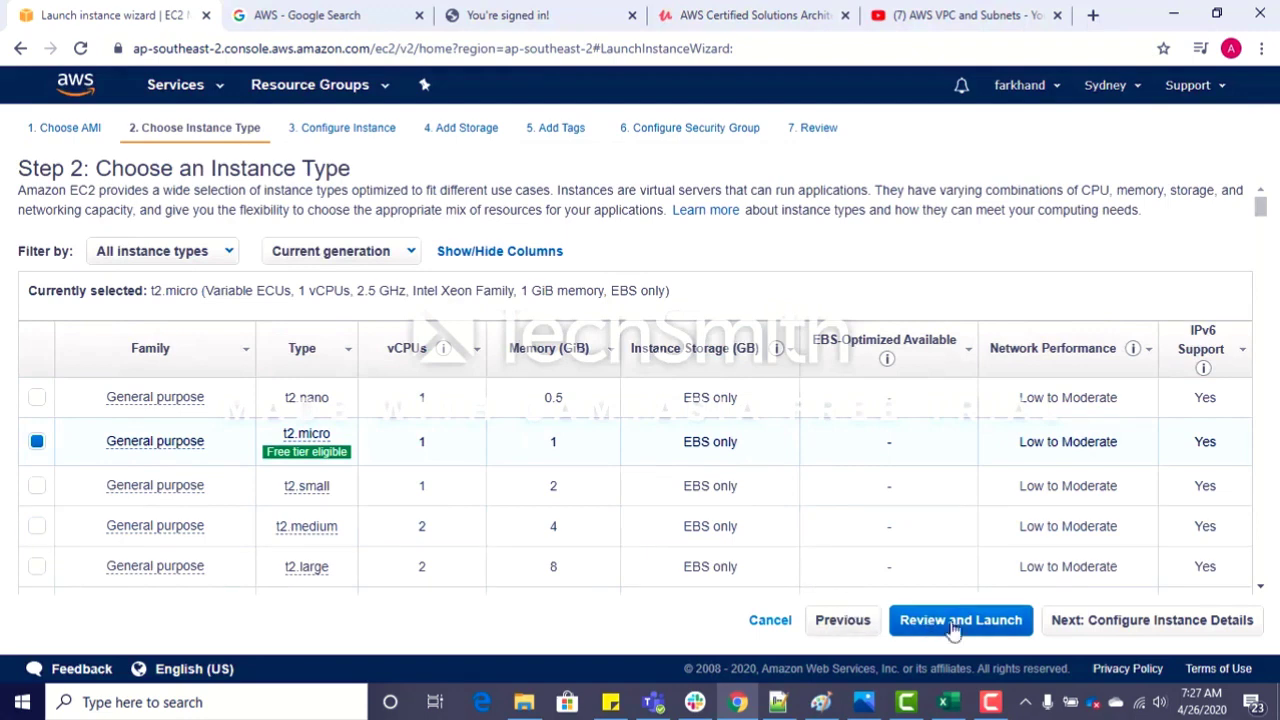
{"action": "left_click", "coordinate": [1118, 625]}
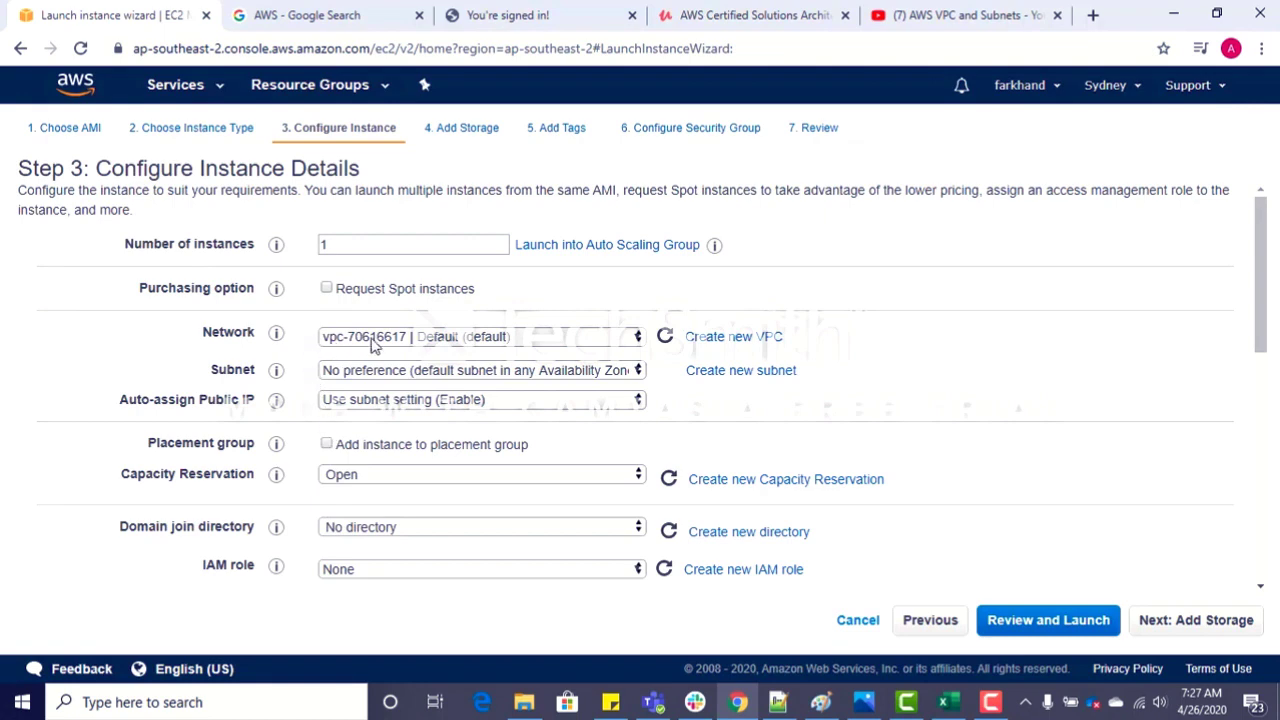
Step: Place the instance in myVPC's Public subnet, keep the subnet setting for auto-assigning a public IP, and continue to storage
{"action": "left_click", "coordinate": [620, 347]}
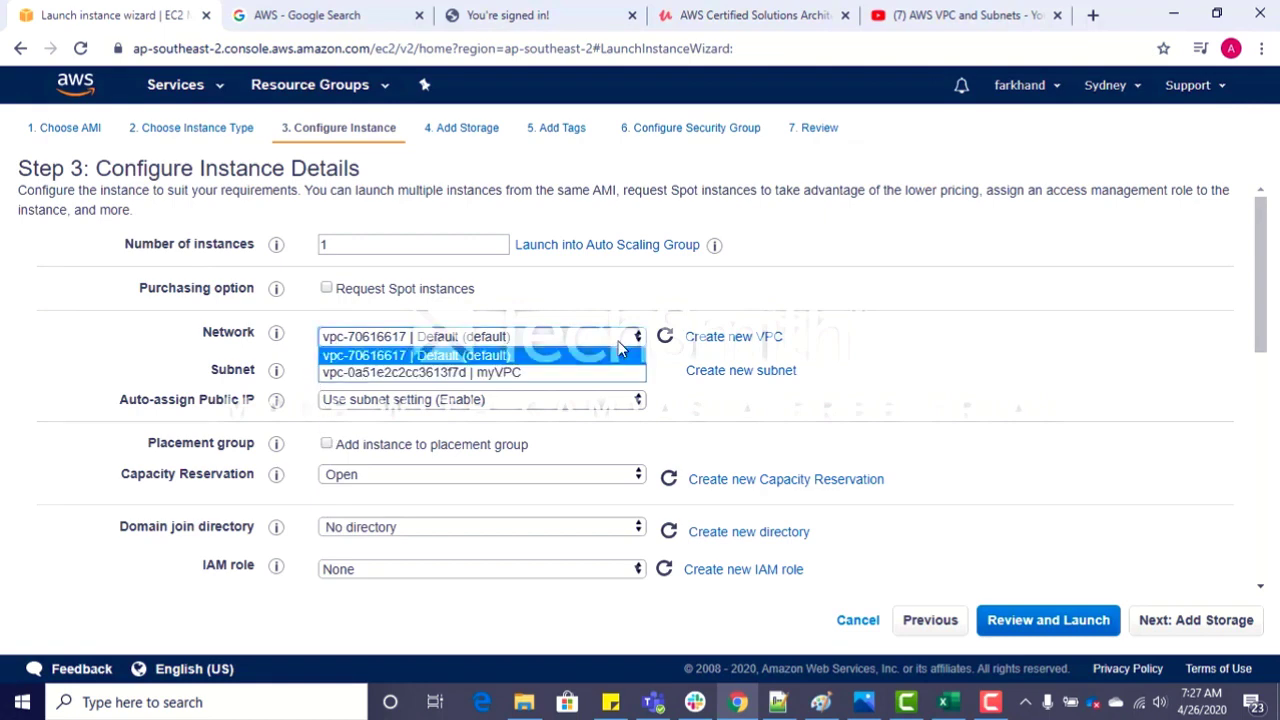
{"action": "left_click", "coordinate": [502, 373]}
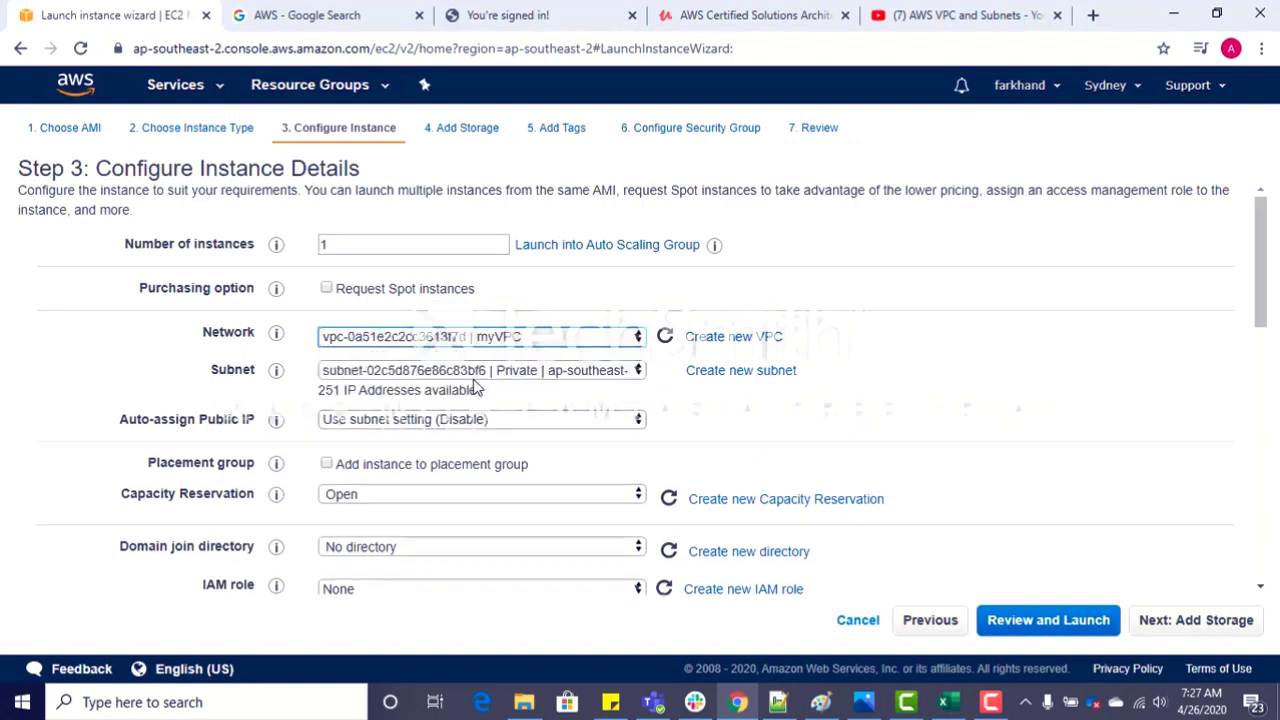
{"action": "left_click", "coordinate": [590, 375]}
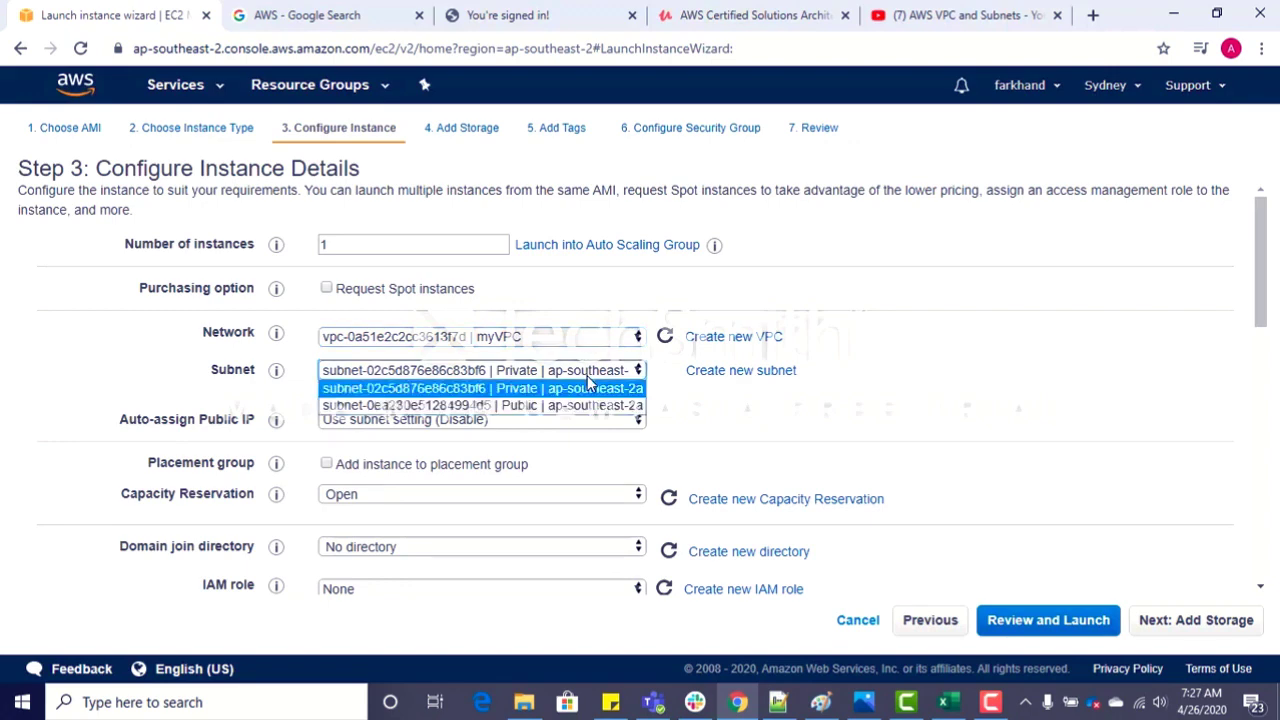
{"action": "left_click", "coordinate": [527, 405]}
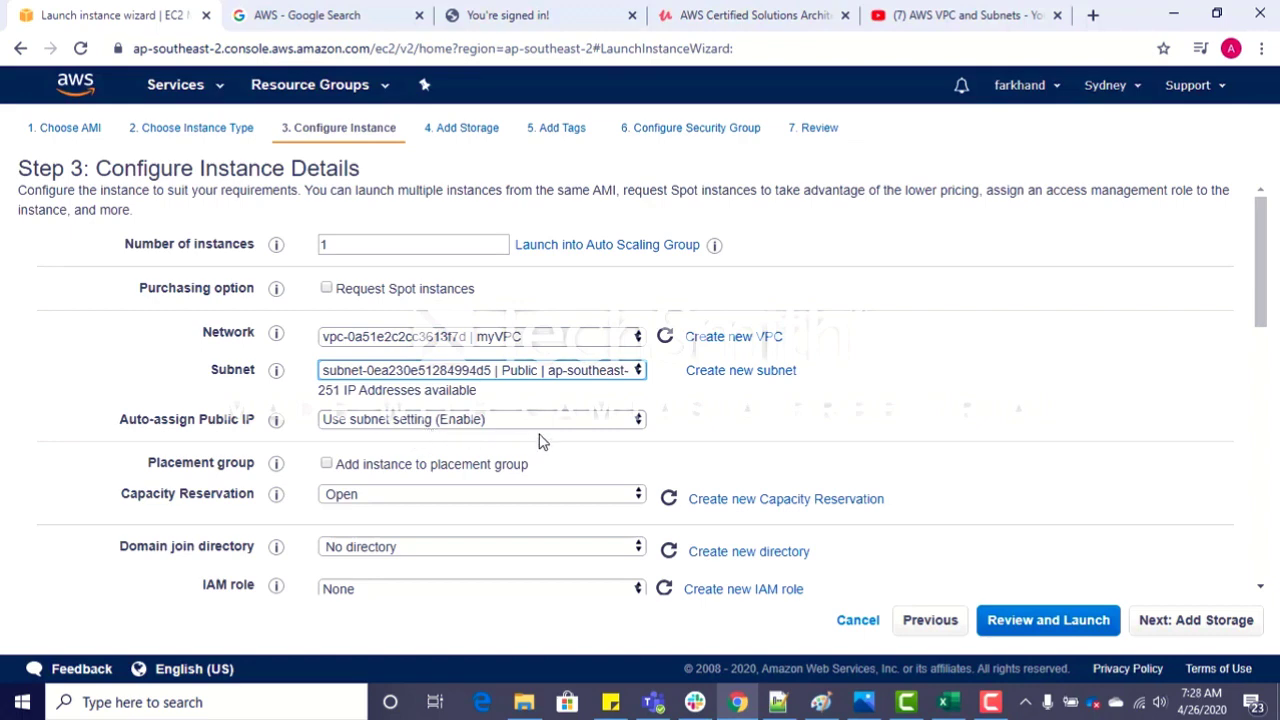
{"action": "left_click", "coordinate": [627, 421]}
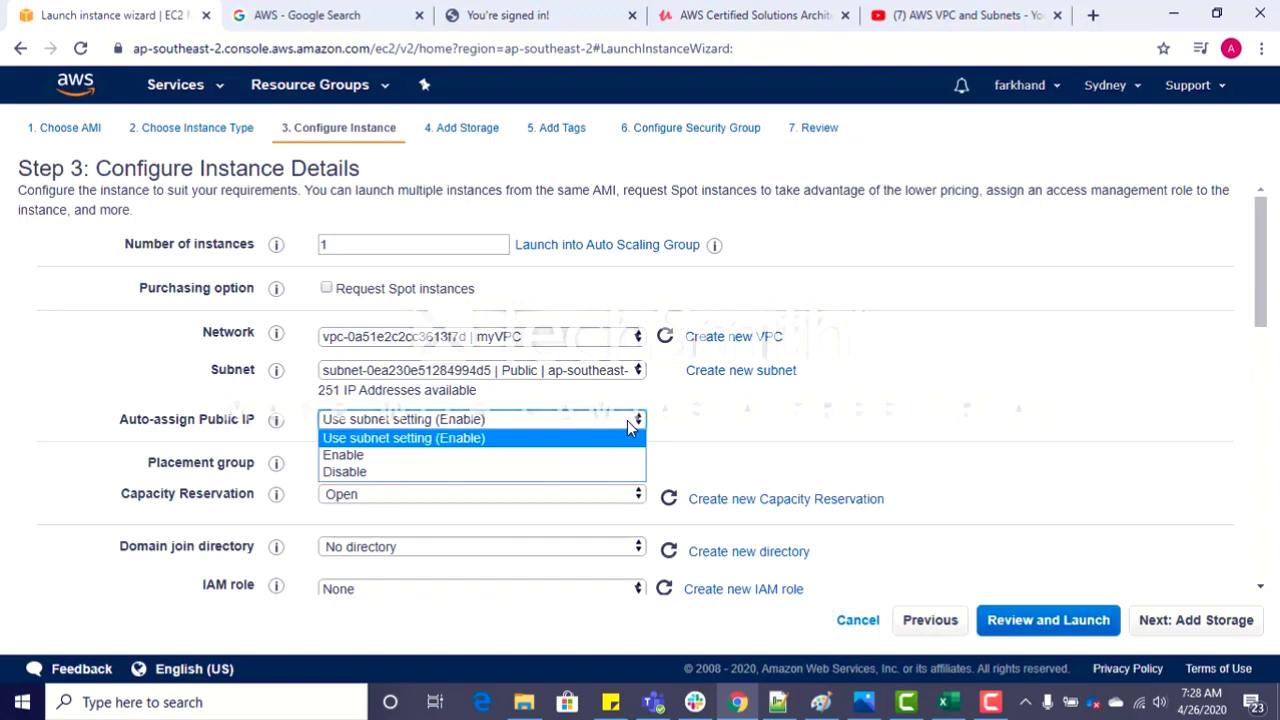
{"action": "left_click", "coordinate": [627, 420]}
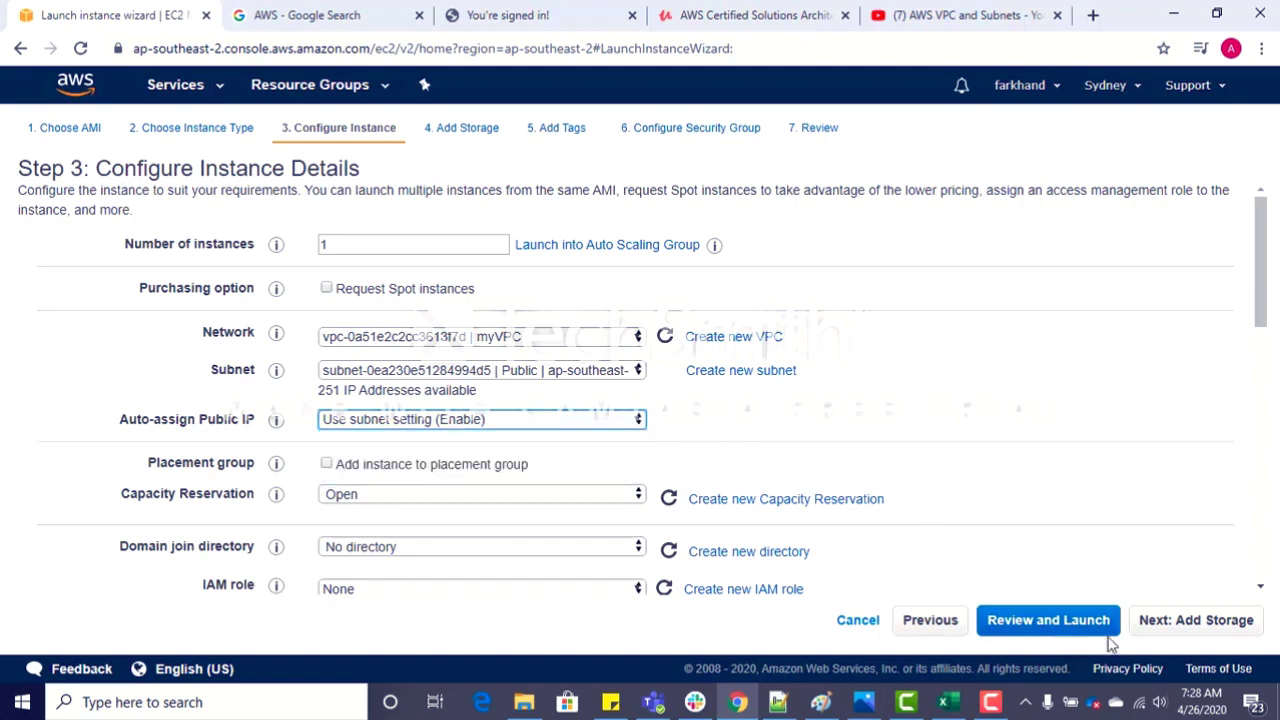
{"action": "left_click", "coordinate": [1189, 632]}
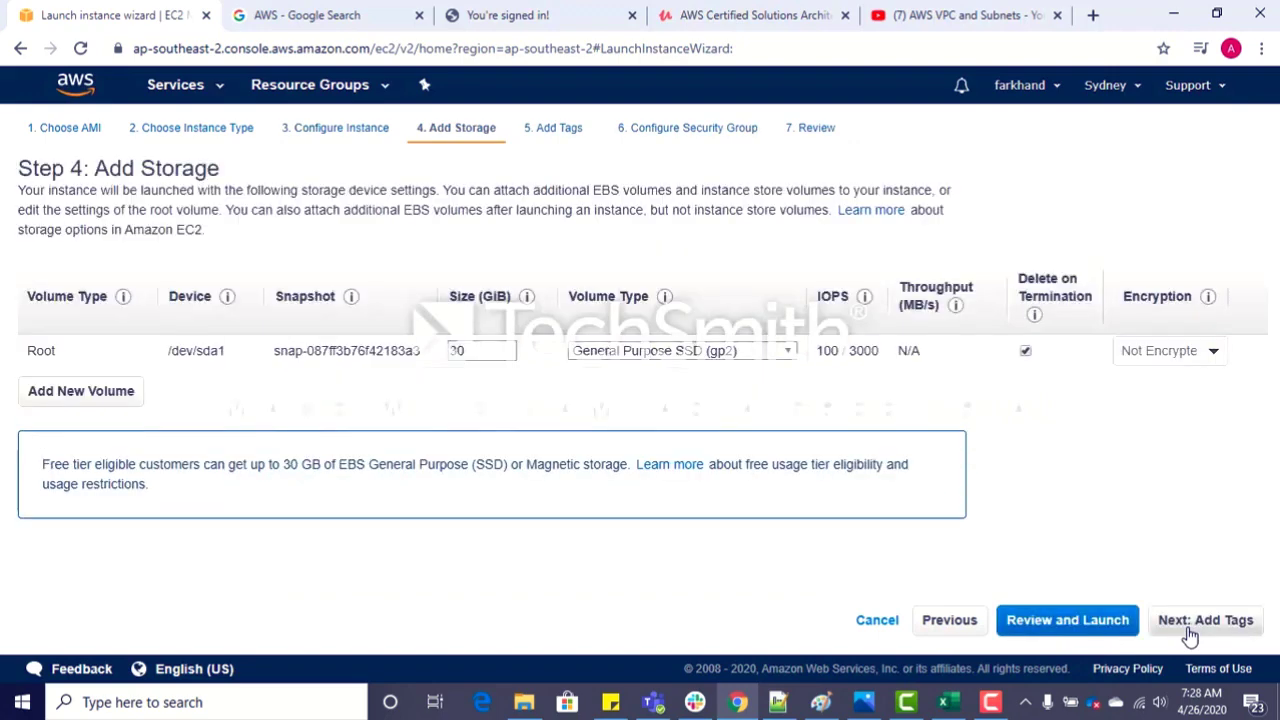
Step: Keep the default storage, tag the instance with key Purpose and value Front end Server, and continue to the security group configuration
{"action": "left_click", "coordinate": [1189, 632]}
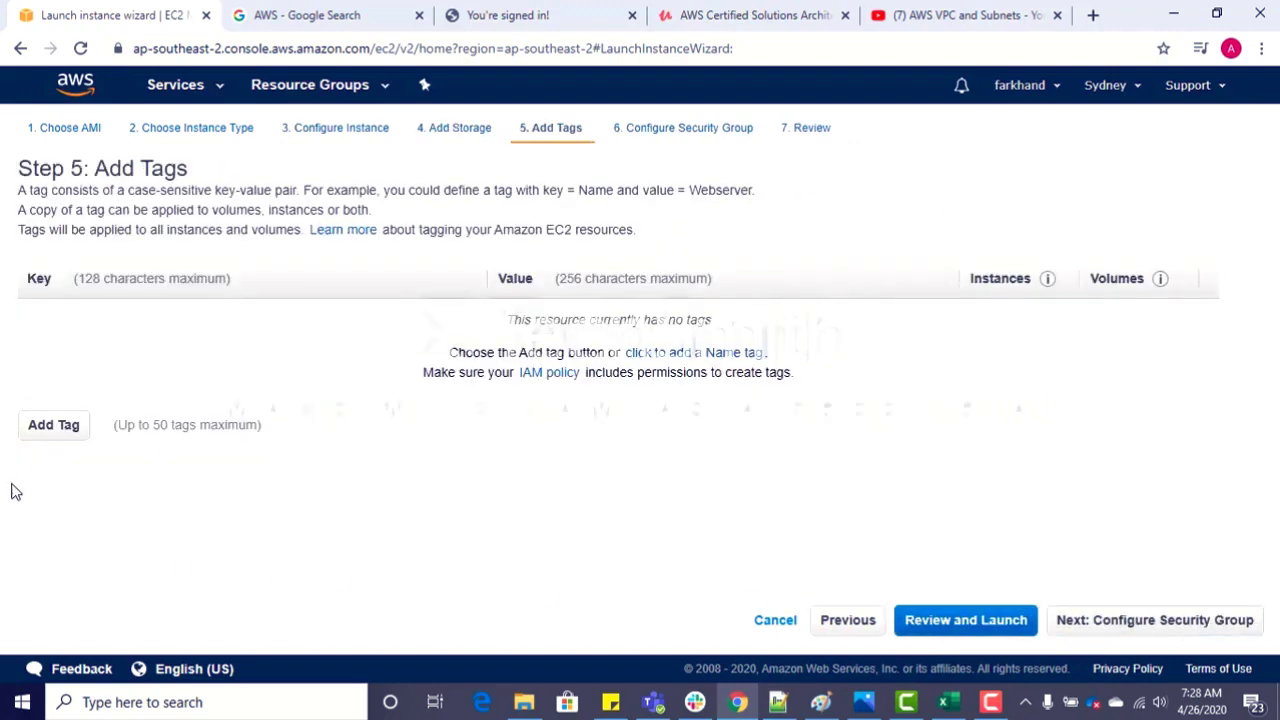
{"action": "left_click", "coordinate": [28, 432]}
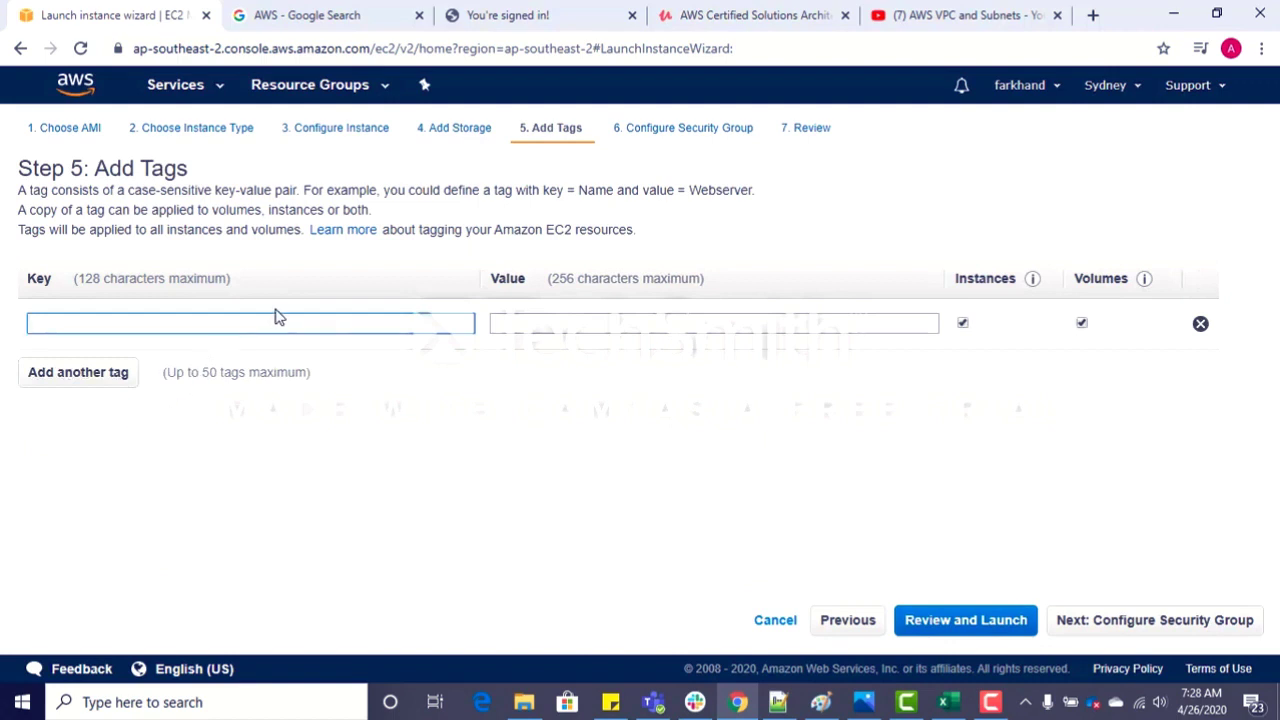
{"action": "type", "text": "Purp"}
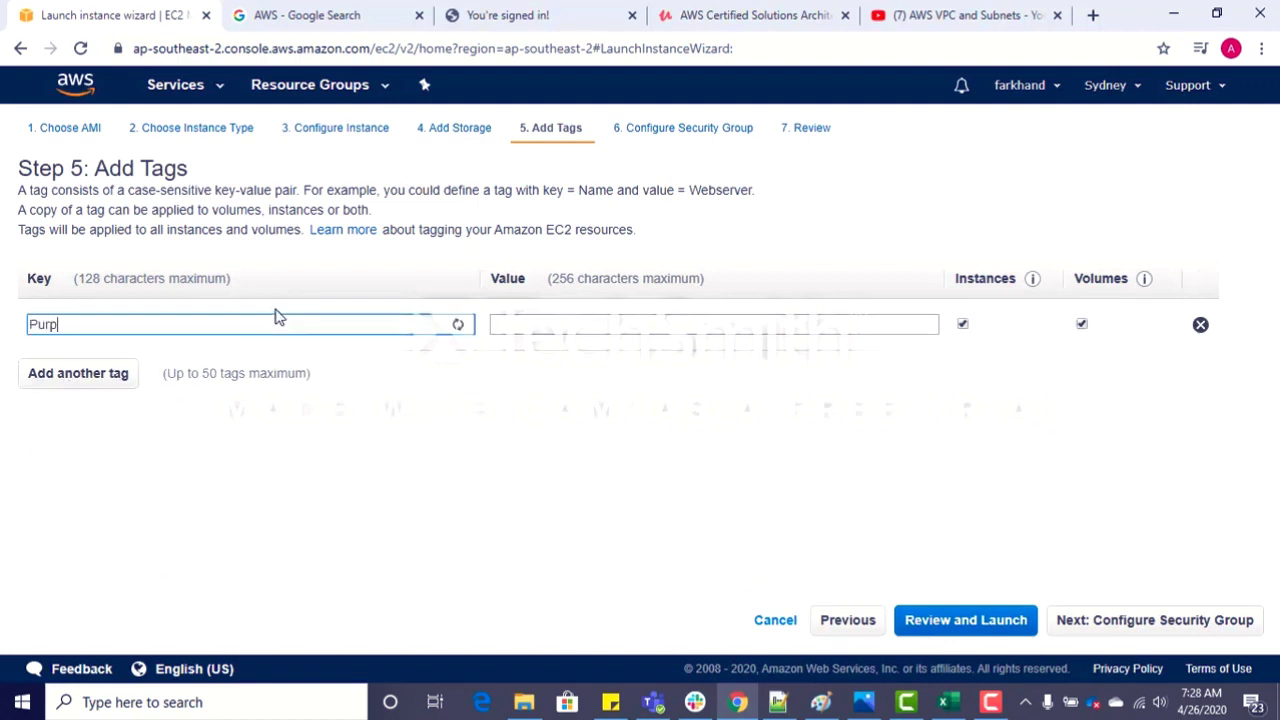
{"action": "type", "text": "ose"}
{"action": "key", "text": "Tab"}
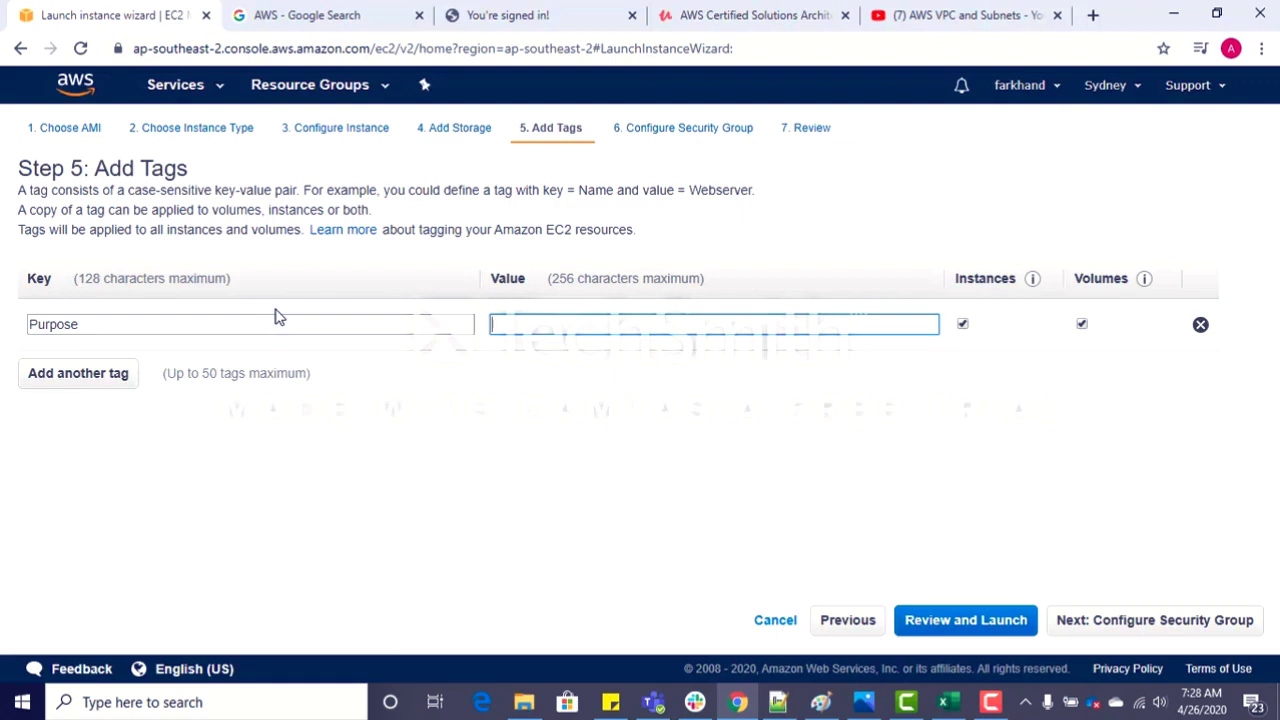
{"action": "type", "text": "W"}
{"action": "type", "text": "Fro"}
{"action": "type", "text": "ntend"}
{"action": "type", "text": "nd Server"}
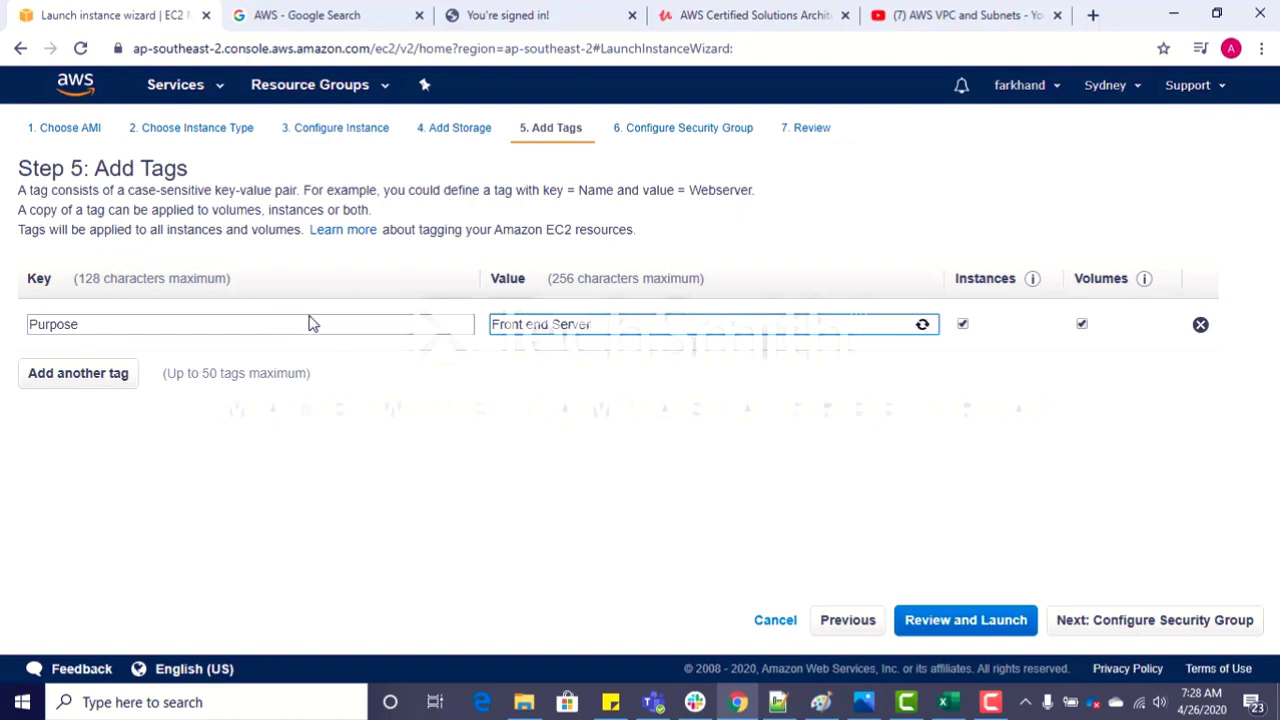
{"action": "left_click", "coordinate": [1126, 612]}
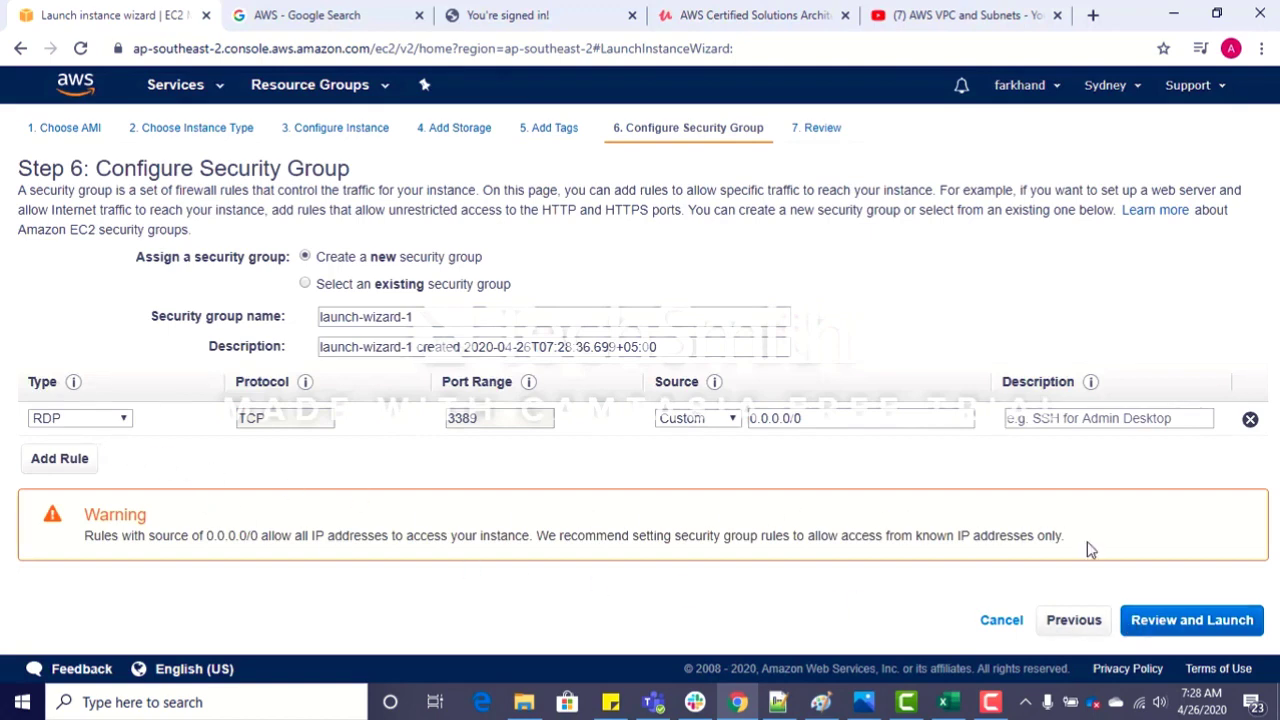
Step: Launch the instance with the default new security group, creating and downloading a new key pair named Sydney1
{"action": "left_click", "coordinate": [1172, 630]}
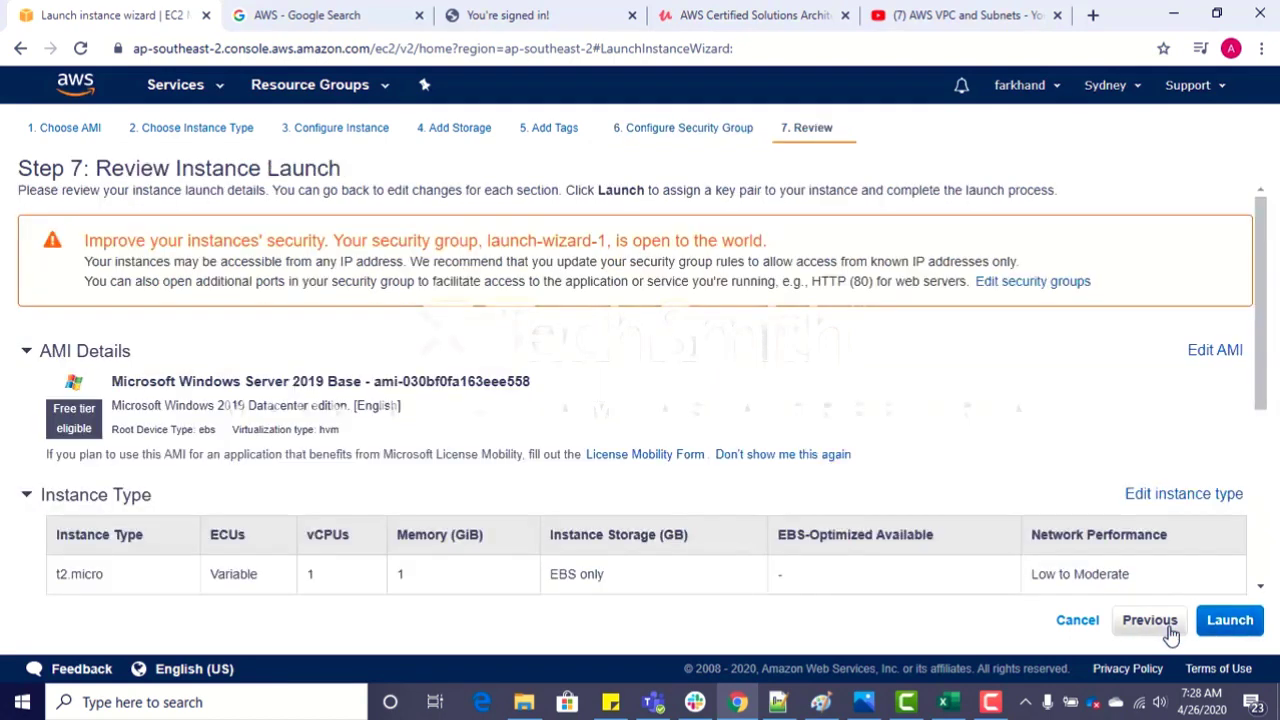
{"action": "left_click", "coordinate": [1230, 622]}
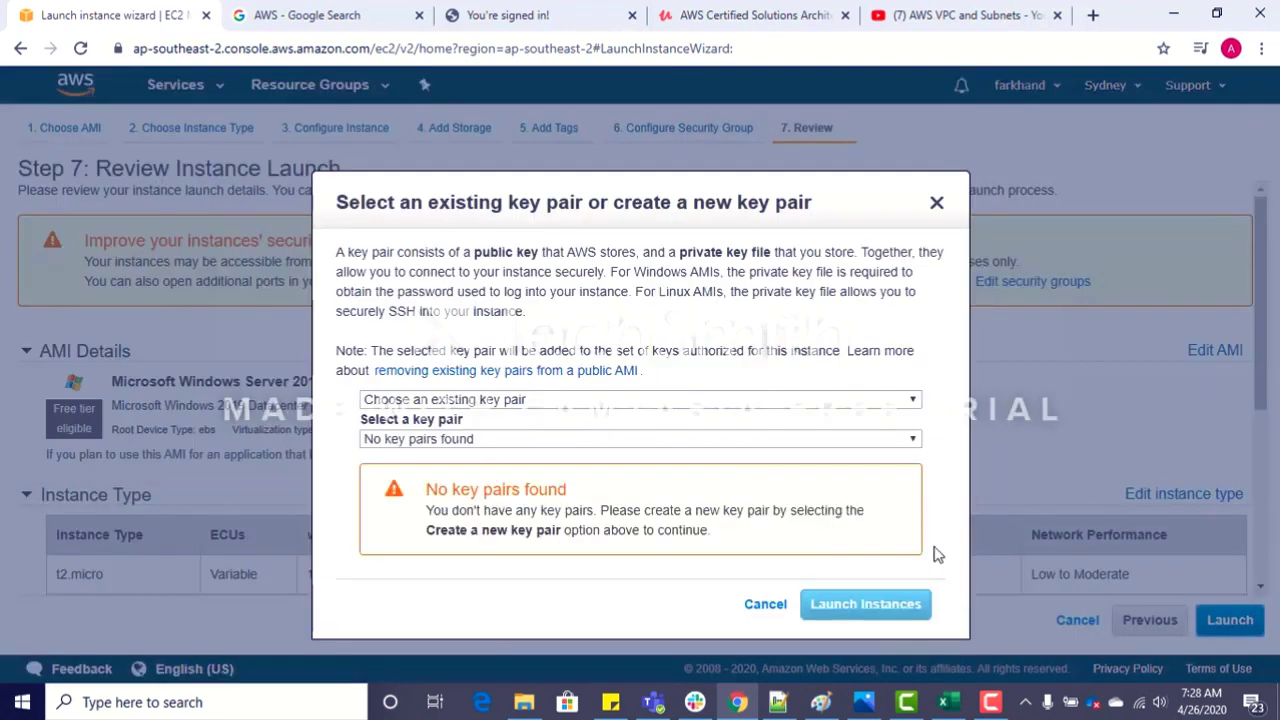
{"action": "left_click", "coordinate": [649, 401]}
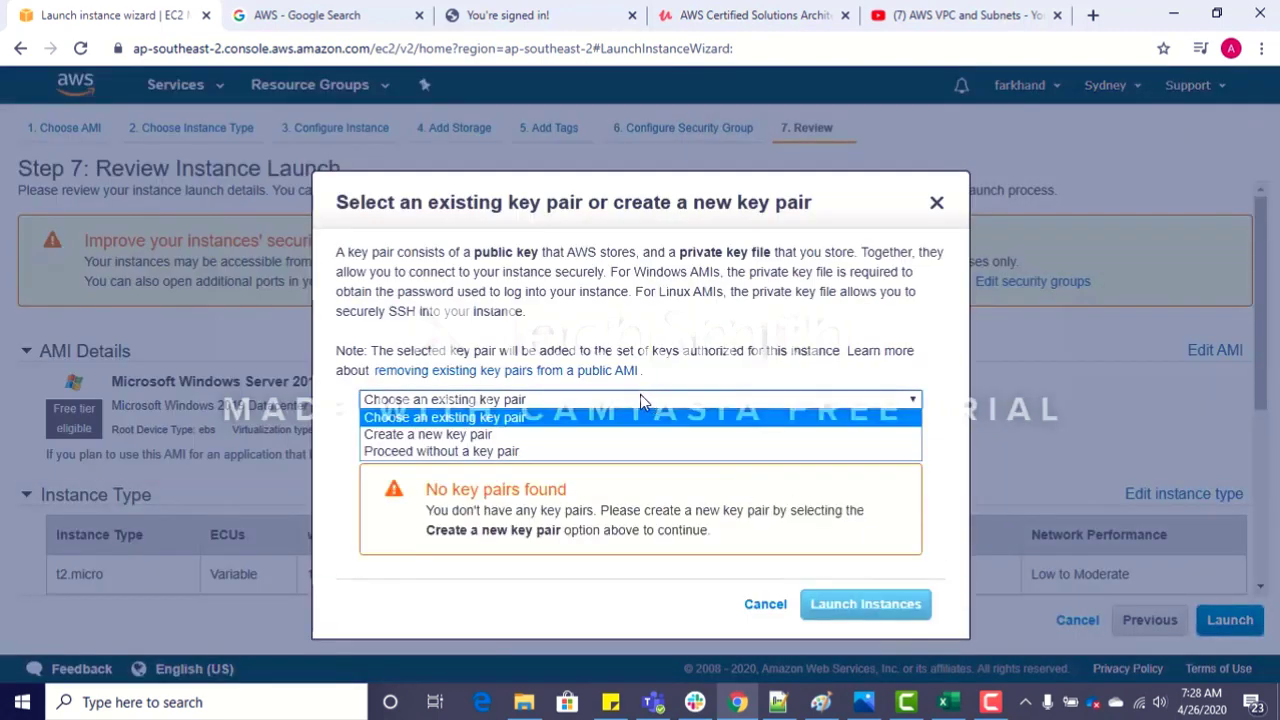
{"action": "left_click", "coordinate": [478, 434]}
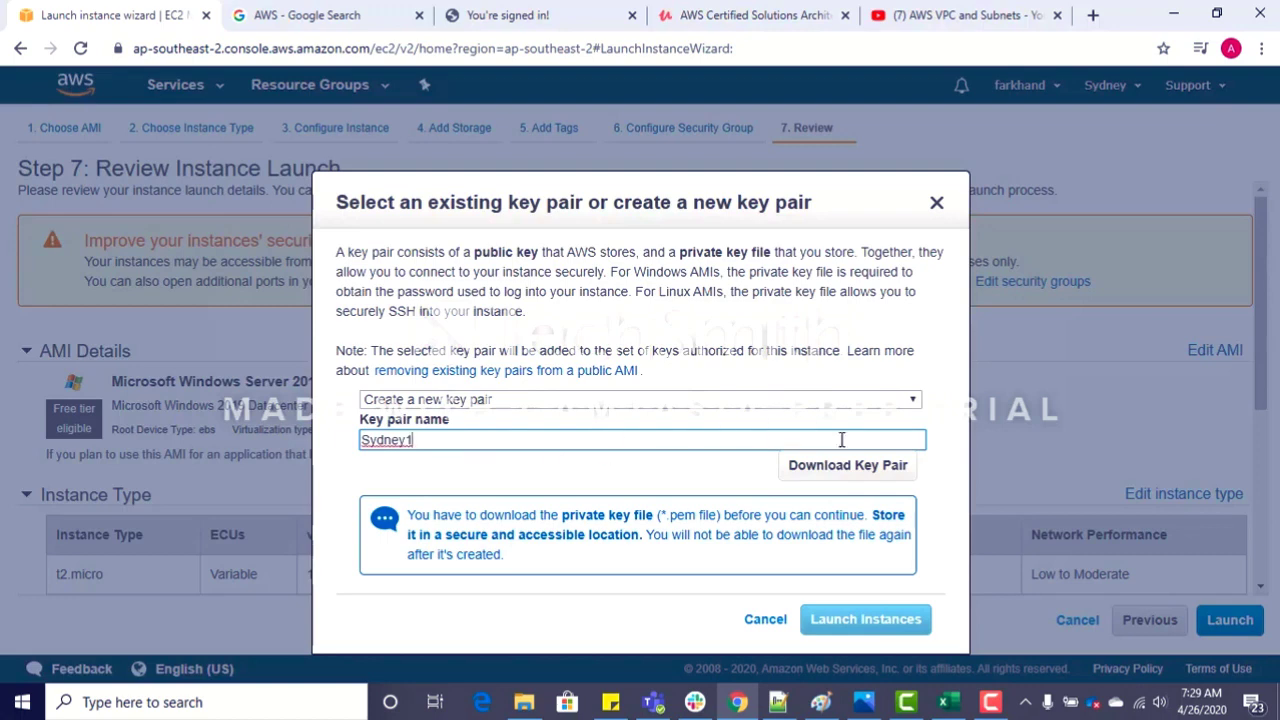
{"action": "left_click", "coordinate": [826, 466]}
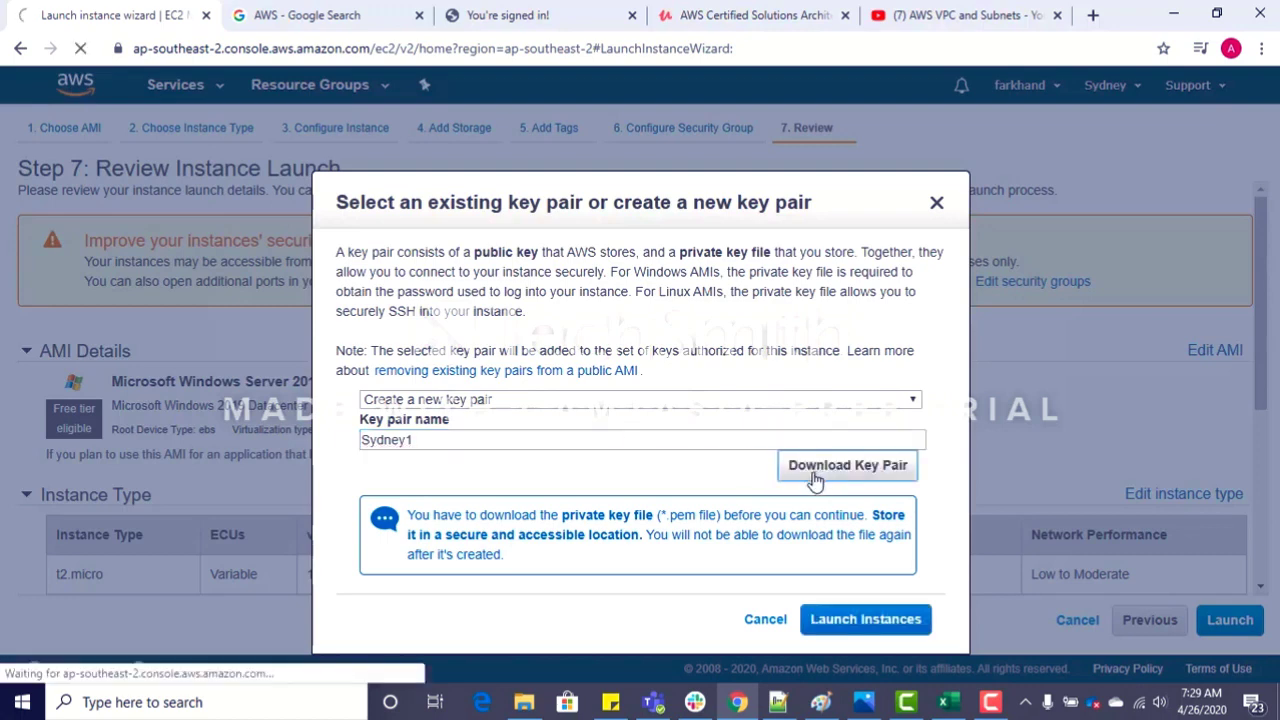
{"action": "left_click", "coordinate": [843, 620]}
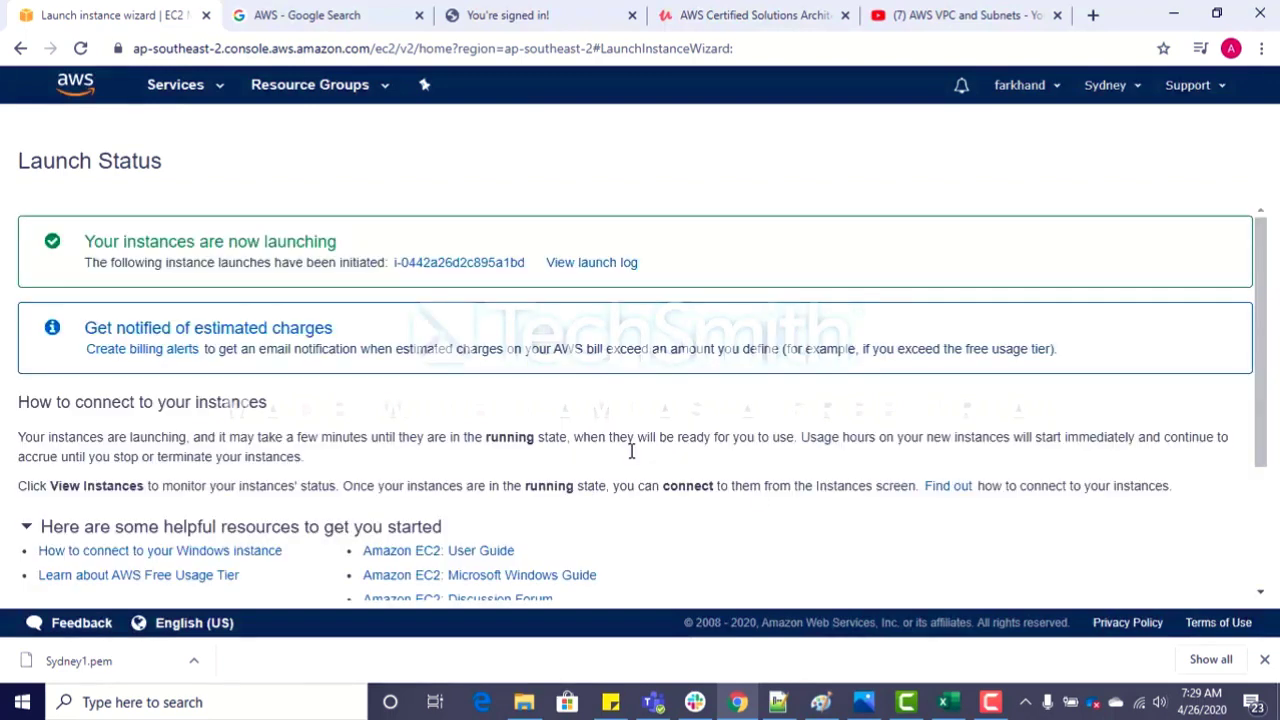
Step: Start launching a second instance from the Microsoft Windows Server 2019 Base image, keeping t2.micro, and continue to the instance details
{"action": "left_click", "coordinate": [455, 263]}
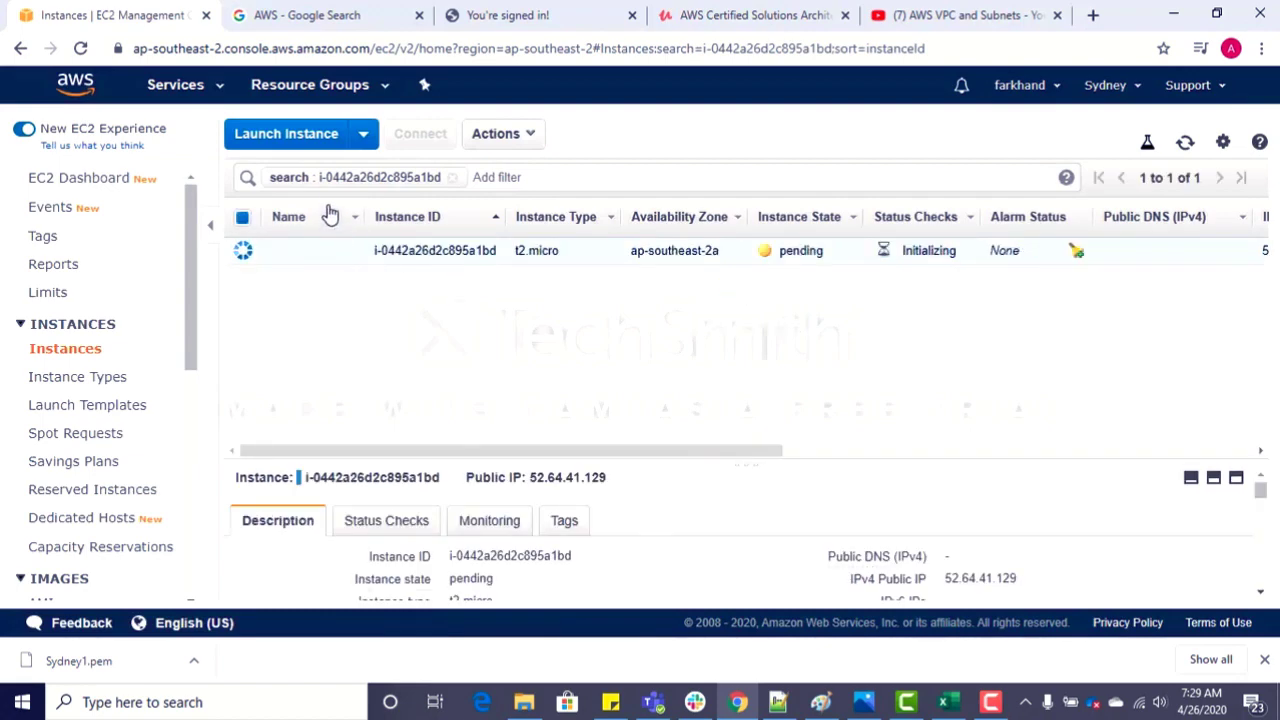
{"action": "left_click", "coordinate": [313, 145]}
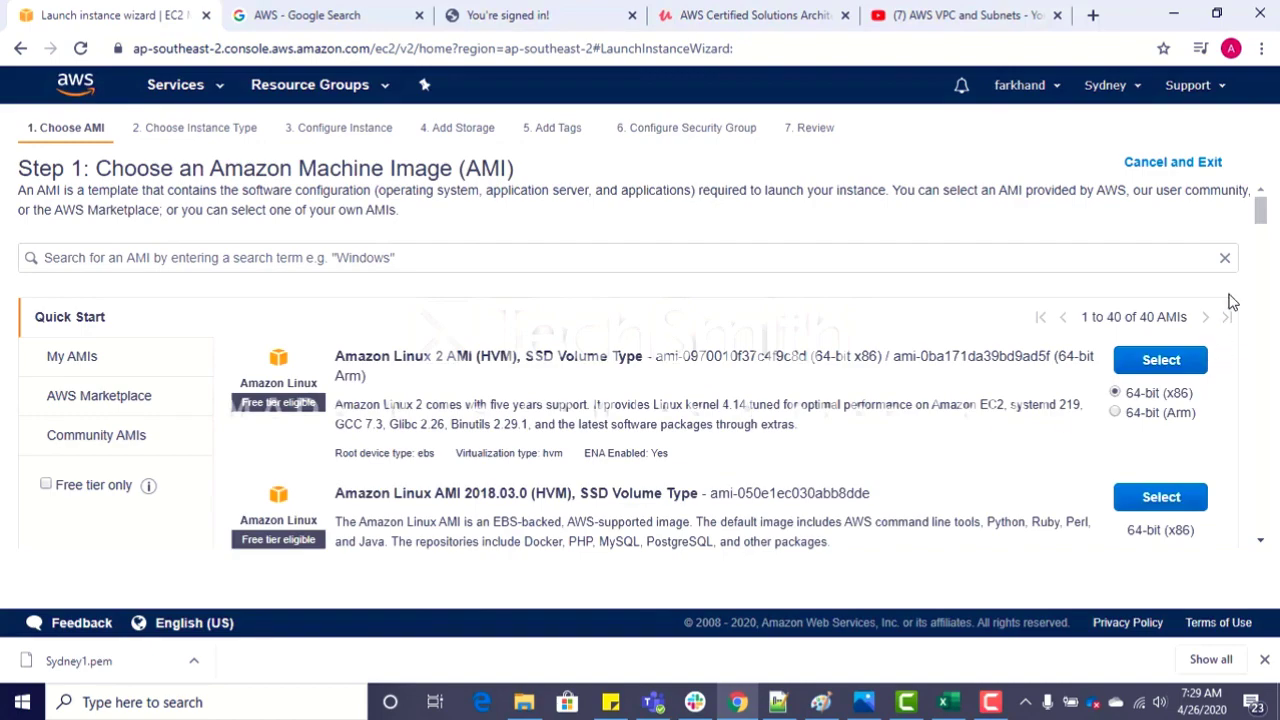
{"action": "left_click_drag", "start_coordinate": [1260, 208], "coordinate": [1265, 273]}
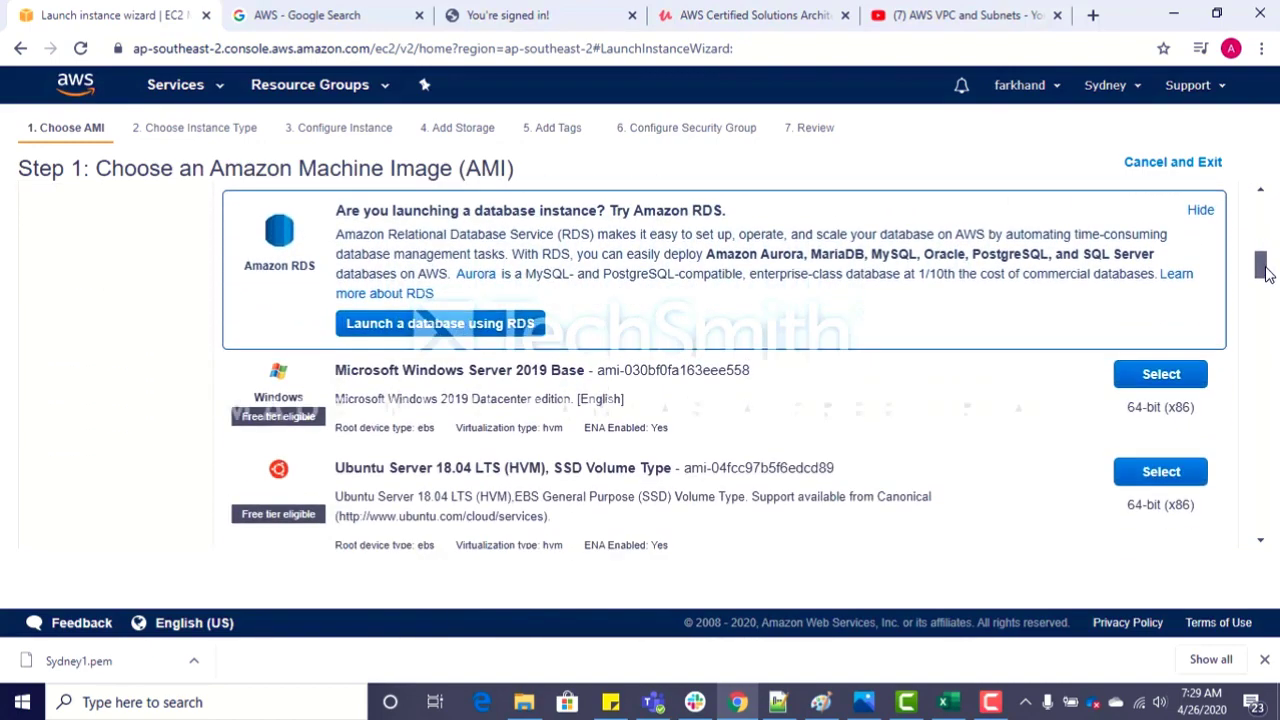
{"action": "left_click", "coordinate": [1164, 376]}
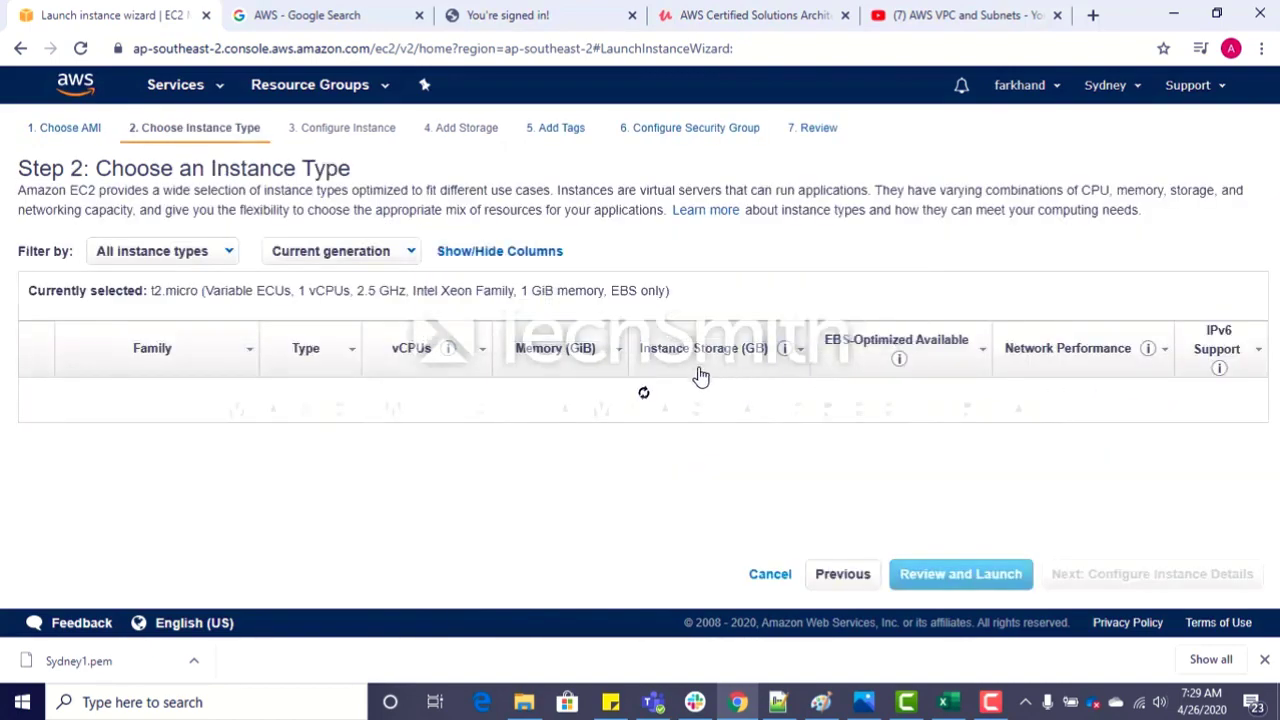
{"action": "left_click", "coordinate": [1154, 589]}
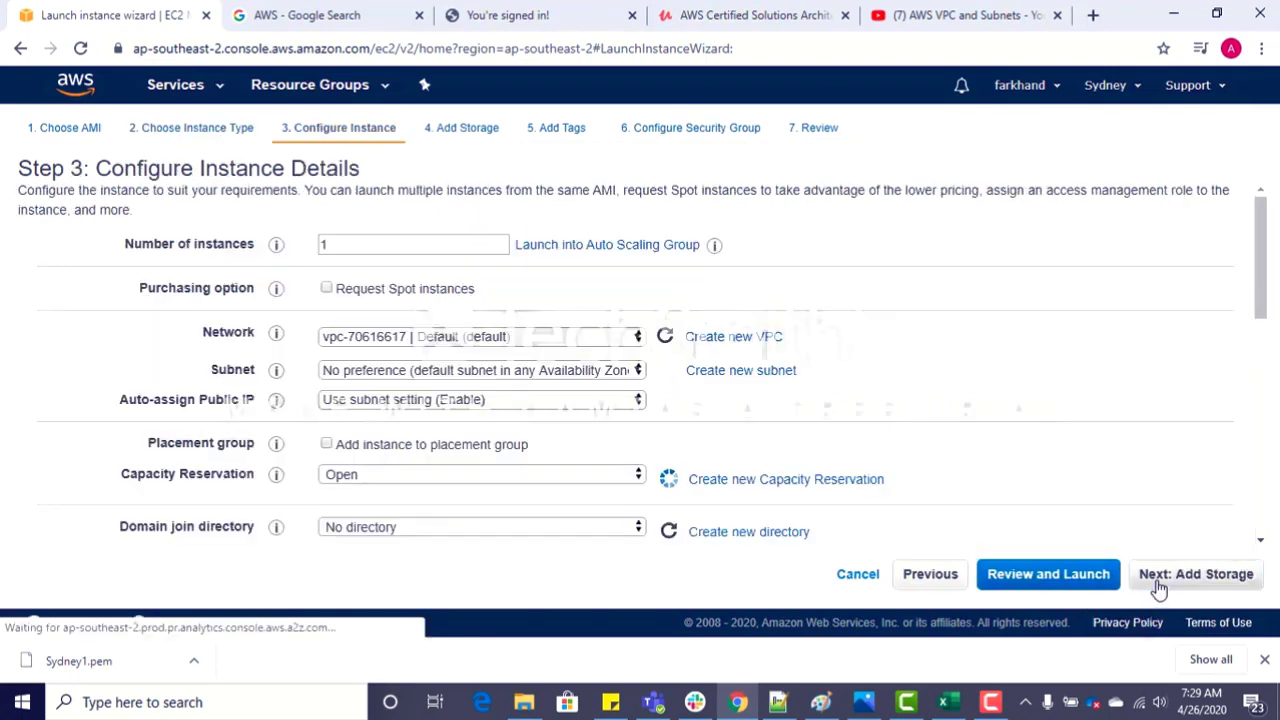
Step: Place the second instance in myVPC's Private subnet, keep public IP auto-assignment at the subnet setting, and continue to storage
{"action": "left_click", "coordinate": [614, 343]}
{"action": "left_click", "coordinate": [560, 370]}
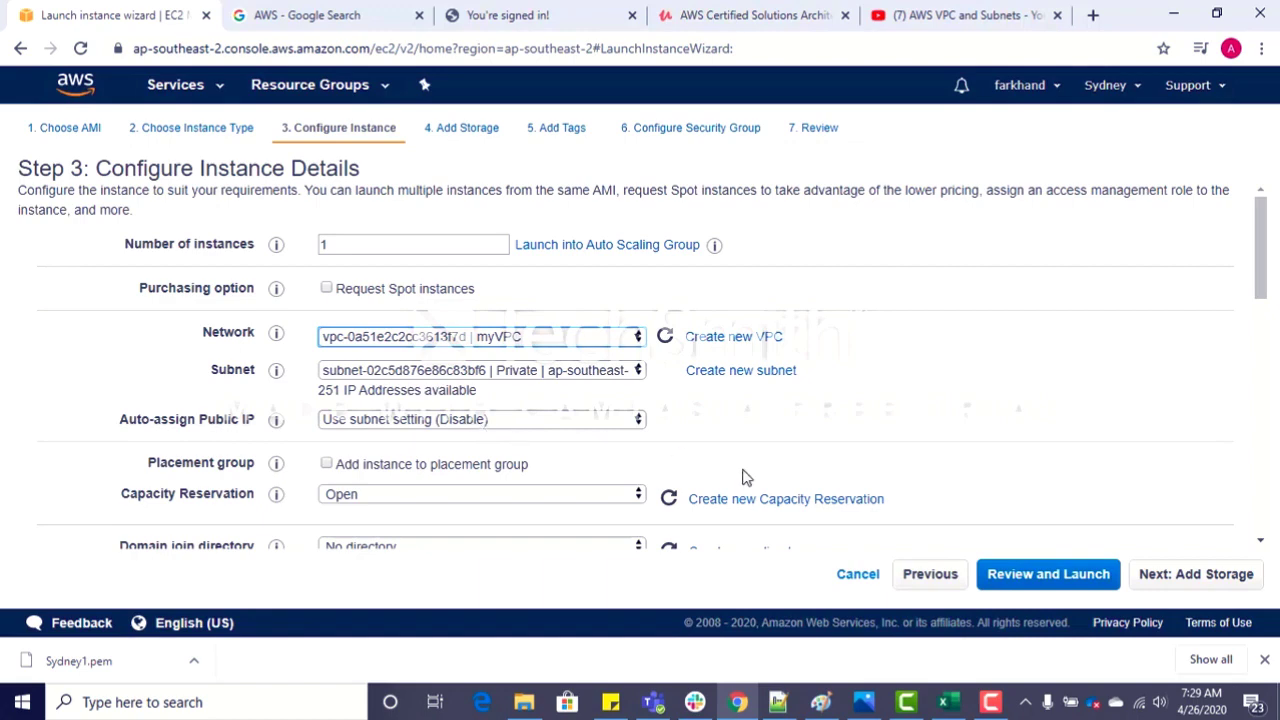
{"action": "left_click", "coordinate": [1210, 582]}
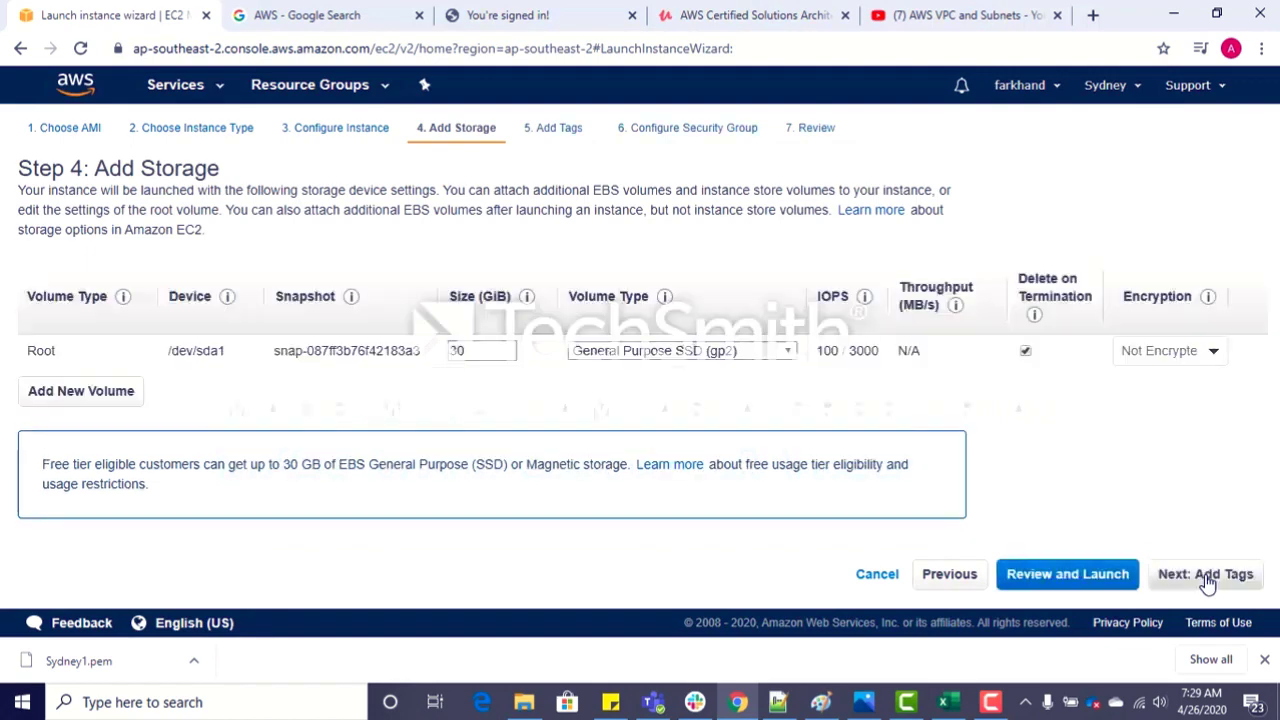
Step: Keep the default storage, tag the instance with key Purpose and value Backend Server, and continue to the security group configuration
{"action": "left_click", "coordinate": [1208, 582]}
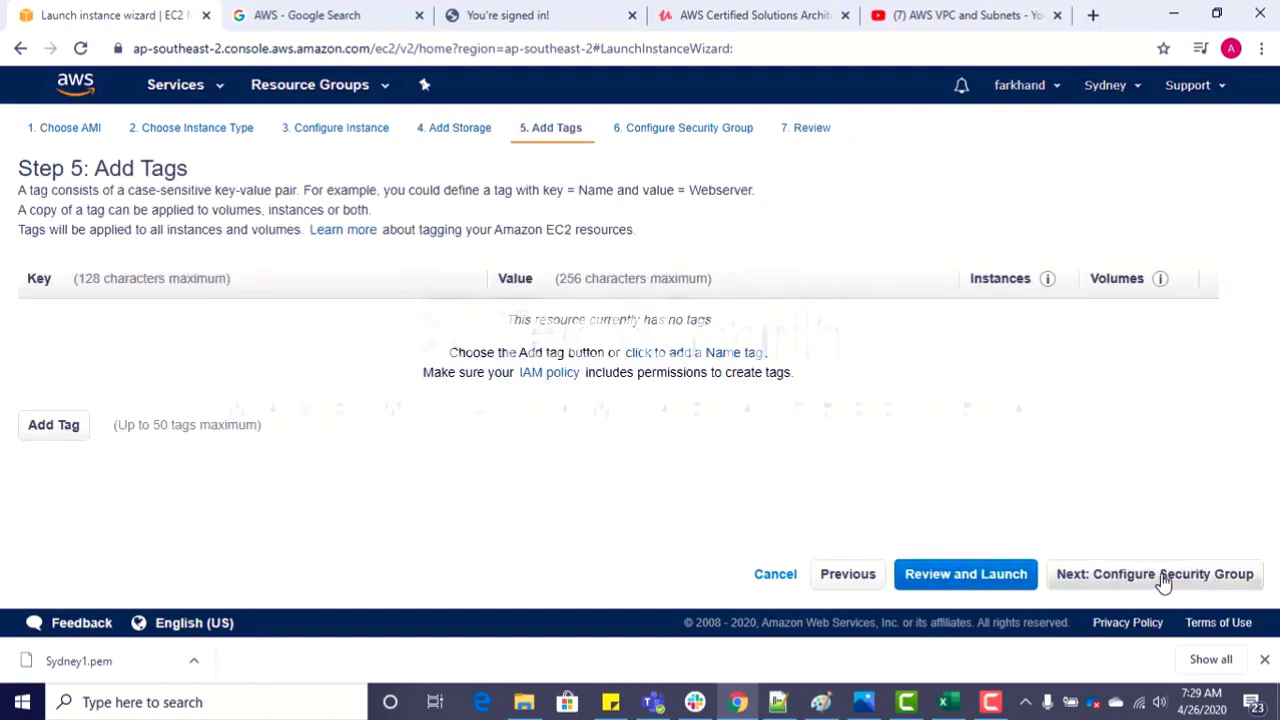
{"action": "left_click", "coordinate": [58, 427]}
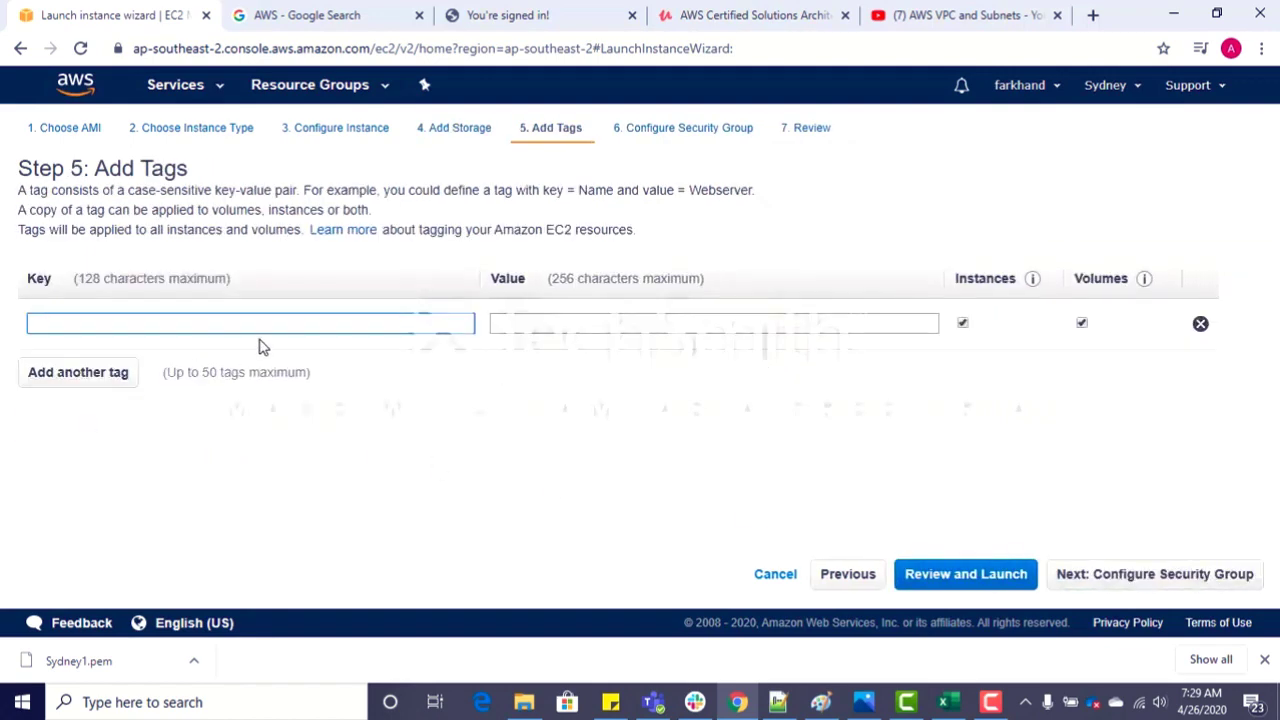
{"action": "type", "text": "Purpose"}
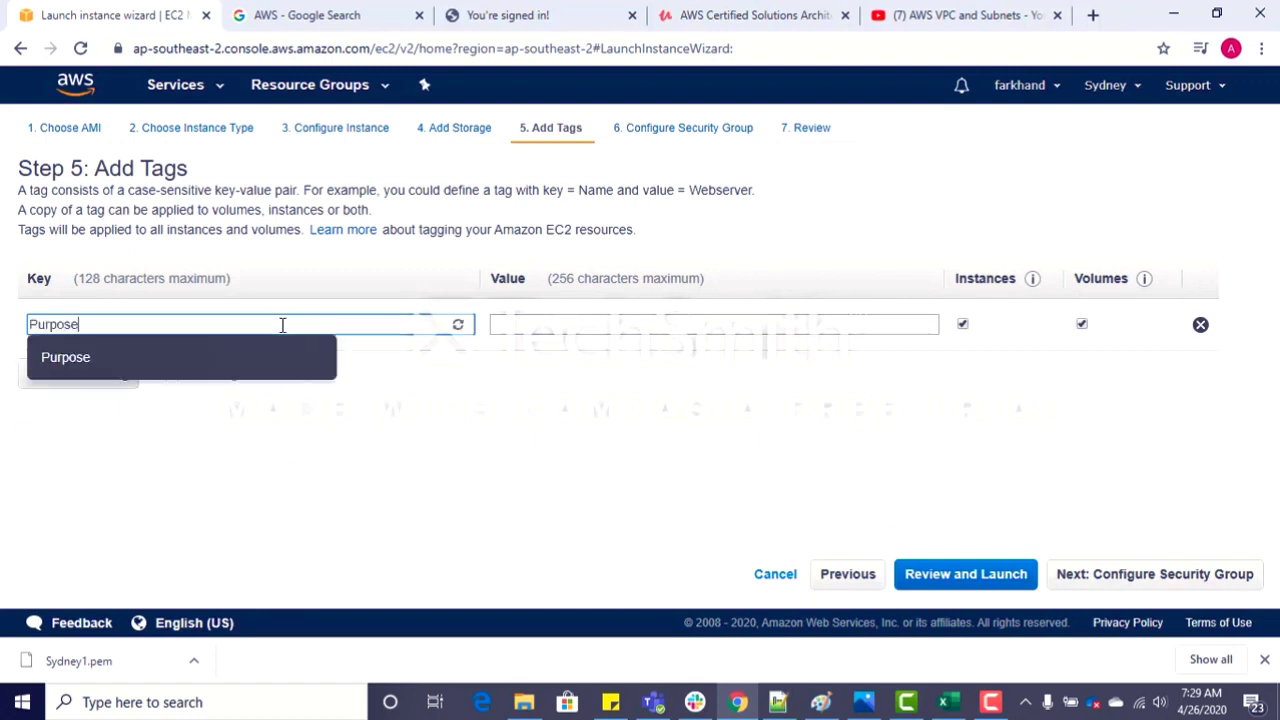
{"action": "key", "text": "Tab"}
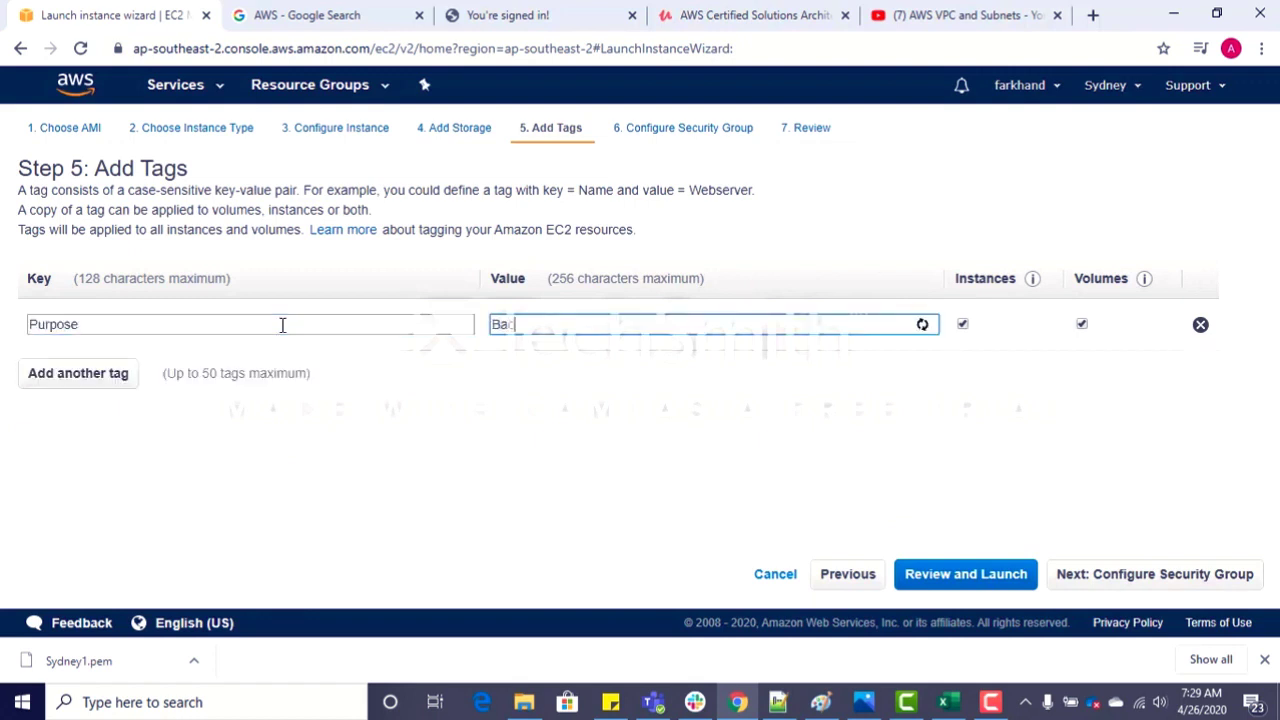
{"action": "type", "text": "Backend Server"}
{"action": "left_click", "coordinate": [1100, 588]}
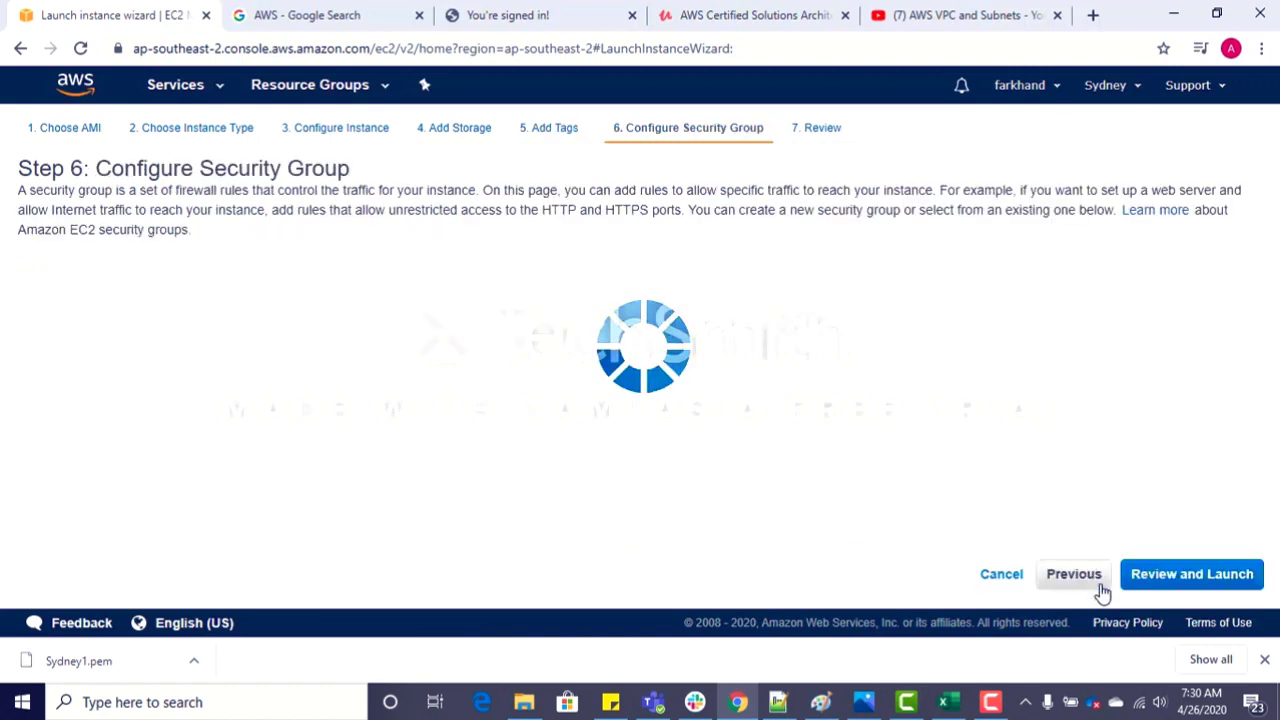
Step: Launch the second instance with the default new security group and the existing key pair Sydney1, acknowledging access to its private key file
{"action": "left_click", "coordinate": [1158, 578]}
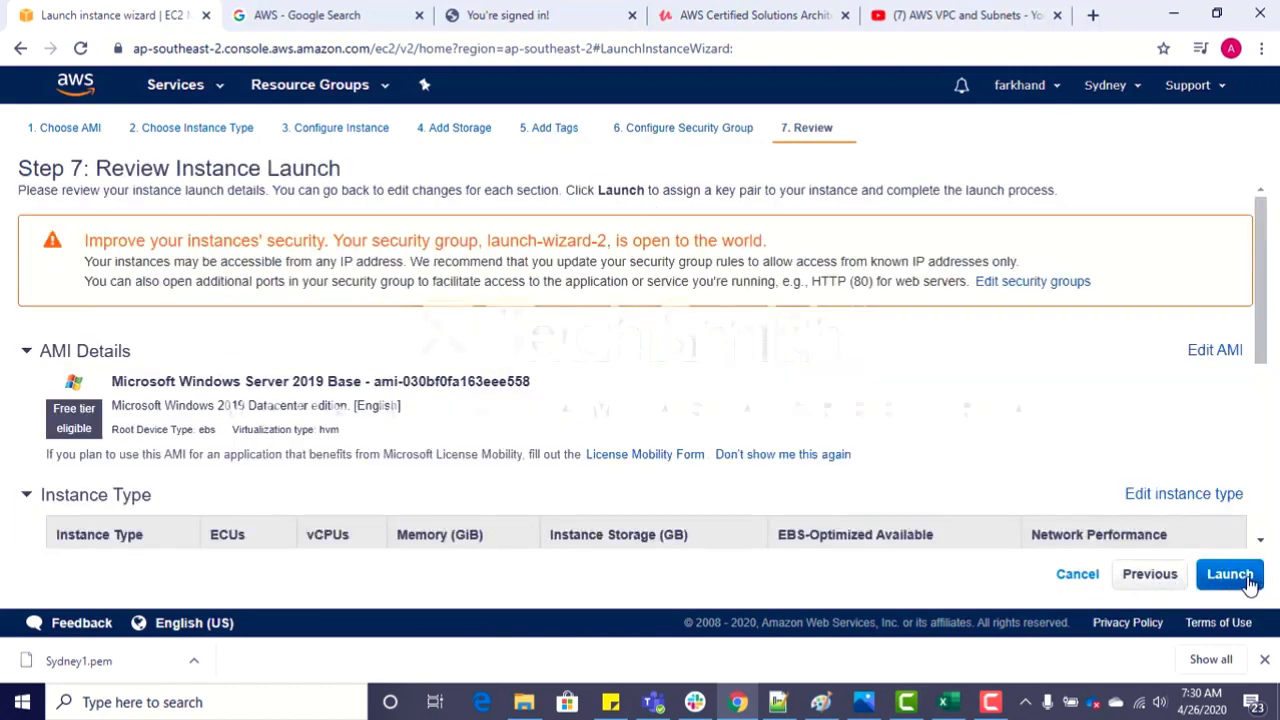
{"action": "left_click", "coordinate": [1230, 574]}
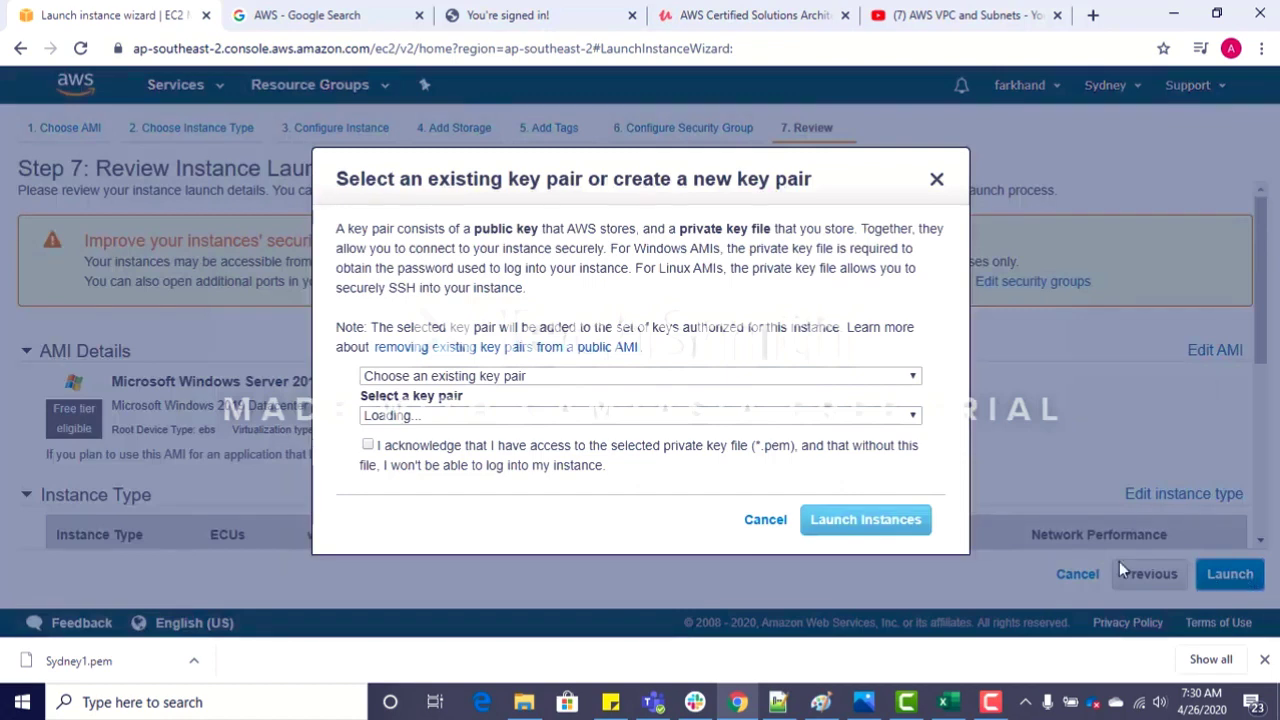
{"action": "left_click", "coordinate": [368, 445]}
{"action": "left_click", "coordinate": [835, 520]}
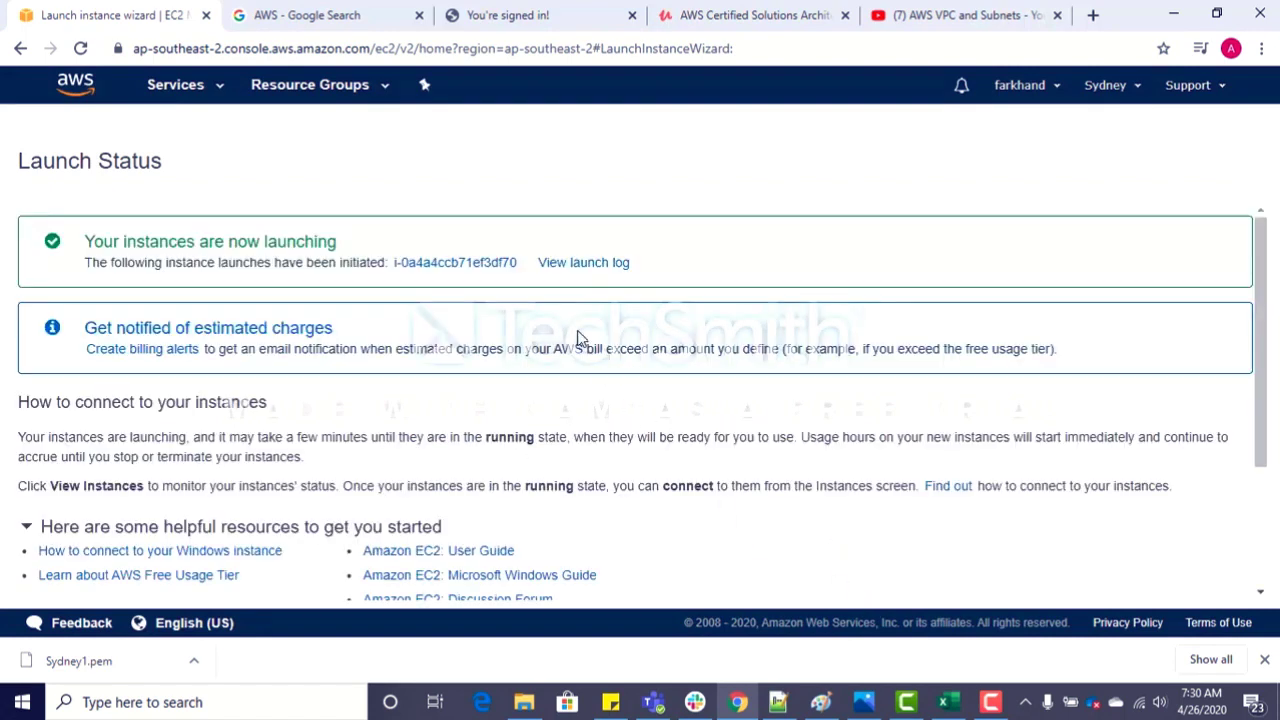
Step: Open the newly launched instance in the instance list and clear the search filter to list all instances
{"action": "left_click", "coordinate": [494, 264]}
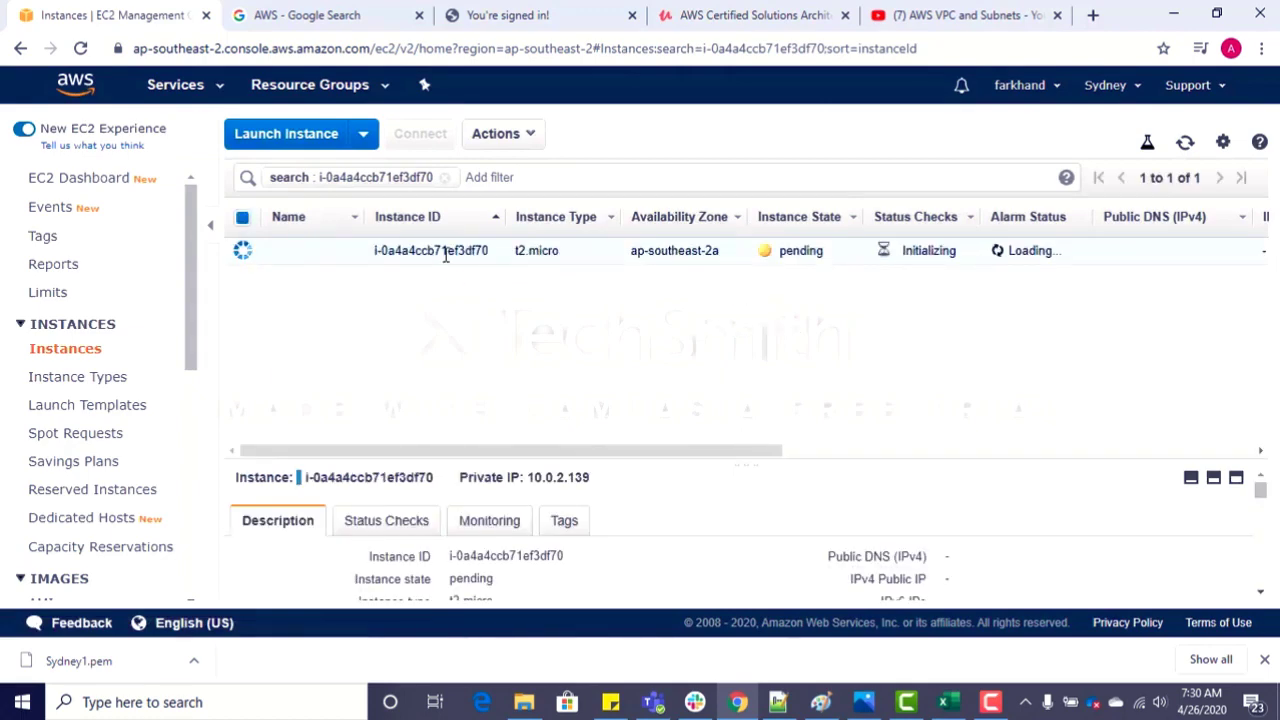
{"action": "left_click", "coordinate": [445, 177]}
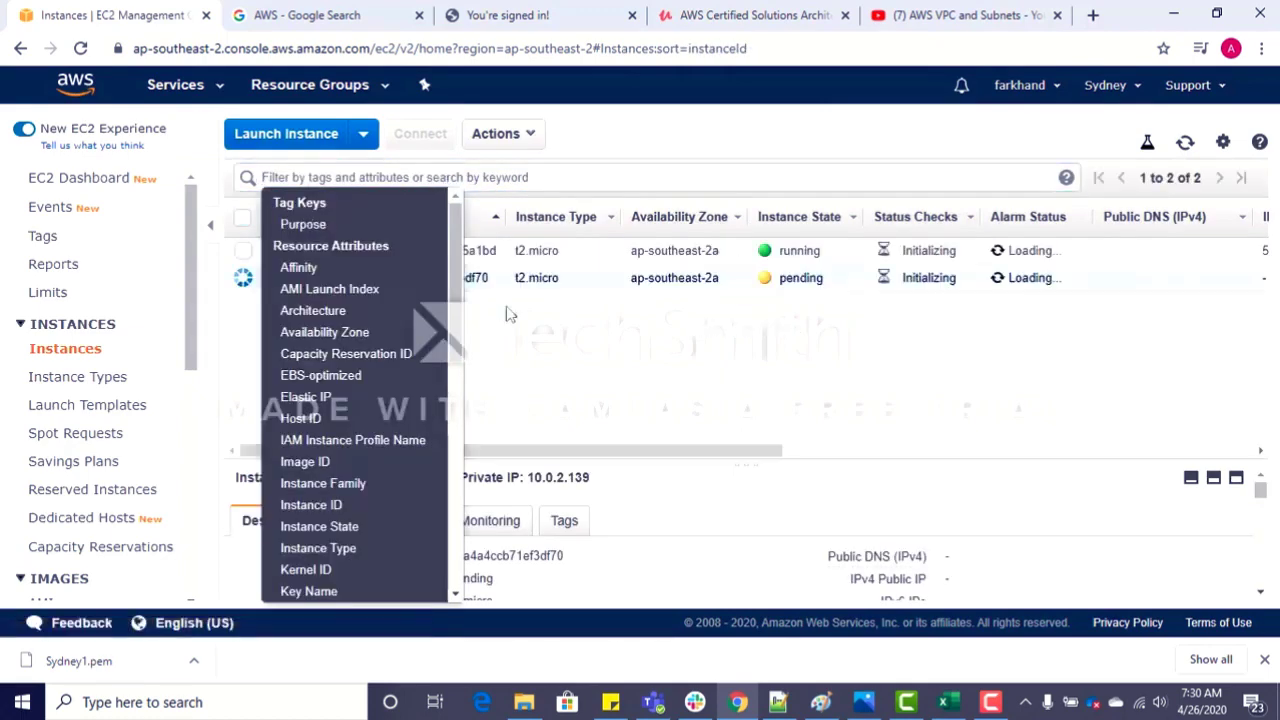
{"action": "left_click", "coordinate": [543, 349]}
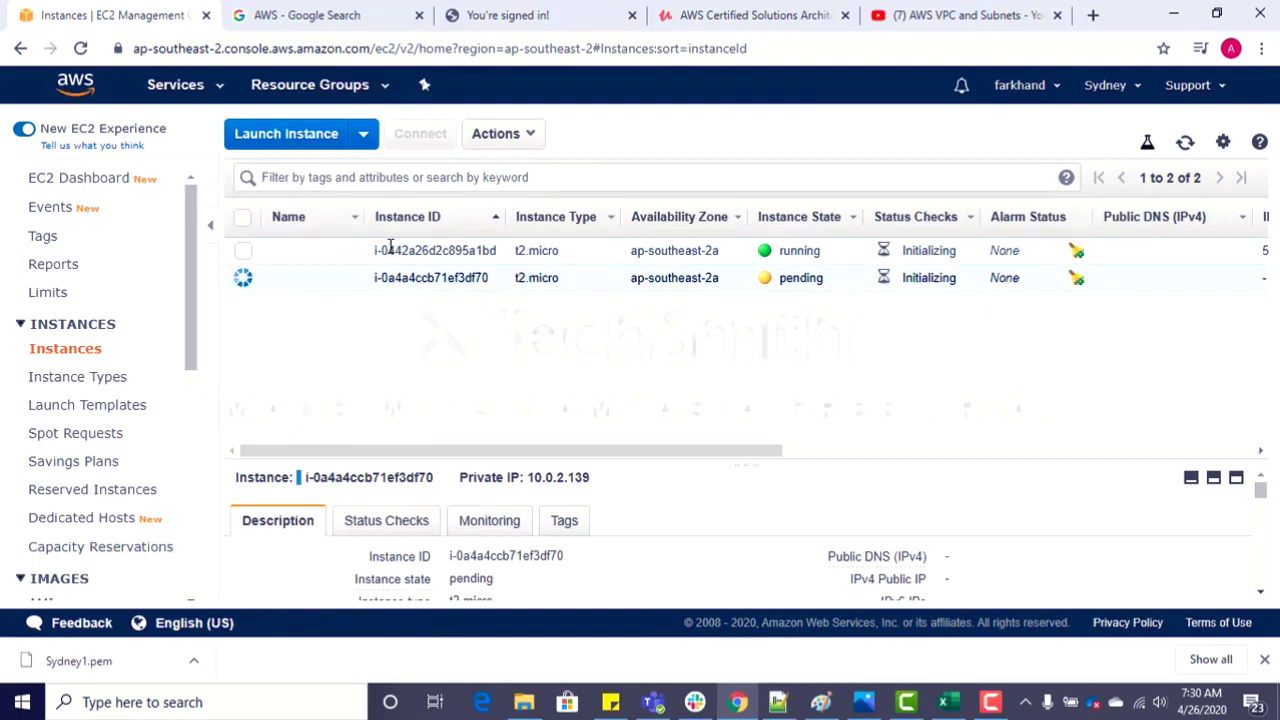
Step: Name the first-launched, running instance Public
{"action": "left_click", "coordinate": [340, 255]}
{"action": "left_click", "coordinate": [345, 254]}
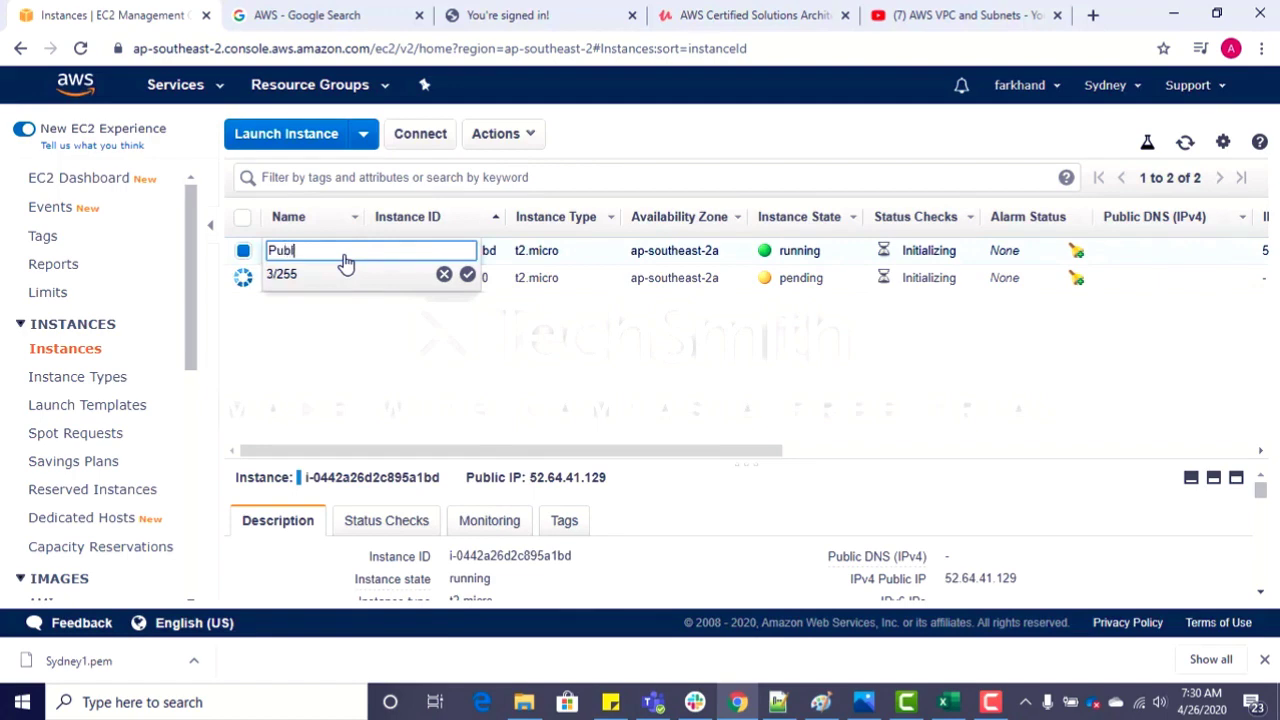
{"action": "key", "text": "Return"}
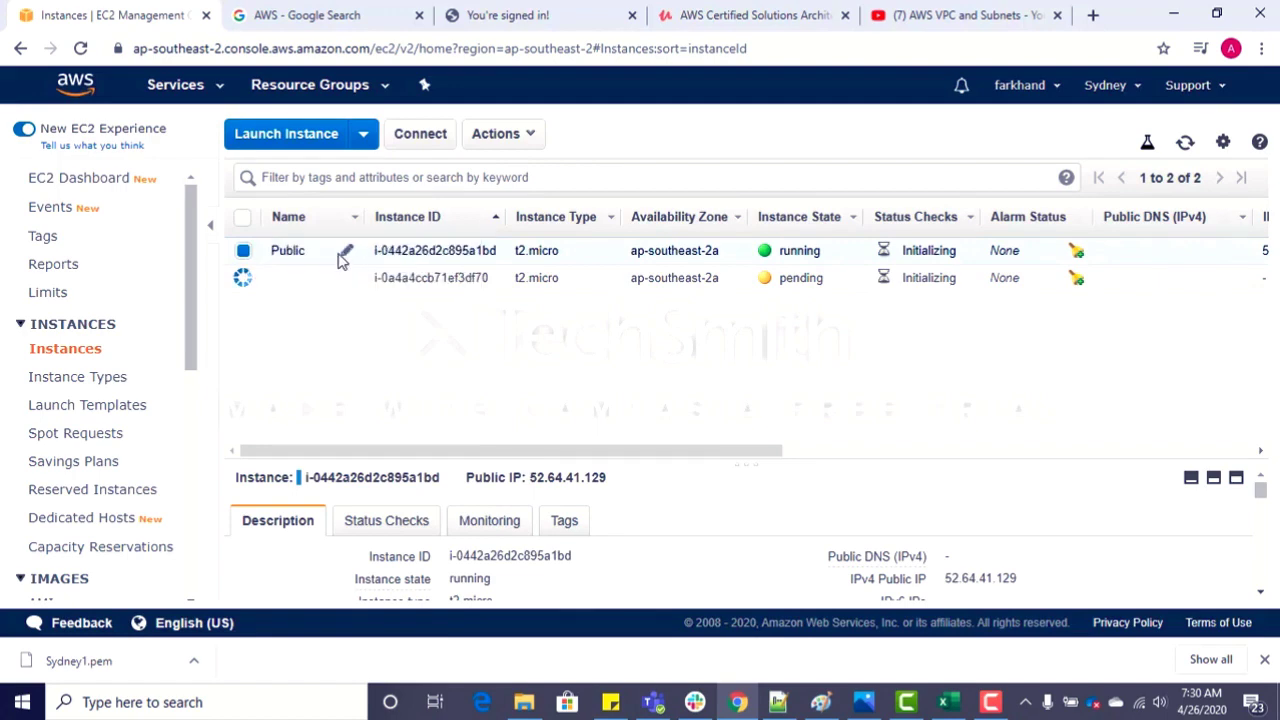
Step: Name the front-end instance Web Server and the back-end instance Database
{"action": "left_click", "coordinate": [346, 256]}
{"action": "type", "text": "Web Server"}
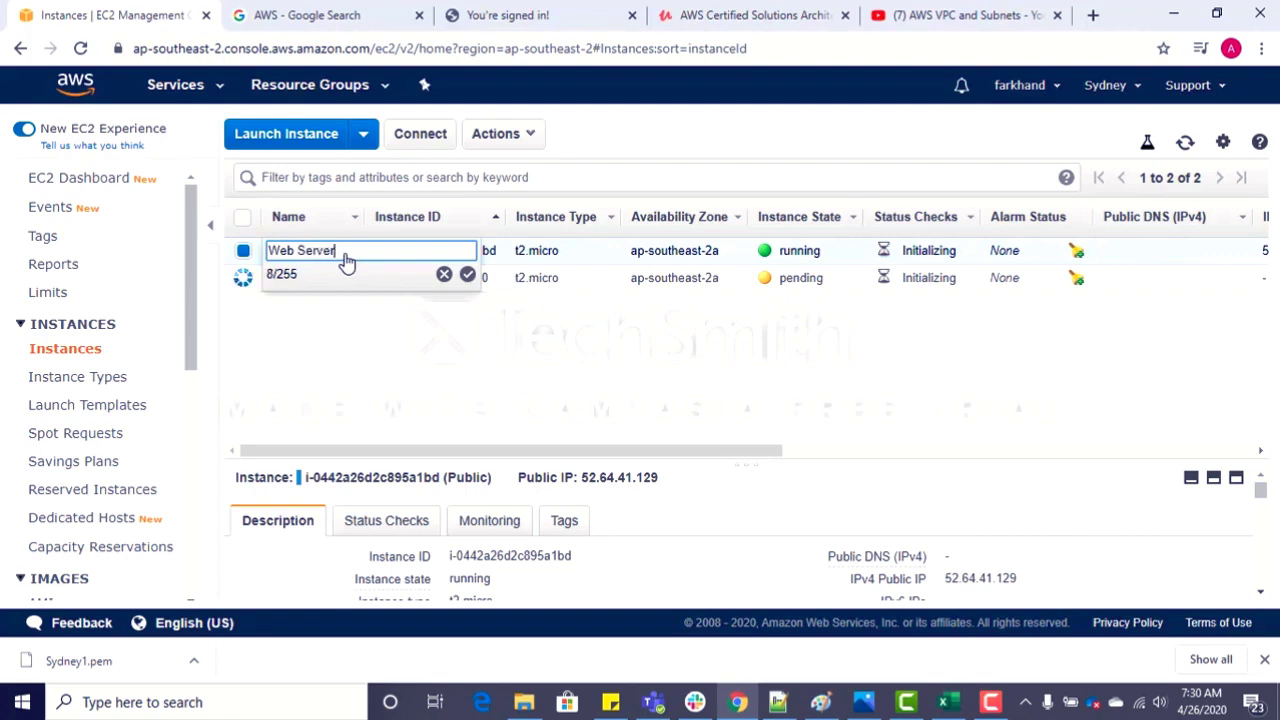
{"action": "key", "text": "Return"}
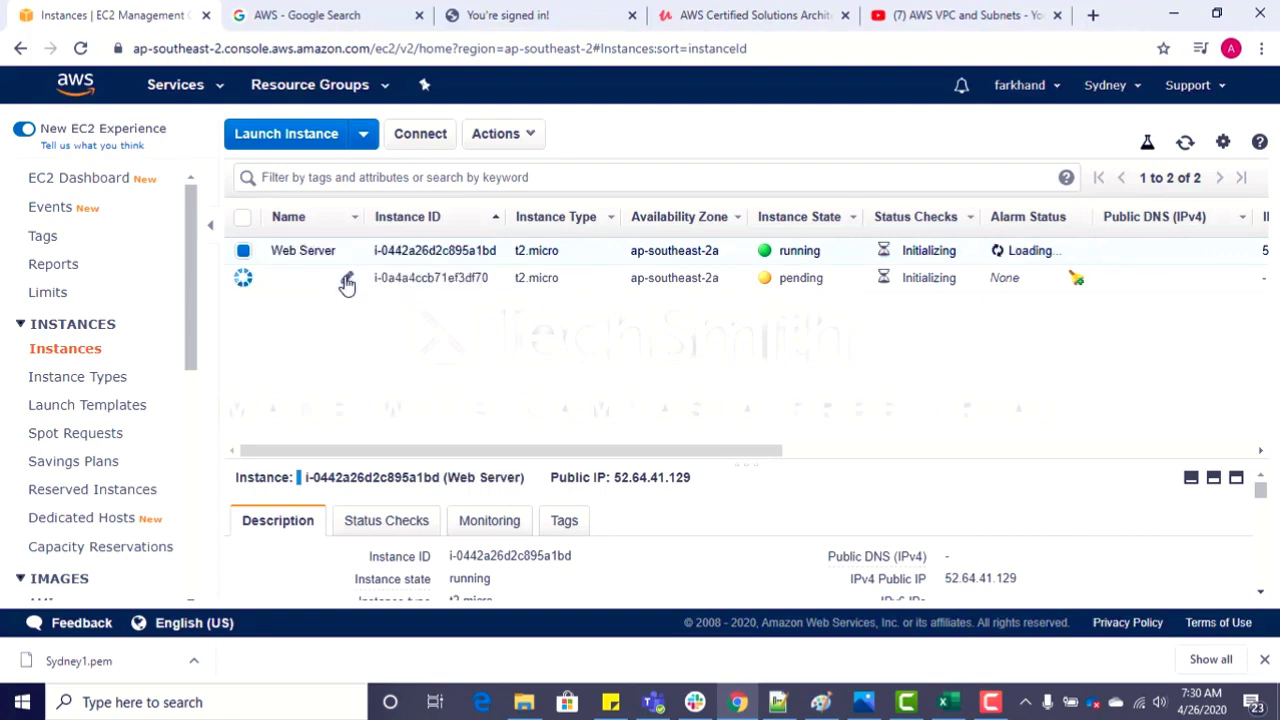
{"action": "left_click", "coordinate": [346, 283]}
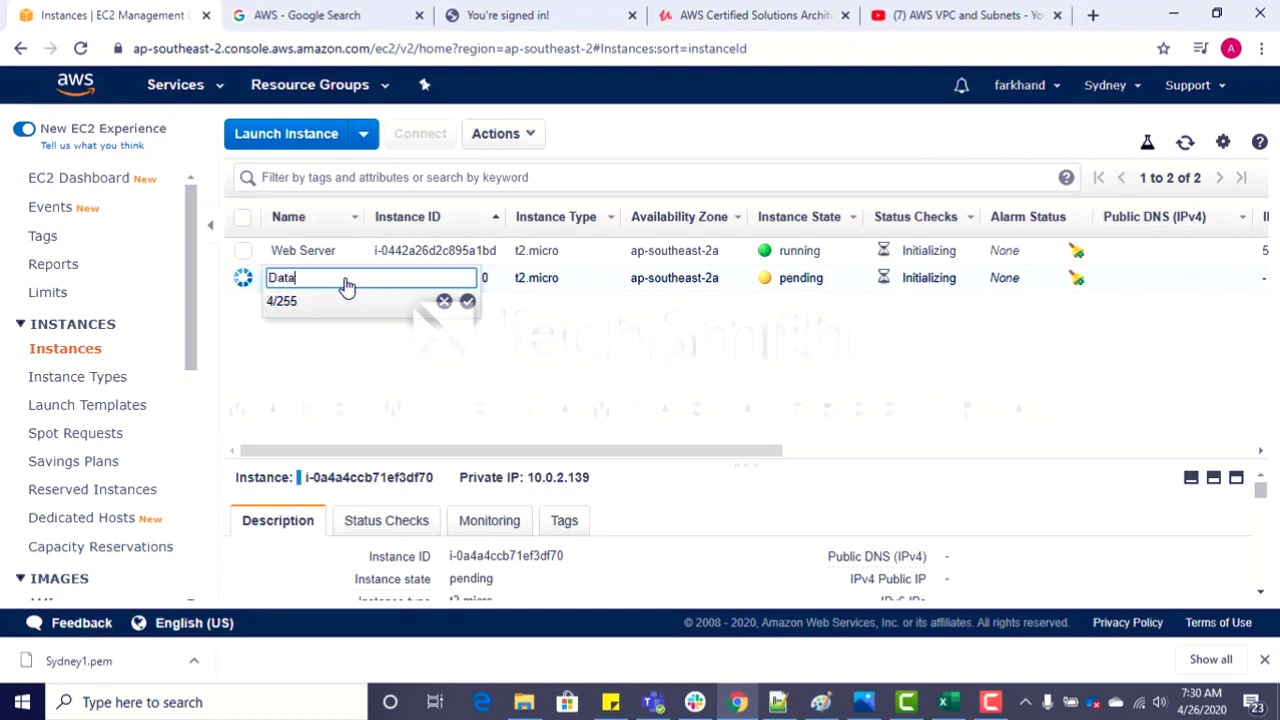
{"action": "key", "text": "Return"}
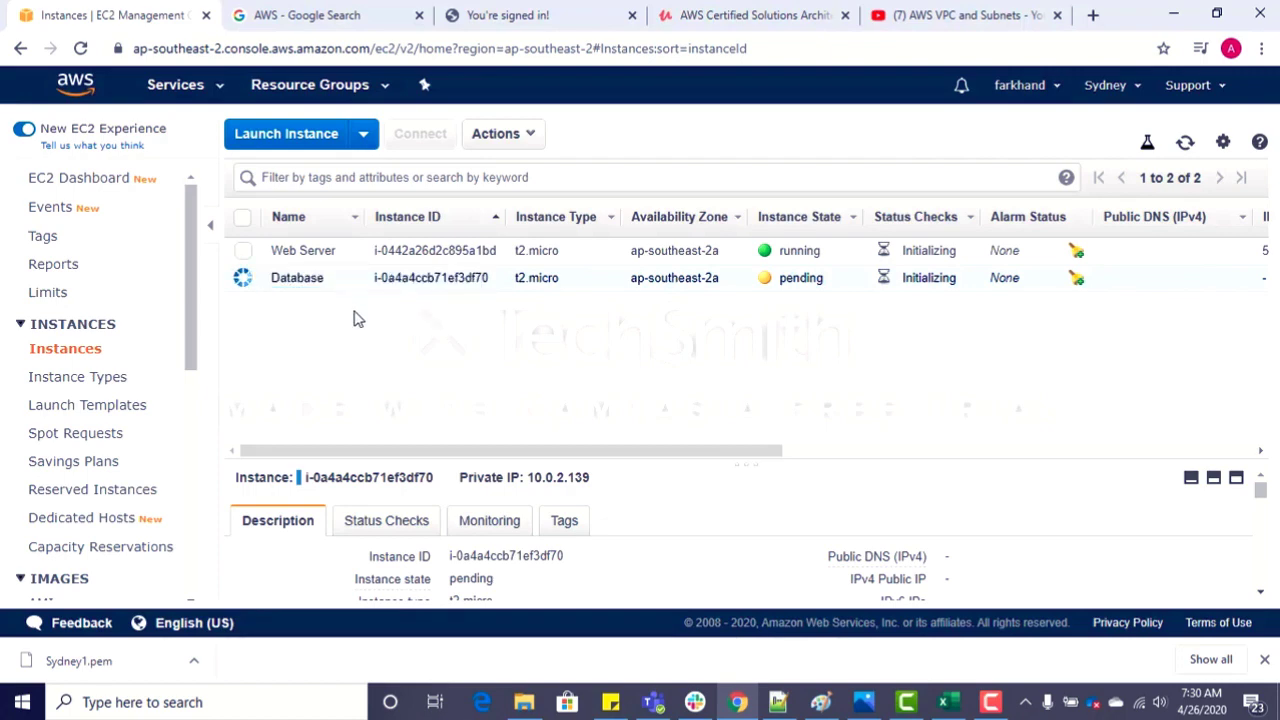
Step: Examine the details of the Web Server and Database instances in an enlarged description pane, comparing their public and private IP addresses
{"action": "left_click", "coordinate": [290, 253]}
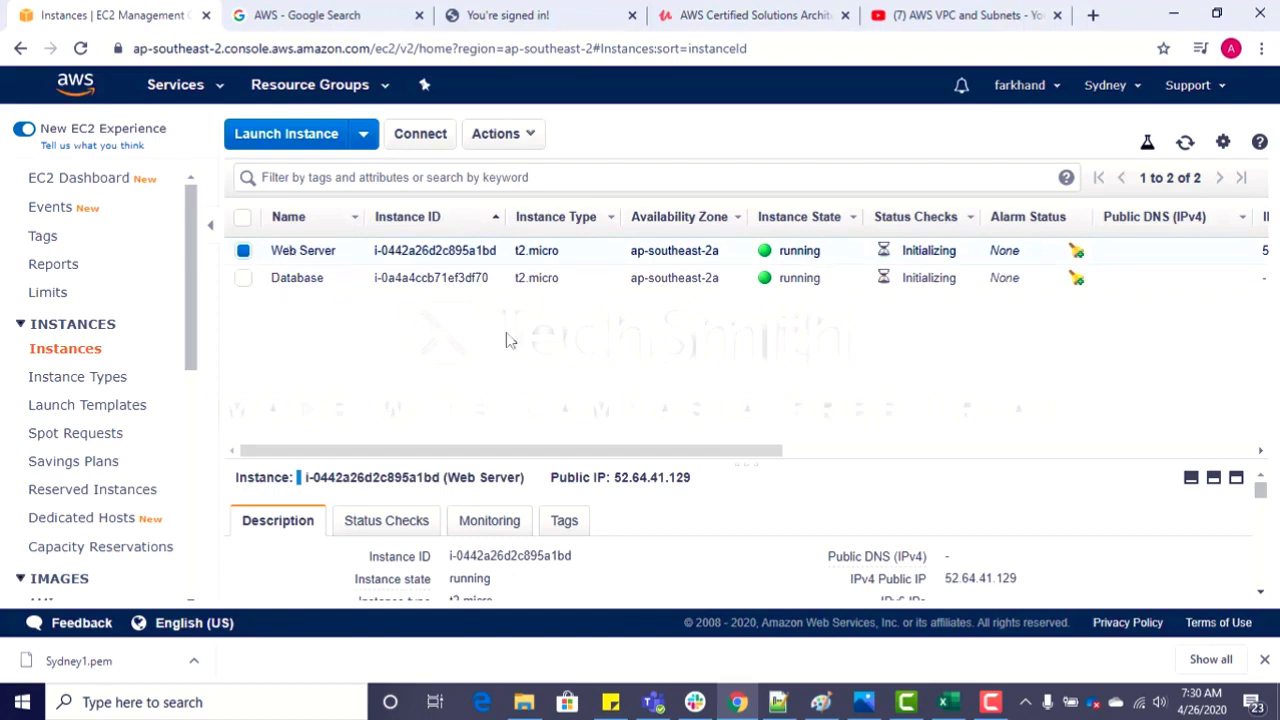
{"action": "left_click_drag", "start_coordinate": [843, 462], "coordinate": [834, 349]}
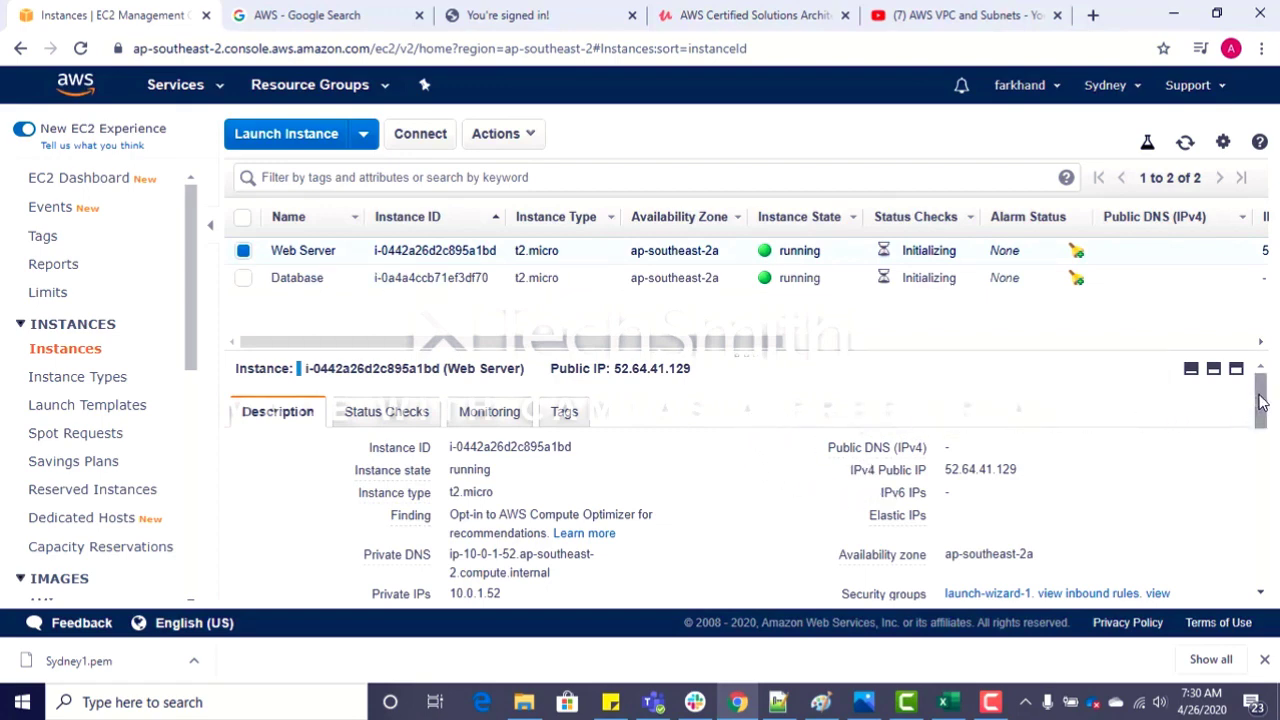
{"action": "left_click_drag", "start_coordinate": [1262, 402], "coordinate": [1262, 375]}
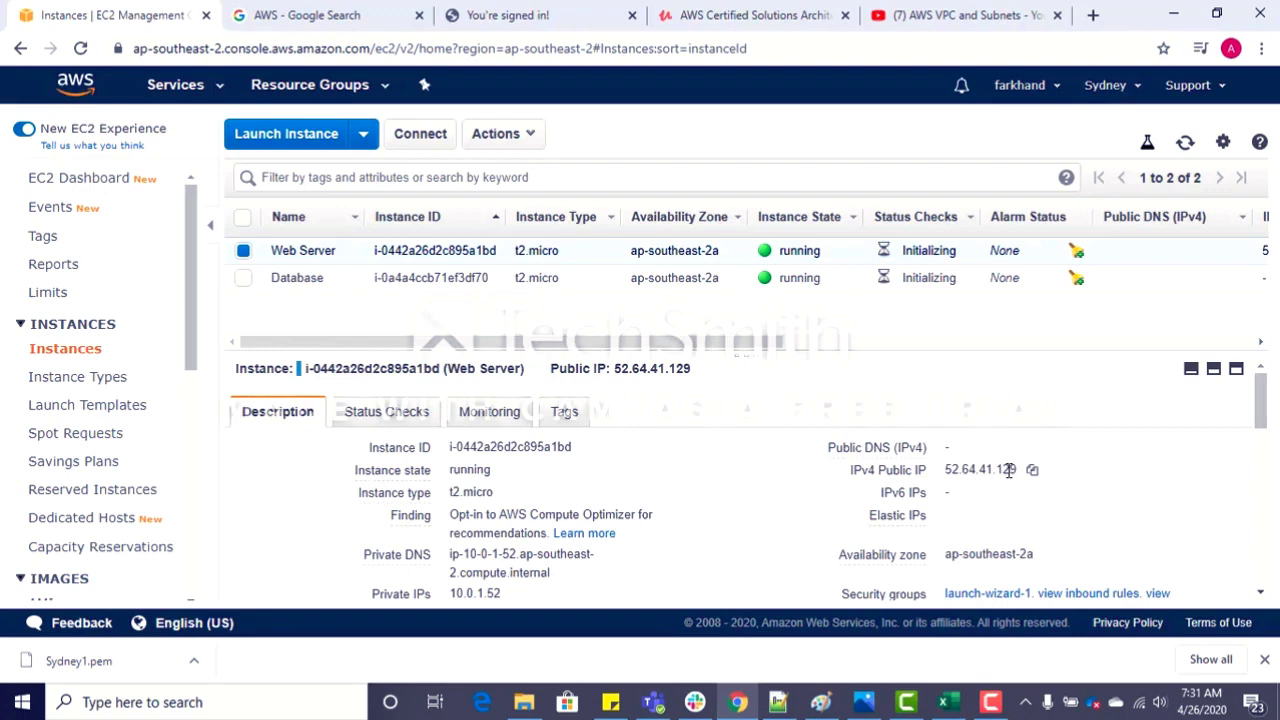
{"action": "left_click", "coordinate": [467, 280]}
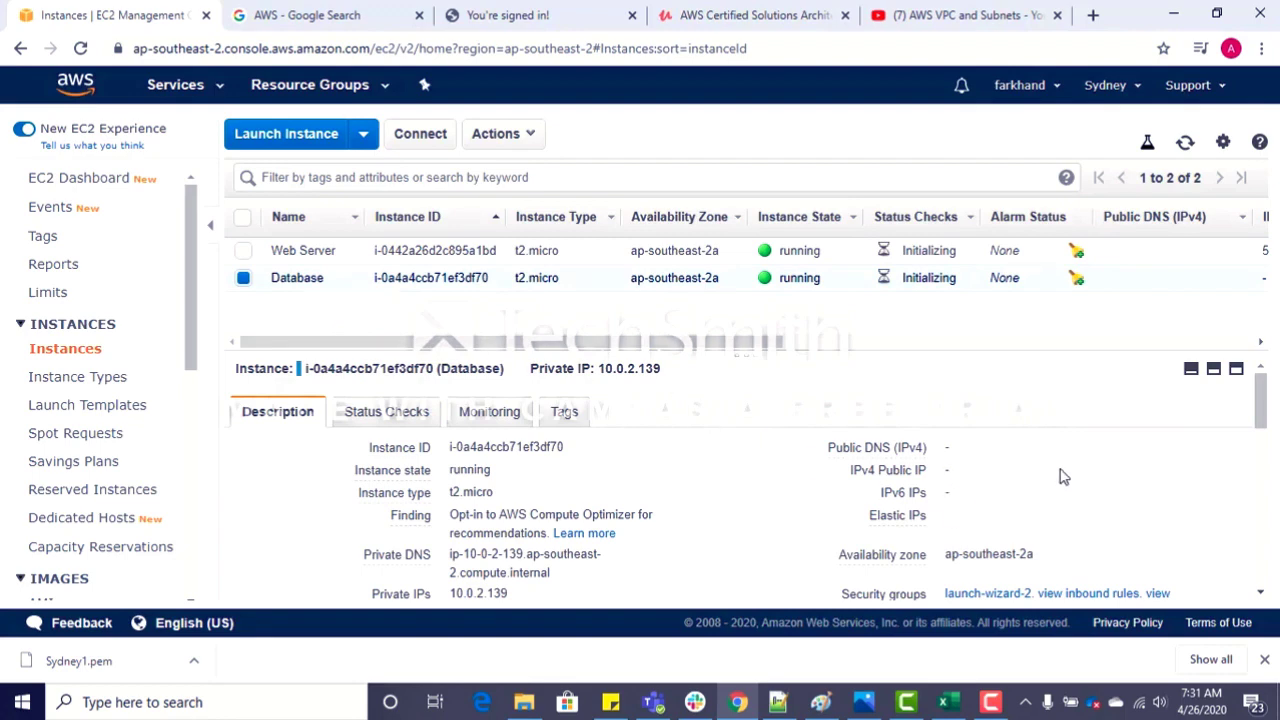
{"action": "mouse_move", "coordinate": [1263, 430]}
{"action": "left_mouse_down"}
{"action": "mouse_move", "coordinate": [1255, 508]}
{"action": "mouse_move", "coordinate": [1264, 408]}
{"action": "left_mouse_up"}
Step: Select the Web Server instance and show the downloaded Sydney1.pem key file in its folder
{"action": "left_click", "coordinate": [307, 254]}
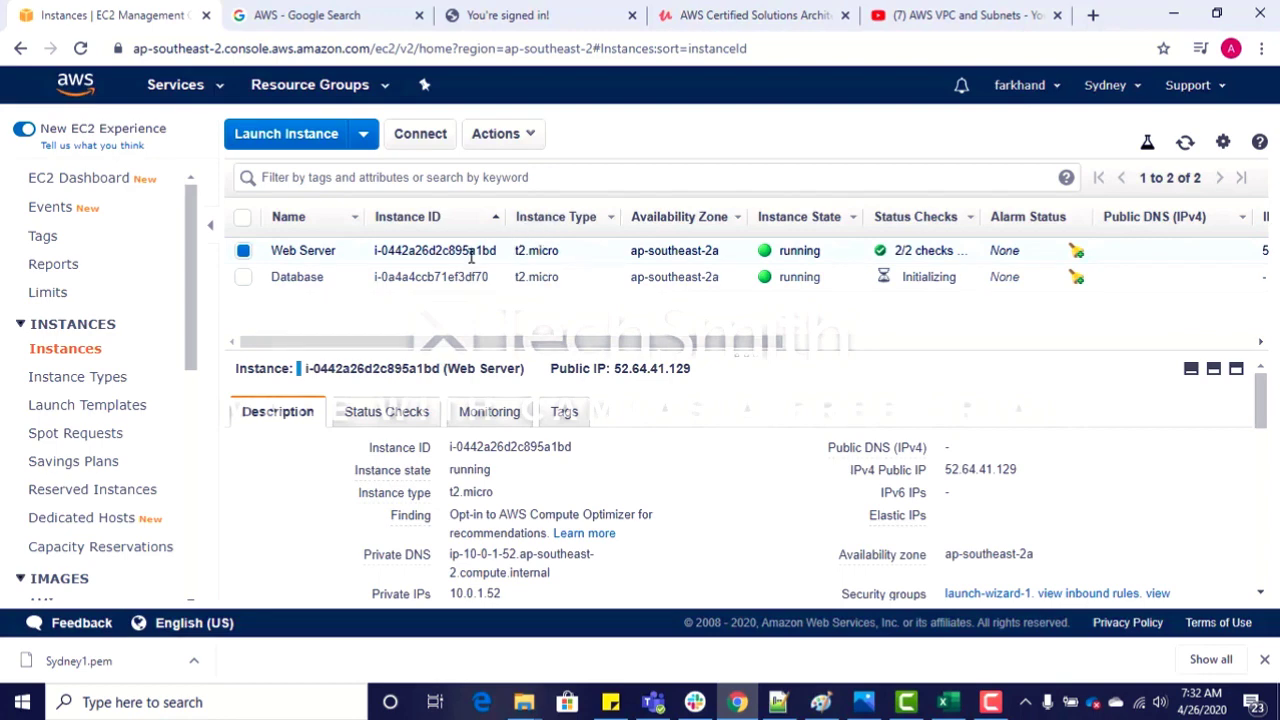
{"action": "left_click", "coordinate": [195, 660]}
{"action": "left_click", "coordinate": [219, 601]}
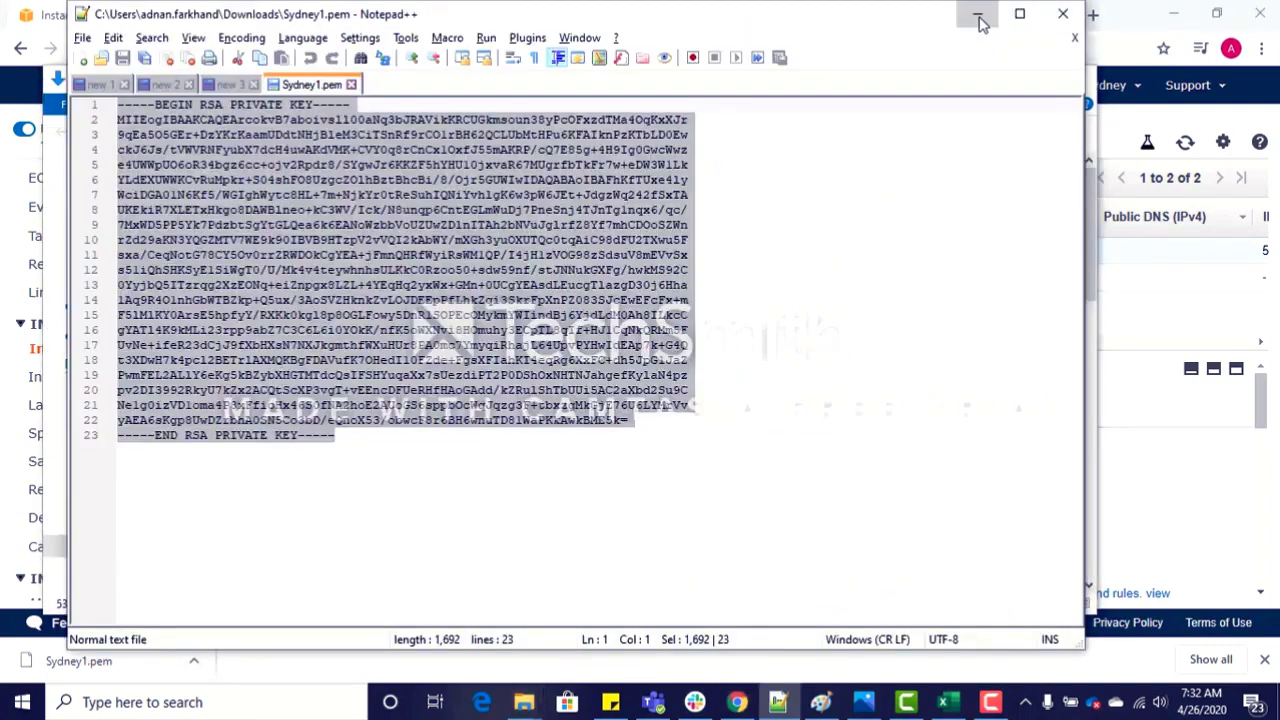
Step: Decrypt the Web Server instance's default Windows administrator password by pasting the private key contents of Sydney1.pem
{"action": "left_click", "coordinate": [980, 22]}
{"action": "left_click", "coordinate": [991, 78]}
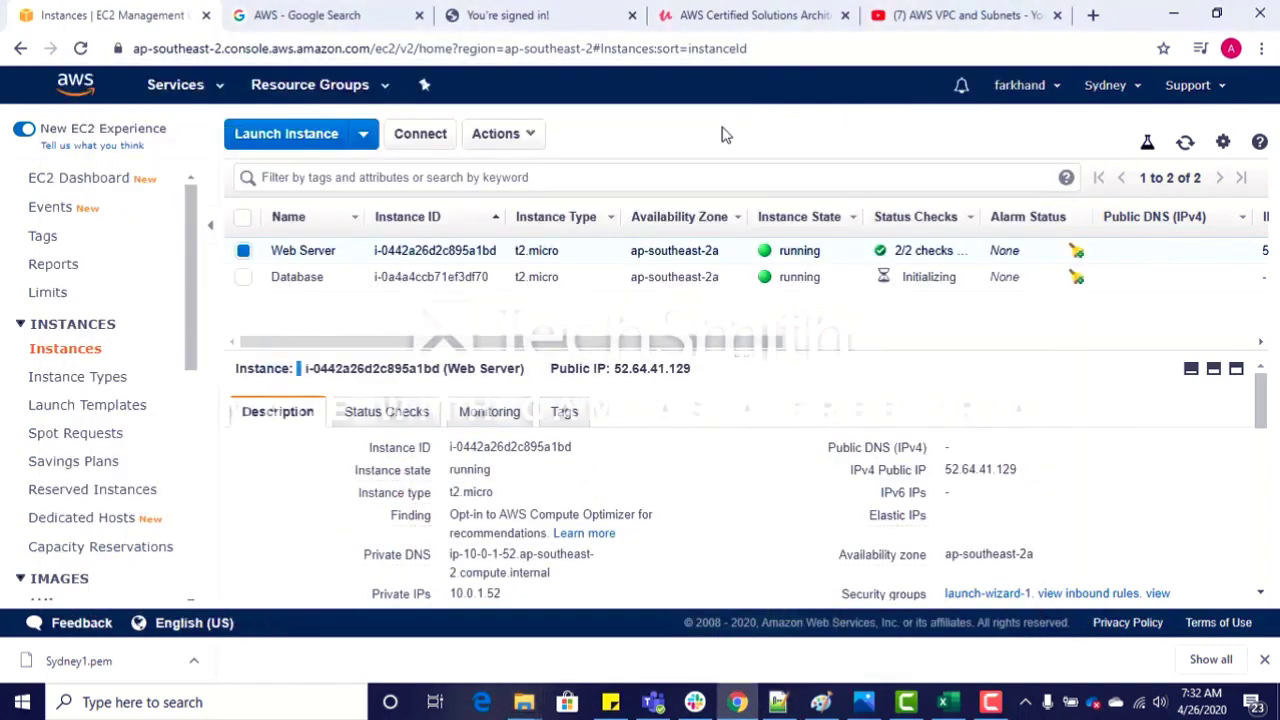
{"action": "left_click", "coordinate": [527, 138]}
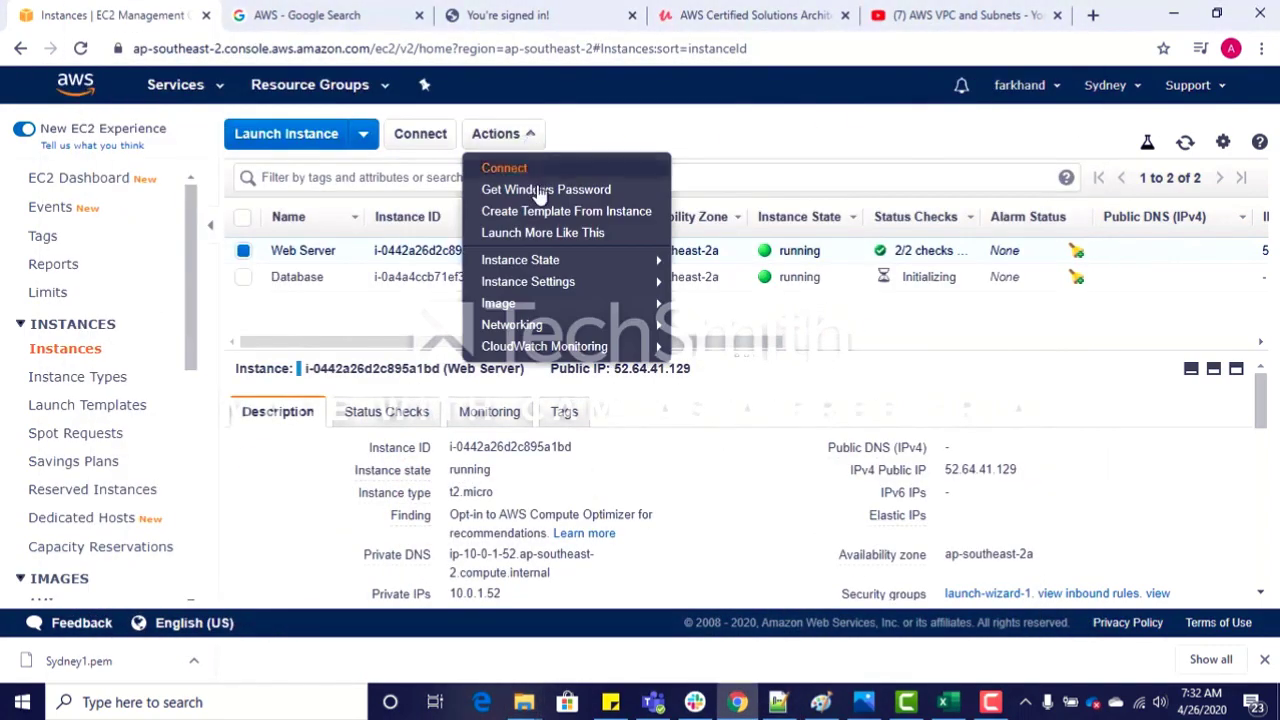
{"action": "left_click", "coordinate": [540, 192]}
{"action": "left_click", "coordinate": [616, 453]}
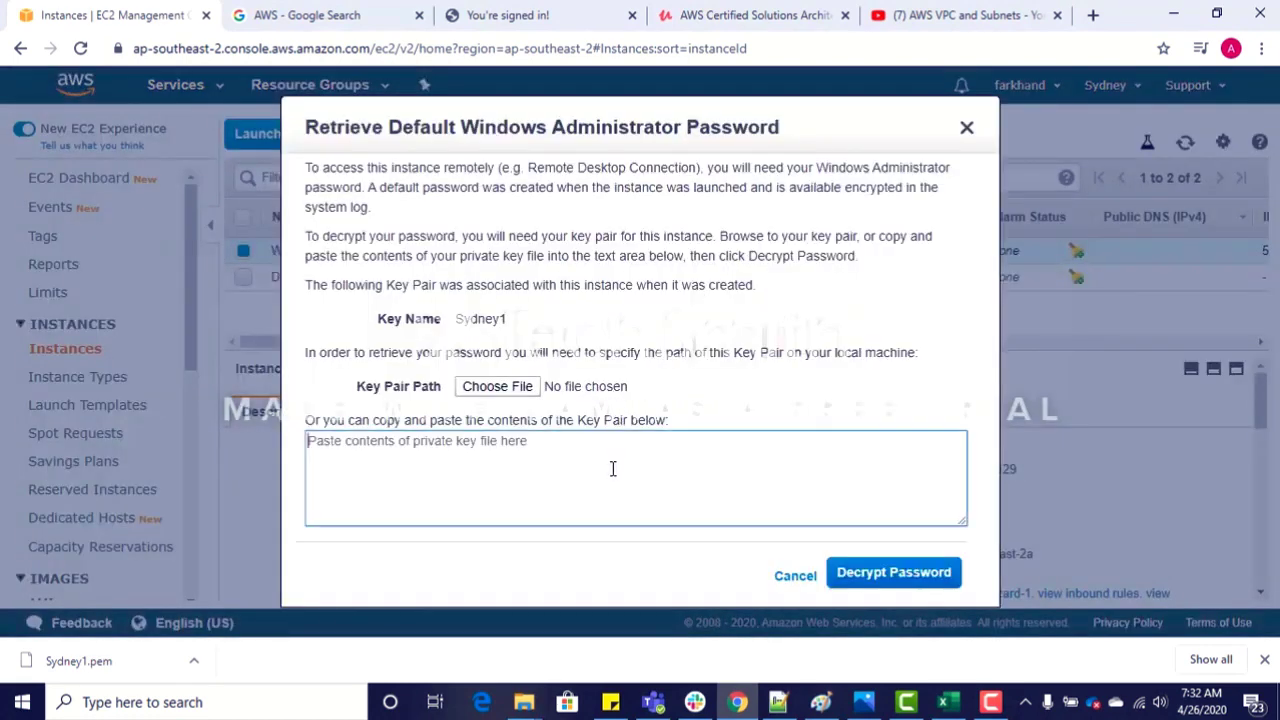
{"action": "key", "text": "ctrl+v"}
{"action": "left_click", "coordinate": [858, 584]}
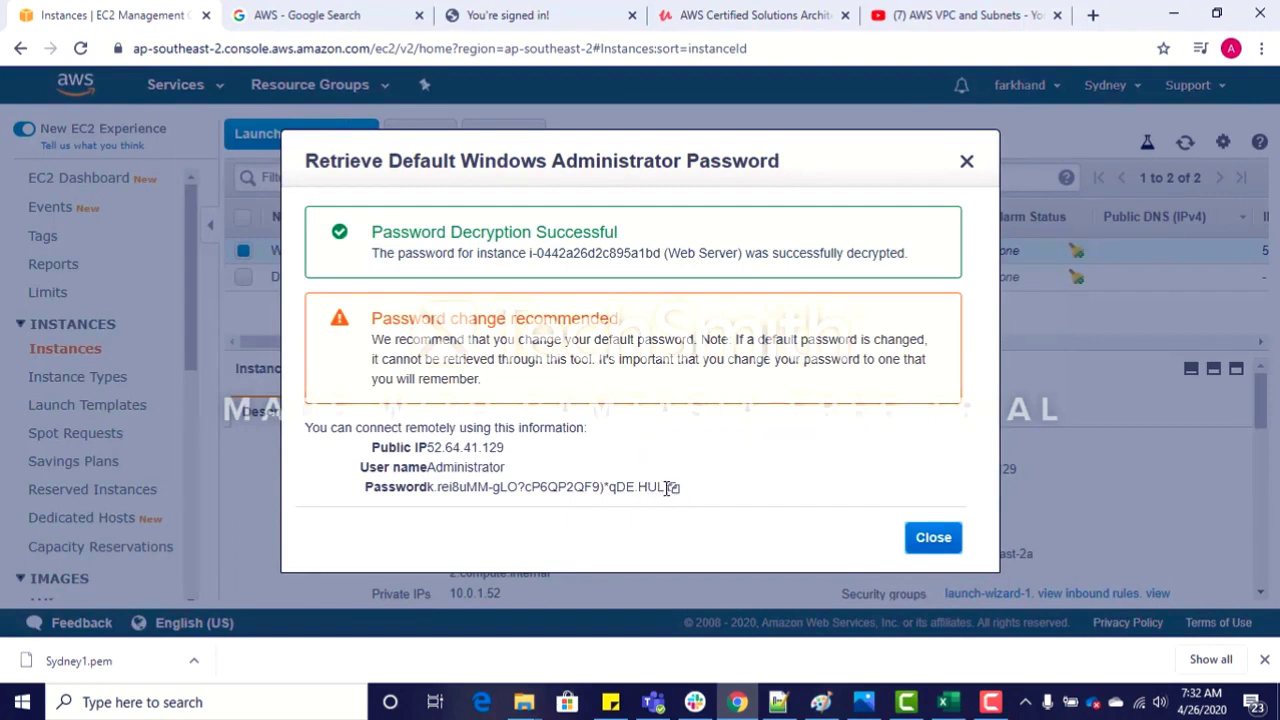
Step: Copy the Web Server's public IP, user name and password into the blank Notepad++ document, closing the Sydney1.pem file
{"action": "left_click_drag", "start_coordinate": [664, 487], "coordinate": [354, 455]}
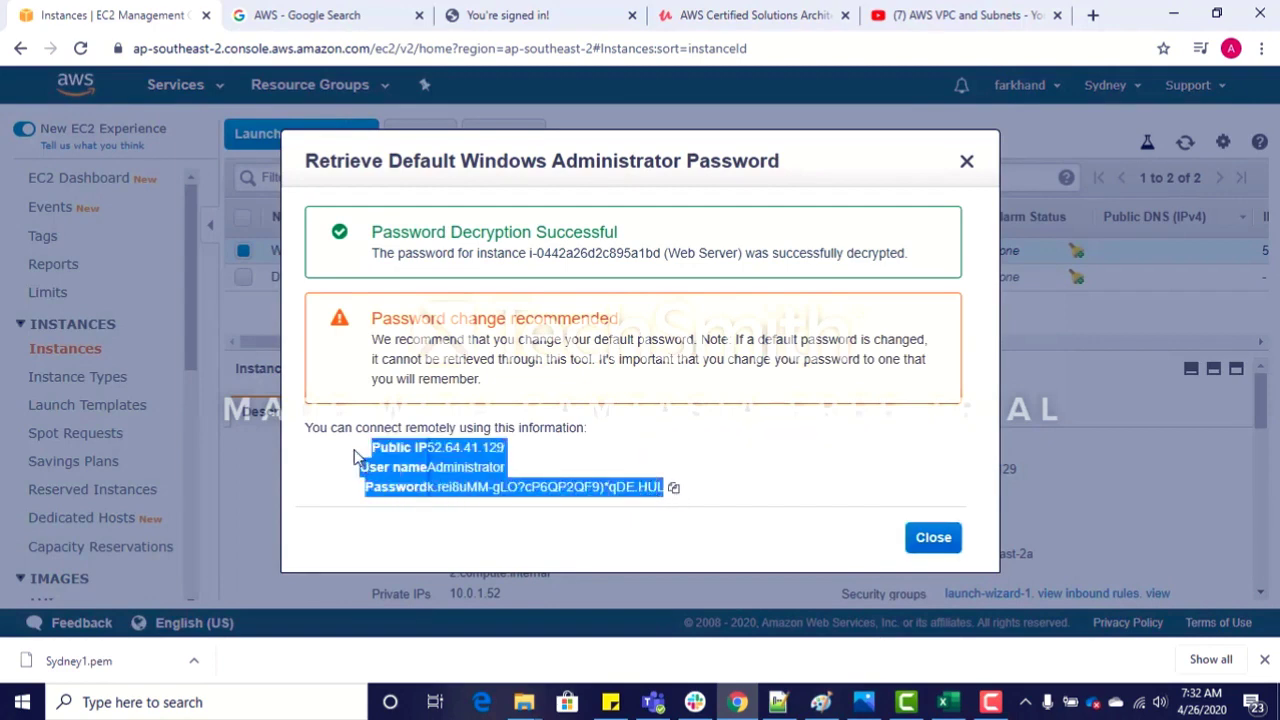
{"action": "key", "text": "alt+Tab"}
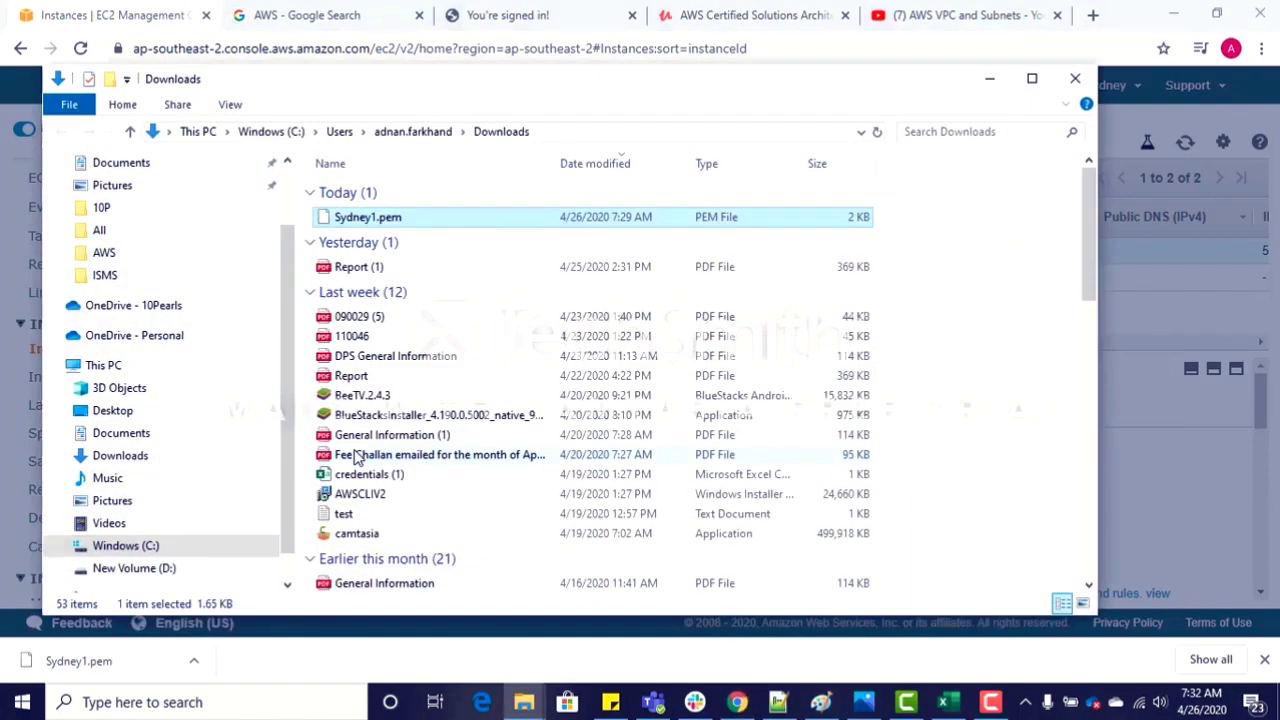
{"action": "key", "text": "alt+Tab"}
{"action": "key", "text": "alt+Tab"}
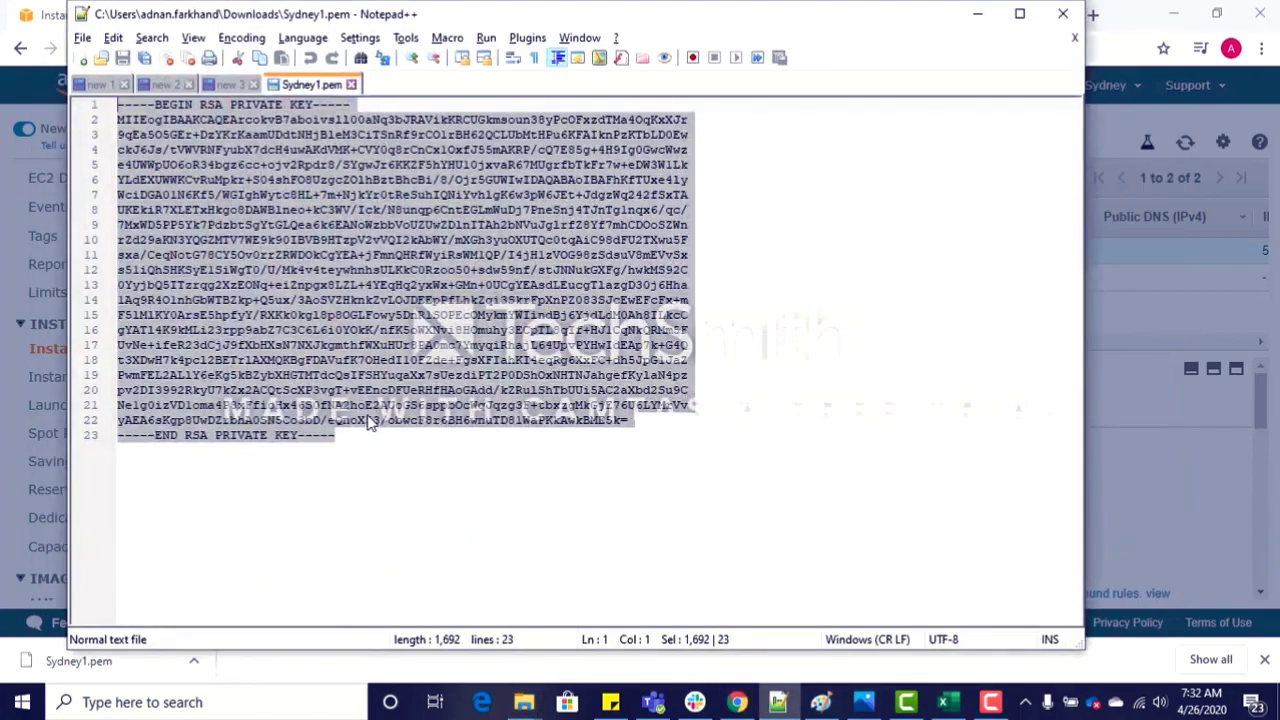
{"action": "left_click", "coordinate": [351, 84]}
{"action": "key", "text": "Delete"}
{"action": "key", "text": "ctrl+v"}
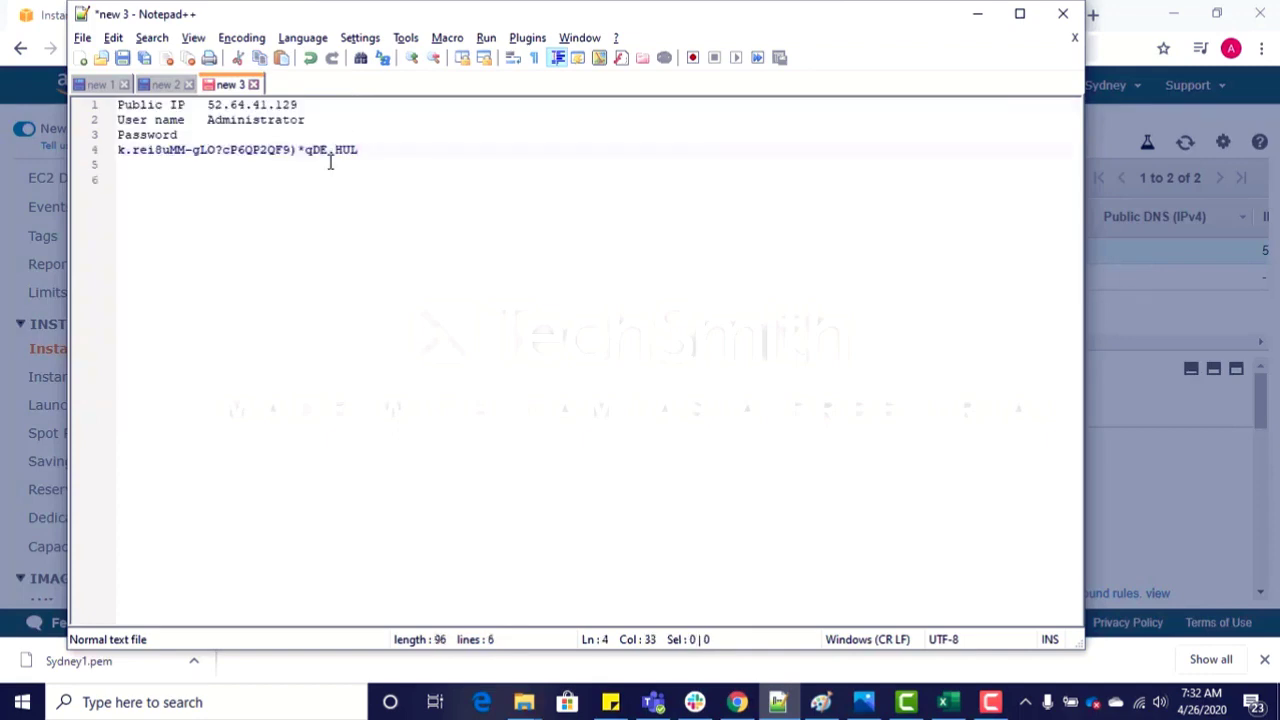
{"action": "key", "text": "Return"}
{"action": "key", "text": "Return"}
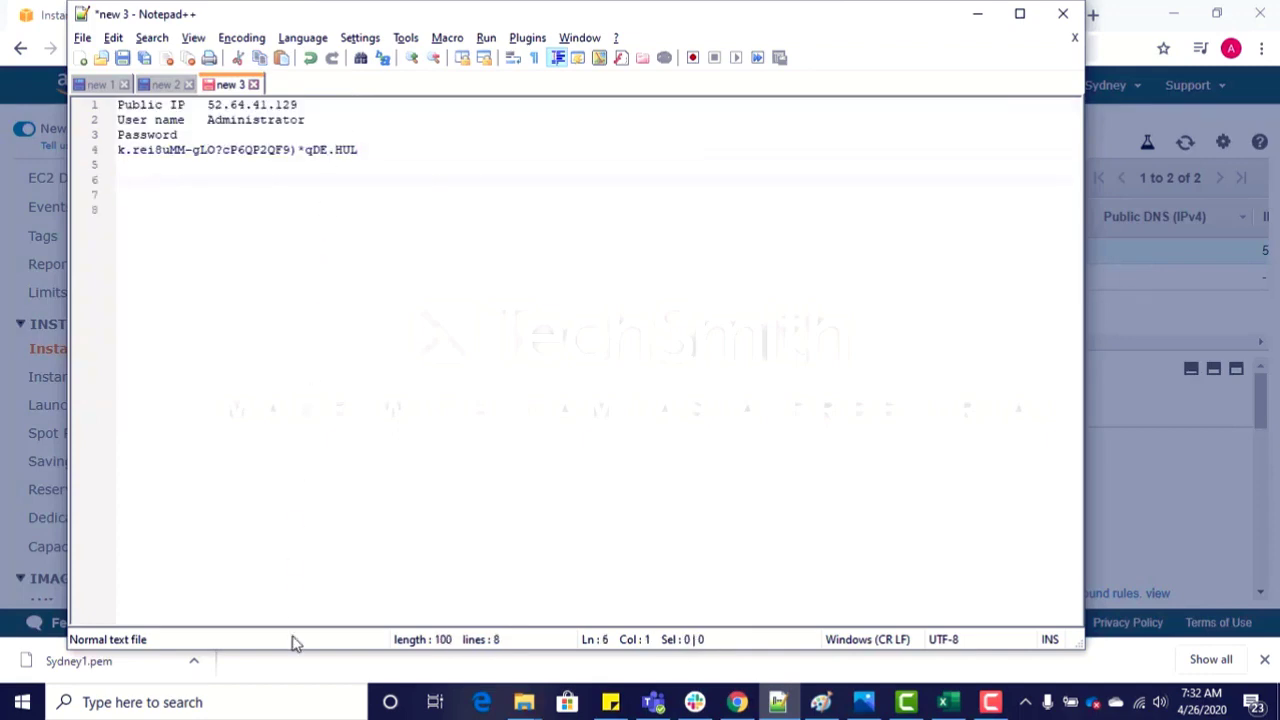
Step: Connect to the Web Server at 52.64.41.129 through Remote Desktop Connection with the administrator password, accepting the unverified certificate
{"action": "left_click", "coordinate": [270, 706]}
{"action": "type", "text": "rem"}
{"action": "key", "text": "Return"}
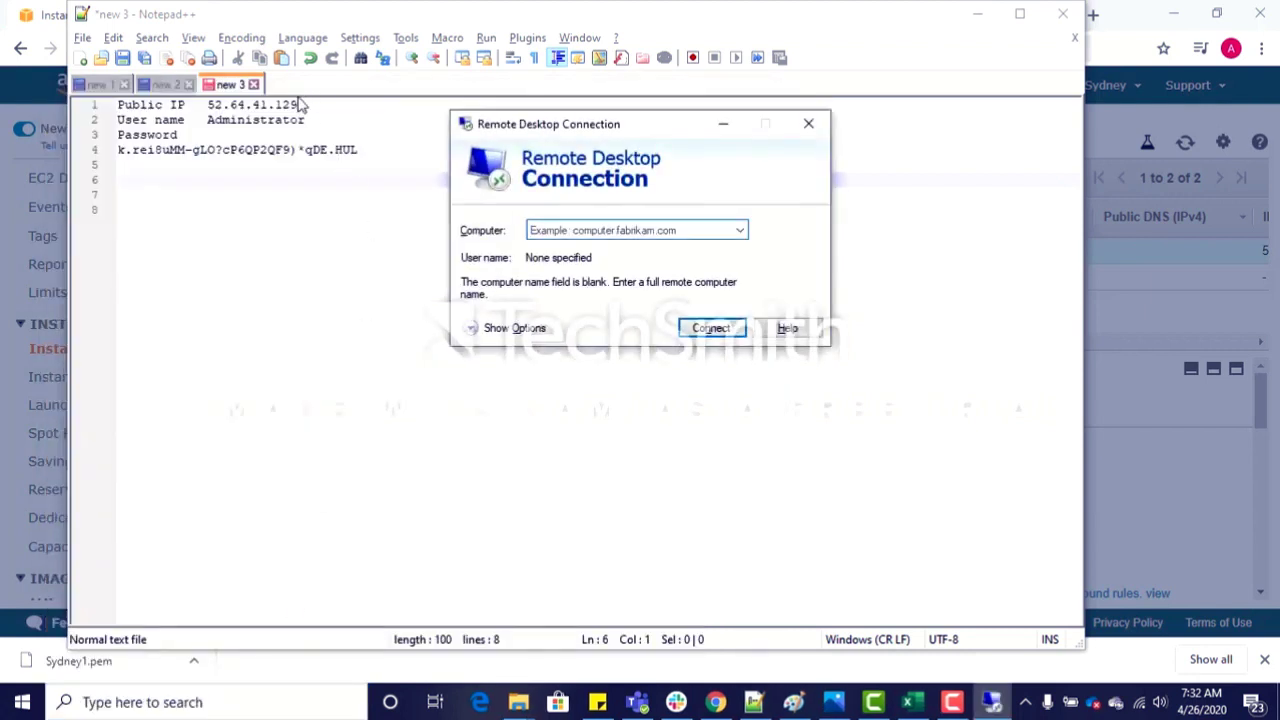
{"action": "left_click_drag", "start_coordinate": [299, 104], "coordinate": [209, 97]}
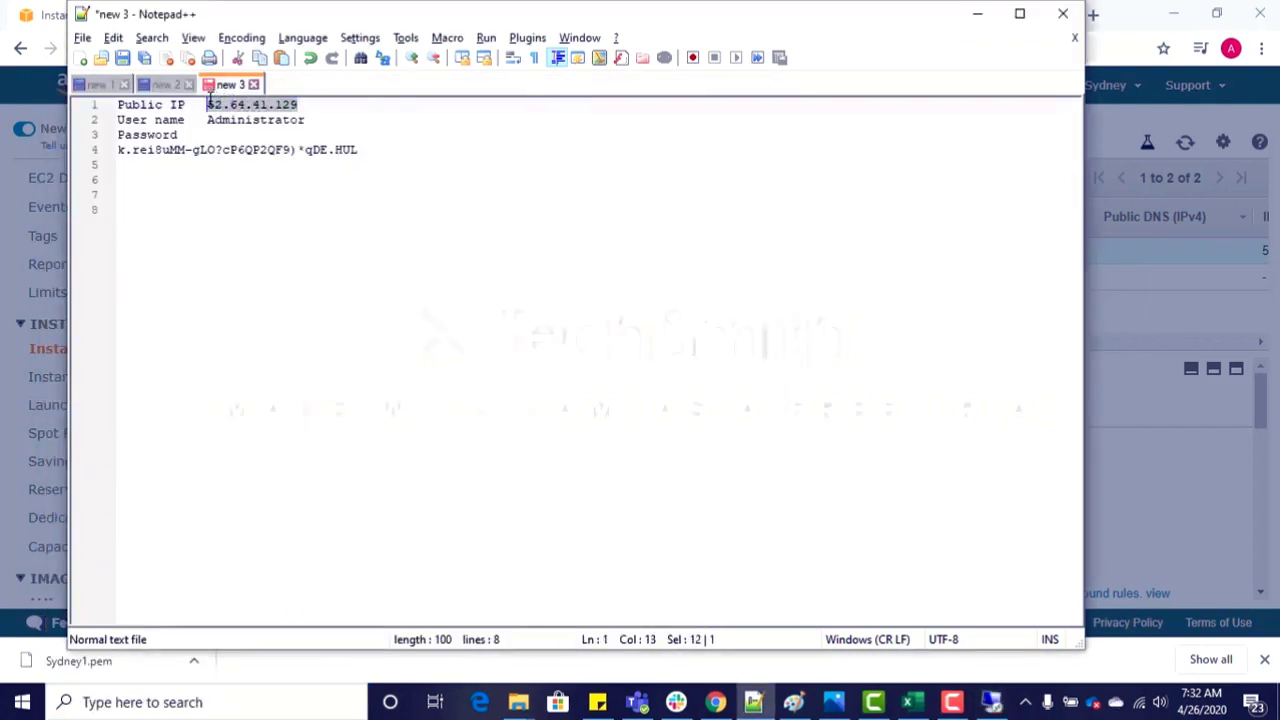
{"action": "key", "text": "ctrl+c"}
{"action": "key", "text": "alt+Tab"}
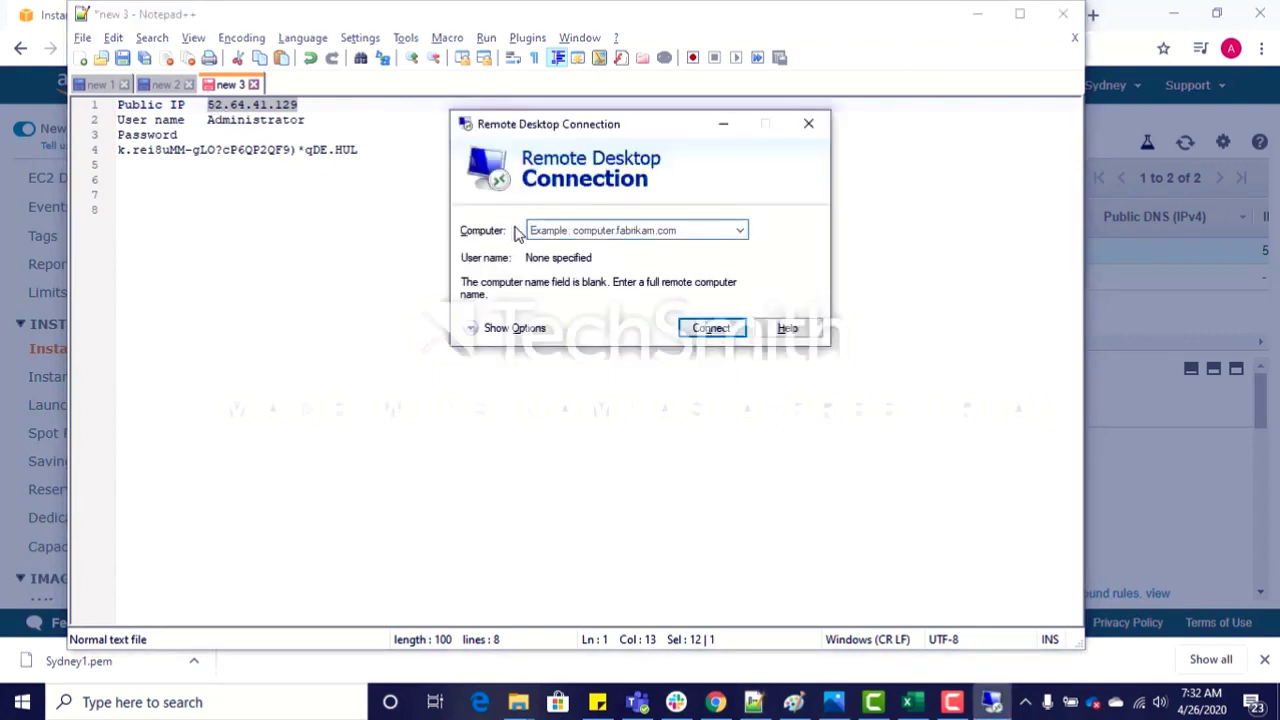
{"action": "key", "text": "ctrl+v"}
{"action": "left_click", "coordinate": [708, 329]}
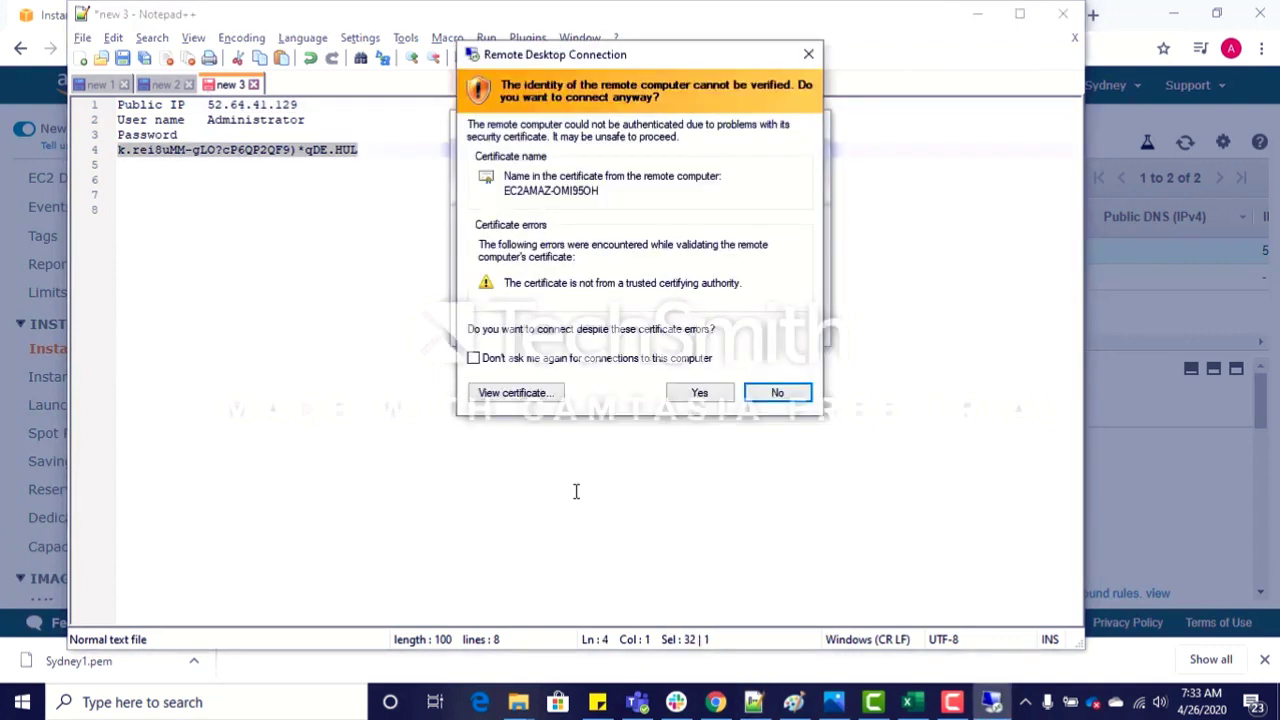
{"action": "left_click", "coordinate": [700, 393]}
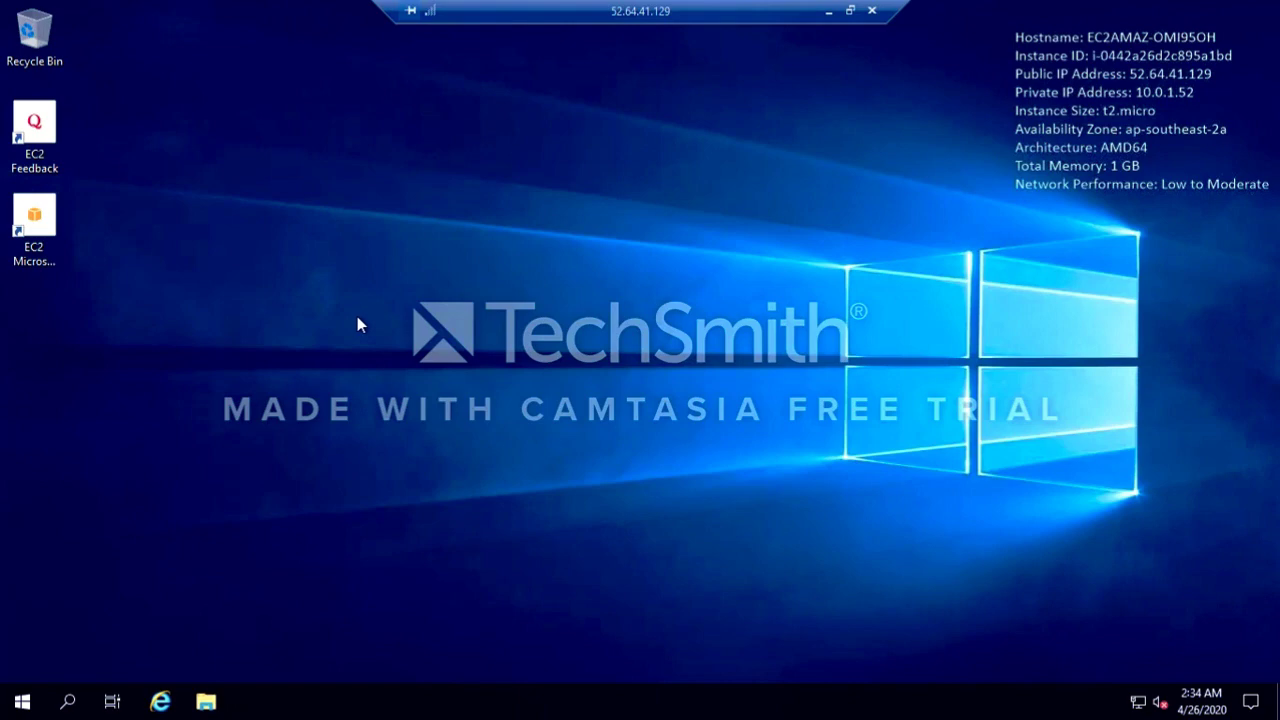
Step: Minimize the remote session, copy the Web Server instance's public IPv4 address from its description, and switch to the Excel workbook
{"action": "left_click", "coordinate": [828, 11]}
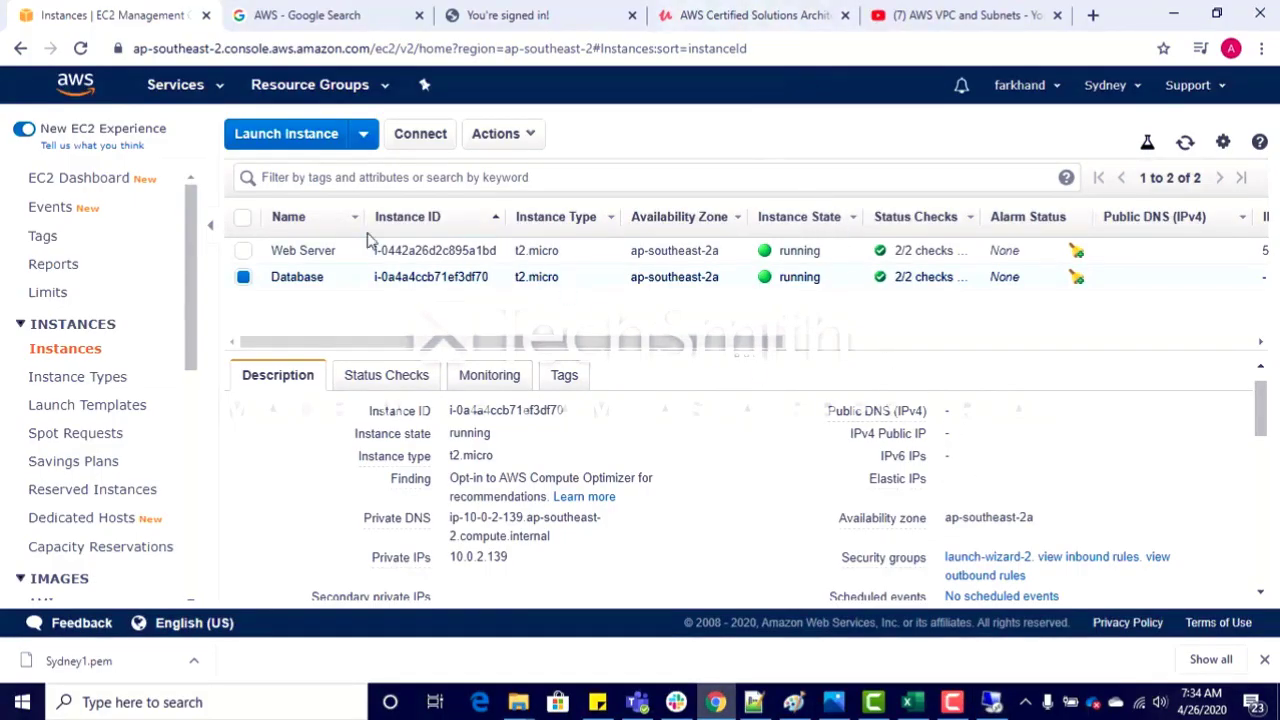
{"action": "left_click", "coordinate": [243, 250]}
{"action": "left_click", "coordinate": [243, 277]}
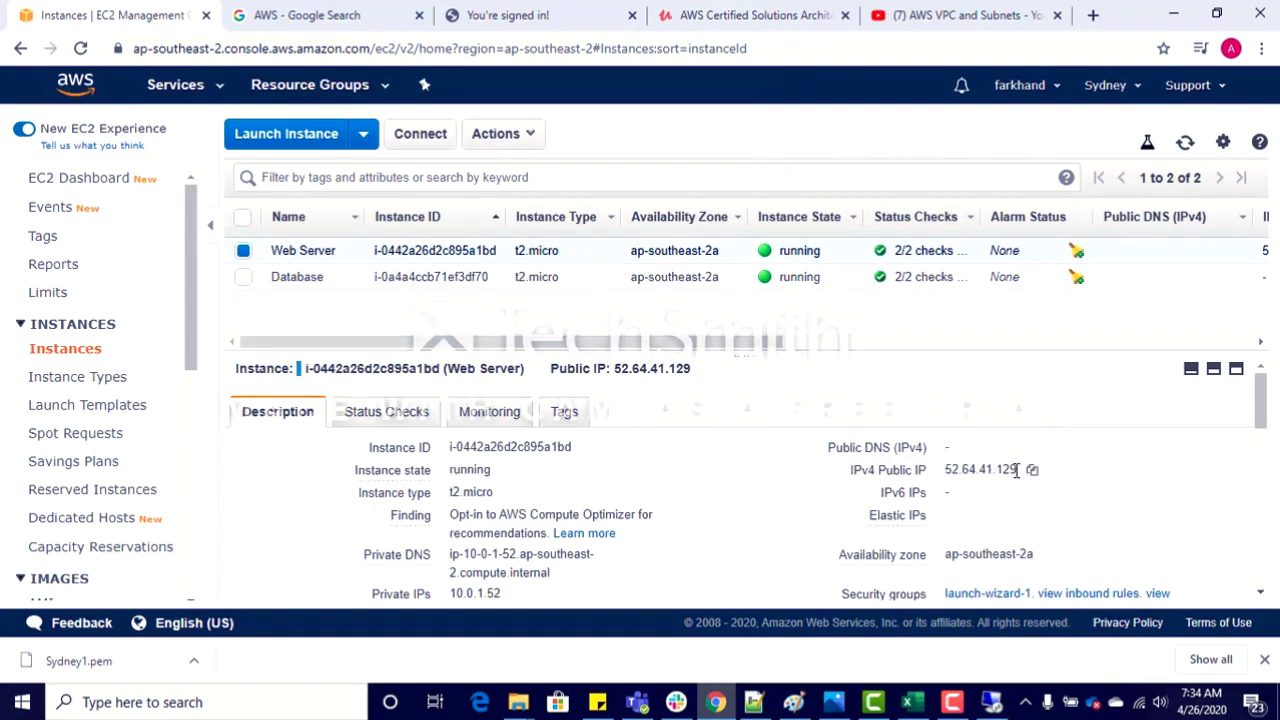
{"action": "left_click_drag", "start_coordinate": [1016, 469], "coordinate": [944, 474]}
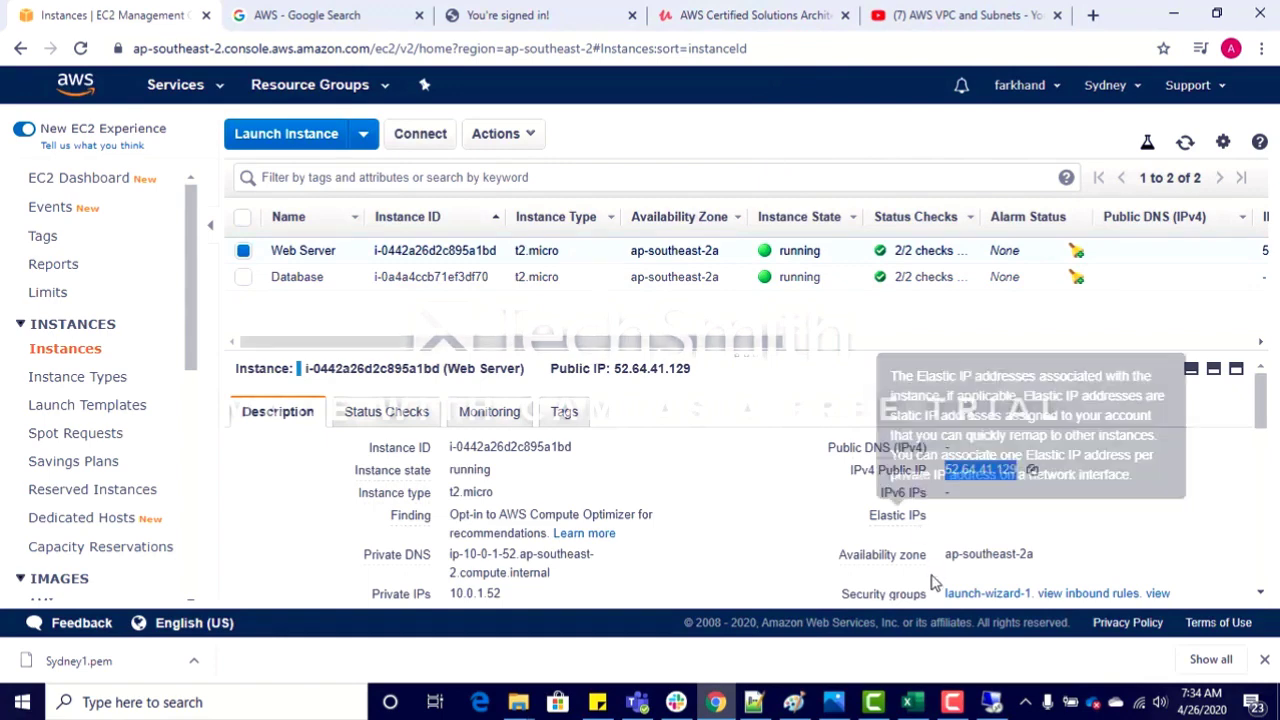
{"action": "left_click", "coordinate": [910, 703]}
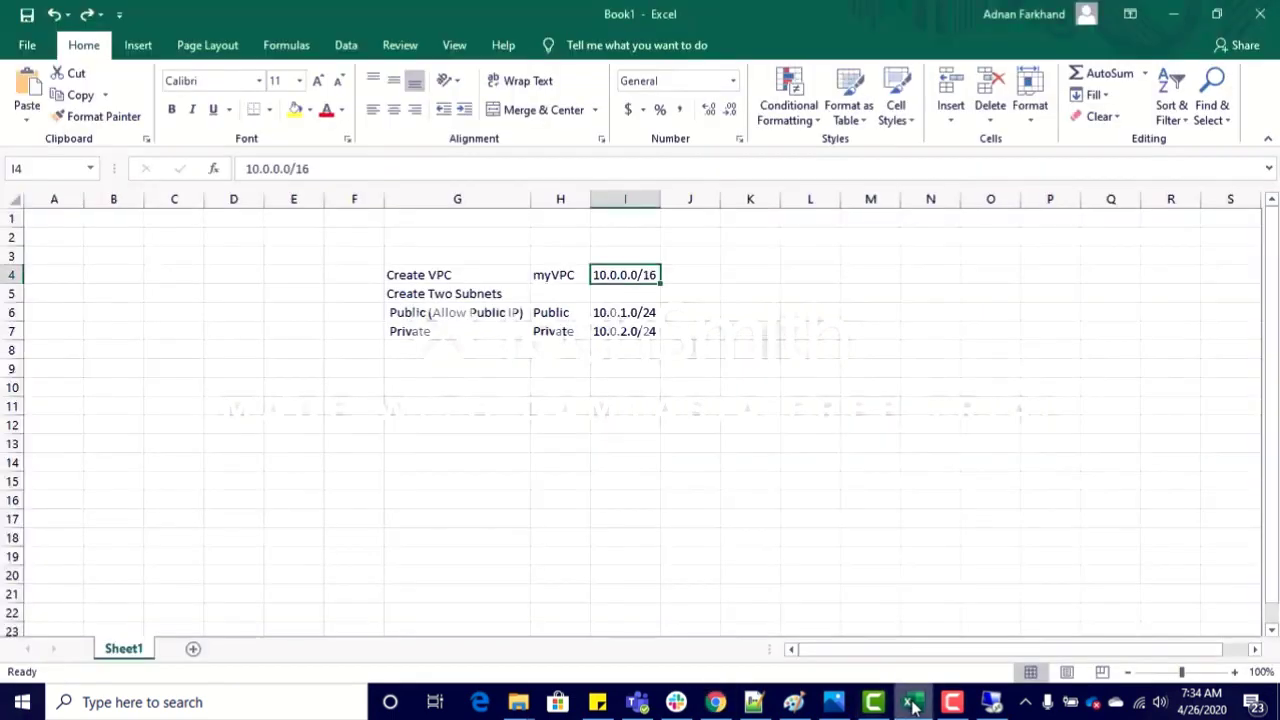
Step: Enter Web Server in J6 with column J fitted to its text, and paste the public IP 52.64.41.129 into K6
{"action": "left_click", "coordinate": [695, 272]}
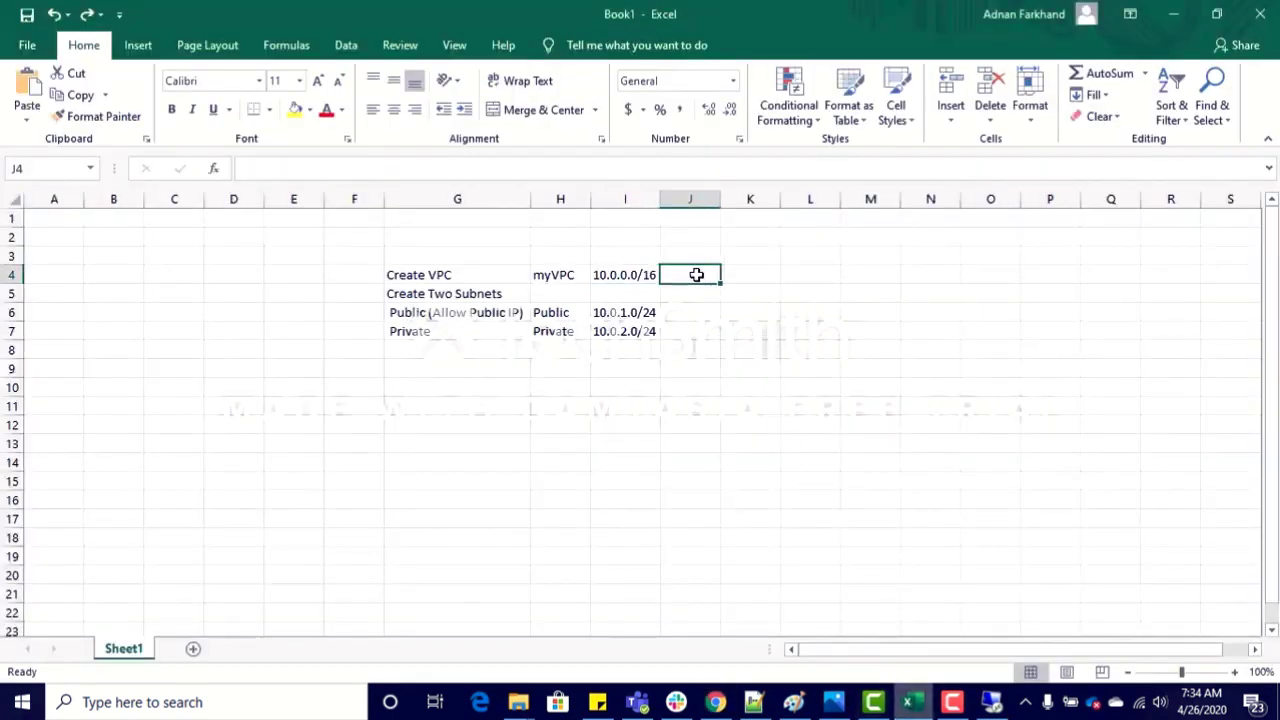
{"action": "left_click", "coordinate": [691, 309]}
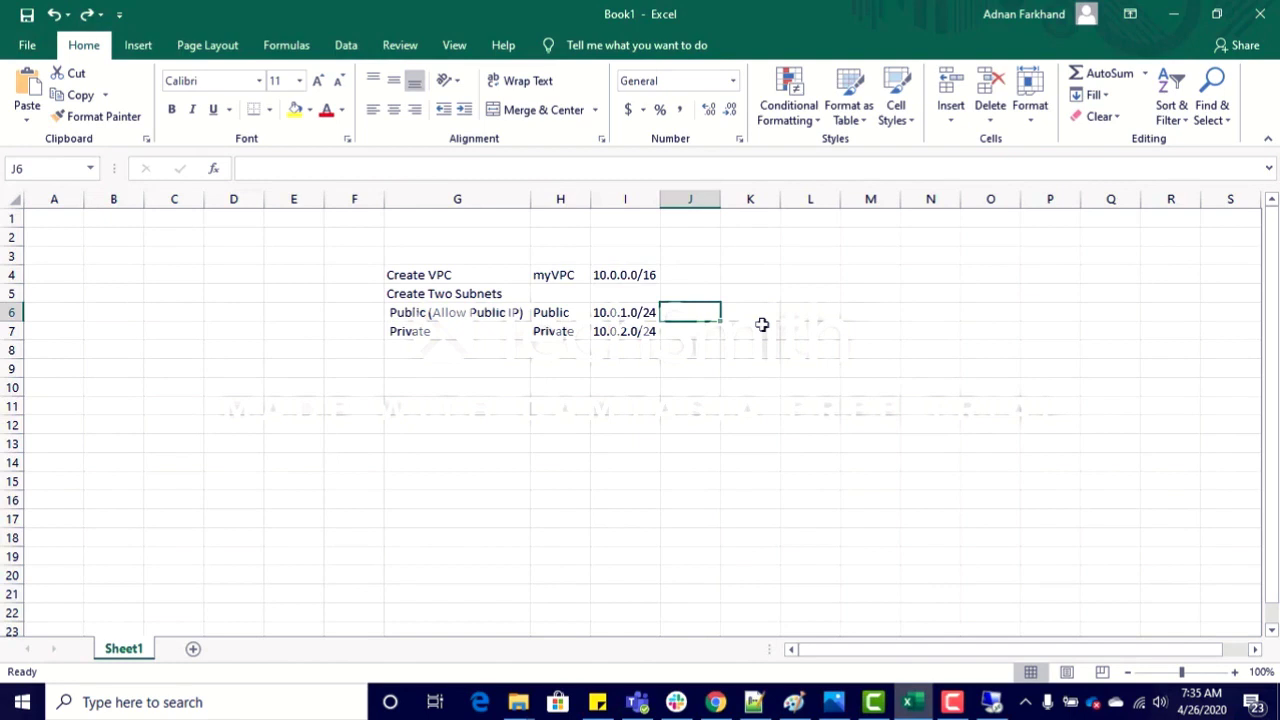
{"action": "type", "text": "Web"}
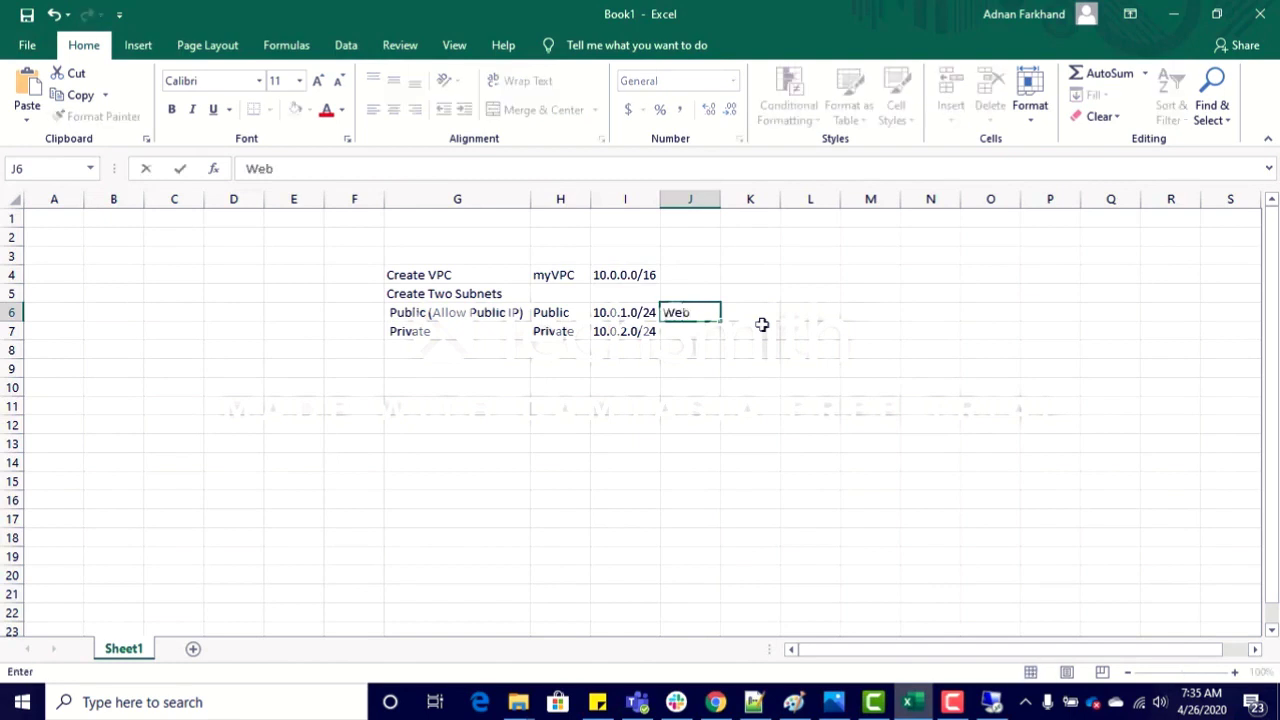
{"action": "type", "text": " Server"}
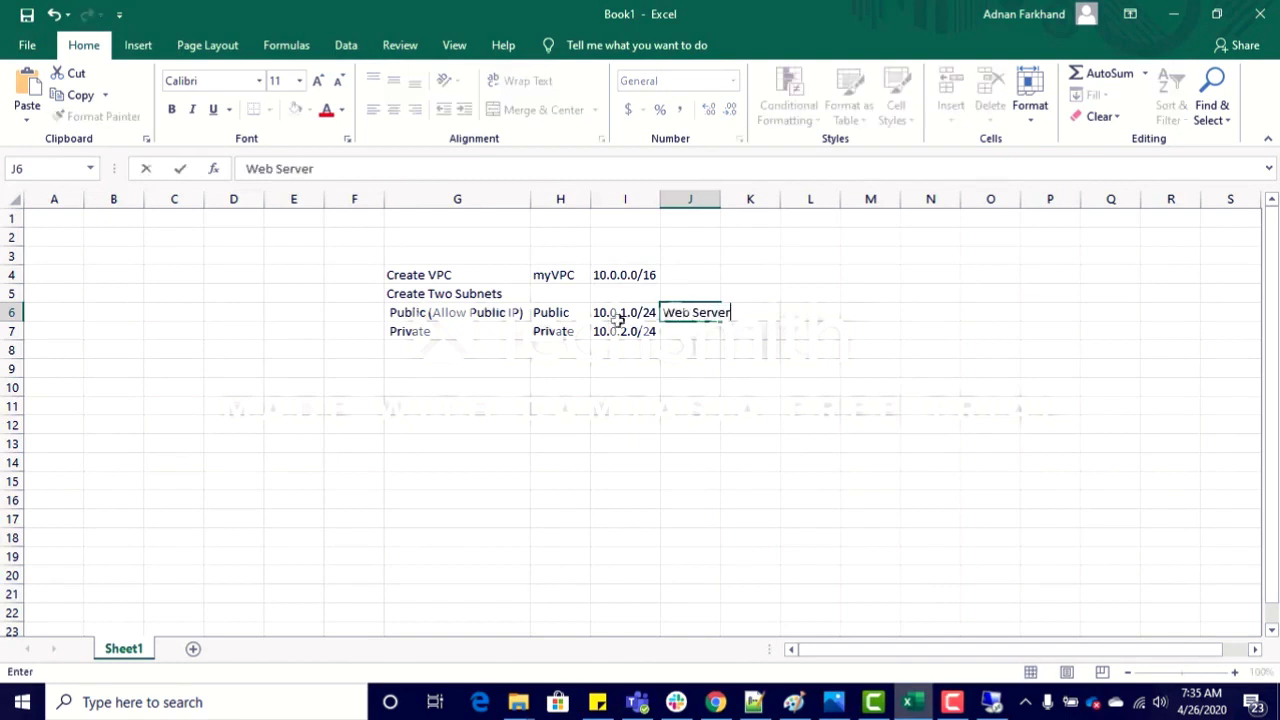
{"action": "left_click", "coordinate": [724, 199]}
{"action": "left_click", "coordinate": [769, 313]}
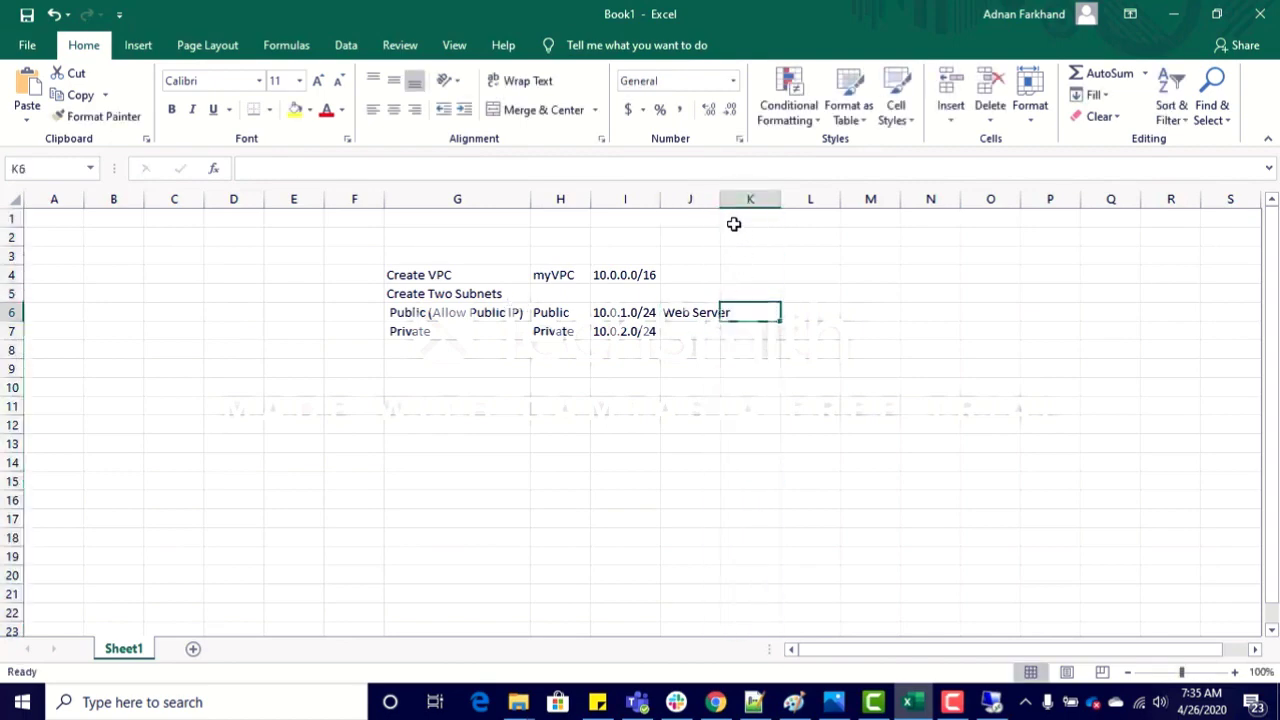
{"action": "double_click", "coordinate": [717, 192]}
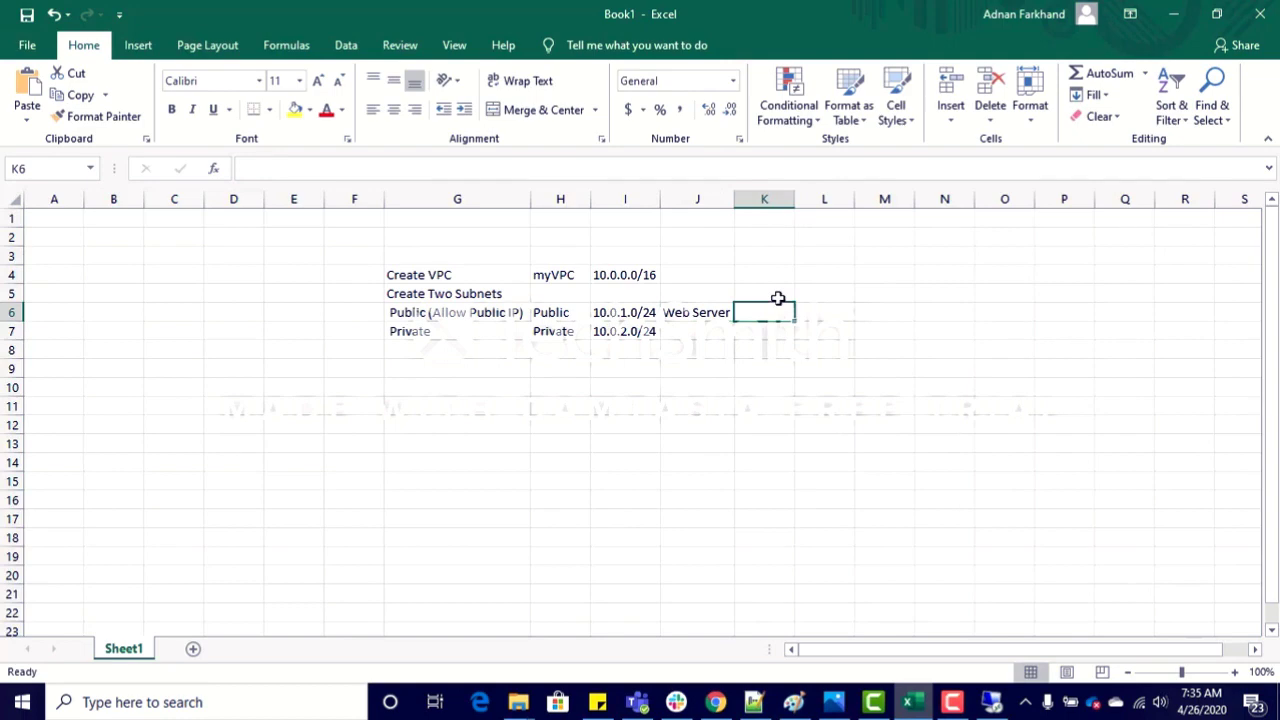
{"action": "key", "text": "ctrl+v"}
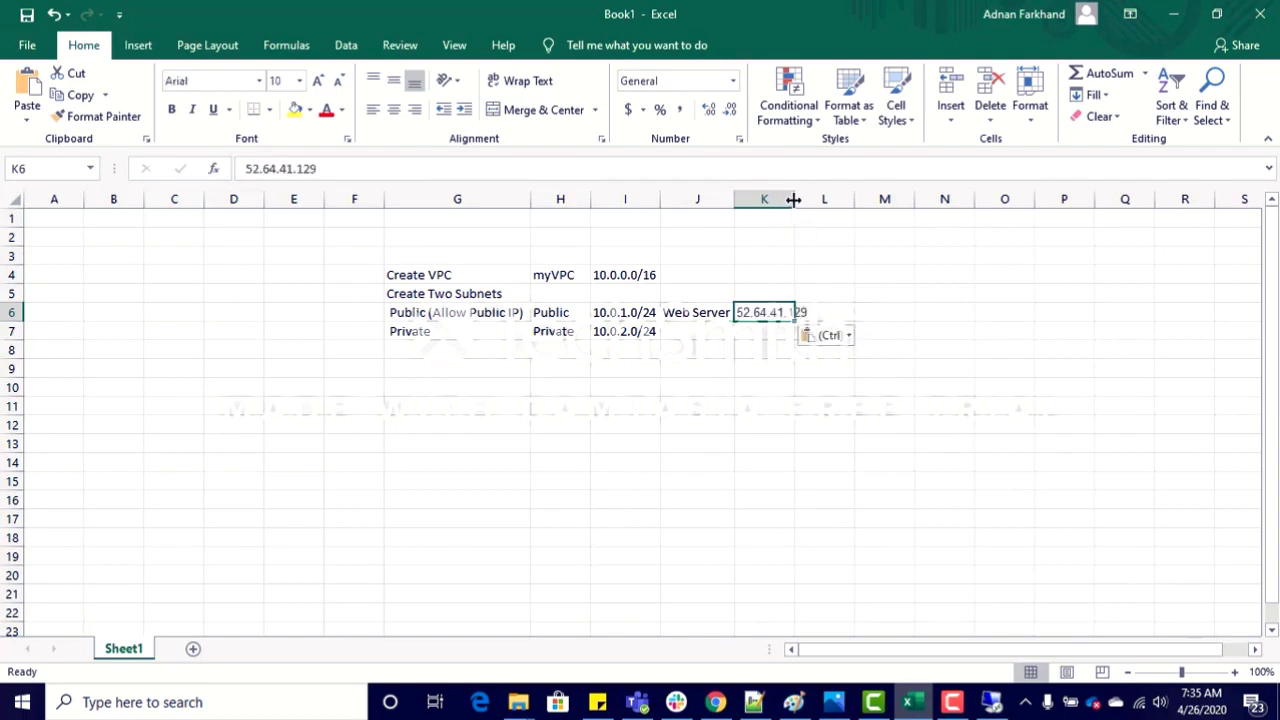
Step: Copy the Web Server instance's private IP 10.0.1.52 from the EC2 console into cell L6 of the Excel sheet
{"action": "key", "text": "alt+Tab"}
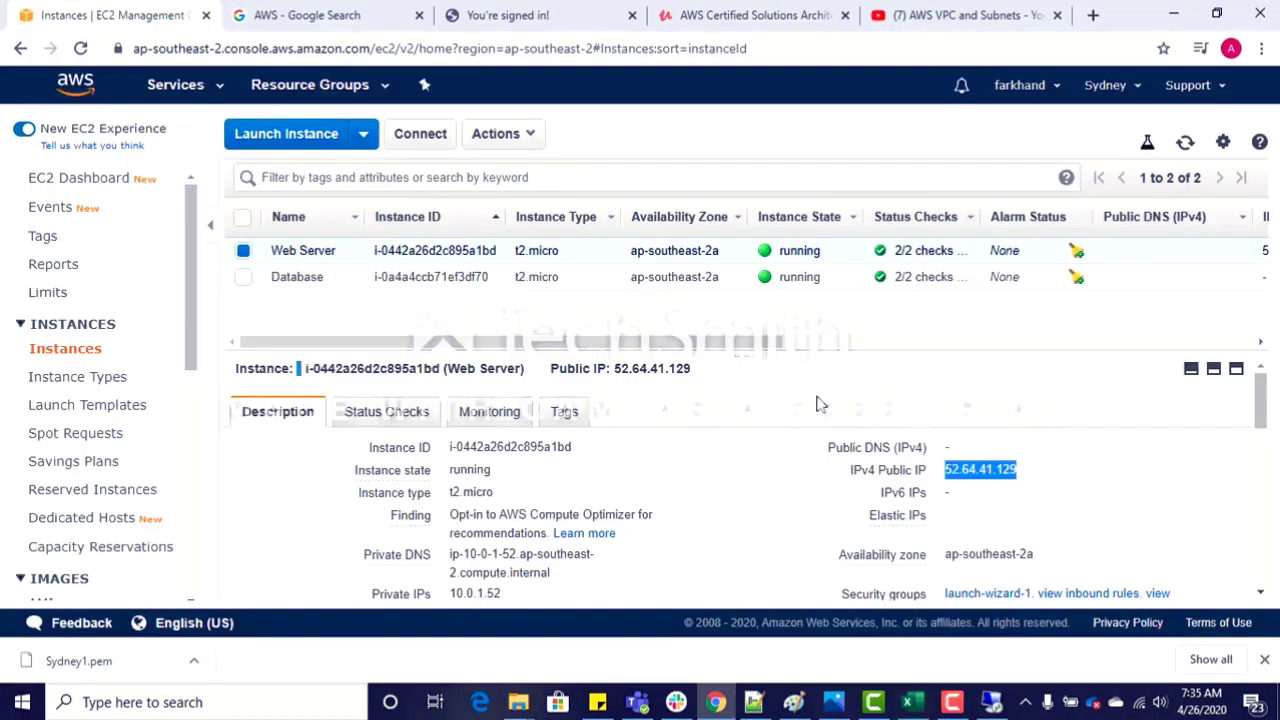
{"action": "left_click", "coordinate": [516, 594]}
{"action": "key", "text": "alt+Tab"}
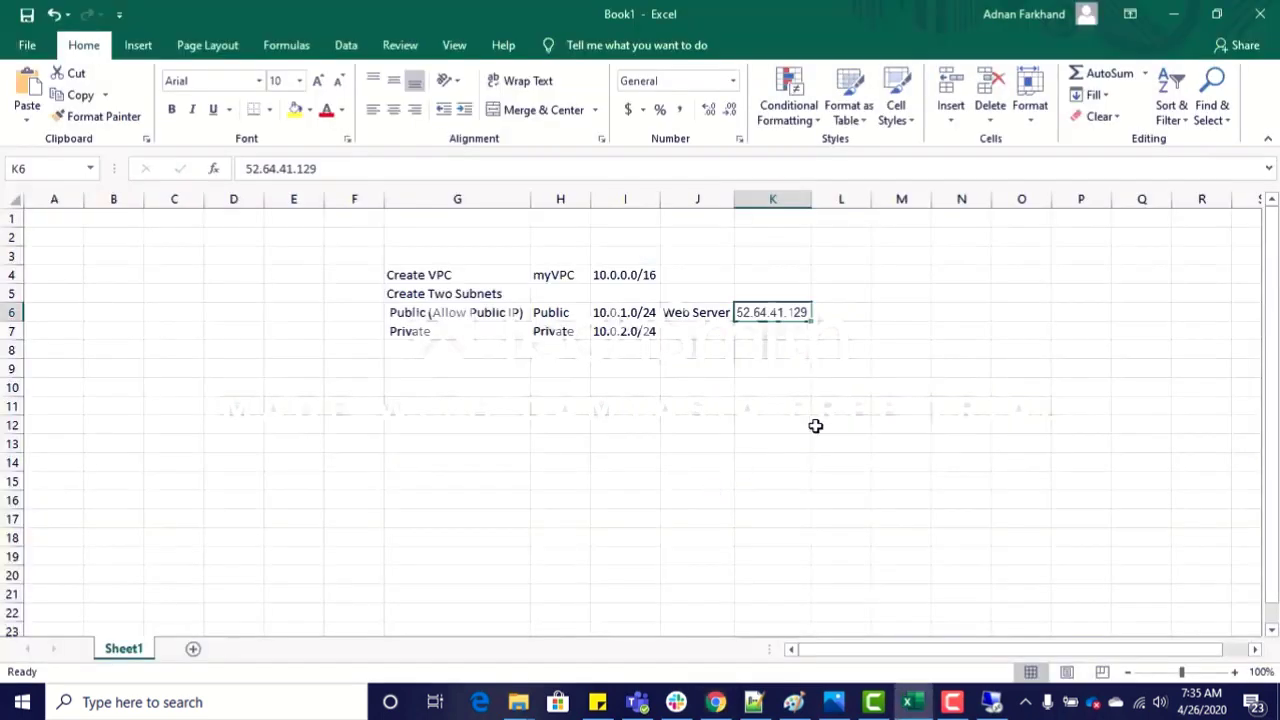
{"action": "left_click", "coordinate": [852, 315]}
{"action": "key", "text": "ctrl+v"}
{"action": "left_click", "coordinate": [840, 384]}
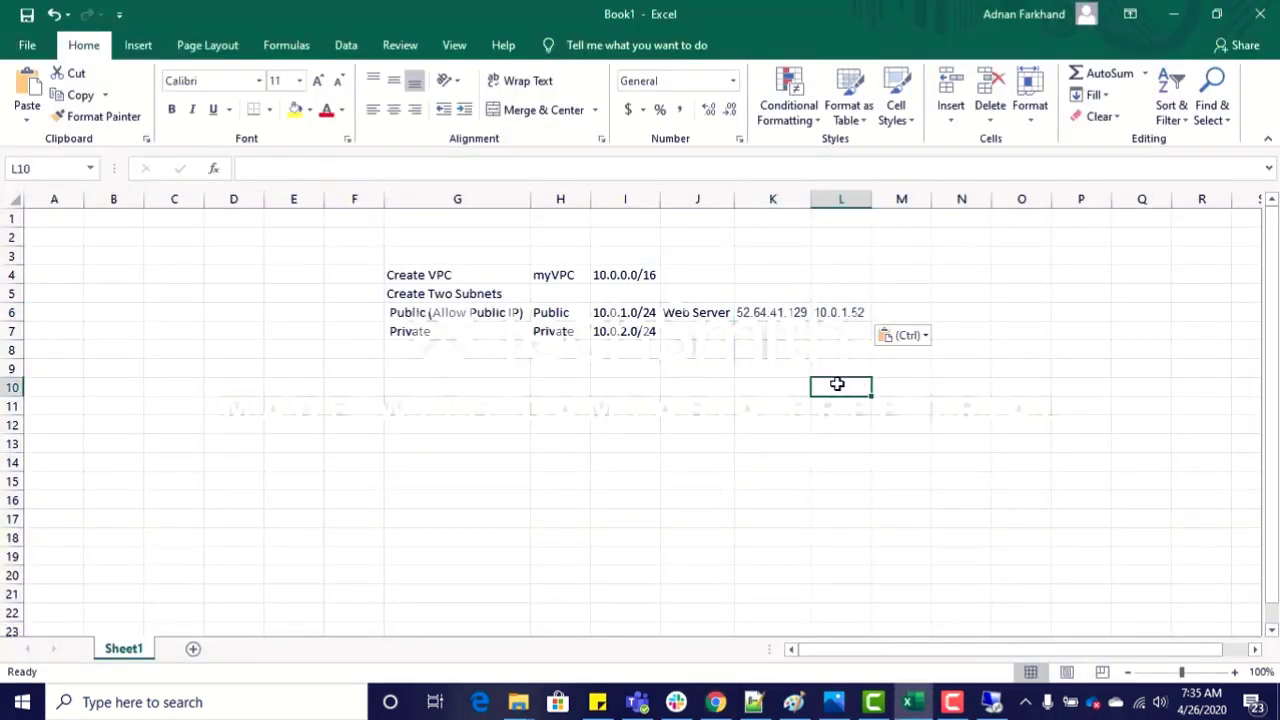
Step: Copy the Database instance's private IP 10.0.2.139 from the EC2 console into cell L7 of the Excel sheet
{"action": "key", "text": "alt+Tab"}
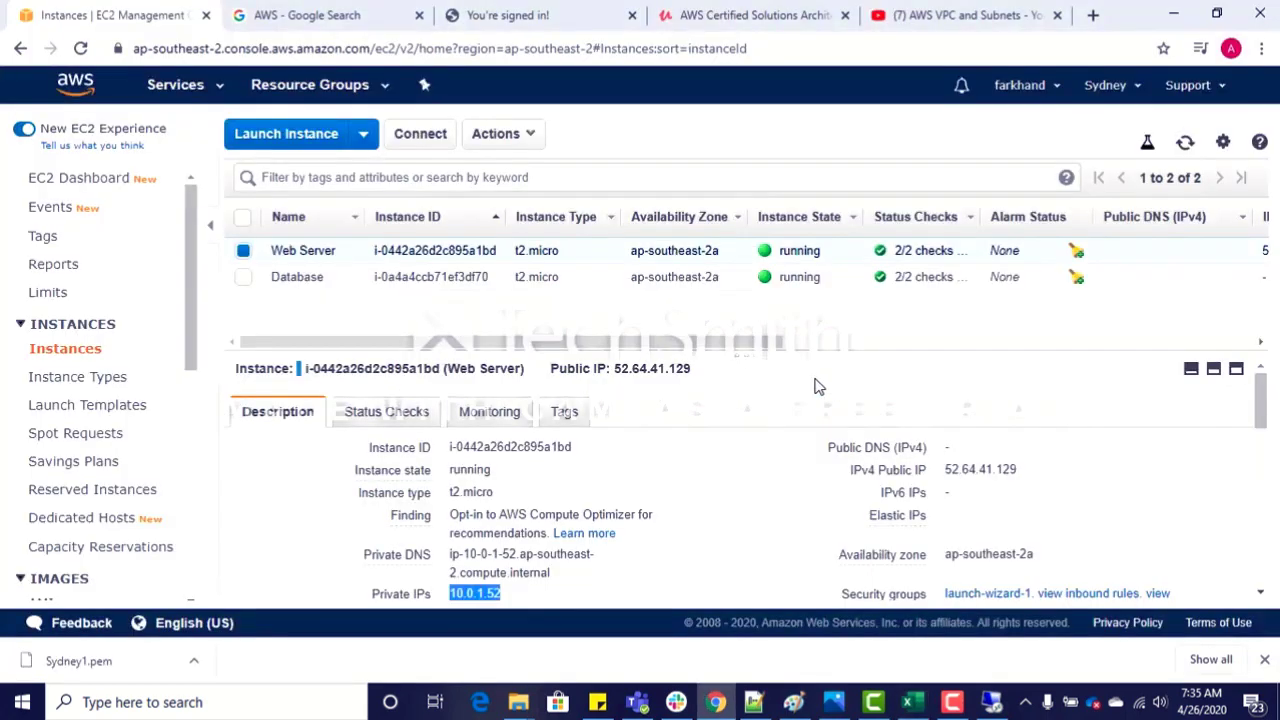
{"action": "left_click", "coordinate": [247, 280]}
{"action": "left_click", "coordinate": [255, 279]}
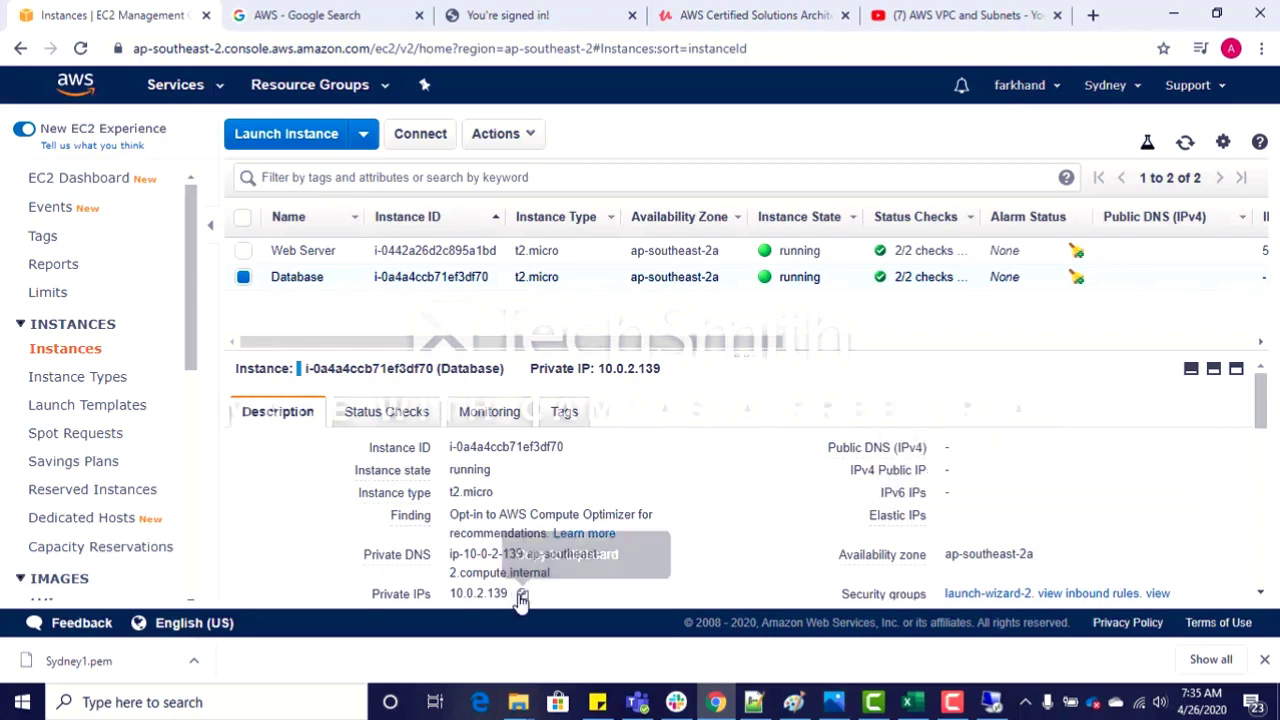
{"action": "left_click", "coordinate": [521, 595]}
{"action": "key", "text": "alt+Tab"}
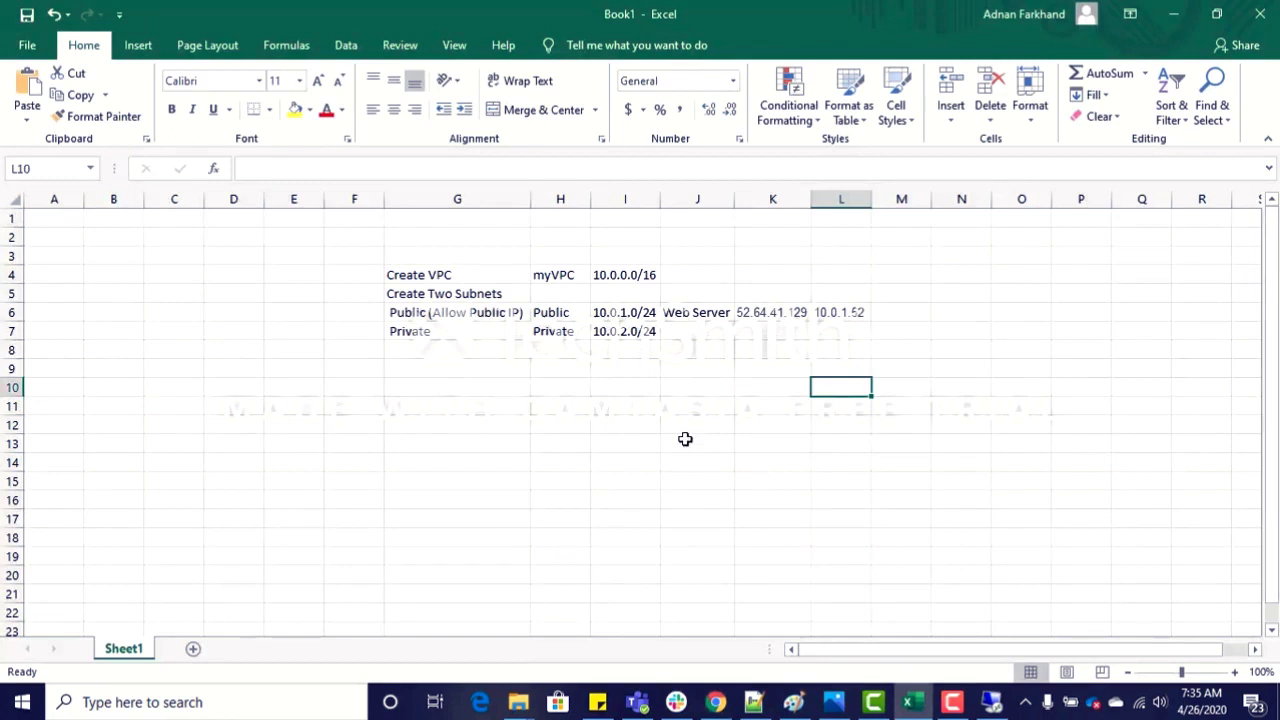
{"action": "left_click", "coordinate": [831, 331]}
{"action": "key", "text": "ctrl+v"}
Step: Enter Database in cell J7 and N/A in cell K7 as its public IP
{"action": "left_click", "coordinate": [688, 331]}
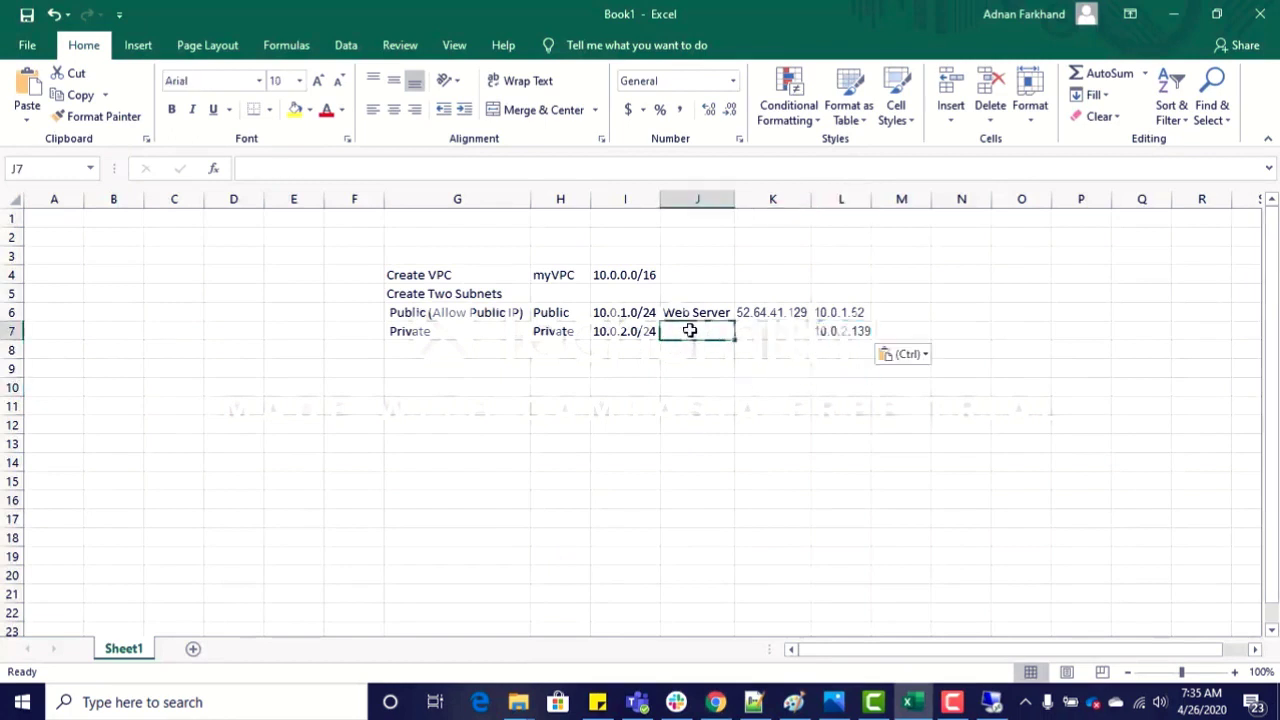
{"action": "type", "text": "Databa"}
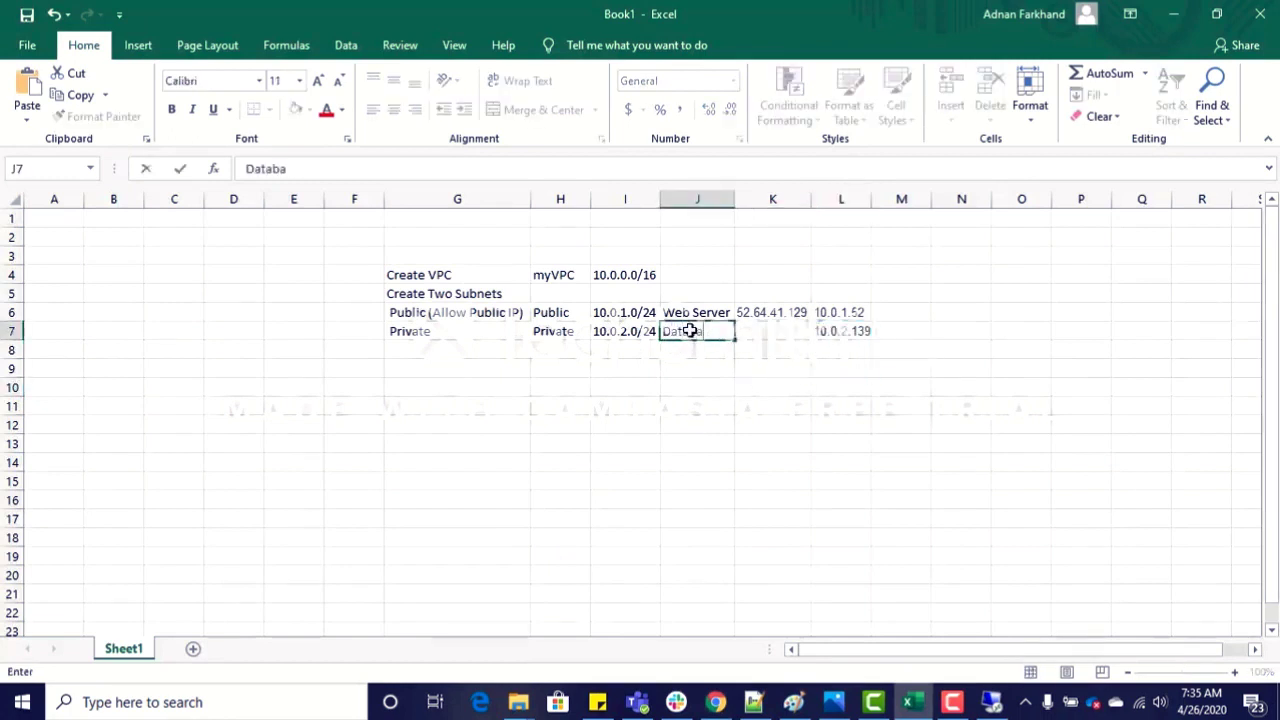
{"action": "type", "text": "se"}
{"action": "key", "text": "Tab"}
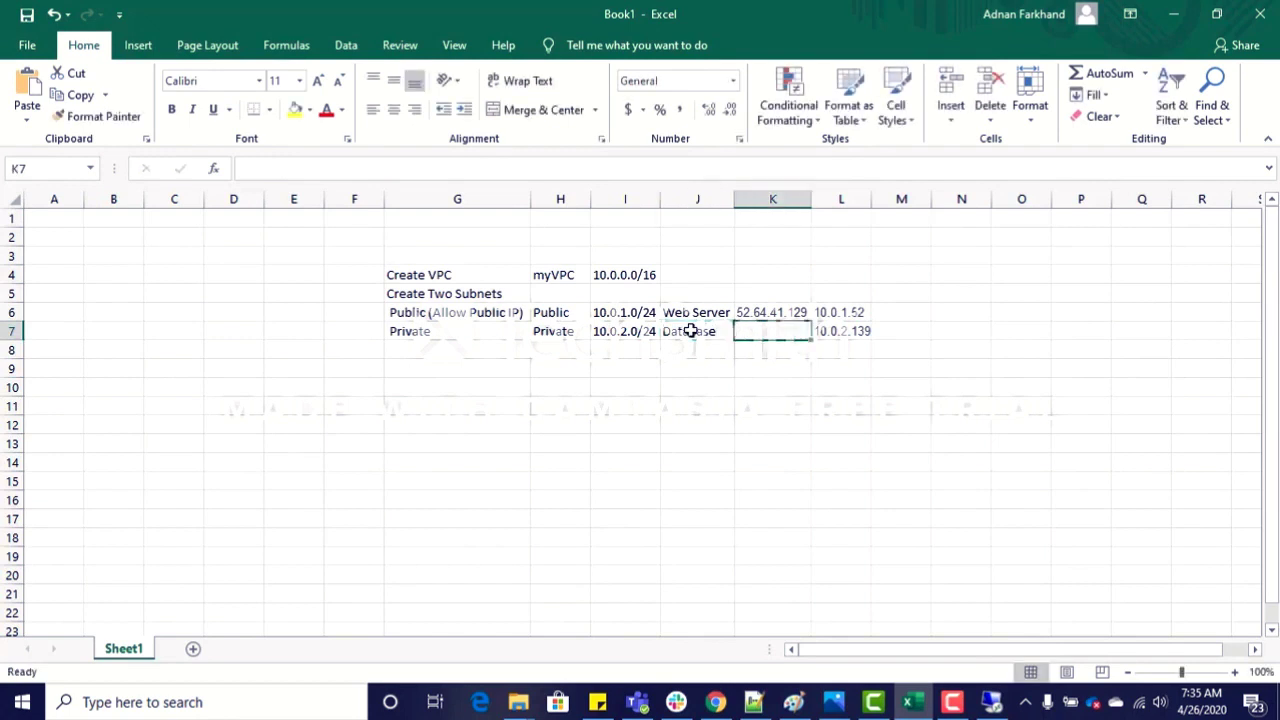
{"action": "type", "text": "N/A"}
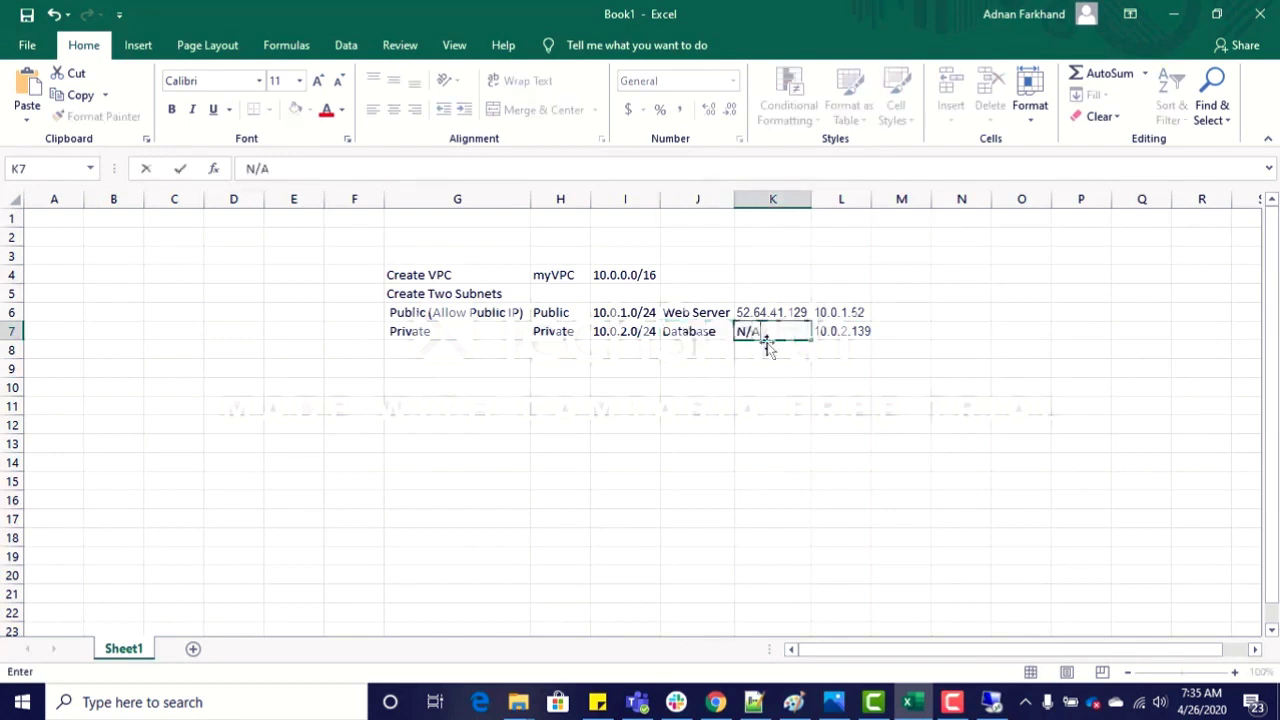
{"action": "key", "text": "Return"}
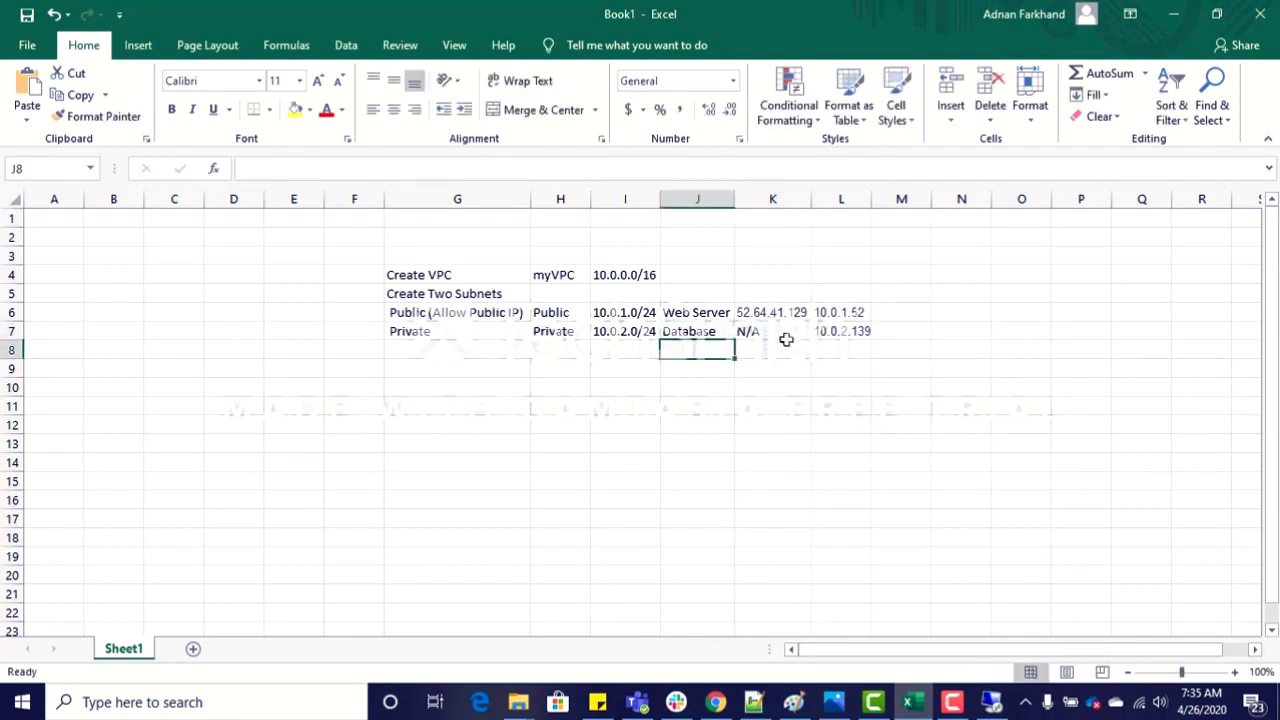
Step: Review the server names and the public and private IP addresses recorded in rows 6 and 7
{"action": "left_click", "coordinate": [686, 331]}
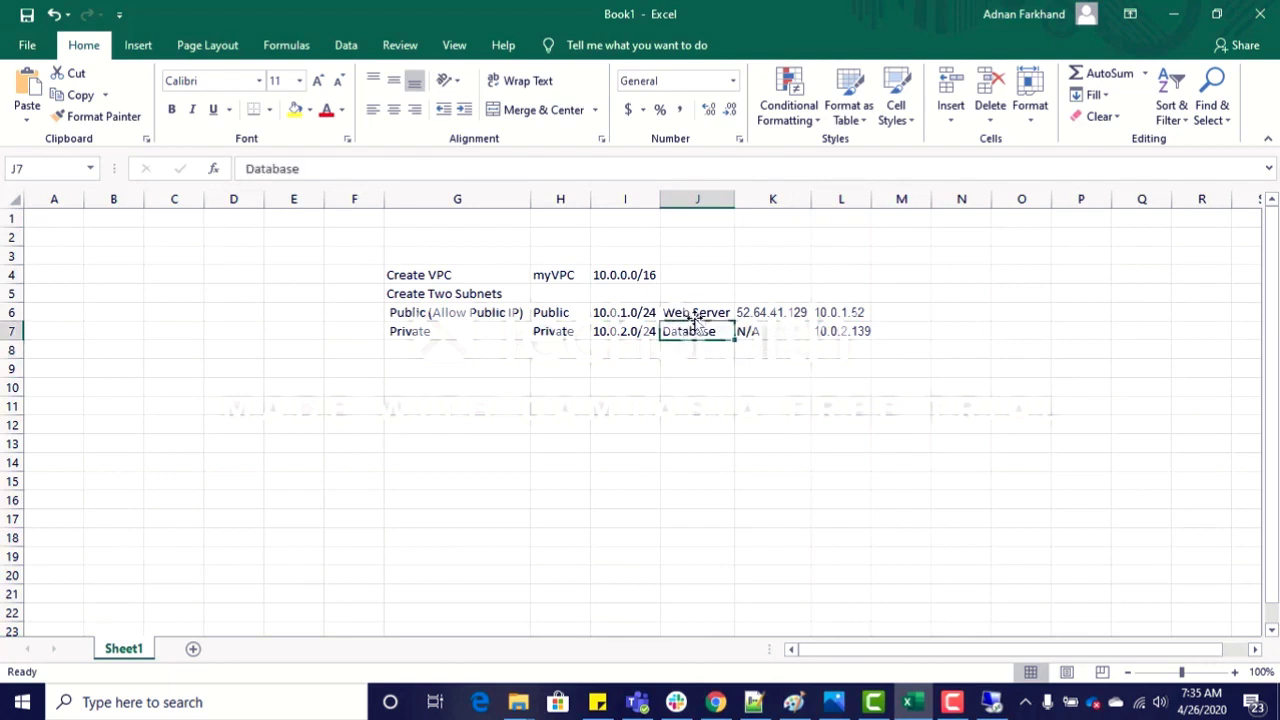
{"action": "left_click", "coordinate": [698, 312]}
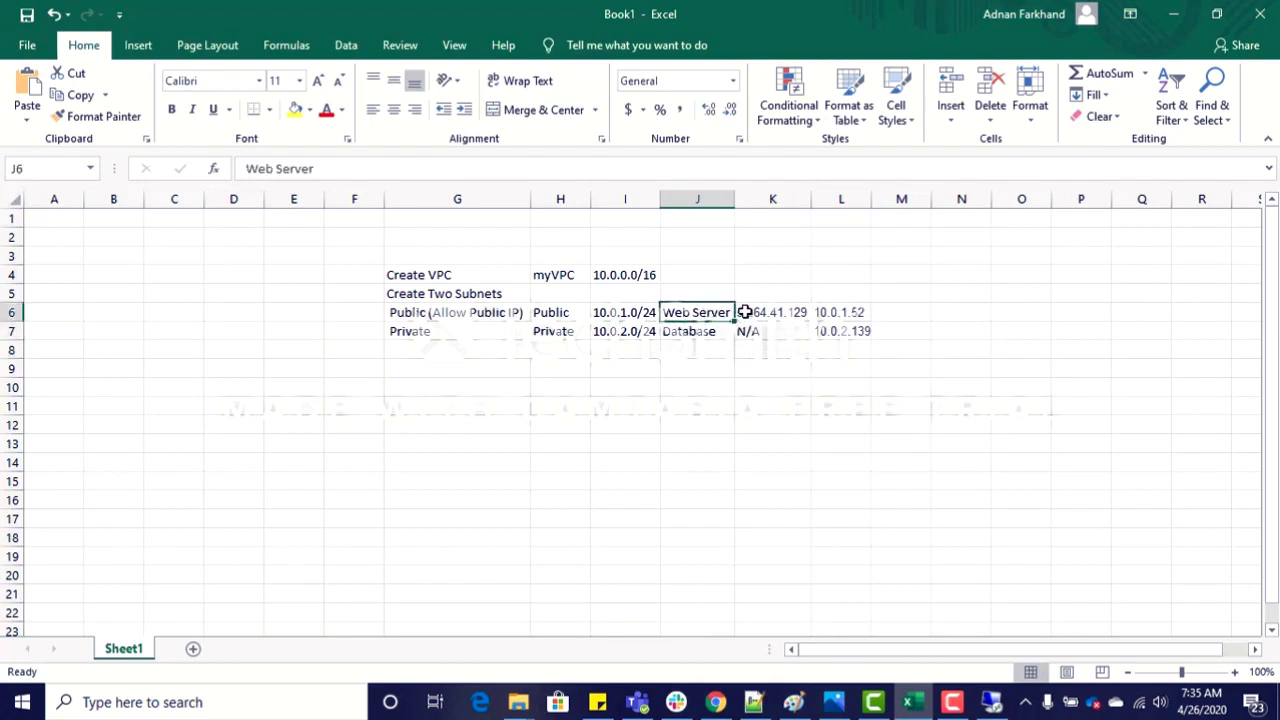
{"action": "left_click", "coordinate": [793, 312]}
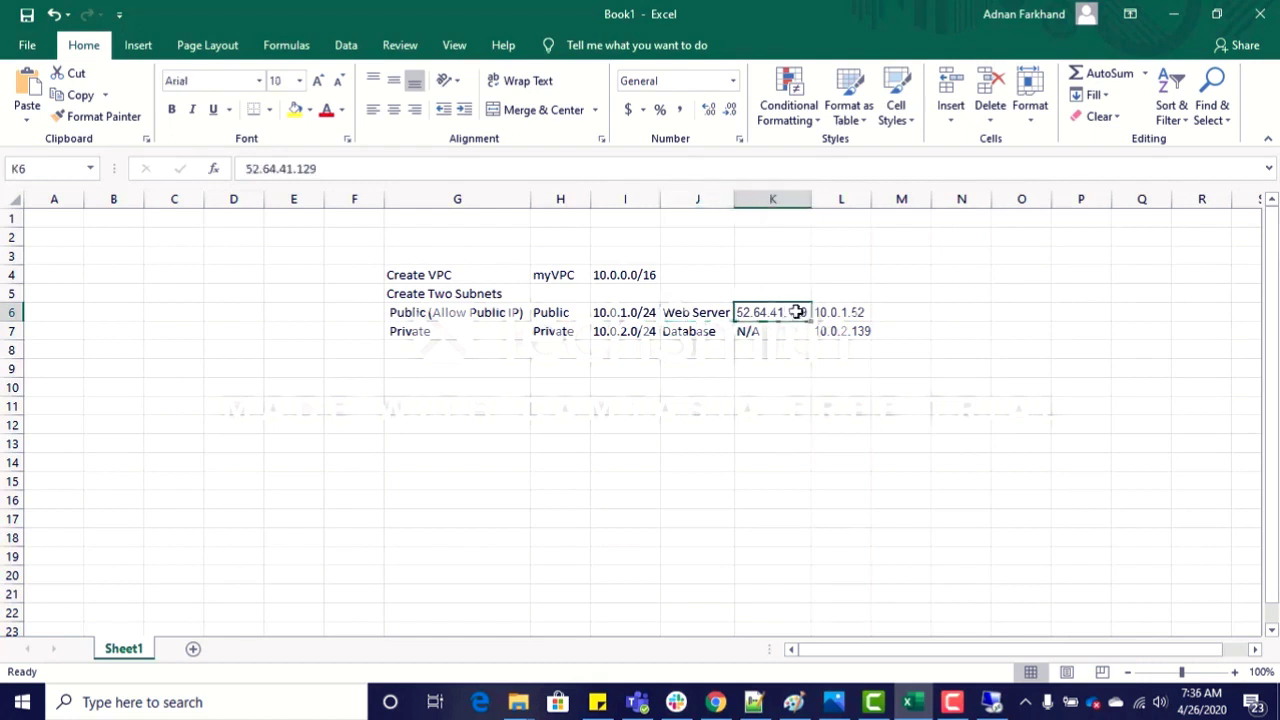
{"action": "left_click", "coordinate": [848, 334]}
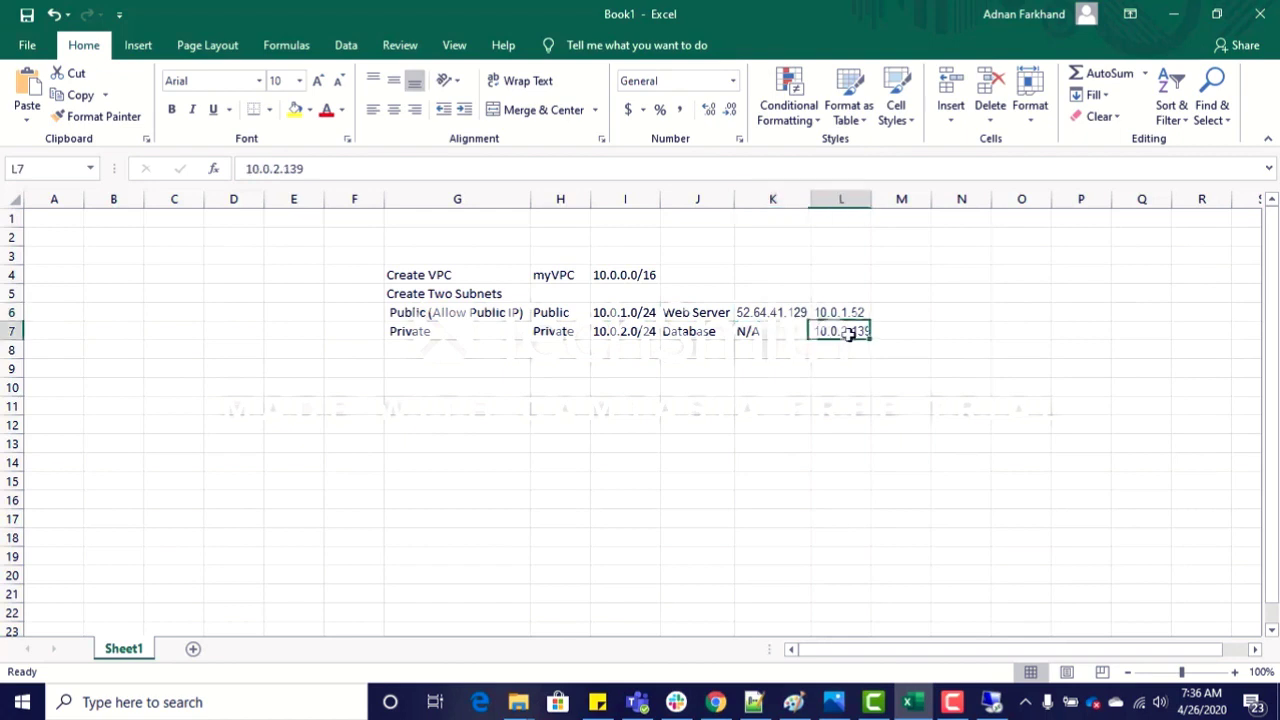
{"action": "left_click", "coordinate": [746, 312]}
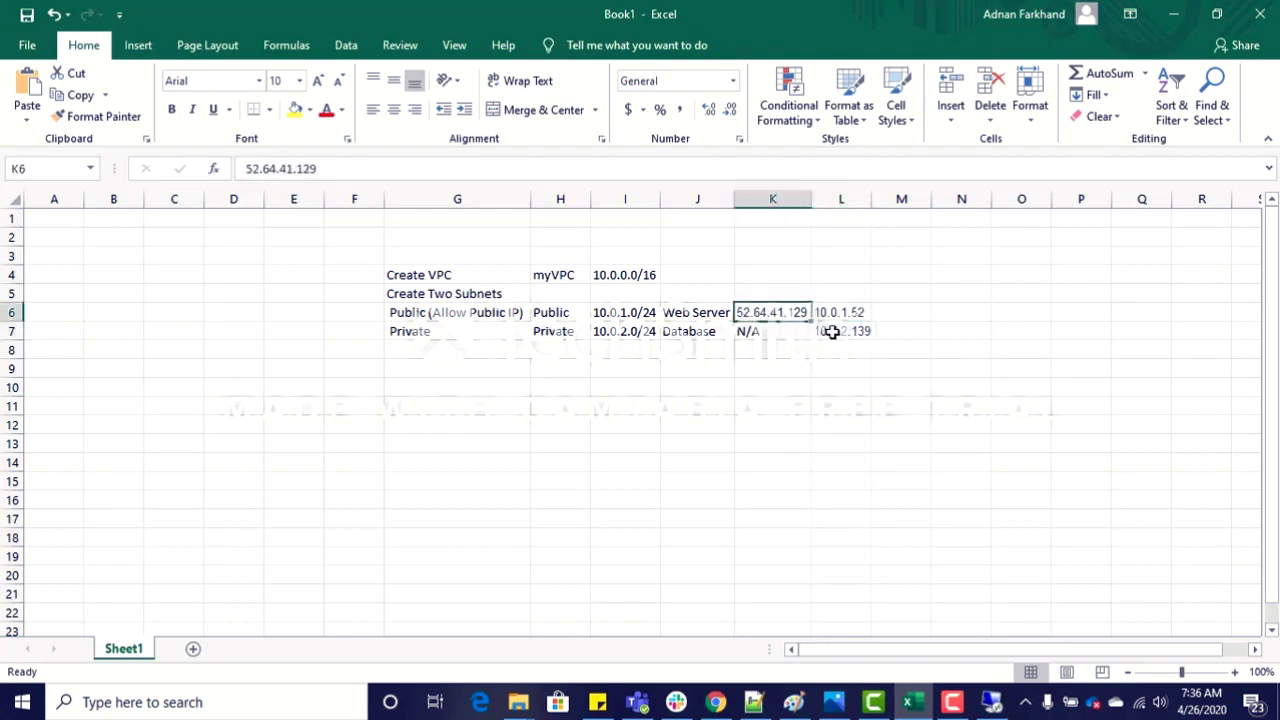
{"action": "left_click", "coordinate": [832, 333]}
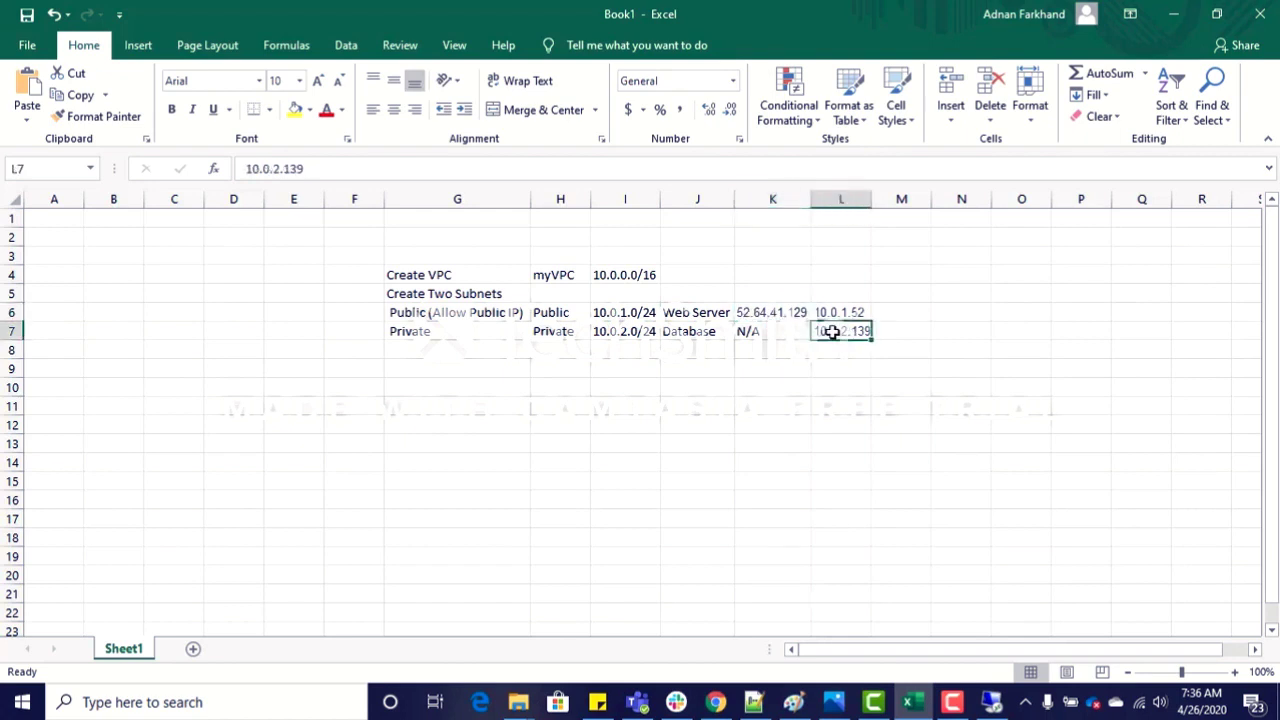
{"action": "left_click", "coordinate": [308, 169]}
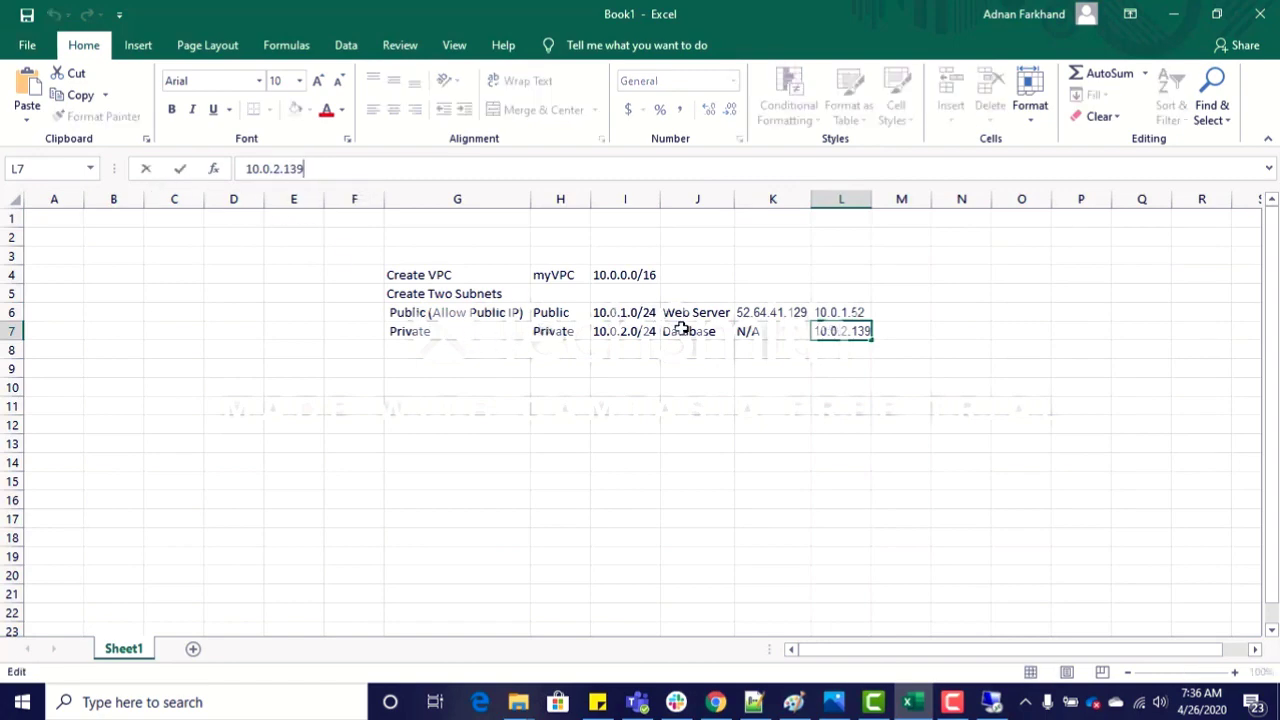
Step: Switch to the EC2 console in Chrome and open Get Windows Password for the Database instance
{"action": "key", "text": "alt+Tab"}
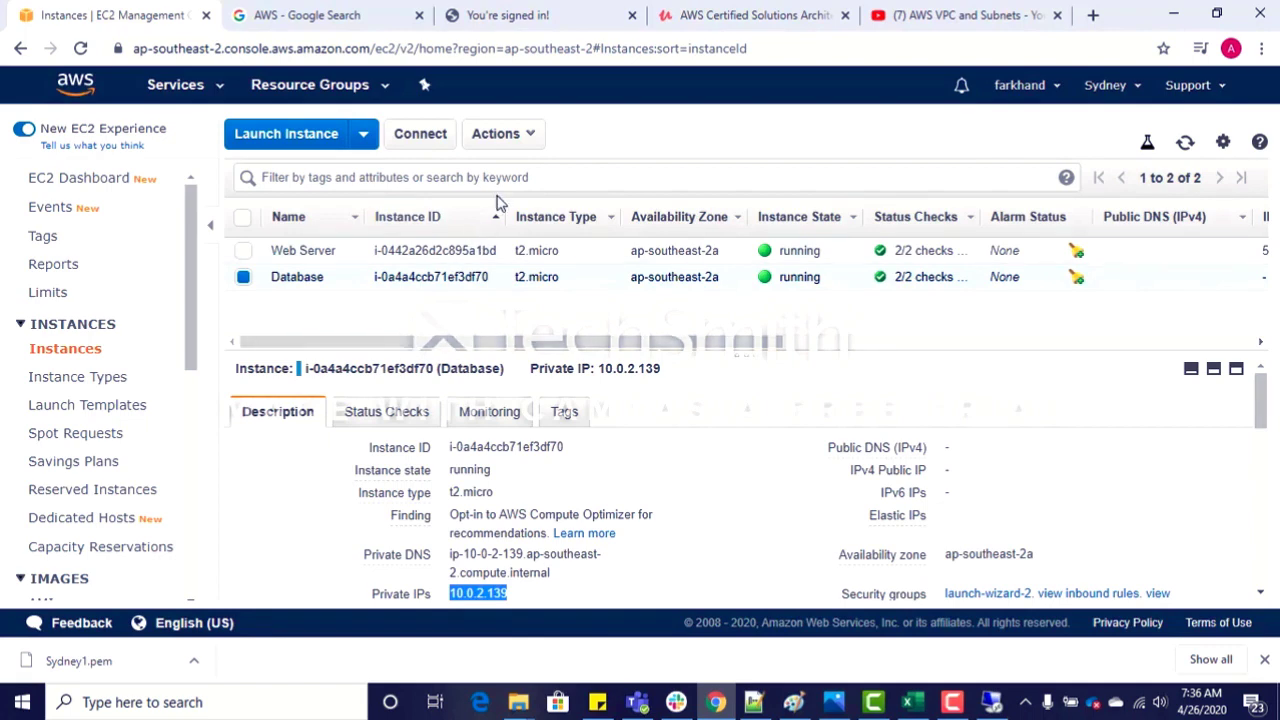
{"action": "left_click", "coordinate": [529, 139]}
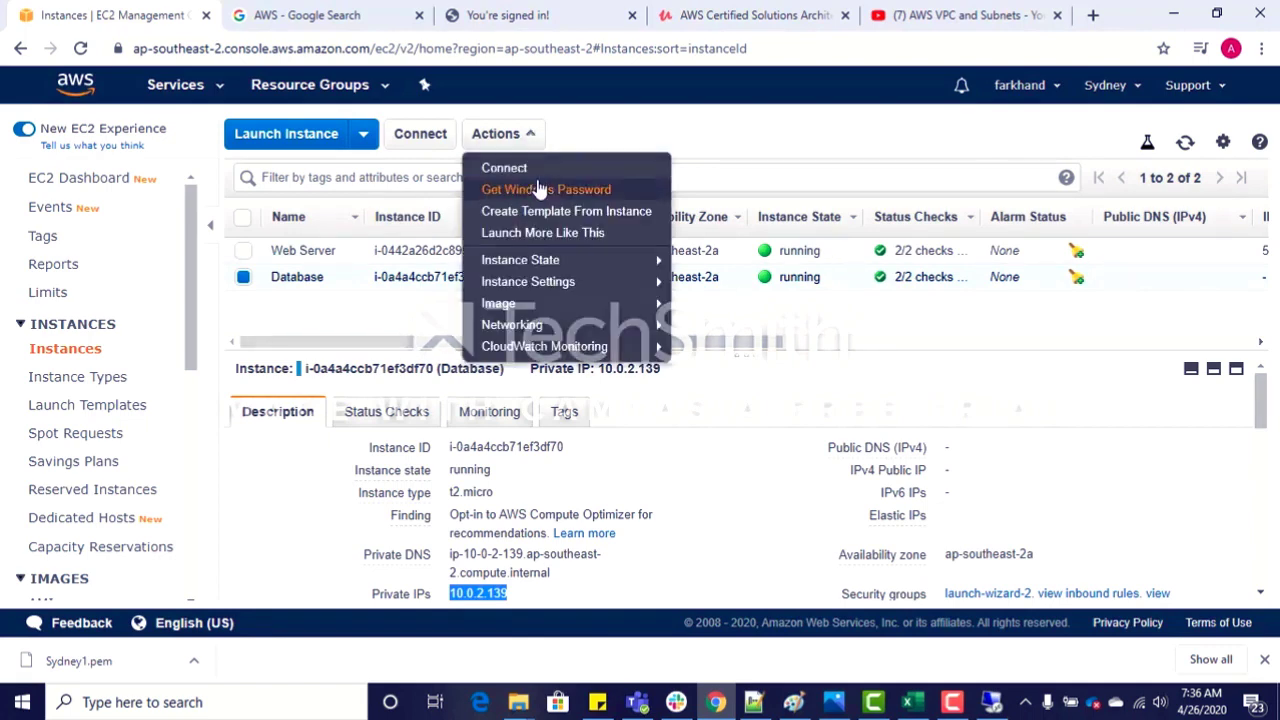
{"action": "left_click", "coordinate": [534, 190]}
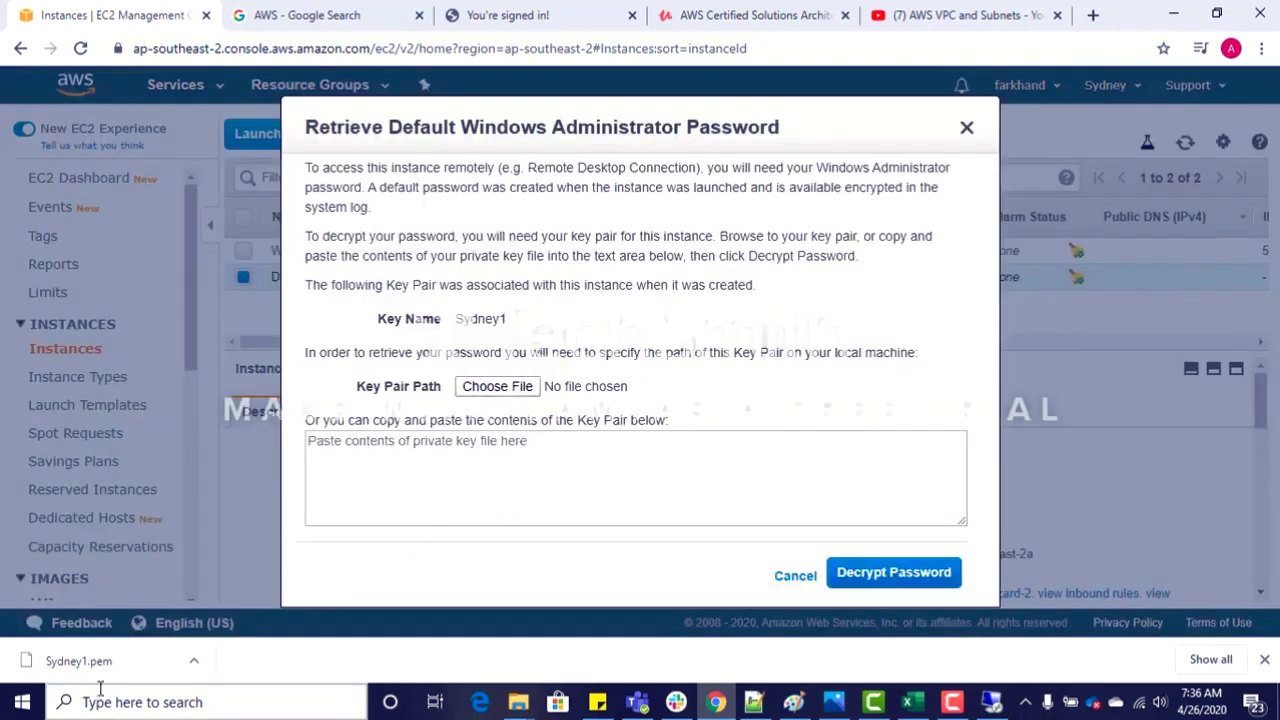
Step: Show the downloaded Sydney1.pem in its folder, open it in Notepad++ and copy the entire private key
{"action": "left_click", "coordinate": [194, 661]}
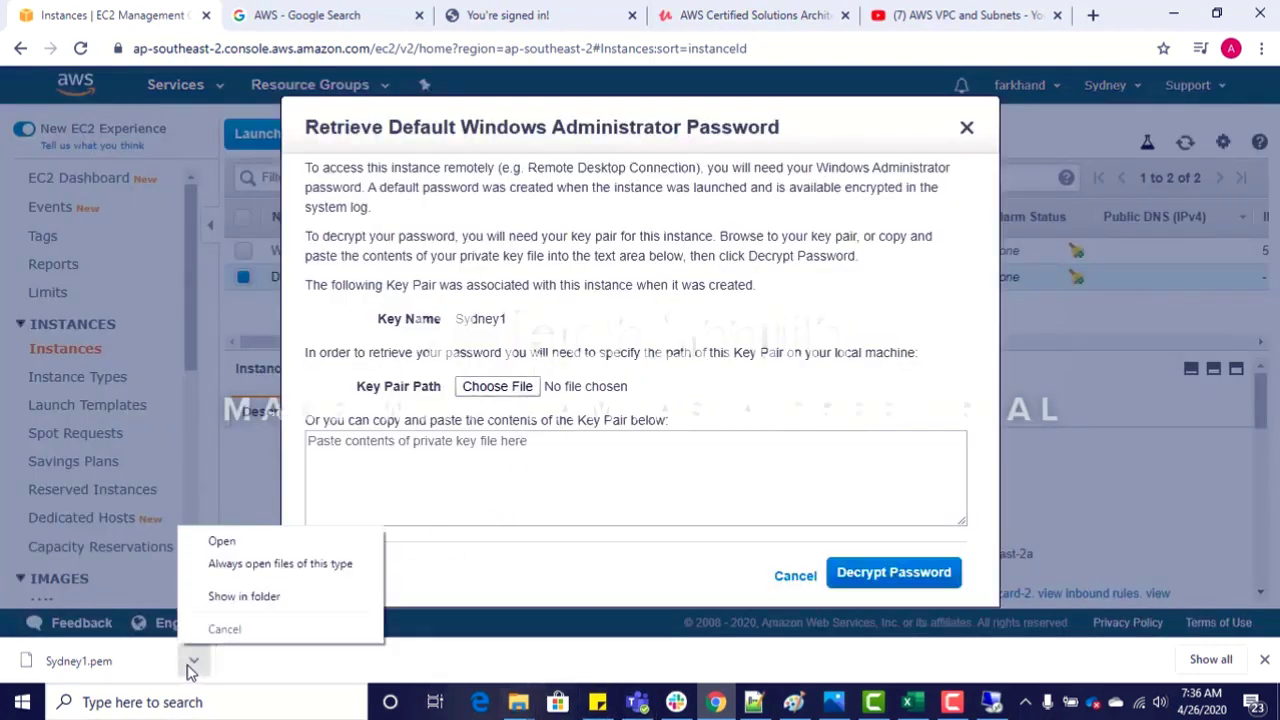
{"action": "left_click", "coordinate": [229, 600]}
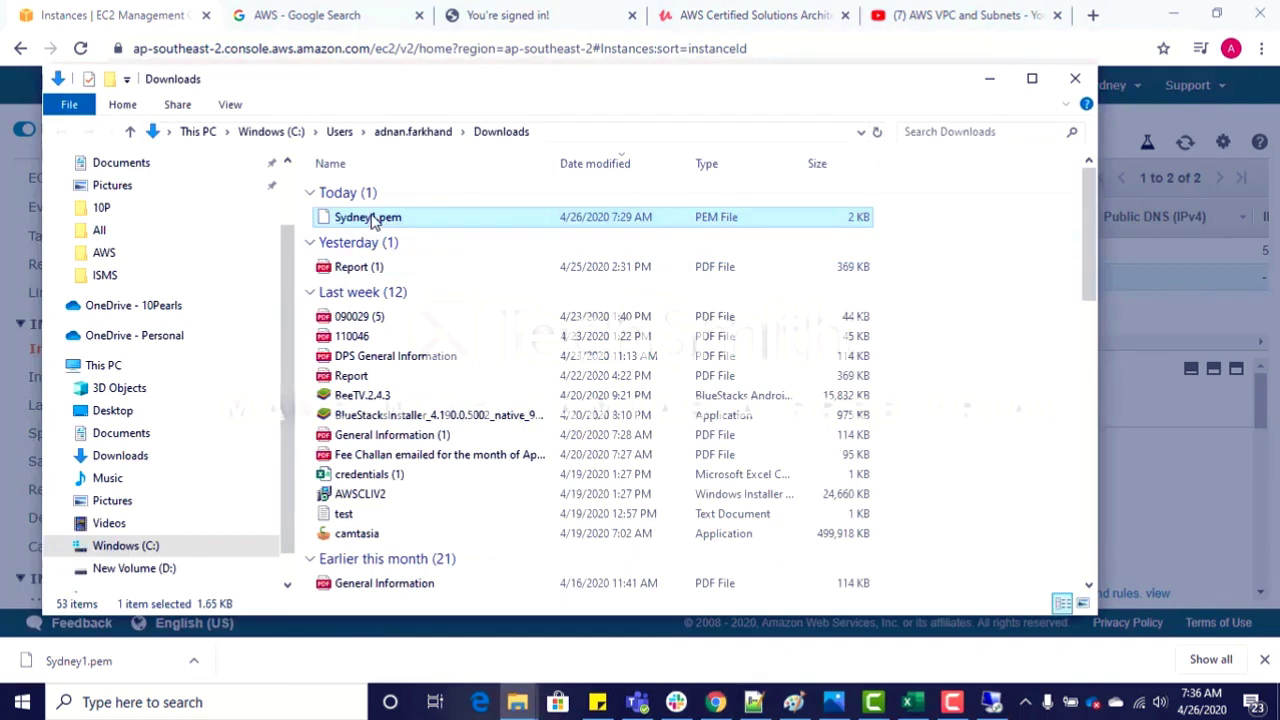
{"action": "right_click", "coordinate": [373, 217]}
{"action": "left_click", "coordinate": [428, 290]}
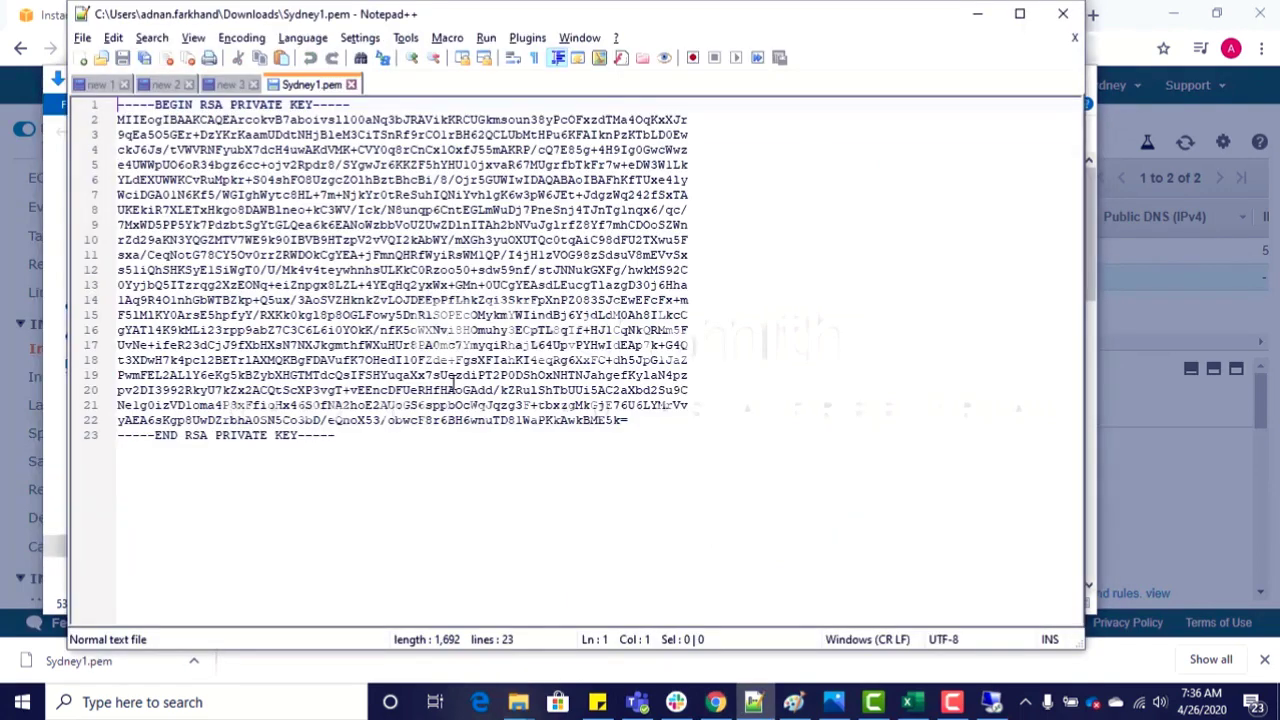
{"action": "key", "text": "ctrl+a"}
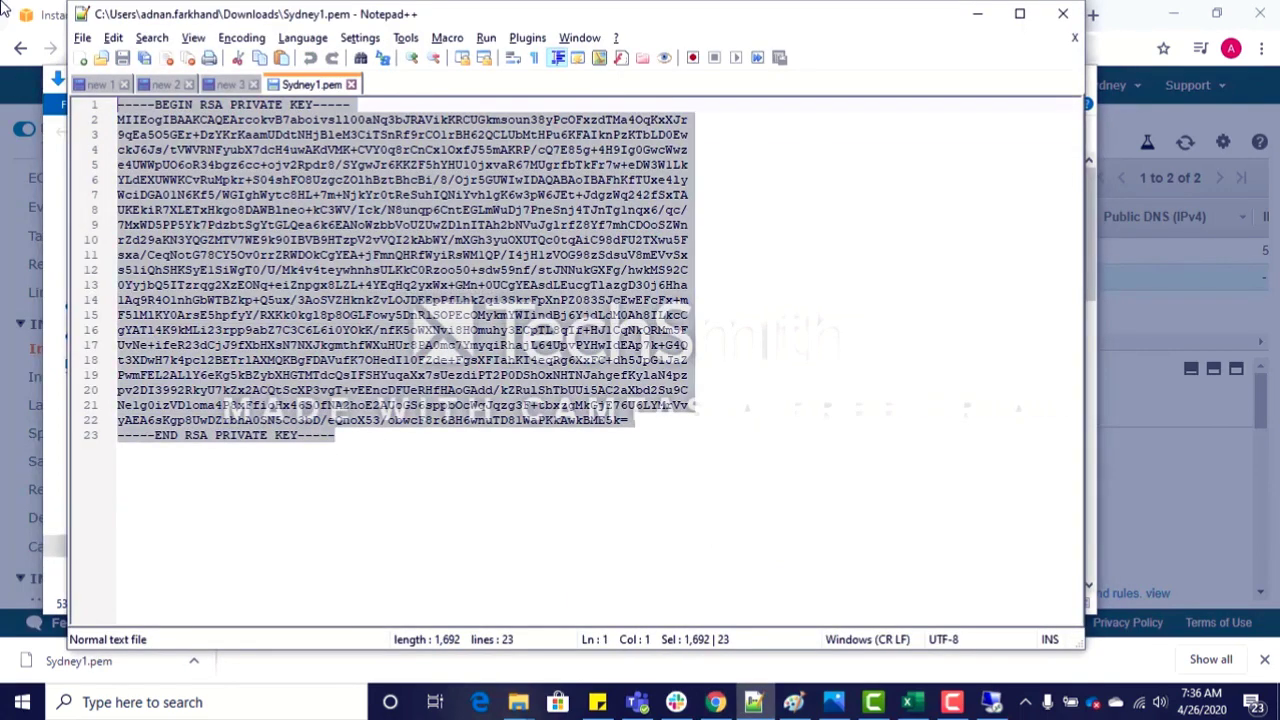
Step: Return to the EC2 console, paste the private key as the key pair contents and decrypt the Database instance's Administrator password
{"action": "key", "text": "alt+Tab"}
{"action": "key", "text": "Tab"}
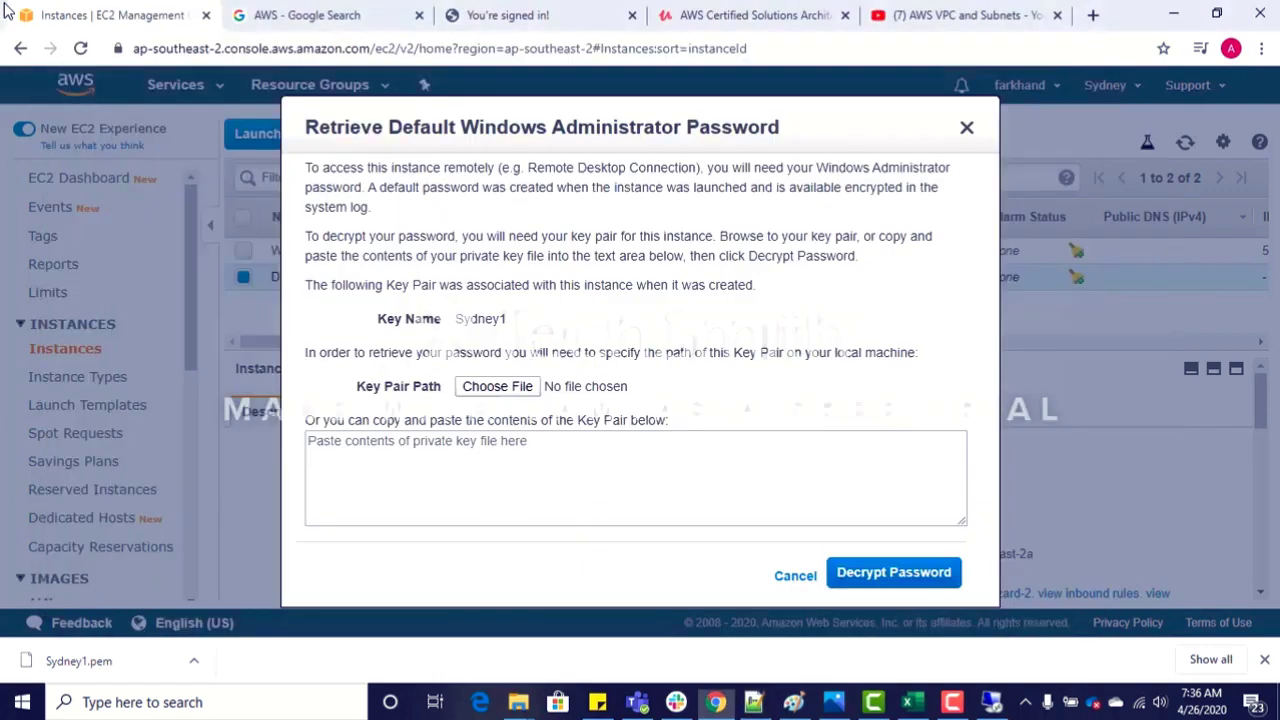
{"action": "left_click", "coordinate": [440, 466]}
{"action": "key", "text": "ctrl+v"}
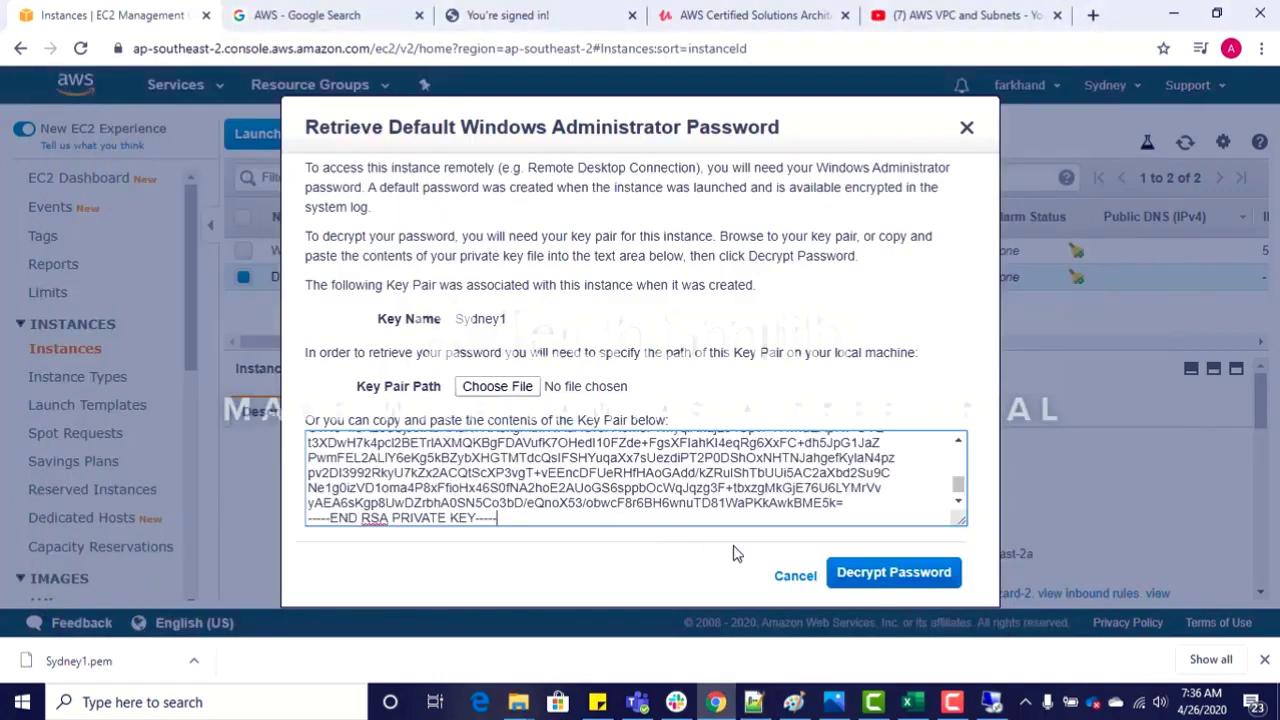
{"action": "left_click", "coordinate": [858, 576]}
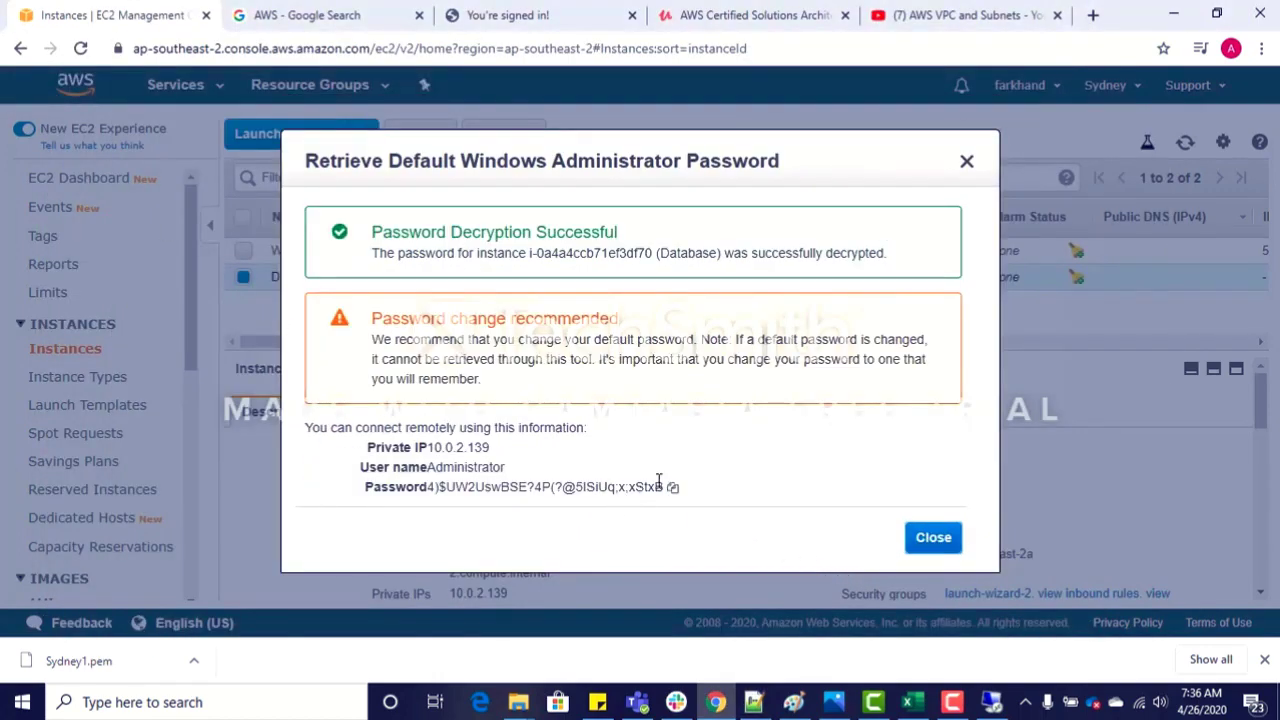
Step: Copy the Database instance's private IP, user name and password into the new 3 note in Notepad++, below the Web Server's login details
{"action": "left_click", "coordinate": [672, 488]}
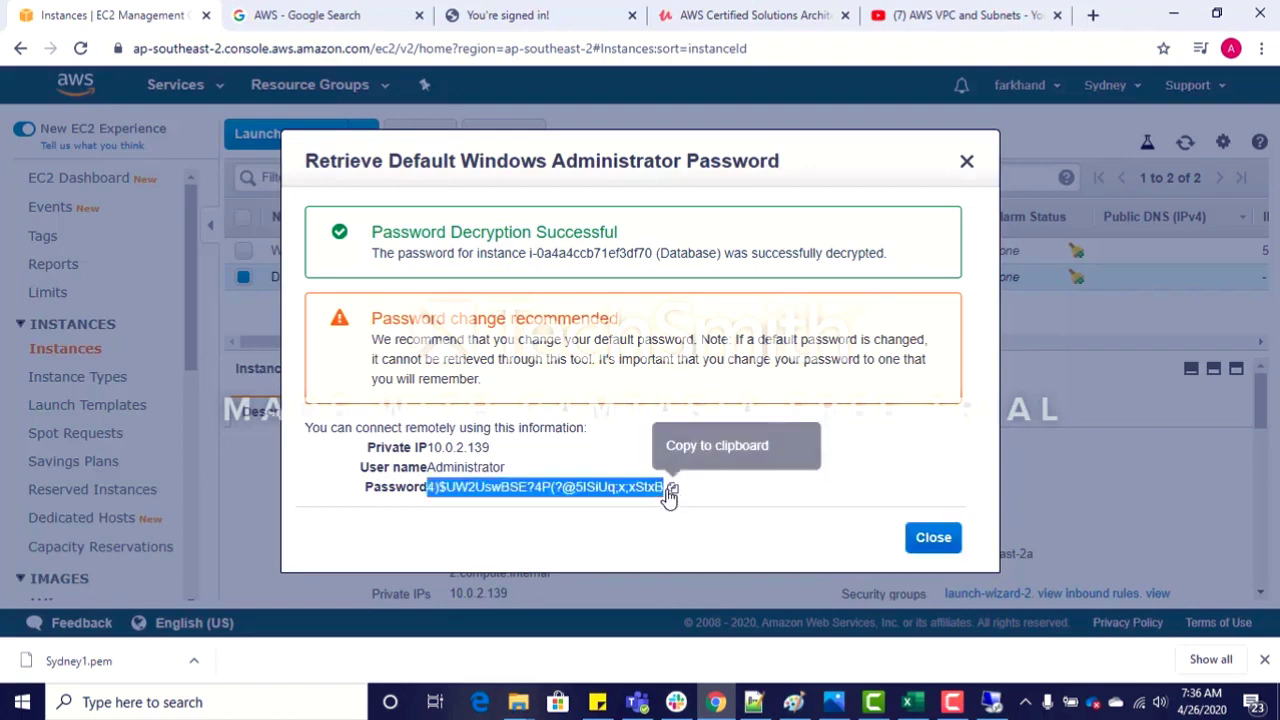
{"action": "left_click_drag", "start_coordinate": [618, 487], "coordinate": [655, 507]}
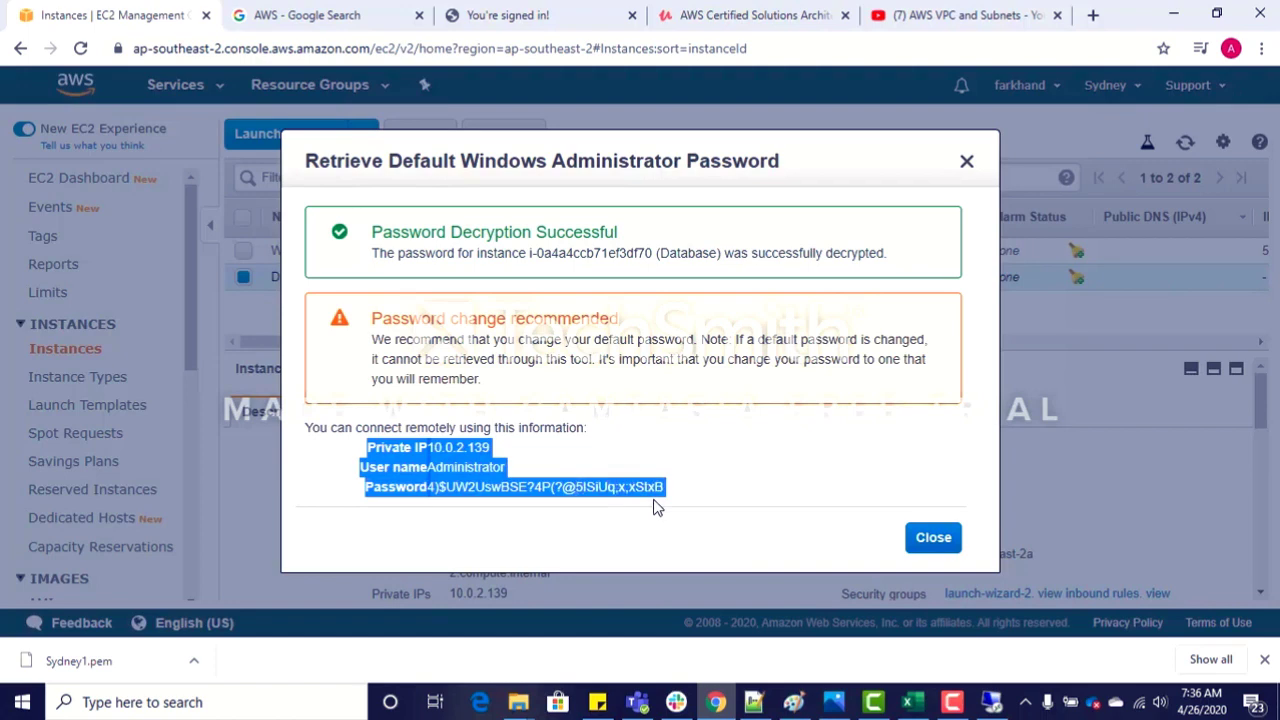
{"action": "left_click", "coordinate": [753, 702]}
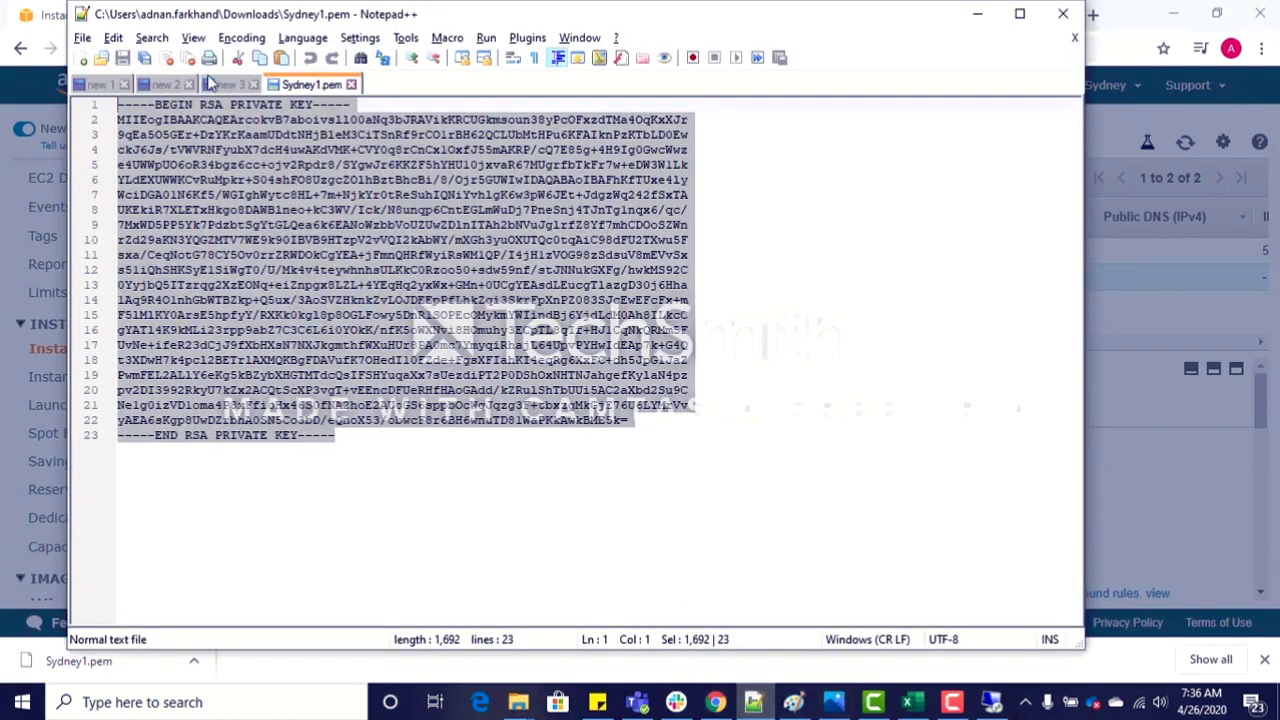
{"action": "left_click", "coordinate": [222, 85]}
{"action": "left_click", "coordinate": [420, 167]}
{"action": "key", "text": "Return"}
{"action": "key", "text": "Return"}
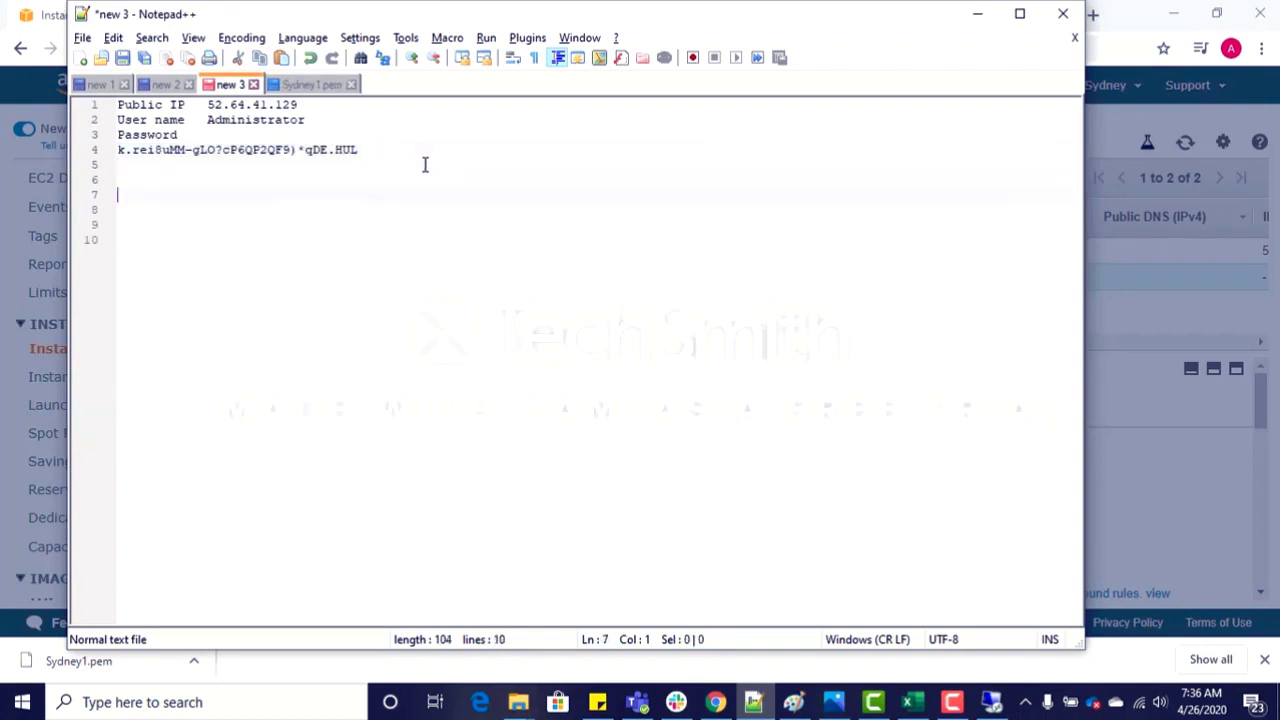
{"action": "key", "text": "ctrl+v"}
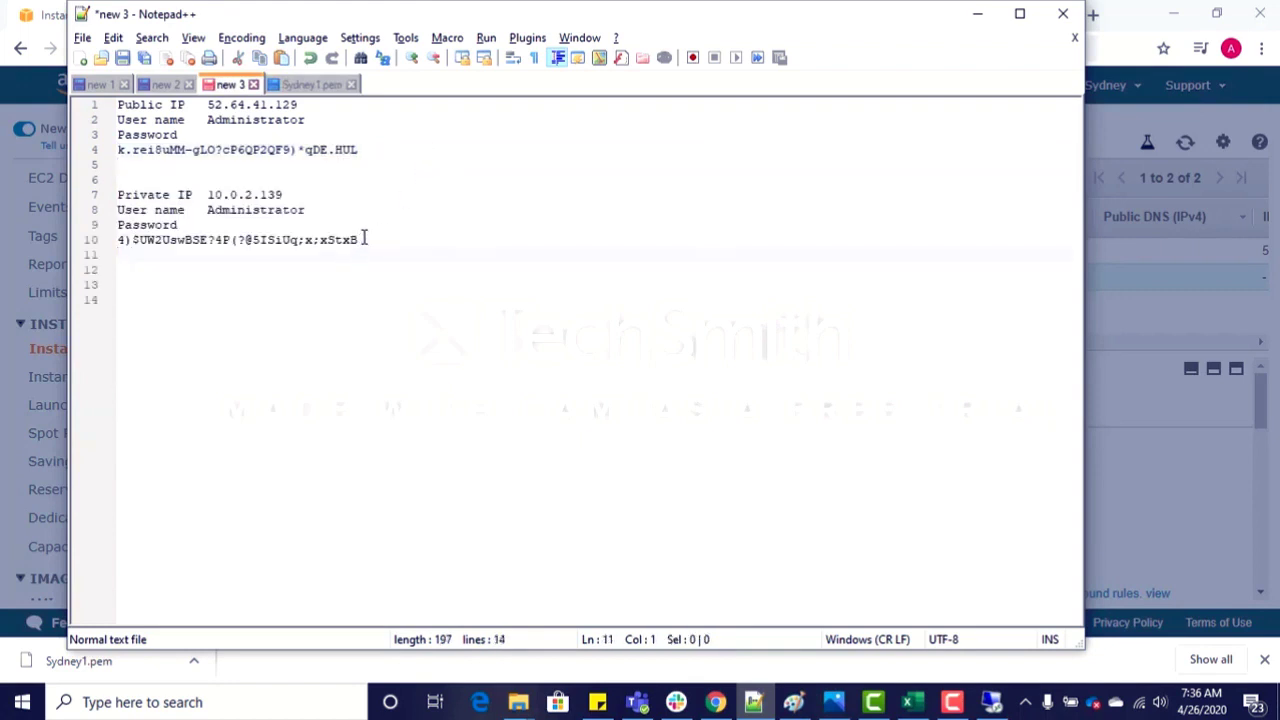
Step: Select the Database private IP 10.0.2.139 in the note and switch to the Web Server's Remote Desktop session at 52.64.41.129
{"action": "left_click_drag", "start_coordinate": [360, 240], "coordinate": [115, 246]}
{"action": "left_click_drag", "start_coordinate": [286, 196], "coordinate": [209, 198]}
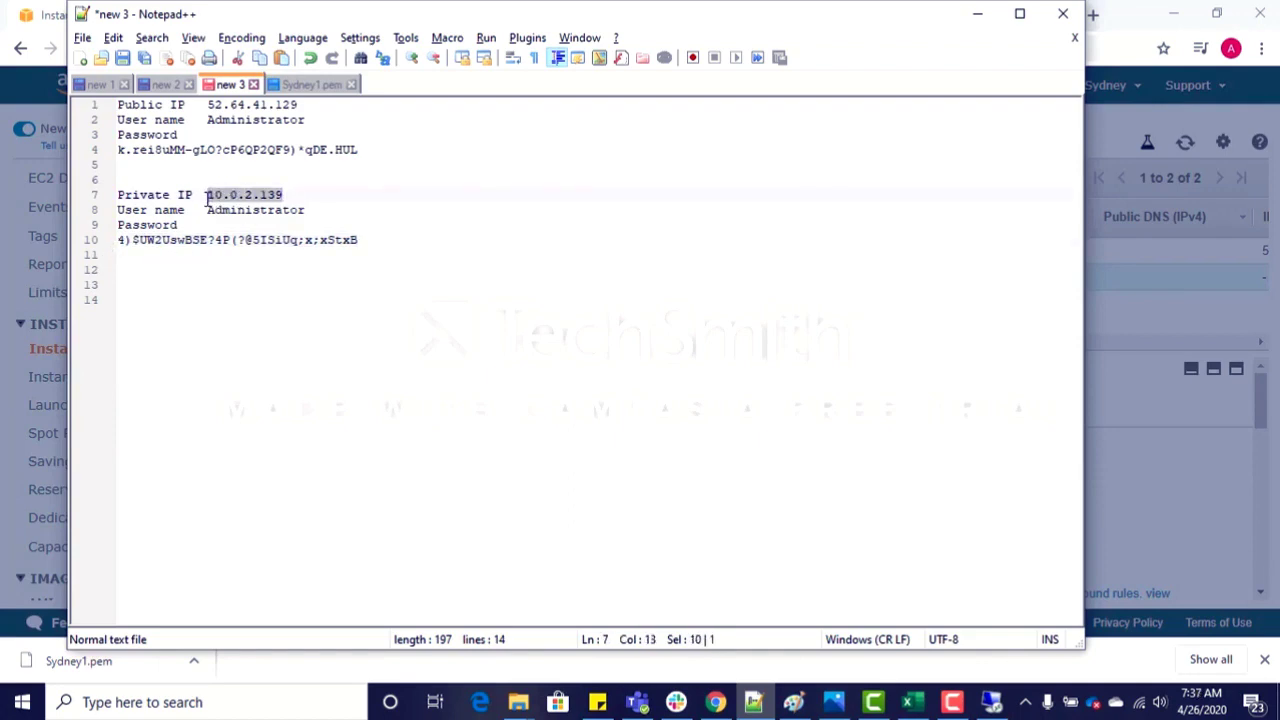
{"action": "key", "text": "alt+Tab"}
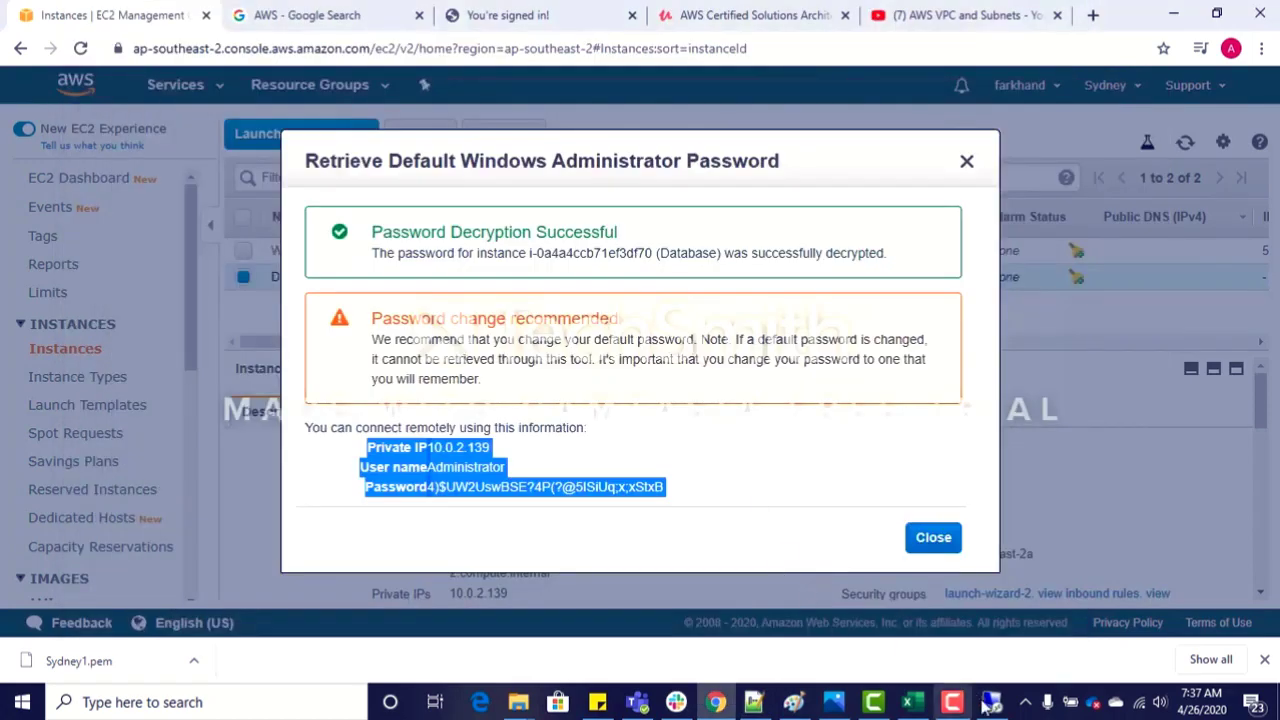
{"action": "left_click", "coordinate": [988, 703]}
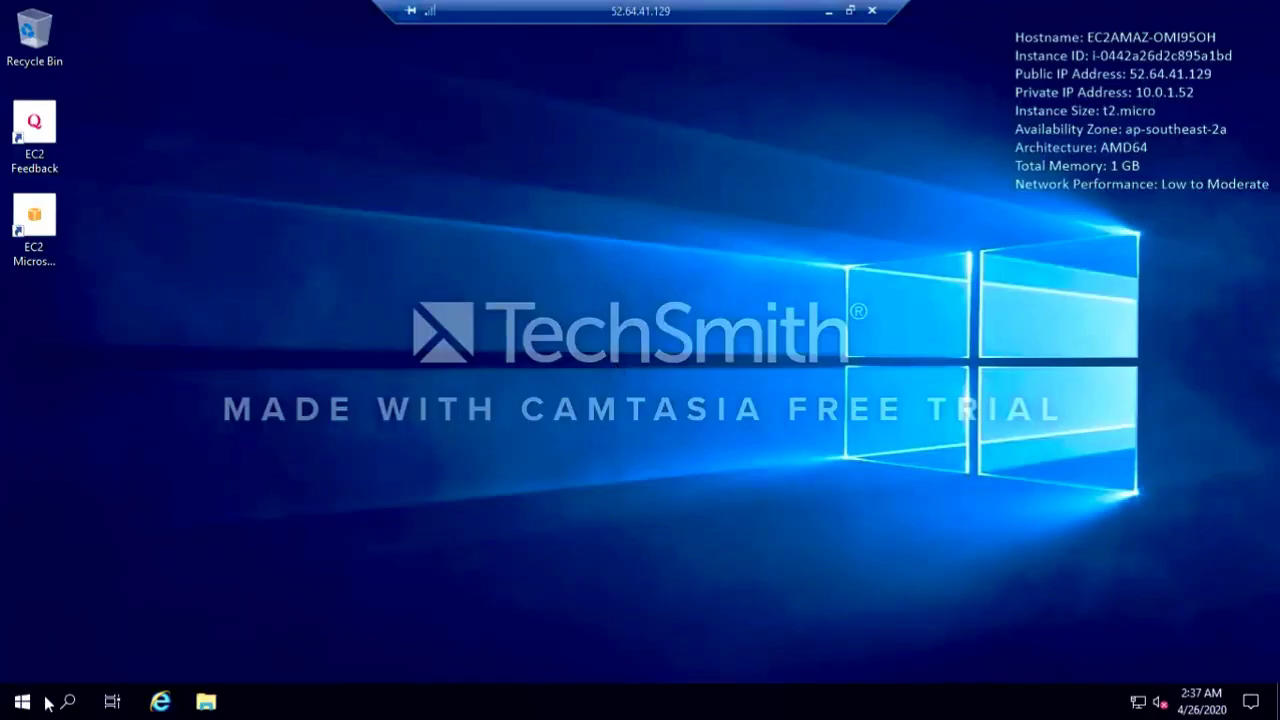
Step: Search for "remote" on the Web Server and open Remote Desktop Connection
{"action": "left_click", "coordinate": [68, 705]}
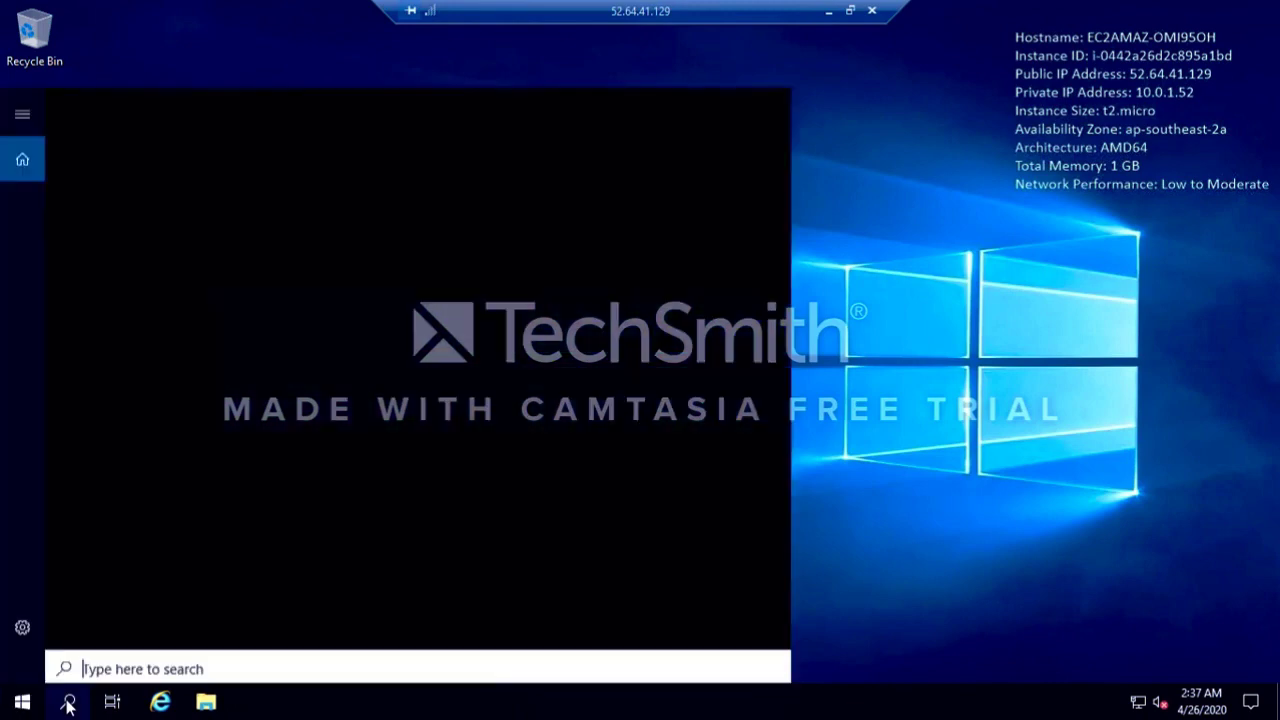
{"action": "left_click", "coordinate": [68, 705]}
{"action": "left_click", "coordinate": [68, 705]}
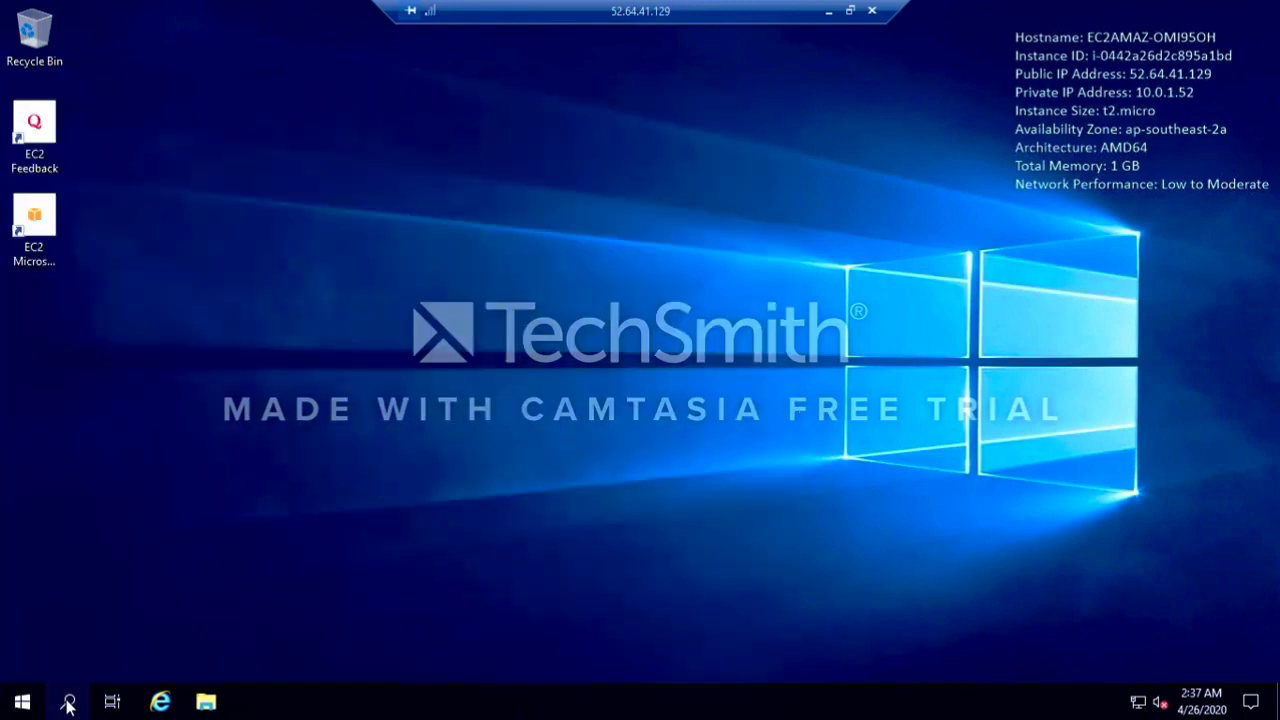
{"action": "type", "text": "r"}
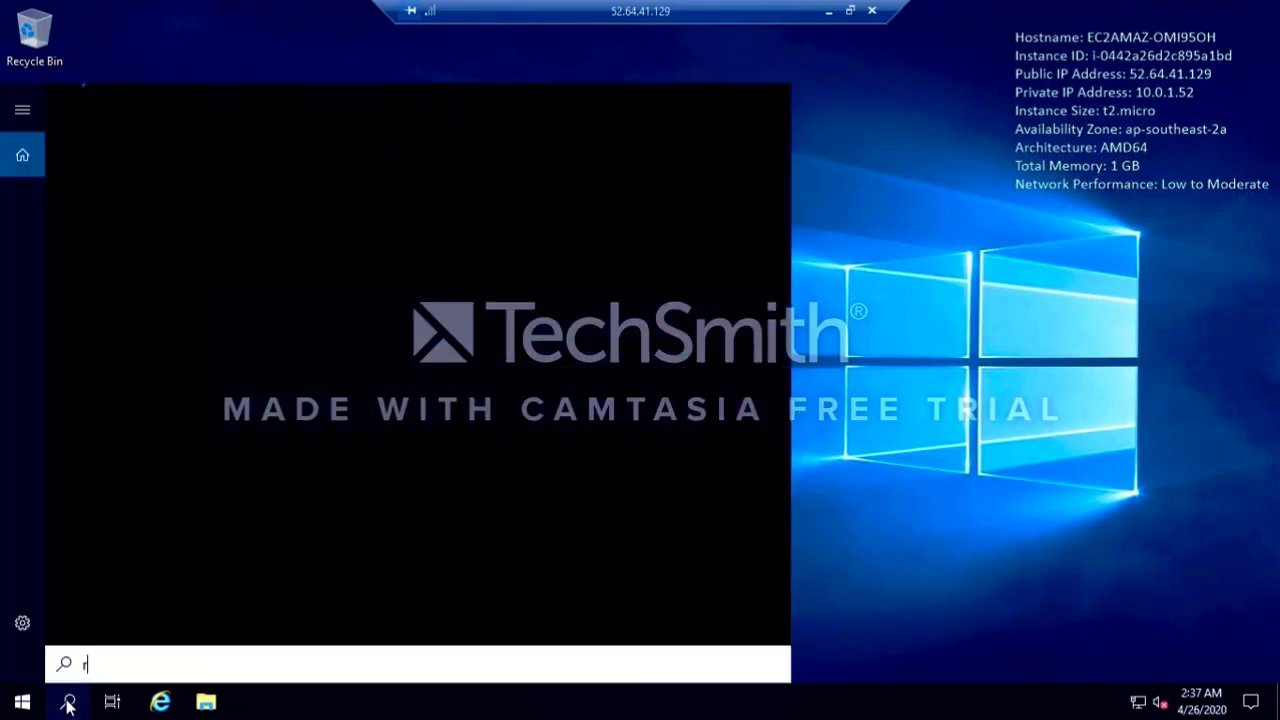
{"action": "type", "text": "emotee"}
{"action": "key", "text": "BackSpace"}
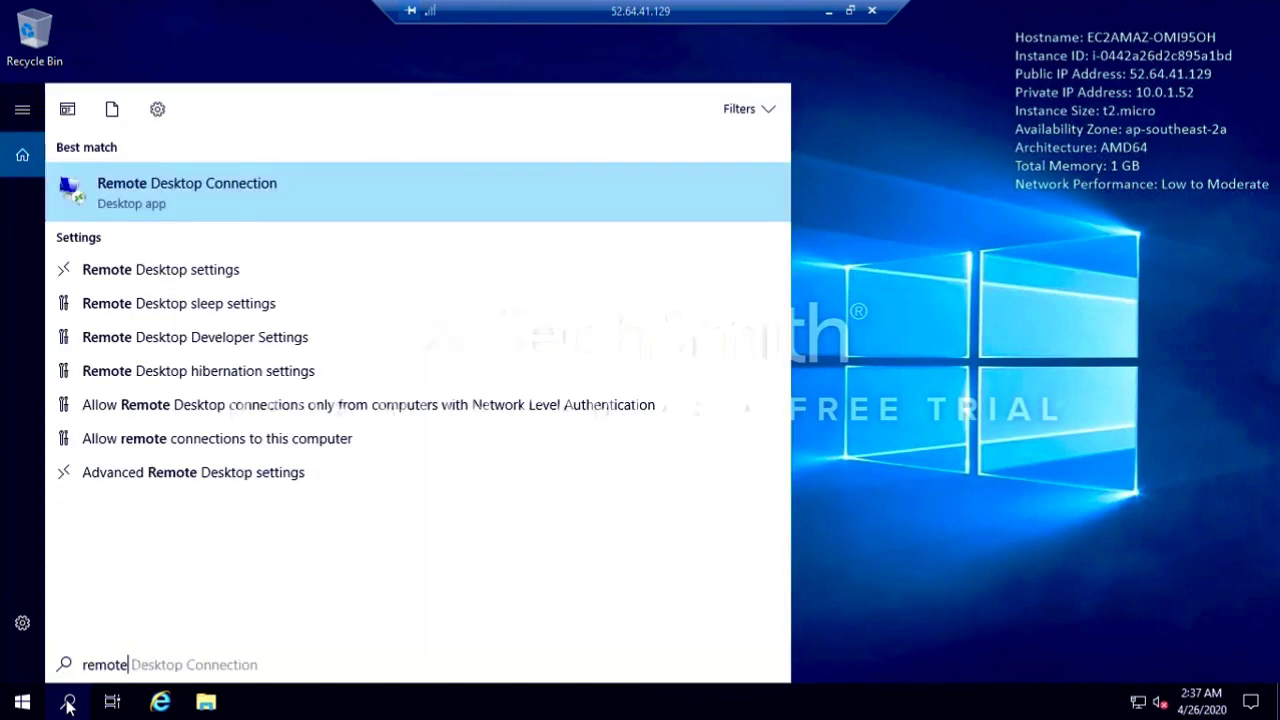
{"action": "key", "text": "Return"}
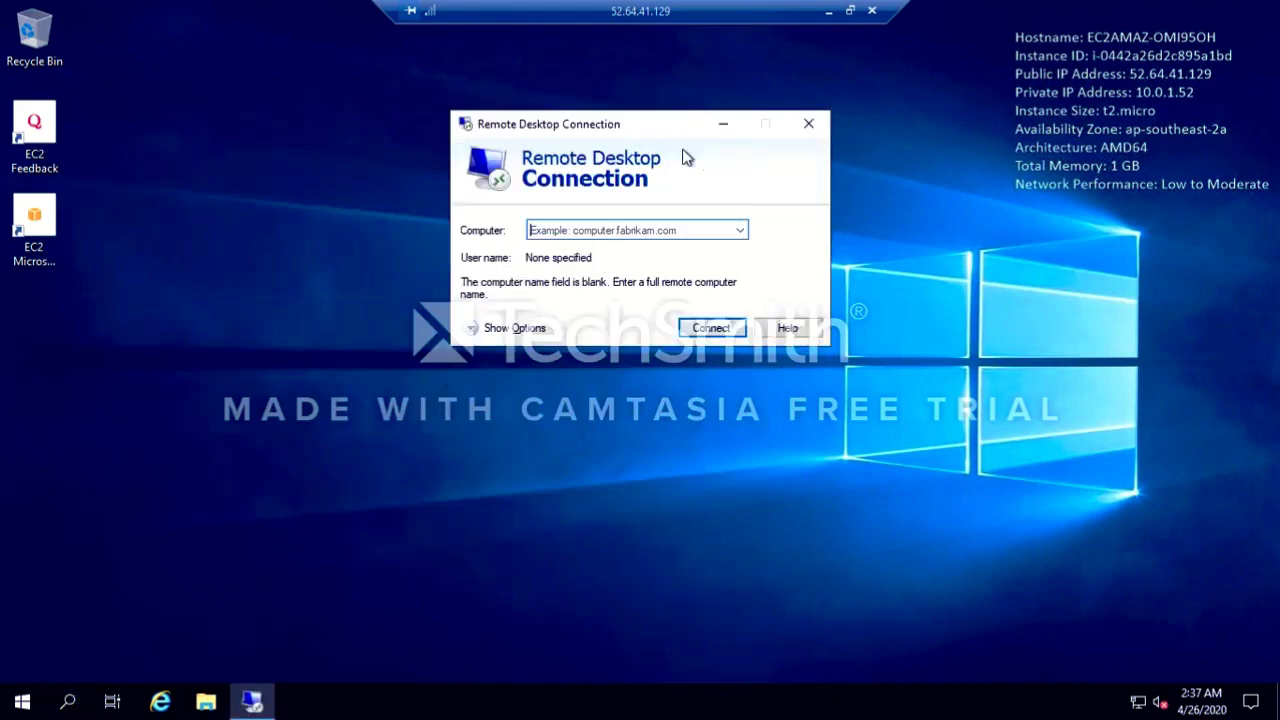
Step: Start a Remote Desktop connection to 10.0.2.139 and enter administrator as the user name
{"action": "left_click", "coordinate": [644, 229]}
{"action": "key", "text": "ctrl+v"}
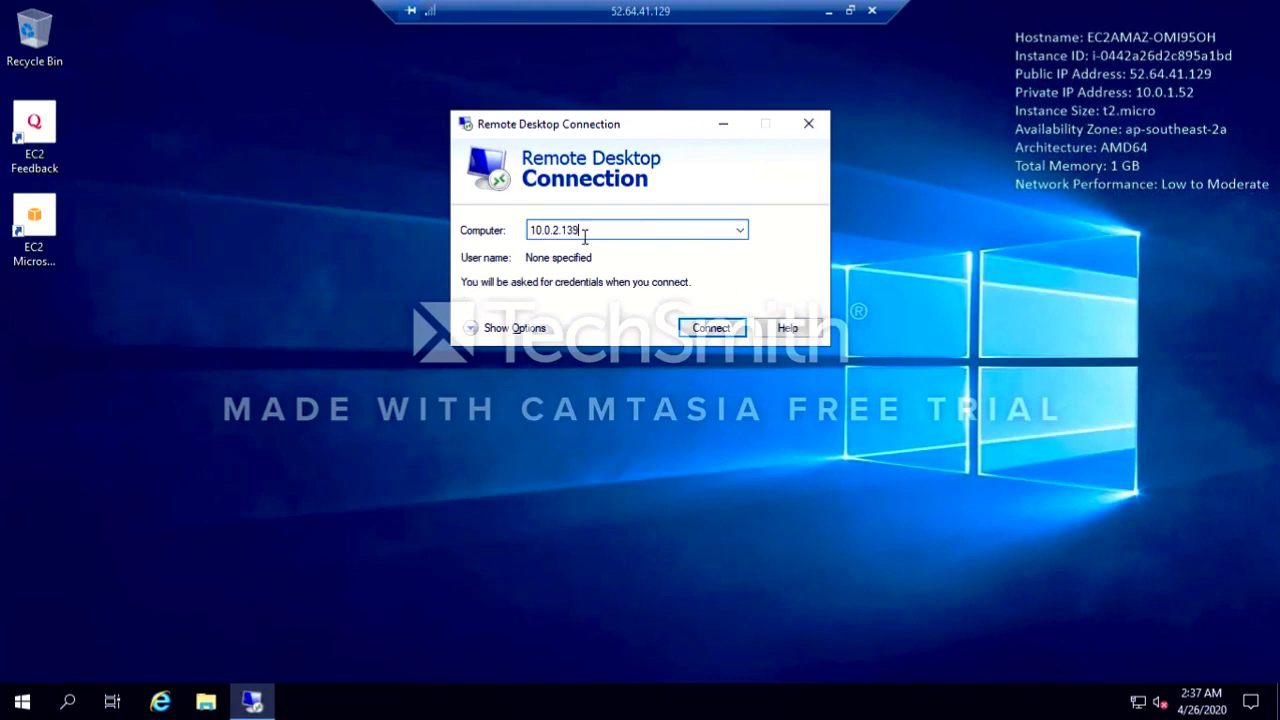
{"action": "left_click", "coordinate": [722, 334]}
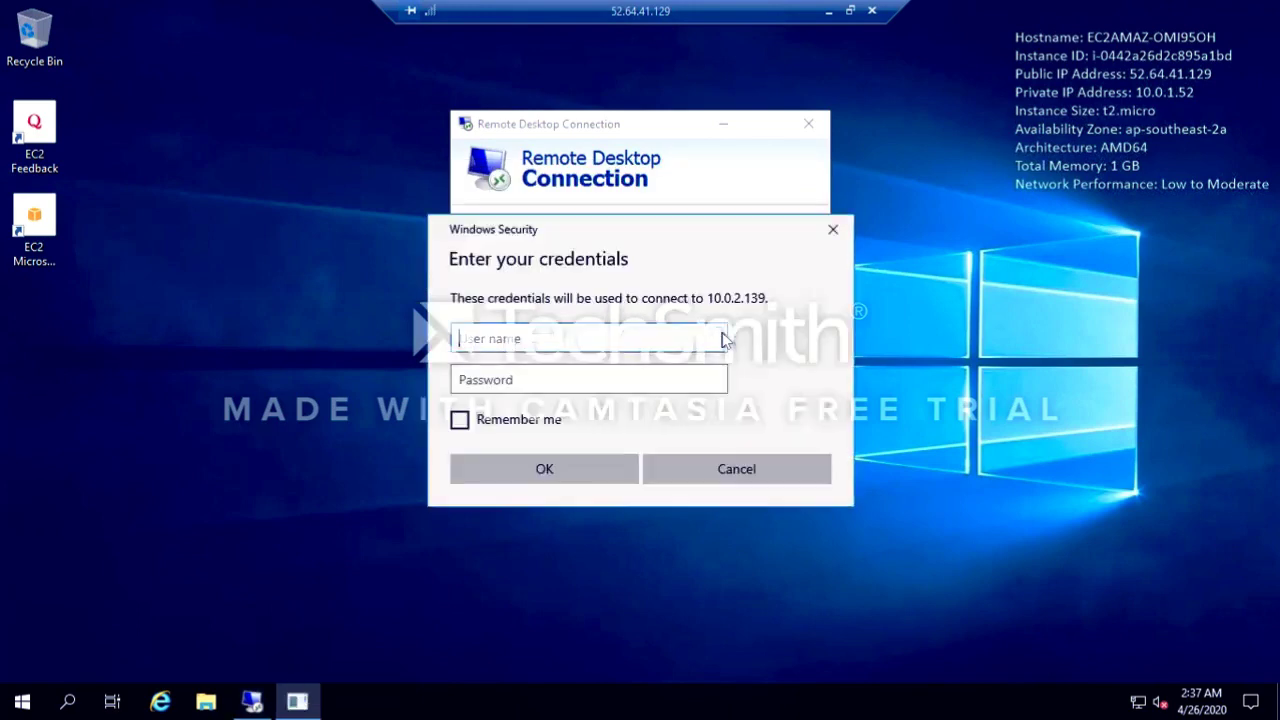
{"action": "type", "text": "administrator"}
{"action": "key", "text": "Tab"}
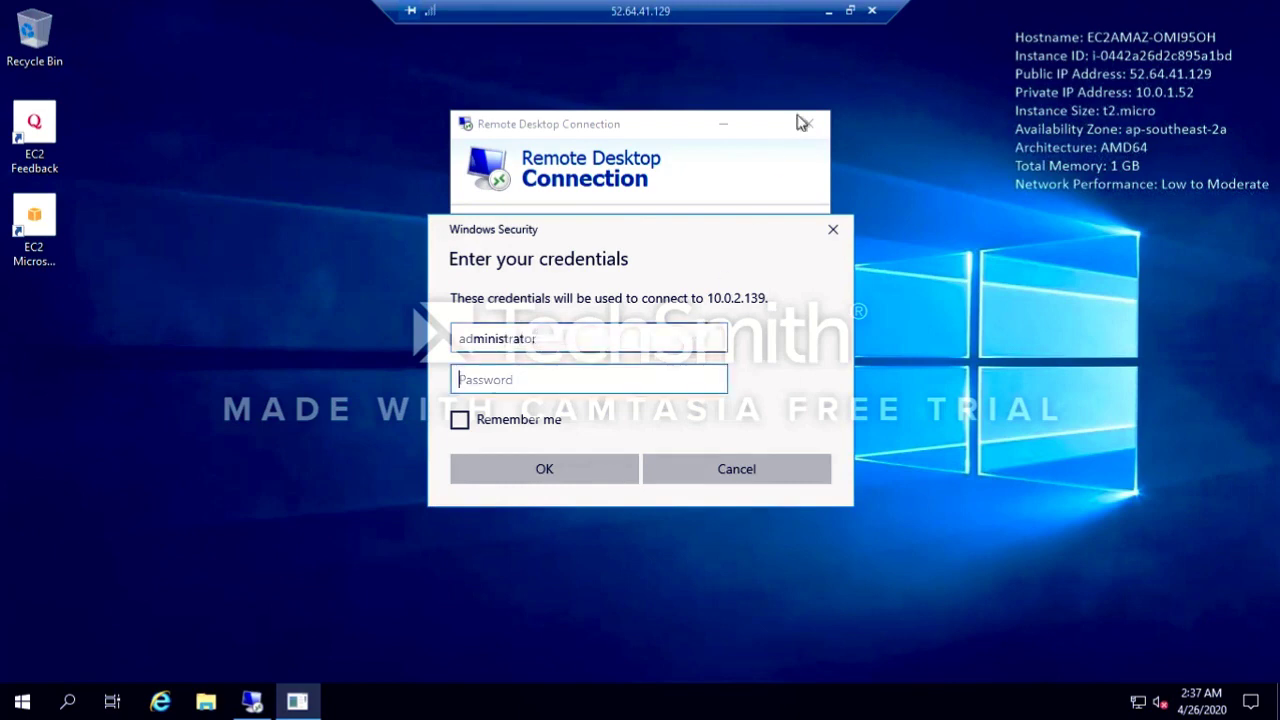
Step: Copy the Database instance's Administrator password from the EC2 console and return to the credentials prompt in the Web Server's session
{"action": "left_click", "coordinate": [820, 10]}
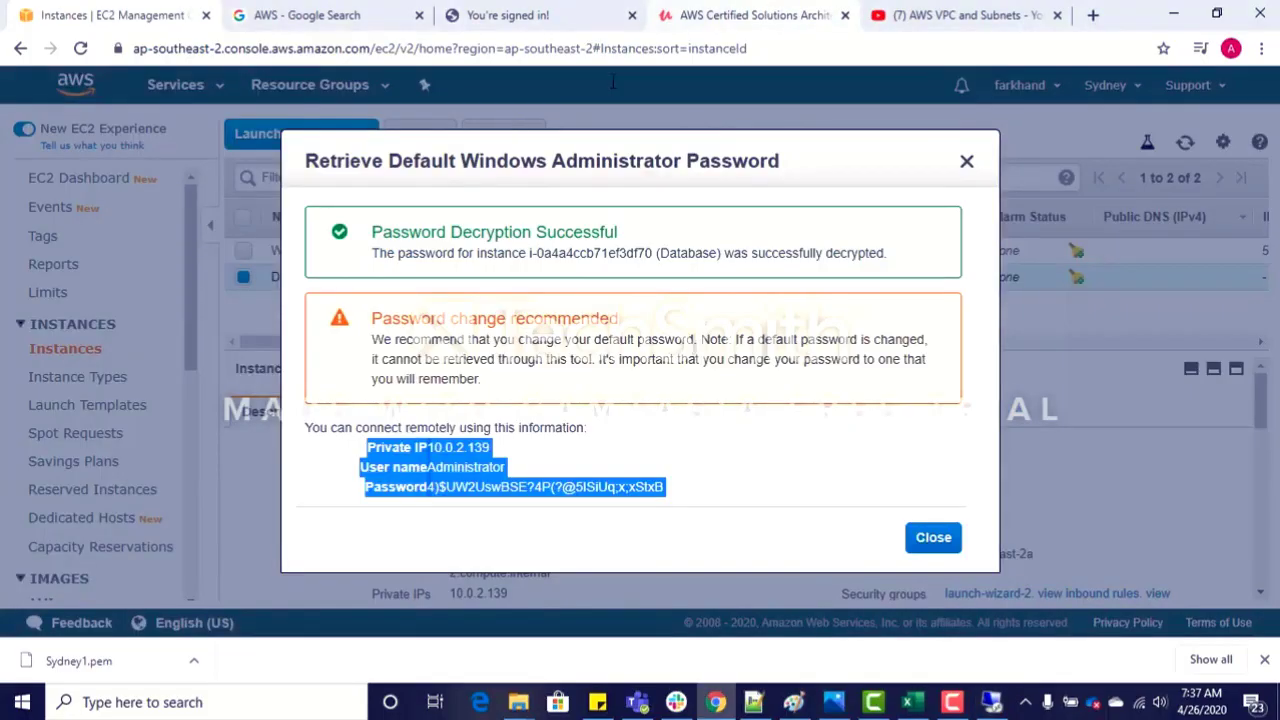
{"action": "left_click", "coordinate": [628, 490]}
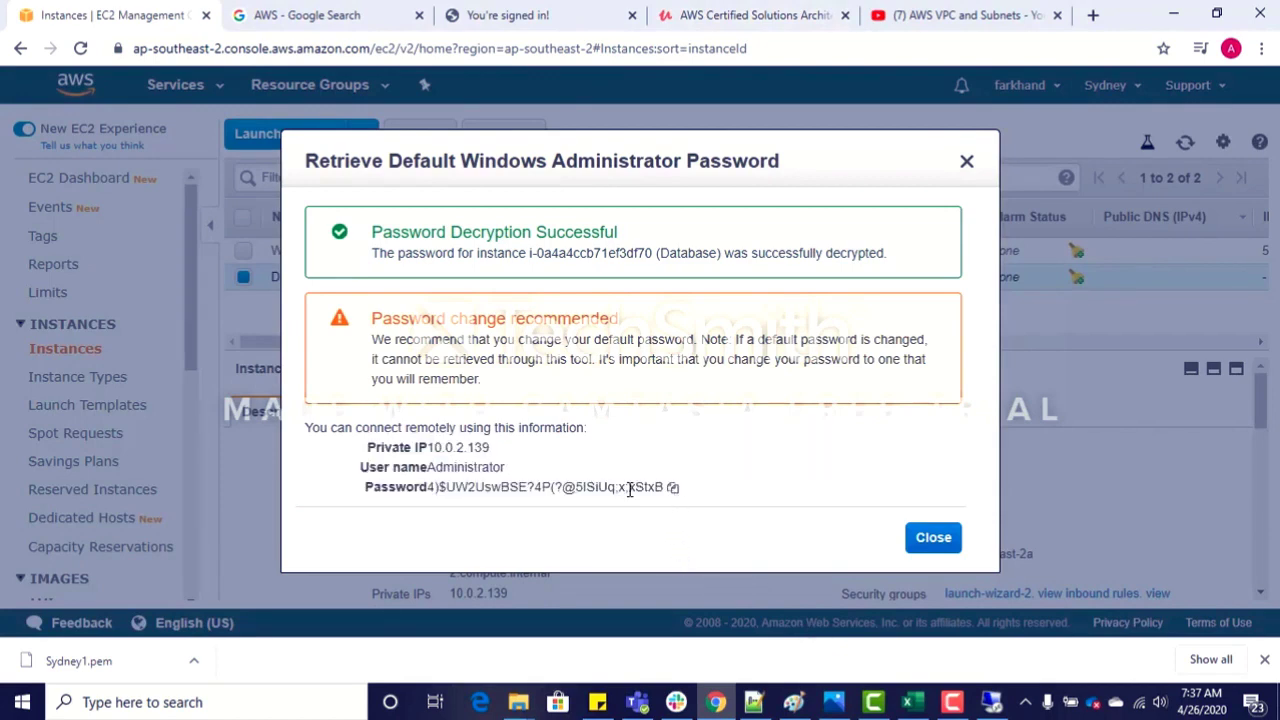
{"action": "left_click", "coordinate": [673, 489]}
{"action": "key", "text": "alt+Tab"}
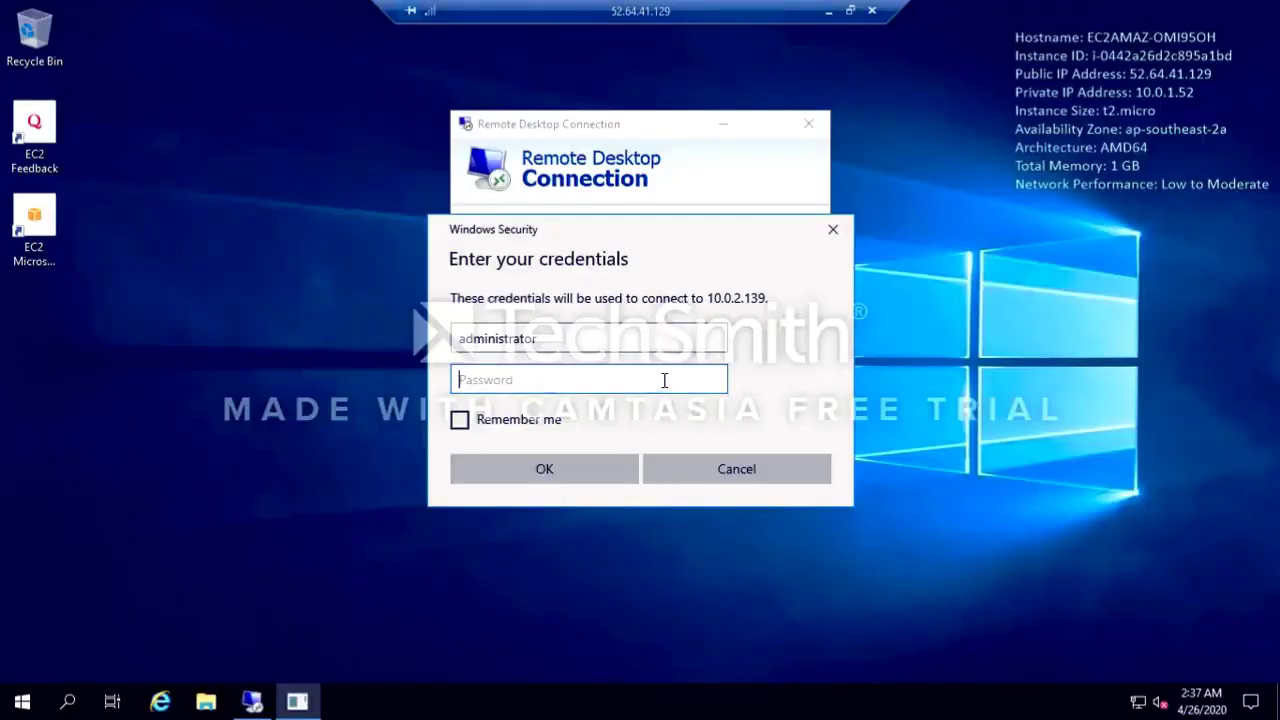
Step: Paste the account password, have the credentials remembered, and connect to the Database instance despite the certificate errors
{"action": "key", "text": "ctrl+v"}
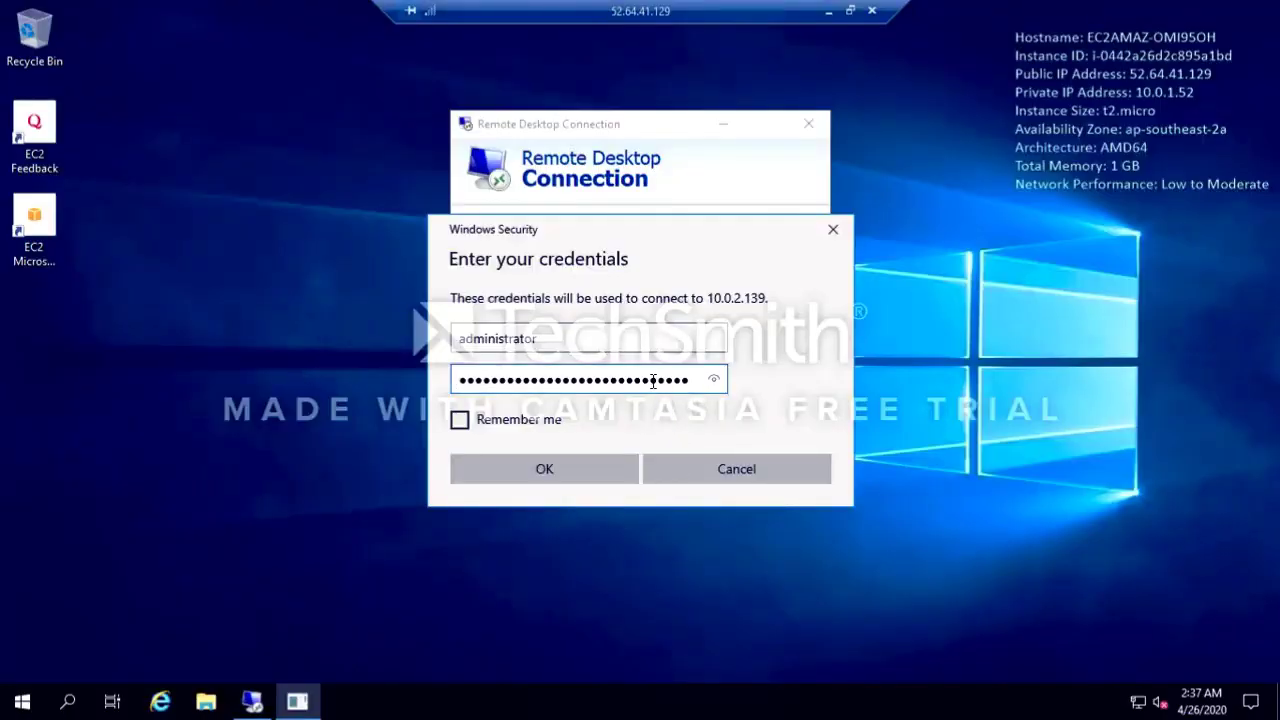
{"action": "left_click", "coordinate": [461, 424]}
{"action": "left_click", "coordinate": [527, 466]}
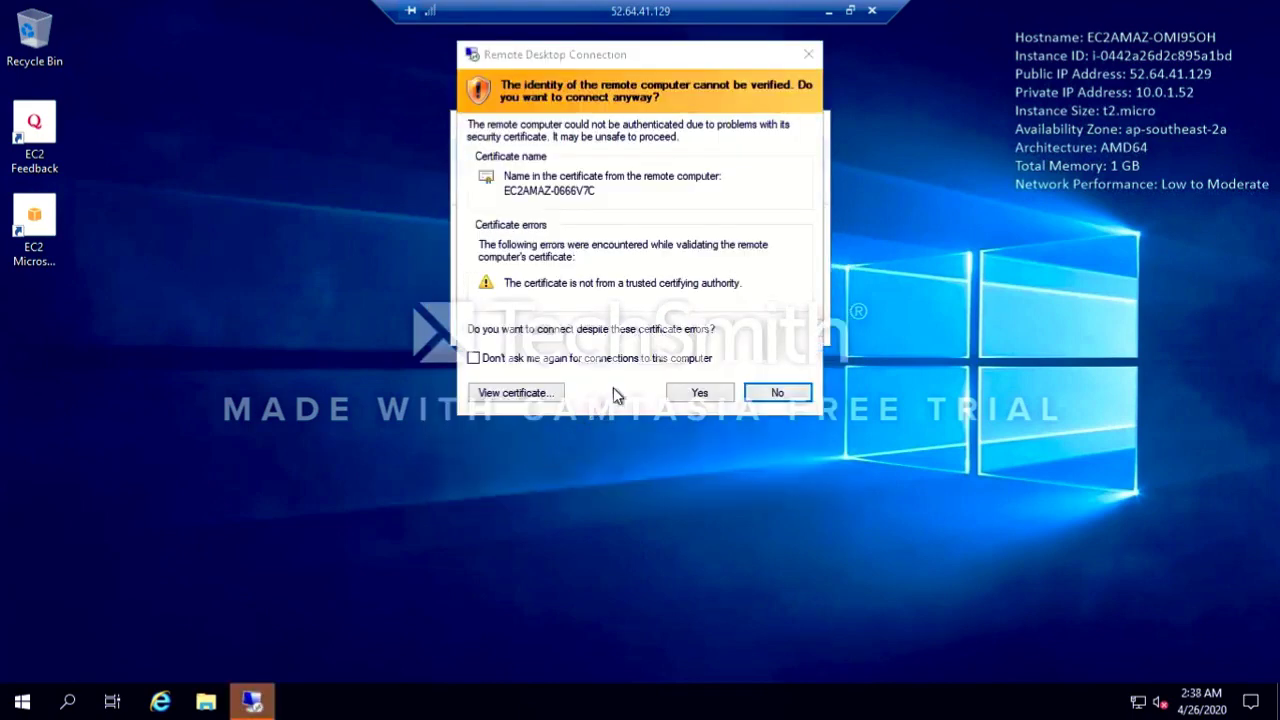
{"action": "left_click", "coordinate": [700, 394]}
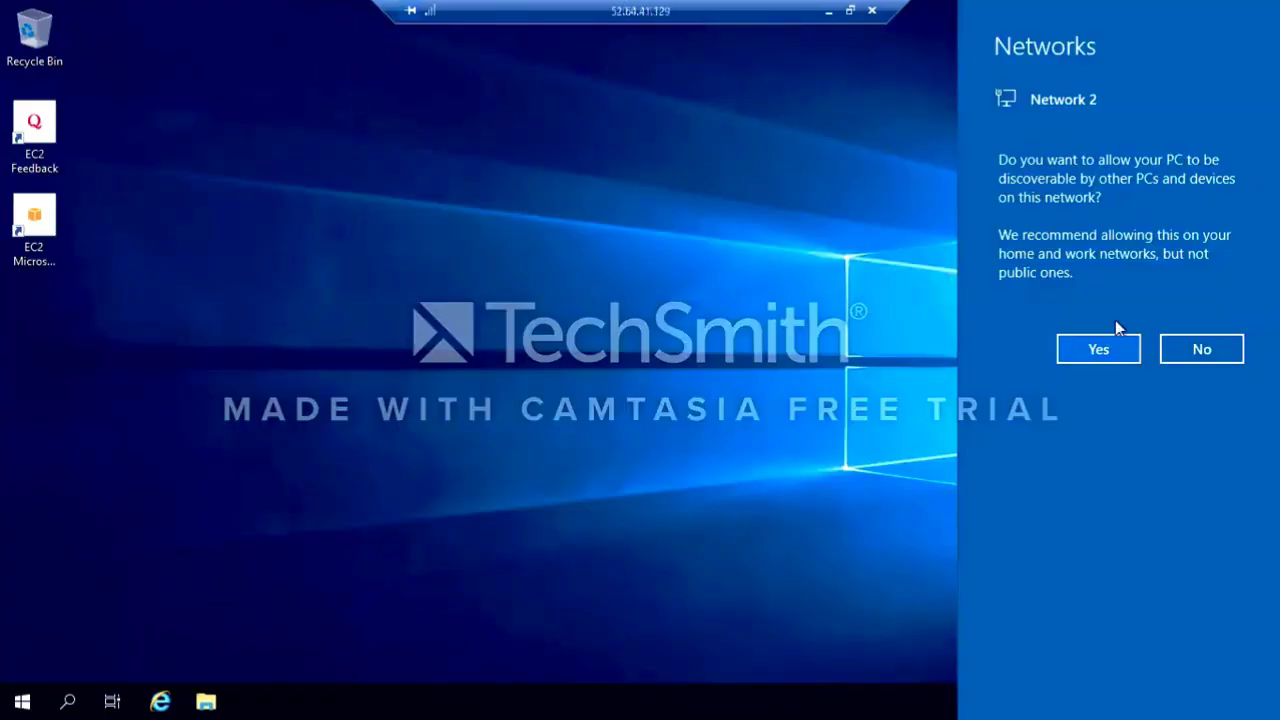
Step: Allow the Database server to be discoverable on Network 2 and move the 52.64.41.129 and 10.0.2.139 connection bars apart
{"action": "left_click", "coordinate": [1123, 356]}
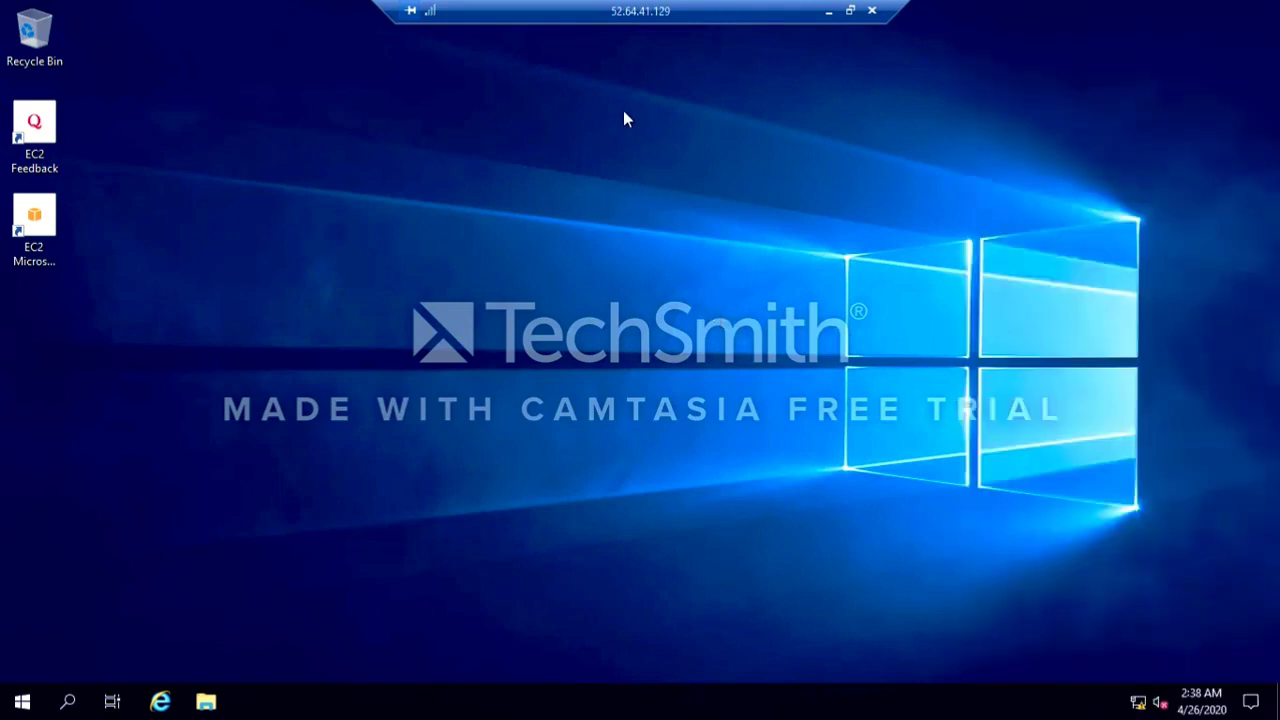
{"action": "left_click_drag", "start_coordinate": [541, 13], "coordinate": [869, 9]}
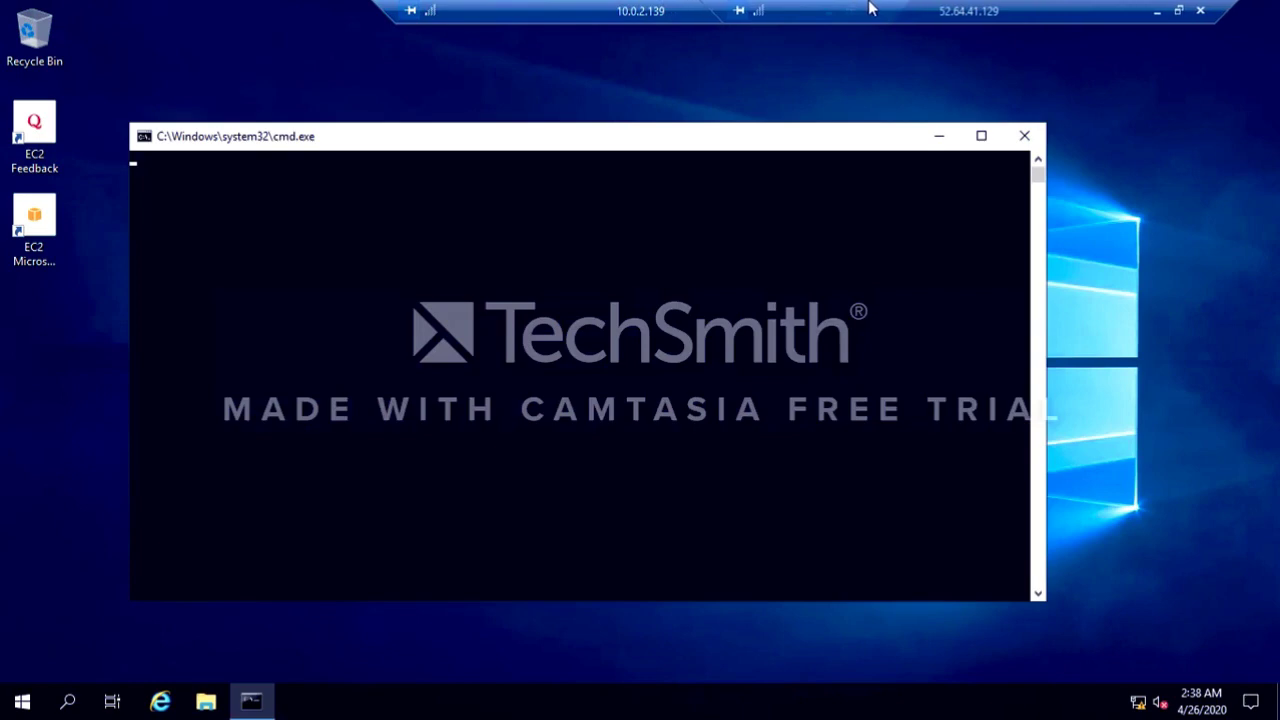
{"action": "left_click_drag", "start_coordinate": [482, 15], "coordinate": [290, 10]}
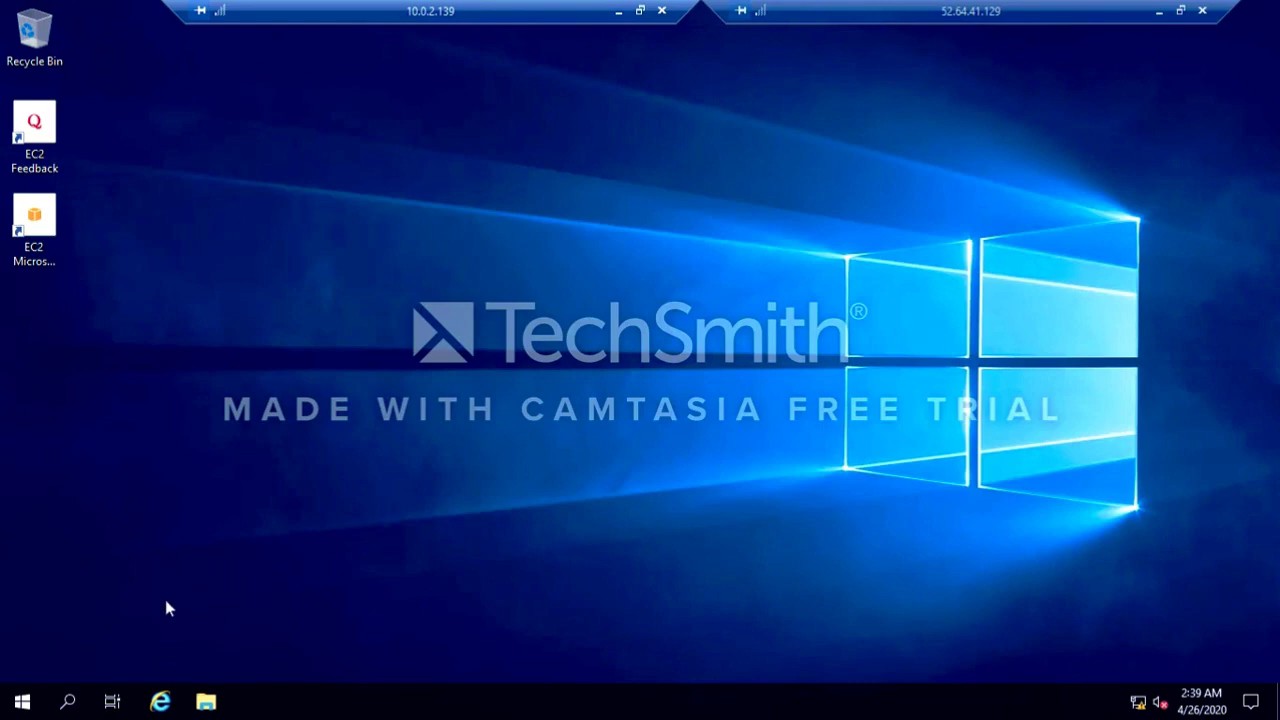
{"action": "left_click", "coordinate": [1144, 709]}
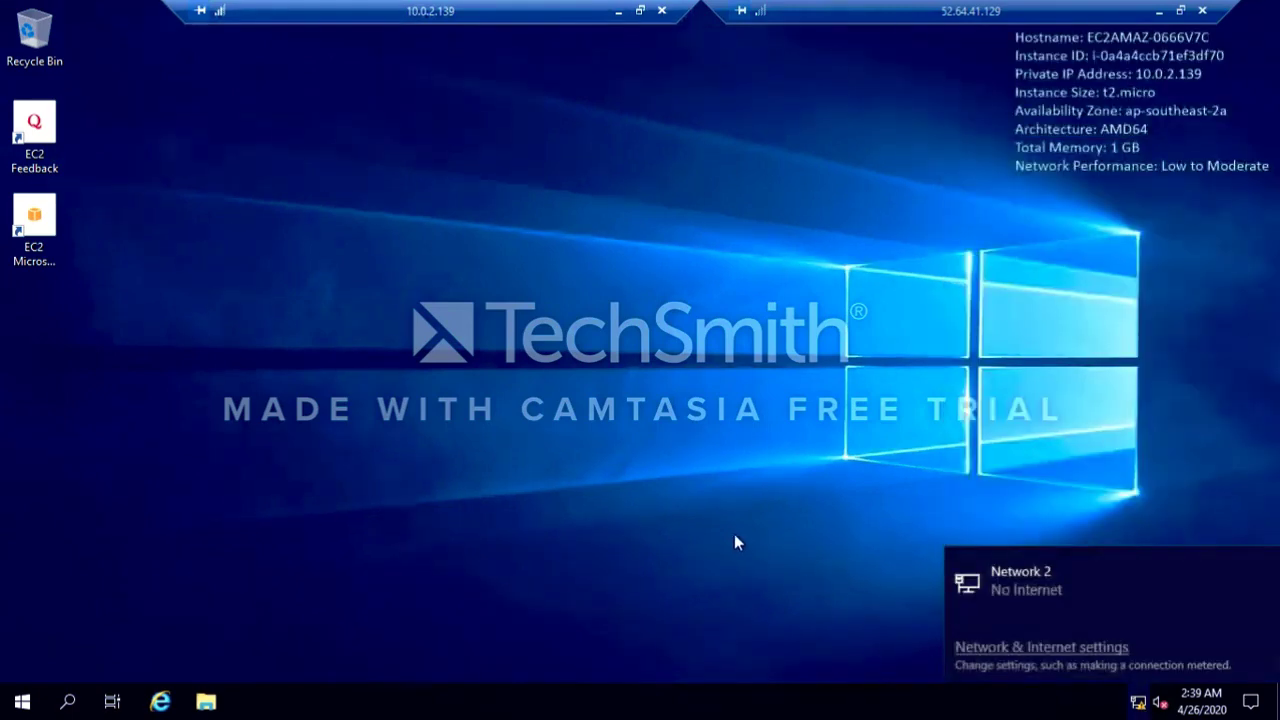
{"action": "left_click", "coordinate": [340, 562]}
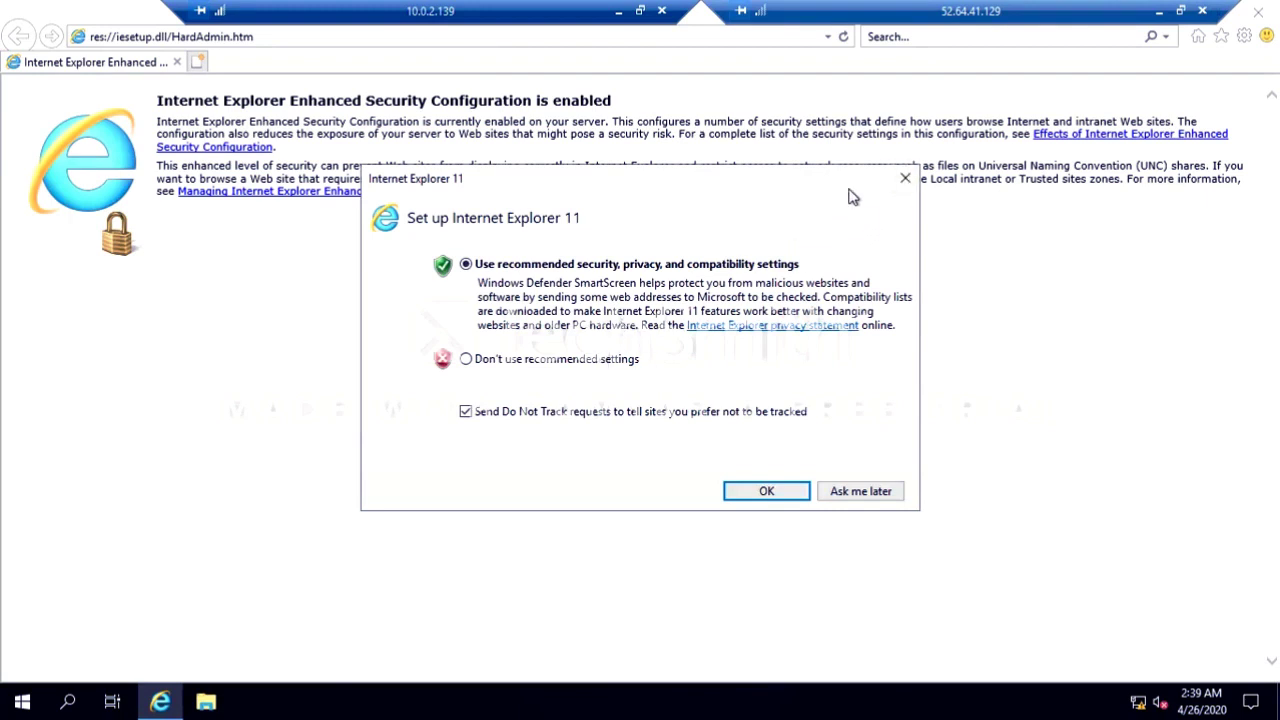
{"action": "left_click", "coordinate": [904, 179]}
{"action": "left_click", "coordinate": [441, 38]}
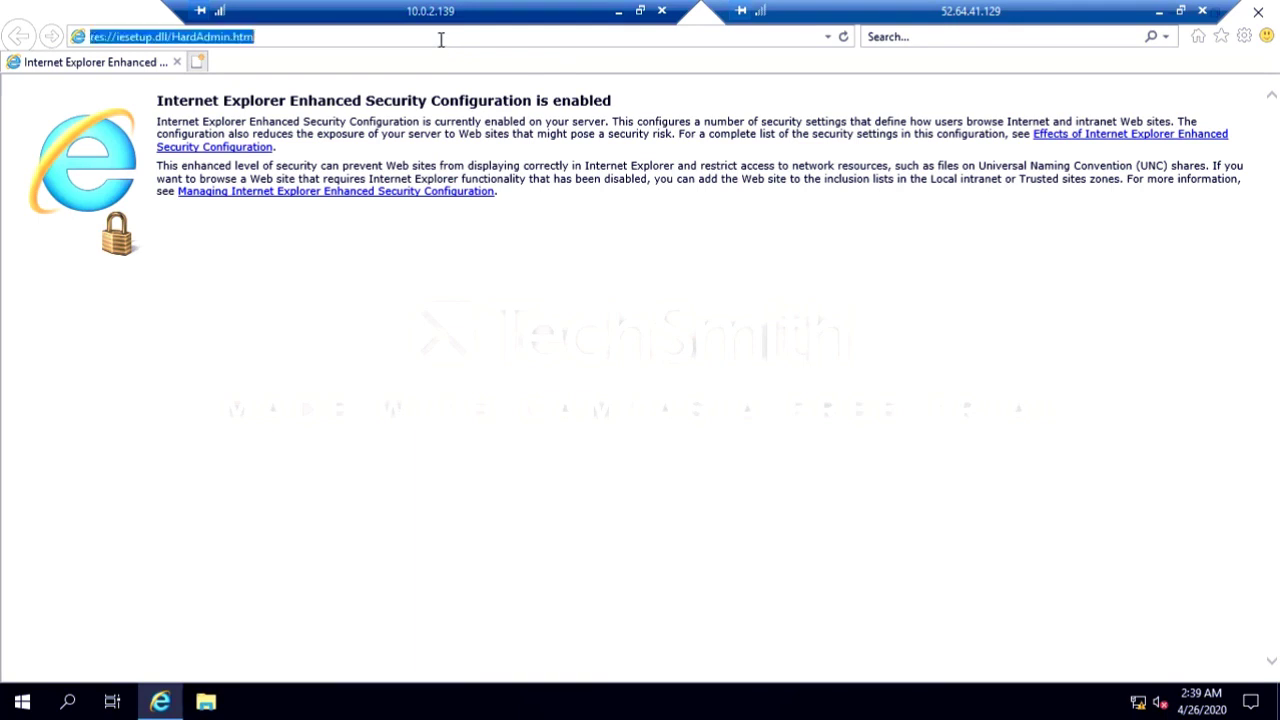
{"action": "type", "text": "www.go"}
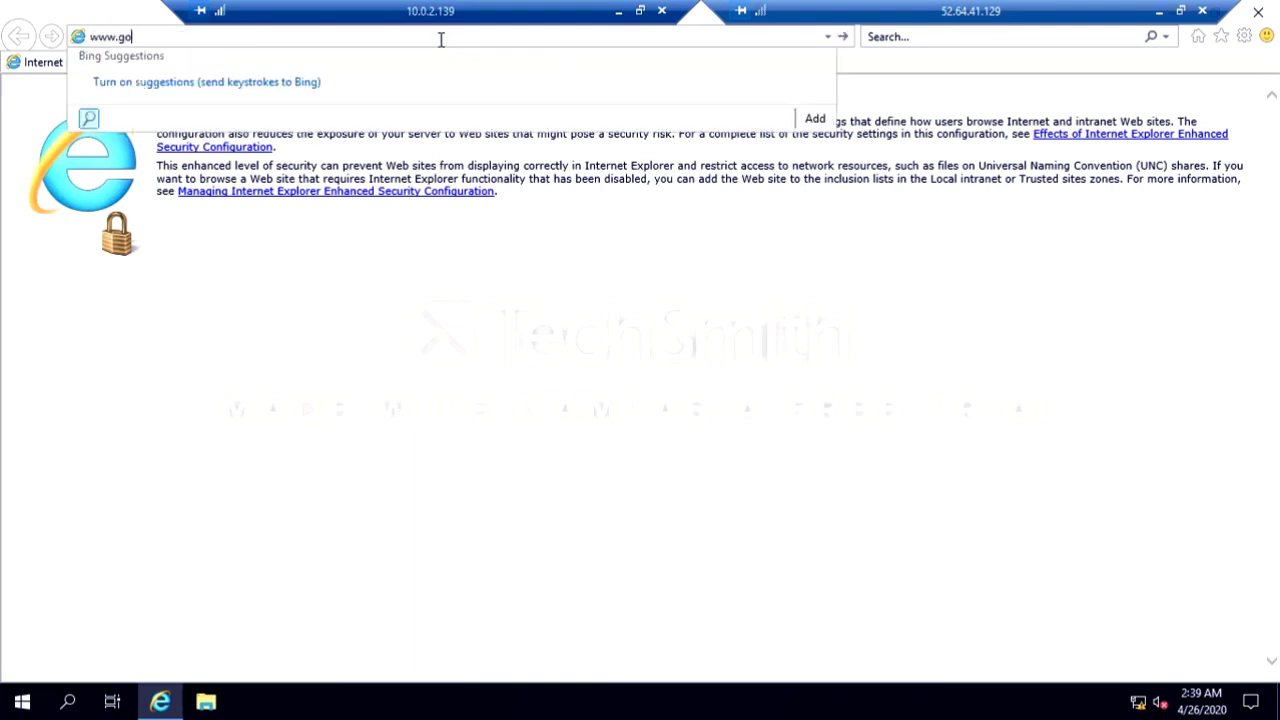
{"action": "type", "text": "ogle.com"}
{"action": "key", "text": "Return"}
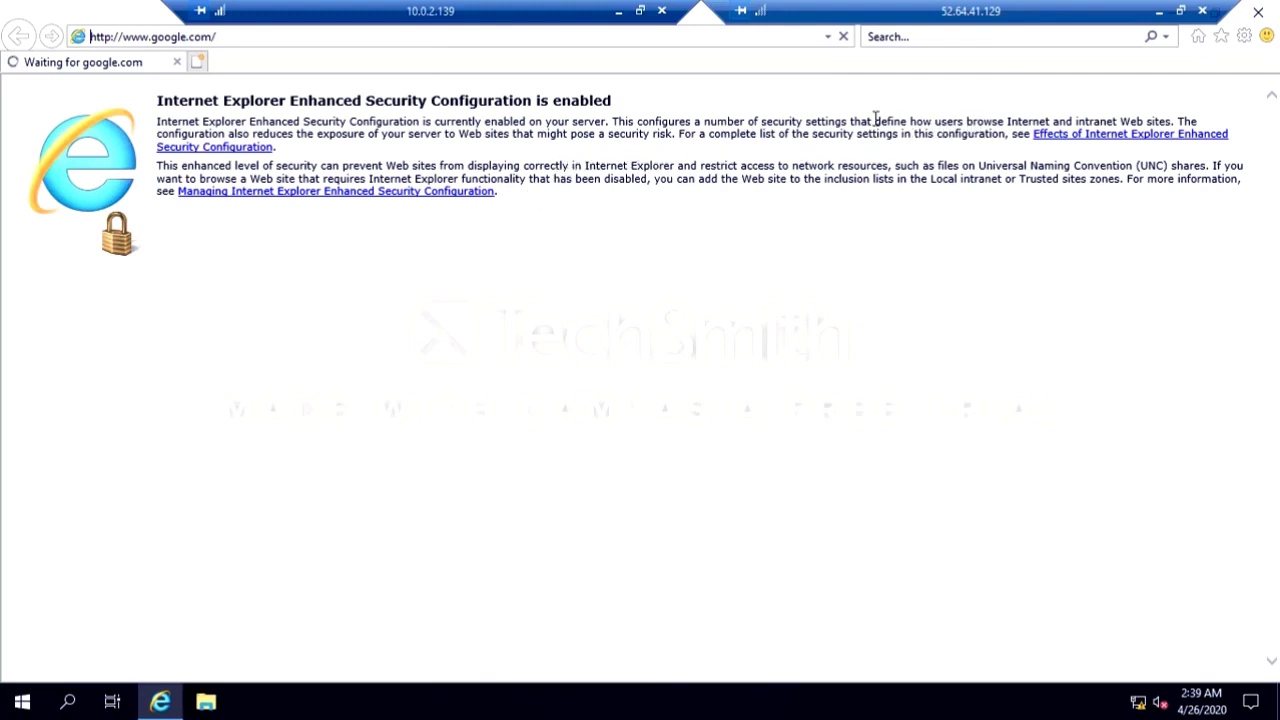
{"action": "left_click", "coordinate": [620, 12]}
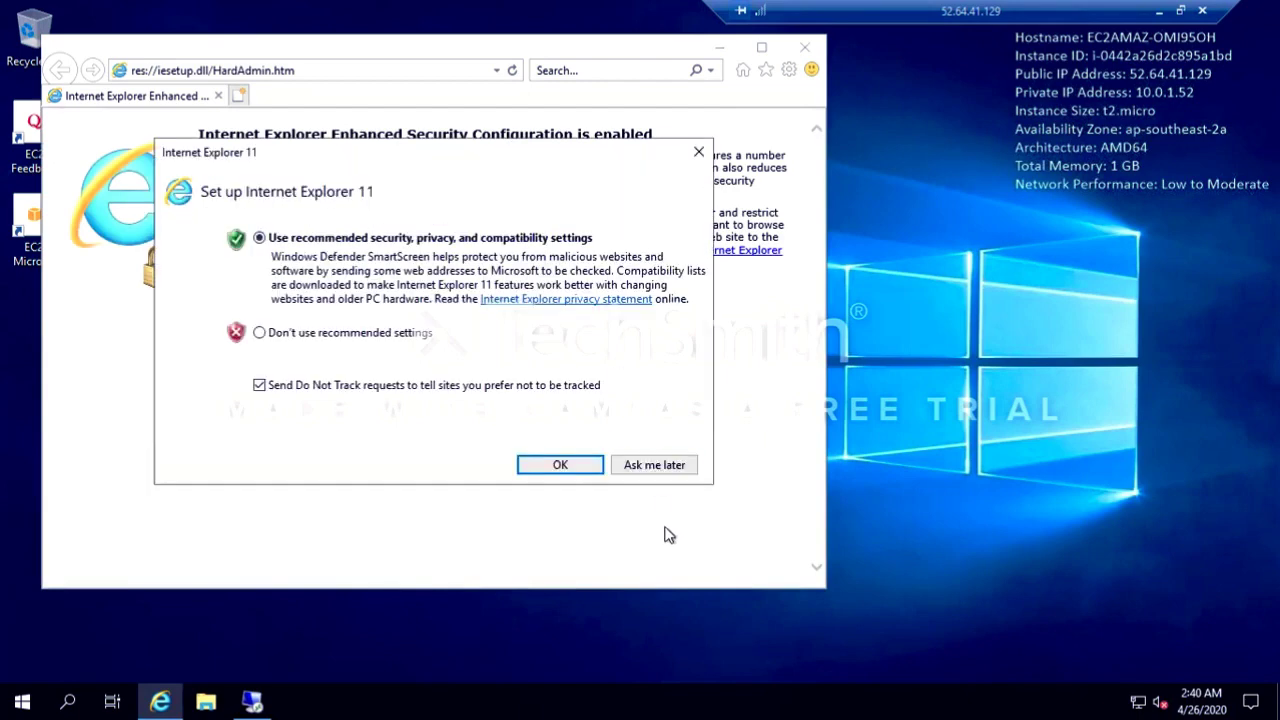
{"action": "left_click", "coordinate": [640, 458]}
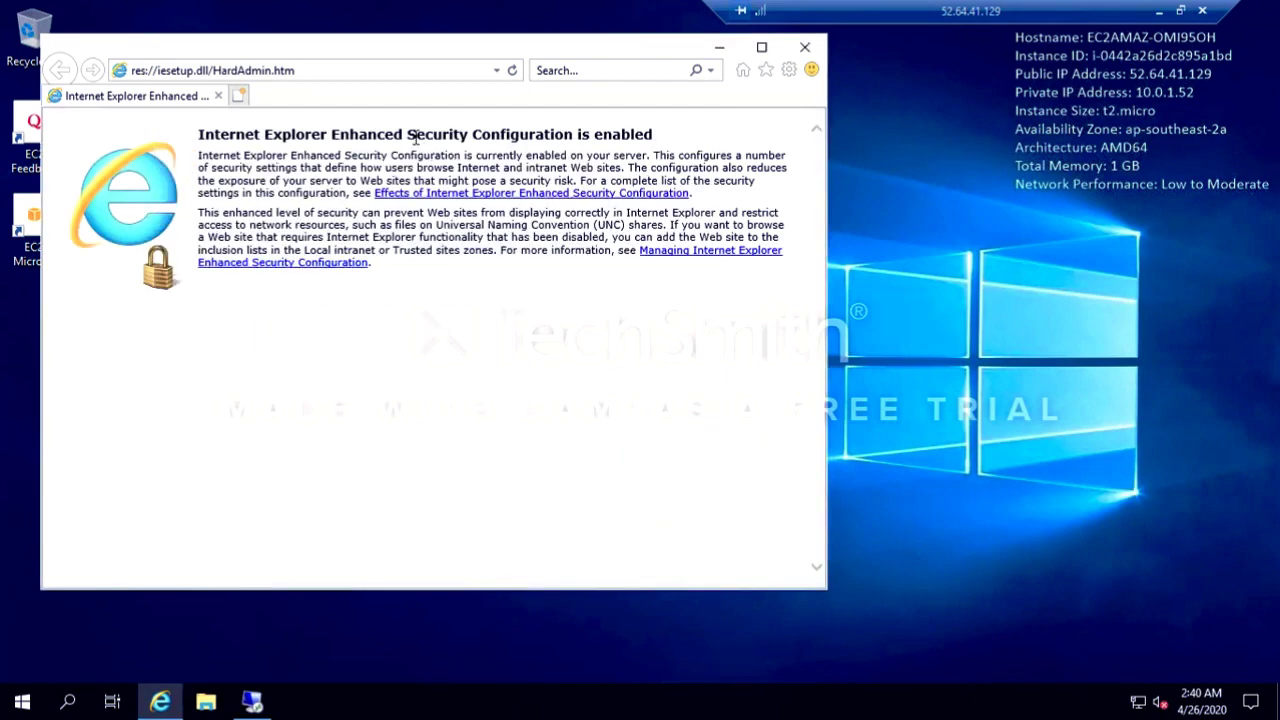
{"action": "left_click", "coordinate": [364, 72]}
{"action": "type", "text": "ww"}
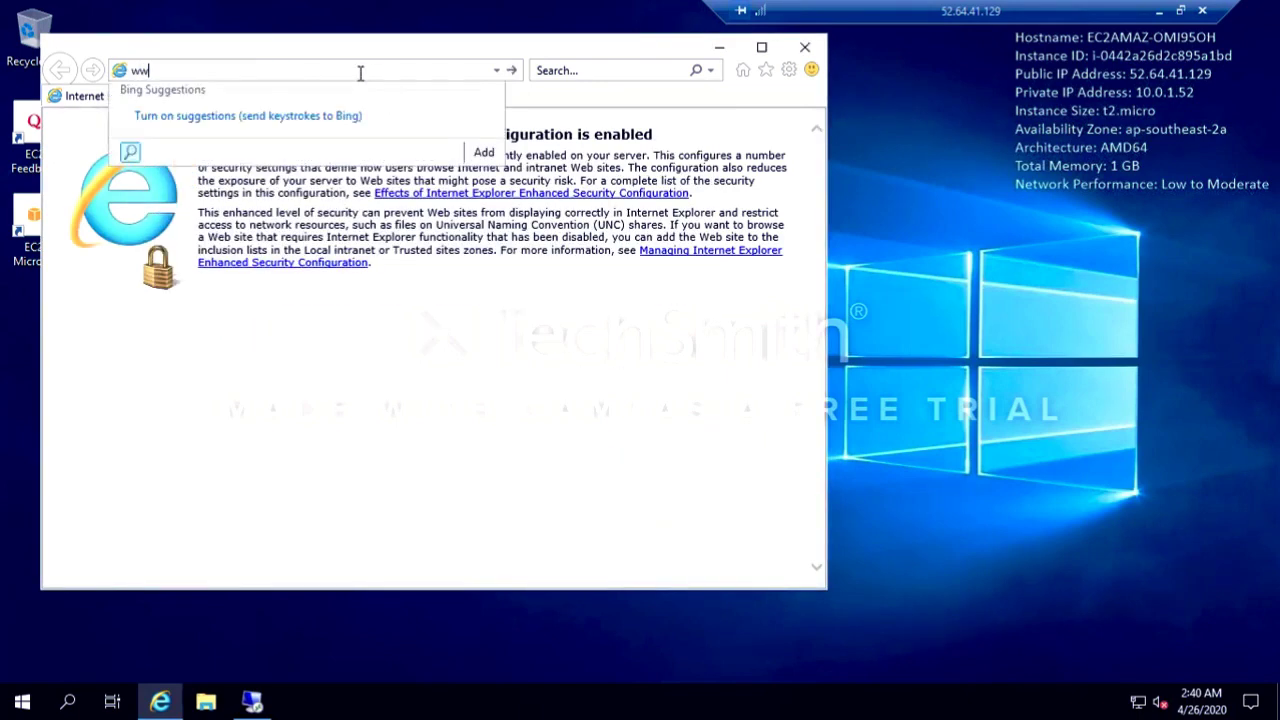
{"action": "type", "text": "w.google.com"}
{"action": "key", "text": "Return"}
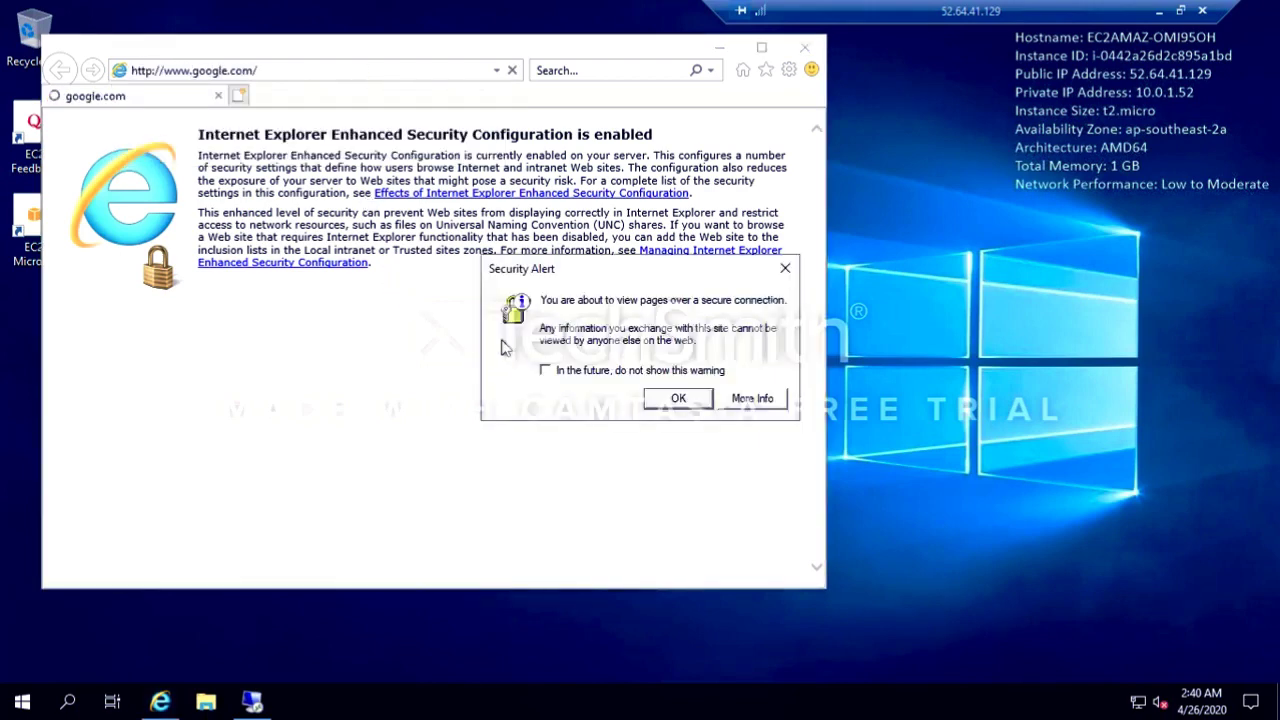
{"action": "left_click", "coordinate": [679, 399]}
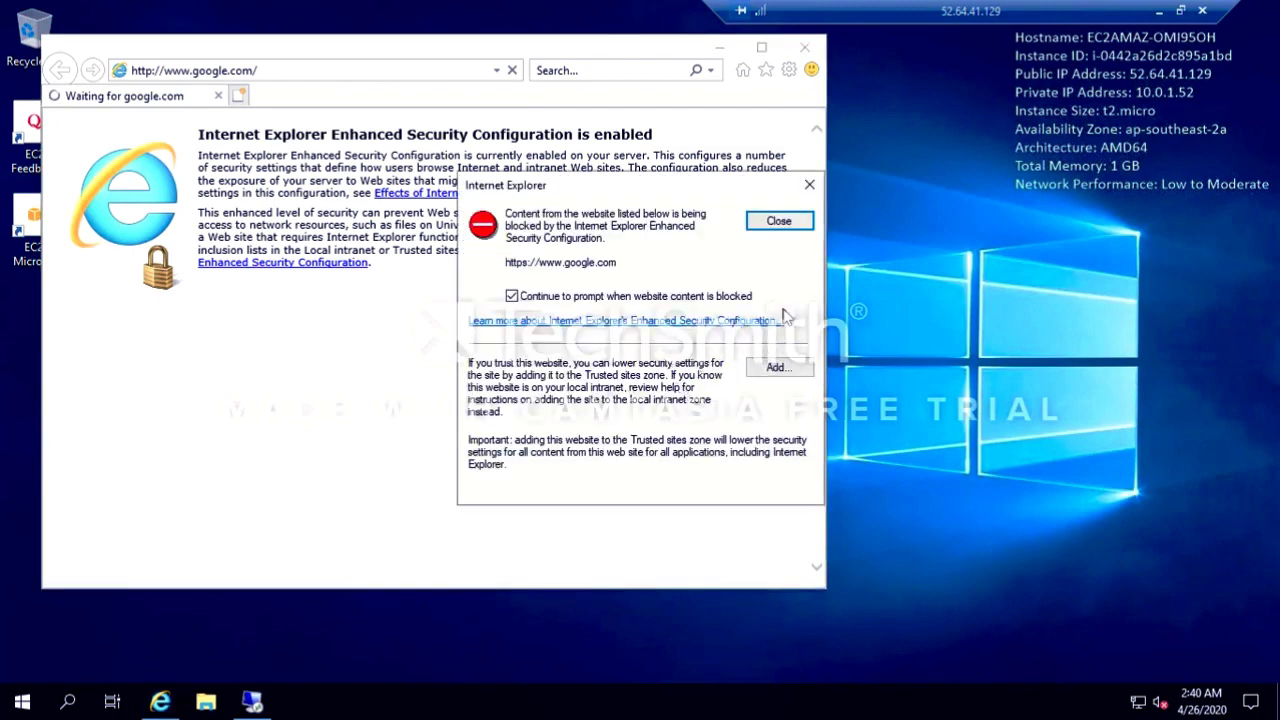
{"action": "left_click", "coordinate": [810, 188]}
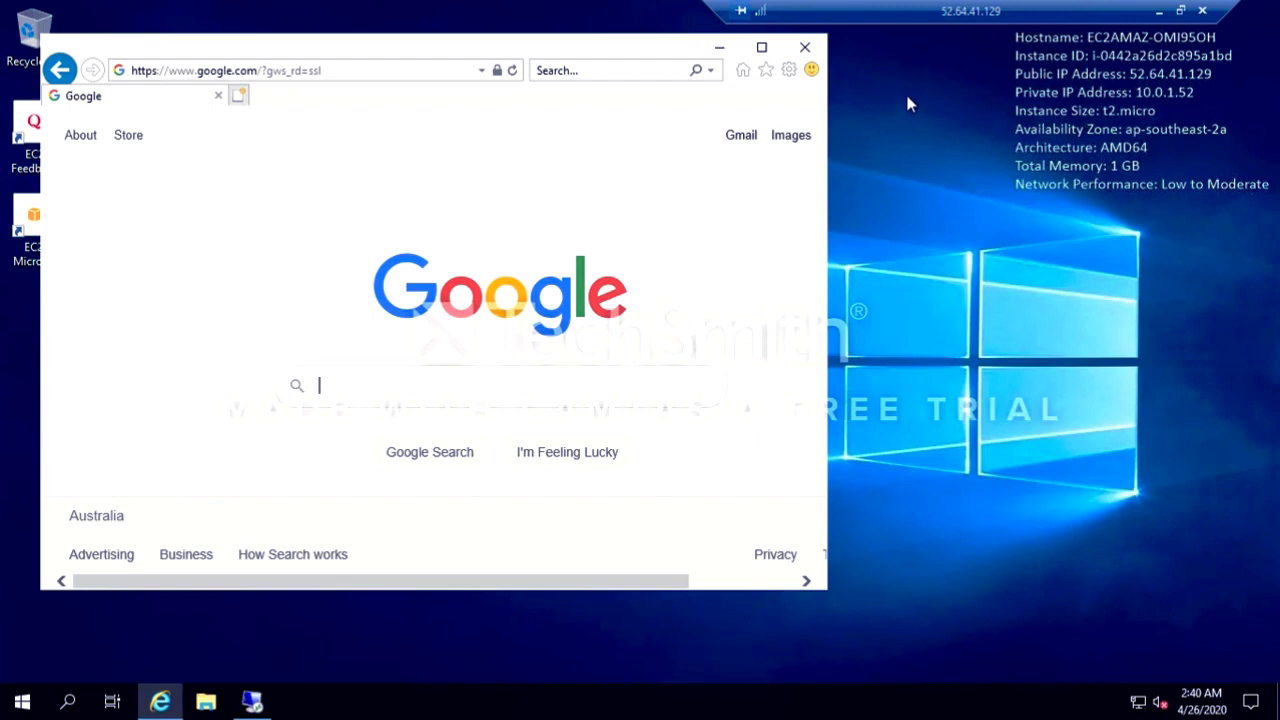
Step: Minimize the Web Server's session and close the decrypted password dialog in the EC2 console
{"action": "left_click", "coordinate": [908, 103]}
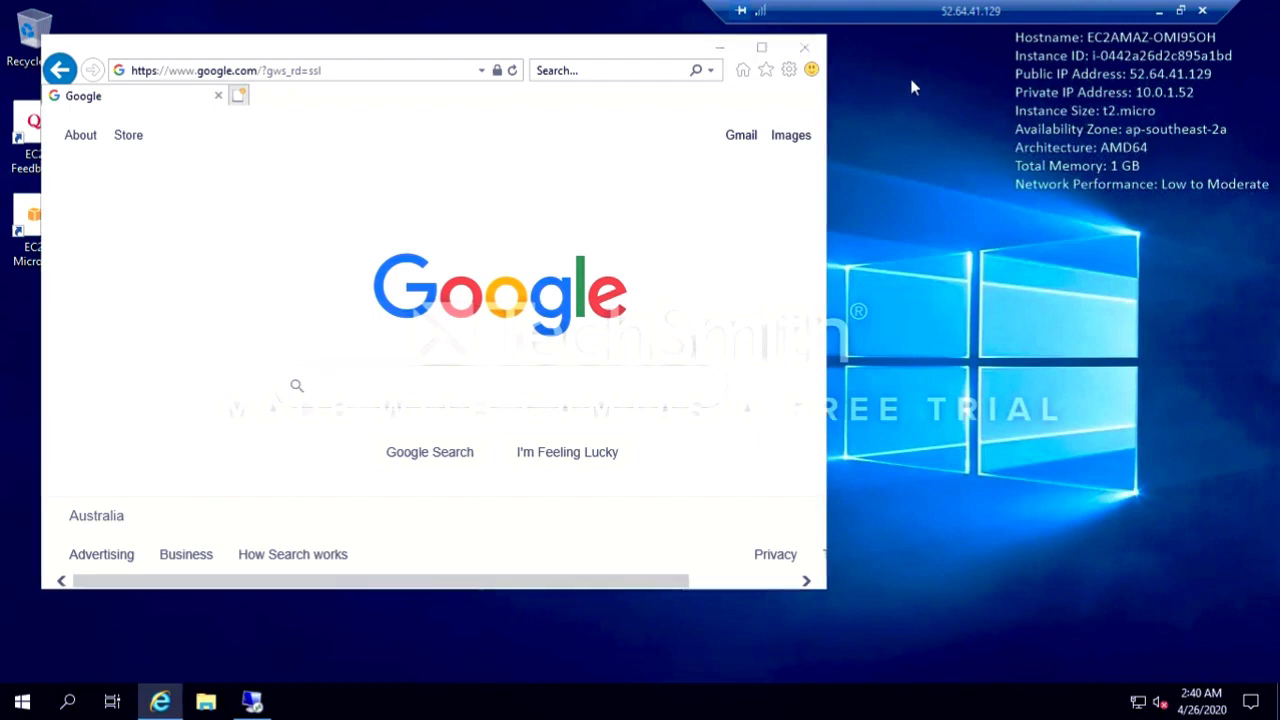
{"action": "left_click", "coordinate": [1163, 14]}
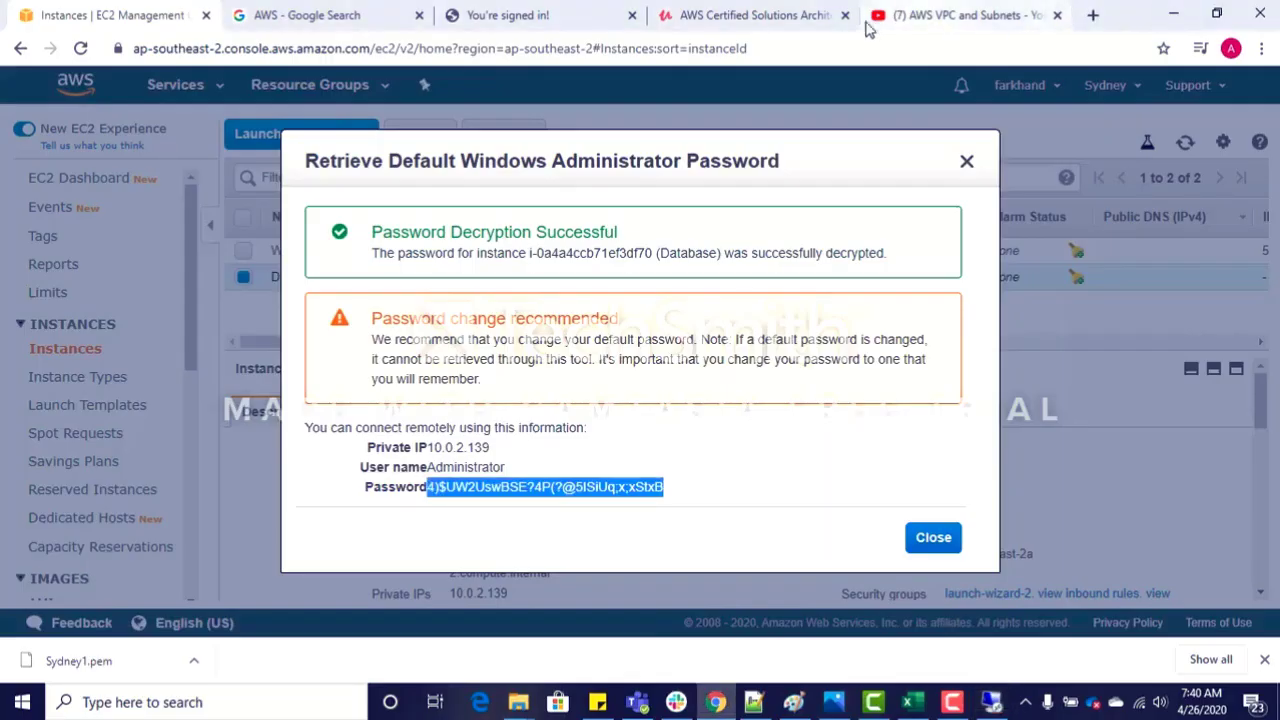
{"action": "left_click", "coordinate": [966, 165]}
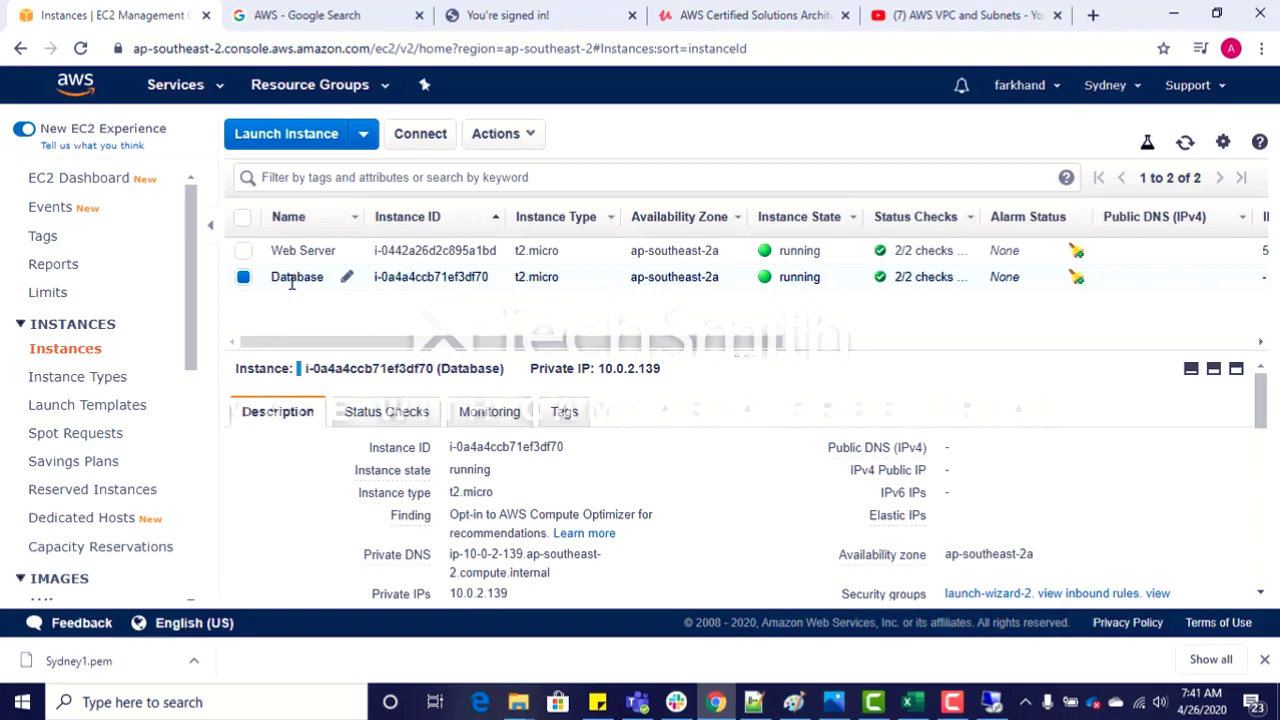
{"action": "left_click", "coordinate": [953, 704]}
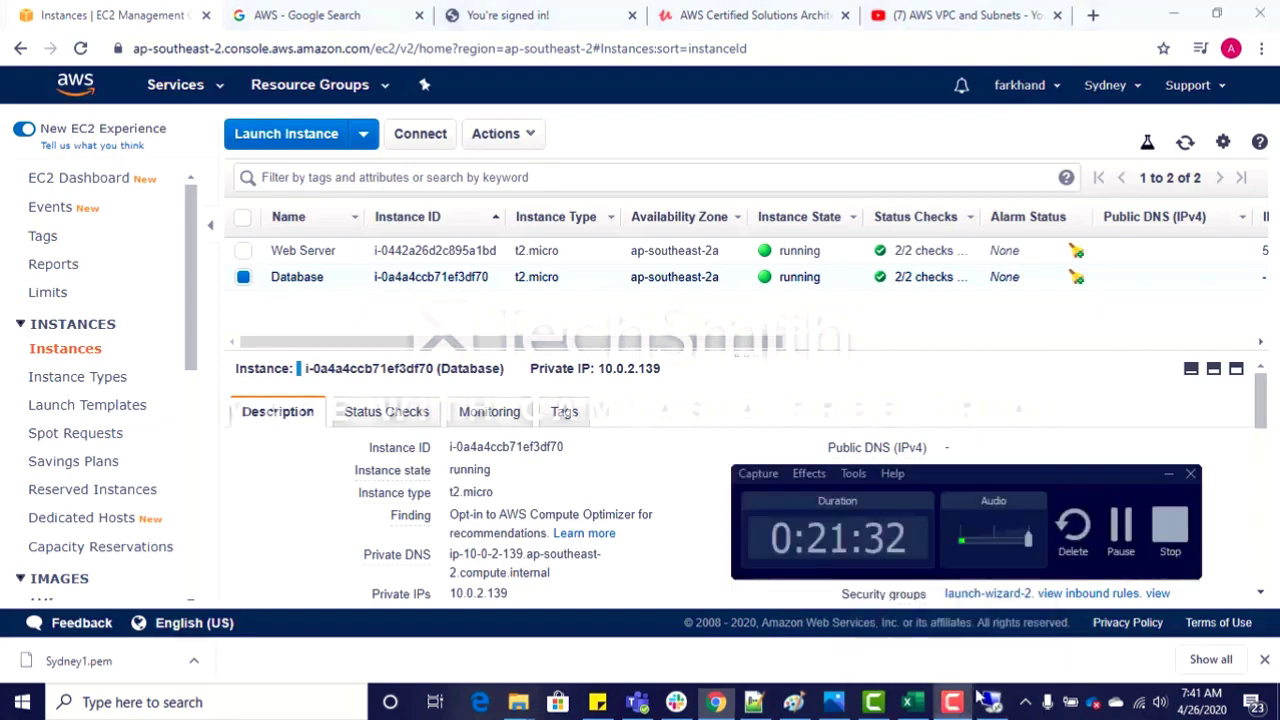
{"action": "left_click", "coordinate": [1169, 525]}
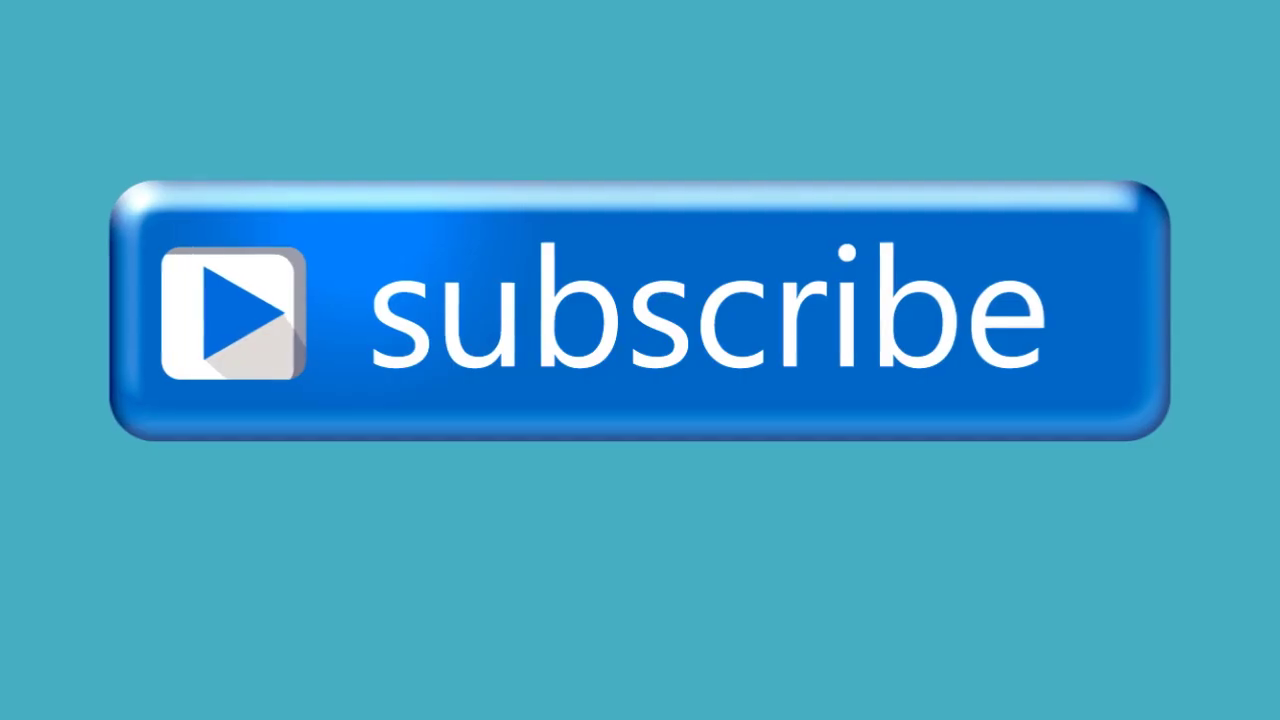